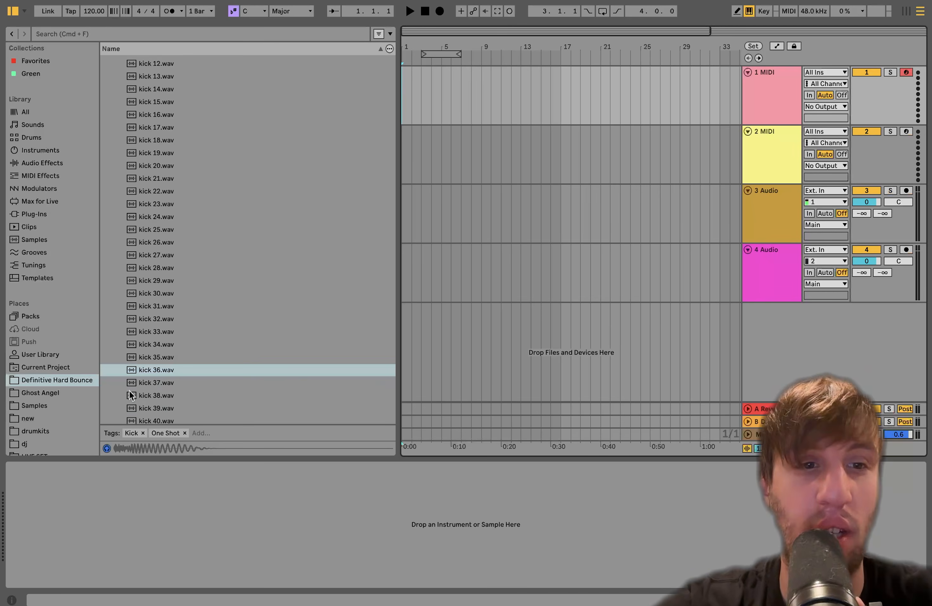
Audition the neighbouring kick samples in the browser and load kick 44.wav onto the first MIDI track
{"action": "left_click", "coordinate": [155, 372]}
{"action": "key", "text": "Up"}
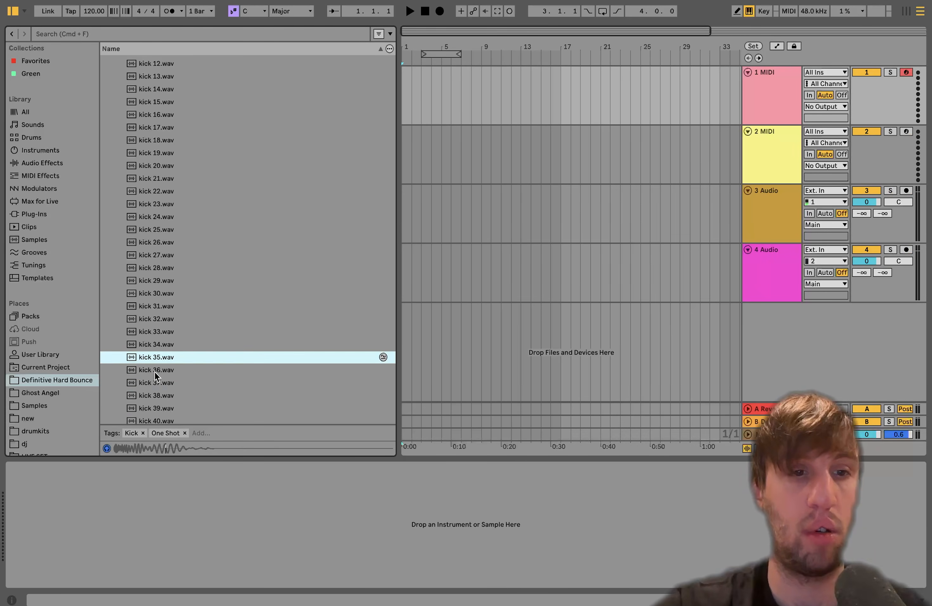
{"action": "key", "text": "Up"}
{"action": "key", "text": "Down"}
{"action": "key", "text": "Down"}
{"action": "key", "text": "Down"}
{"action": "key", "text": "Down"}
{"action": "key", "text": "Down"}
{"action": "key", "text": "Down"}
{"action": "key", "text": "Down"}
{"action": "key", "text": "Down"}
{"action": "key", "text": "Down"}
{"action": "key", "text": "Down"}
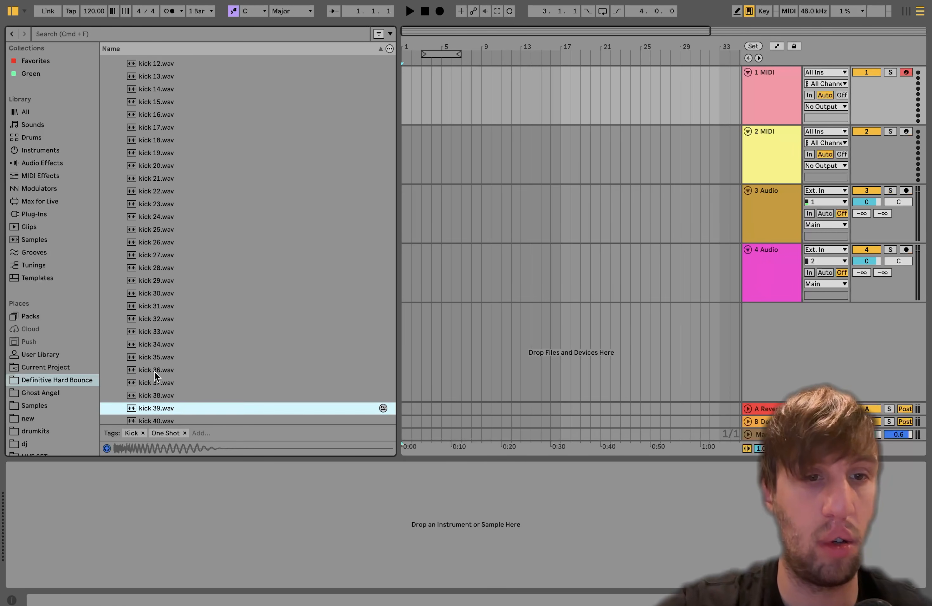
{"action": "key", "text": "Return"}
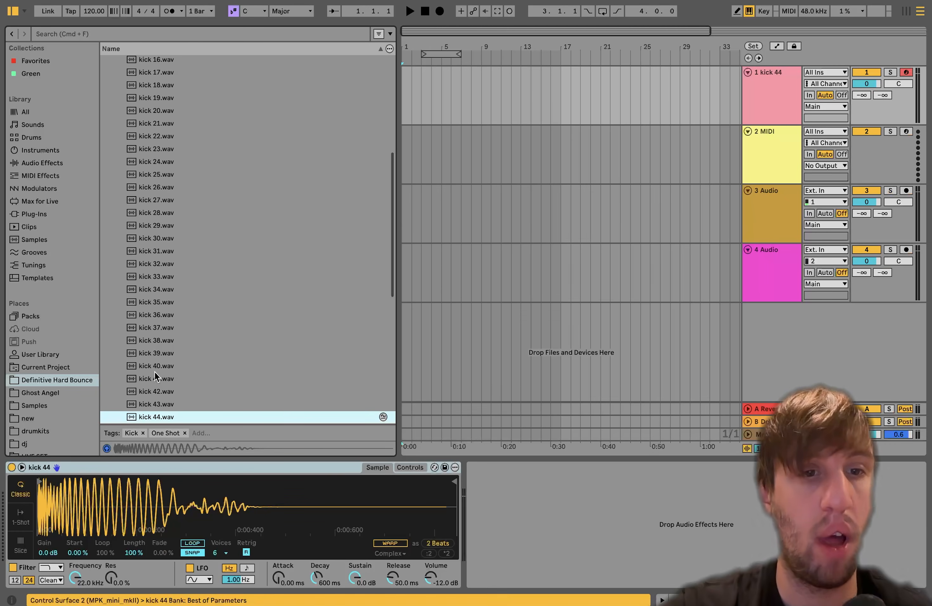
Trim the kick sample's end to cut off the quiet tail and switch the sampler to 1-Shot mode
{"action": "left_click_drag", "start_coordinate": [448, 484], "coordinate": [185, 482]}
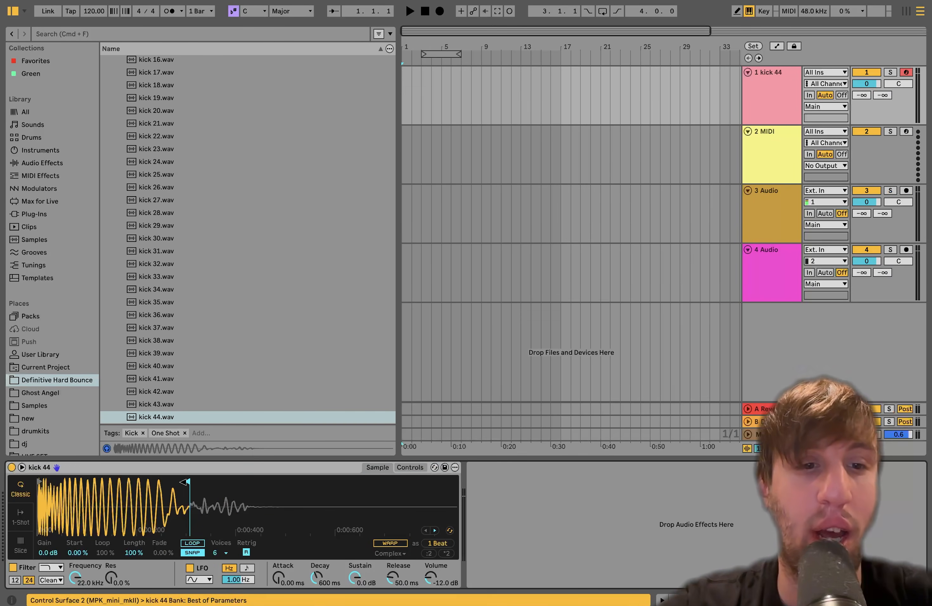
{"action": "left_click", "coordinate": [21, 517]}
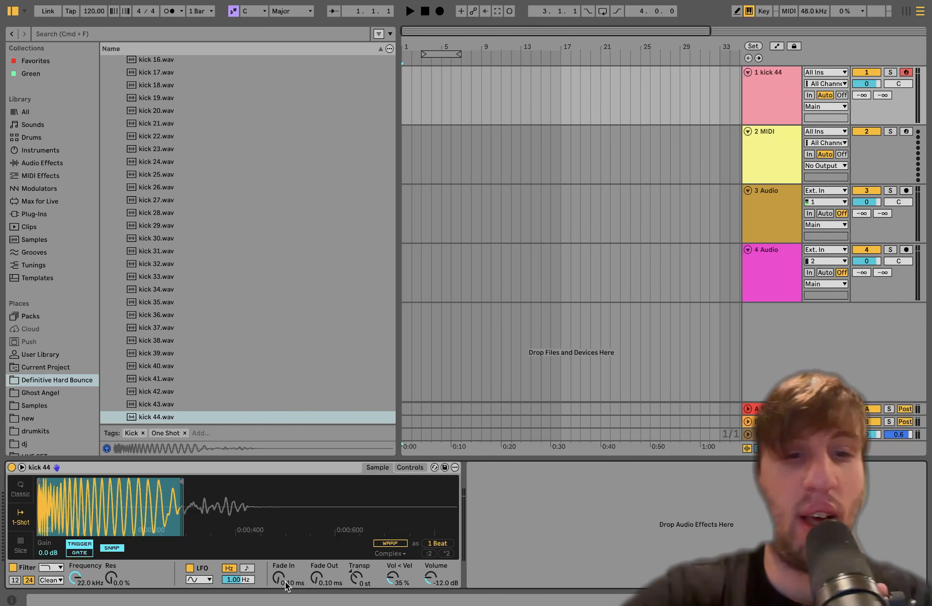
Set the kick sample's fade in to 0.00 ms and its fade out to 68.9 ms
{"action": "left_click_drag", "start_coordinate": [285, 581], "coordinate": [286, 581]}
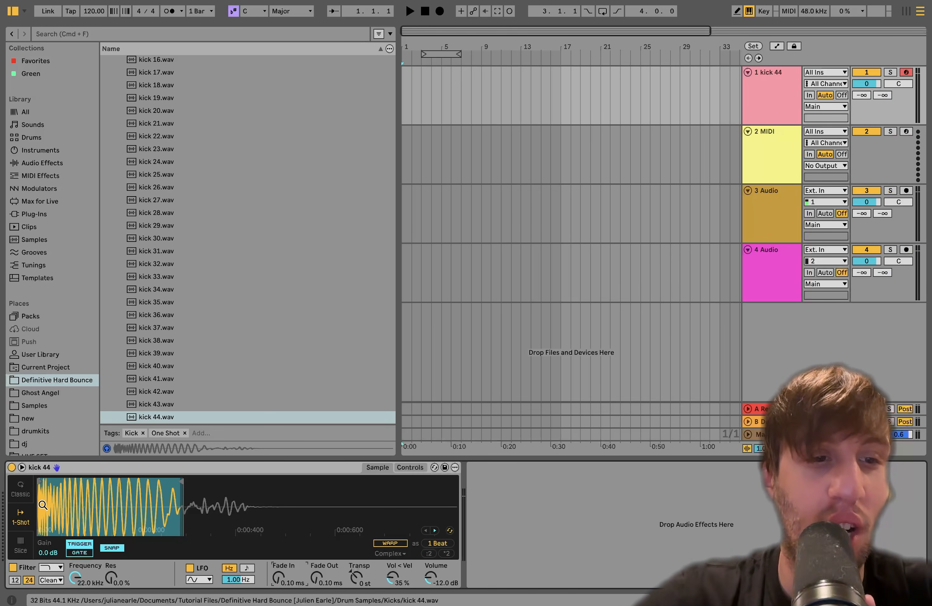
{"action": "mouse_move", "coordinate": [42, 506]}
{"action": "left_mouse_down"}
{"action": "mouse_move", "coordinate": [43, 555]}
{"action": "mouse_move", "coordinate": [43, 510]}
{"action": "left_mouse_up"}
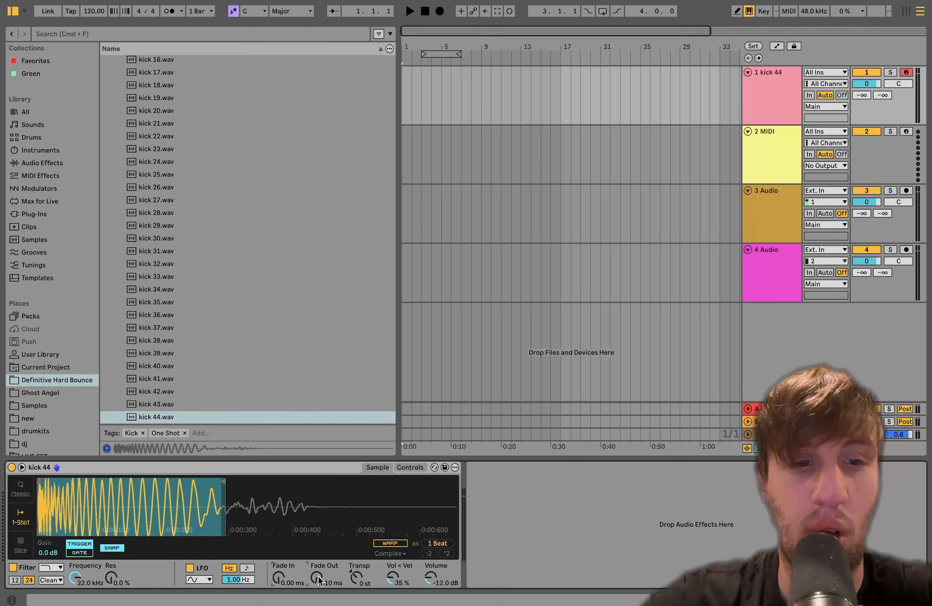
{"action": "left_click_drag", "start_coordinate": [318, 576], "coordinate": [318, 563]}
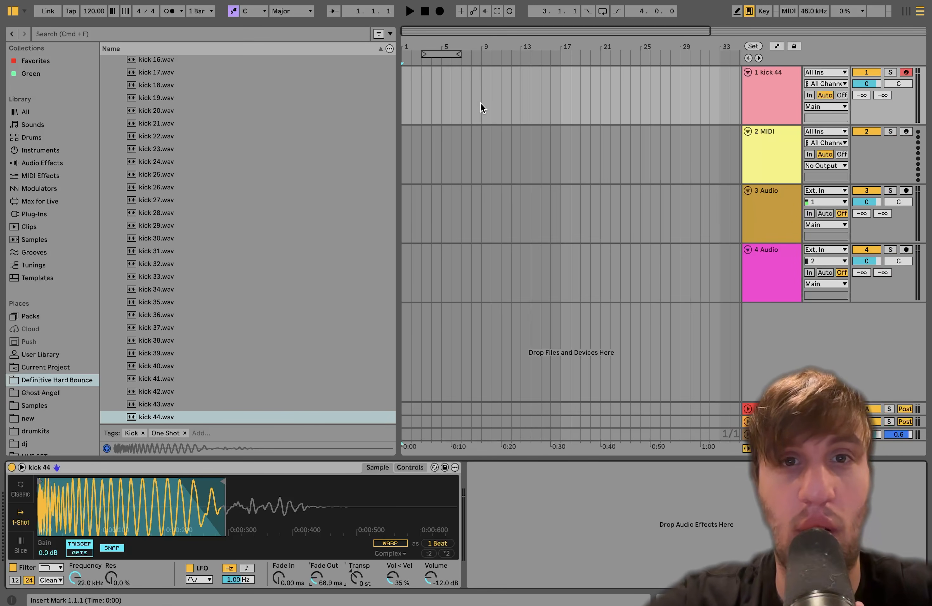
Create an empty eight-bar MIDI clip on the kick track and set the computer keyboard velocity to 127
{"action": "left_click_drag", "start_coordinate": [482, 108], "coordinate": [408, 102]}
{"action": "key", "text": "super+shift+m"}
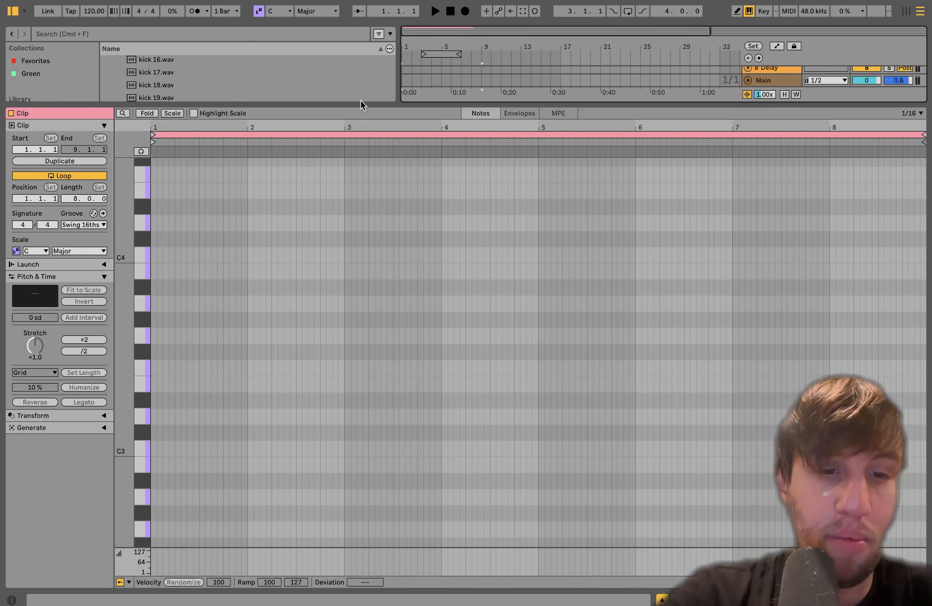
{"action": "key", "text": "v"}
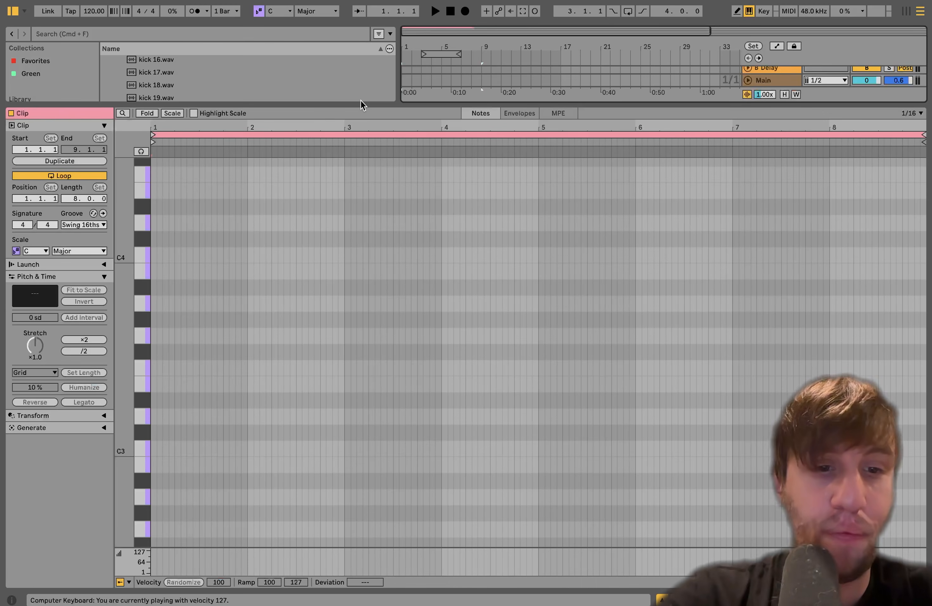
Set the project tempo to 160 BPM
{"action": "left_click", "coordinate": [89, 13]}
{"action": "type", "text": "160"}
{"action": "key", "text": "Return"}
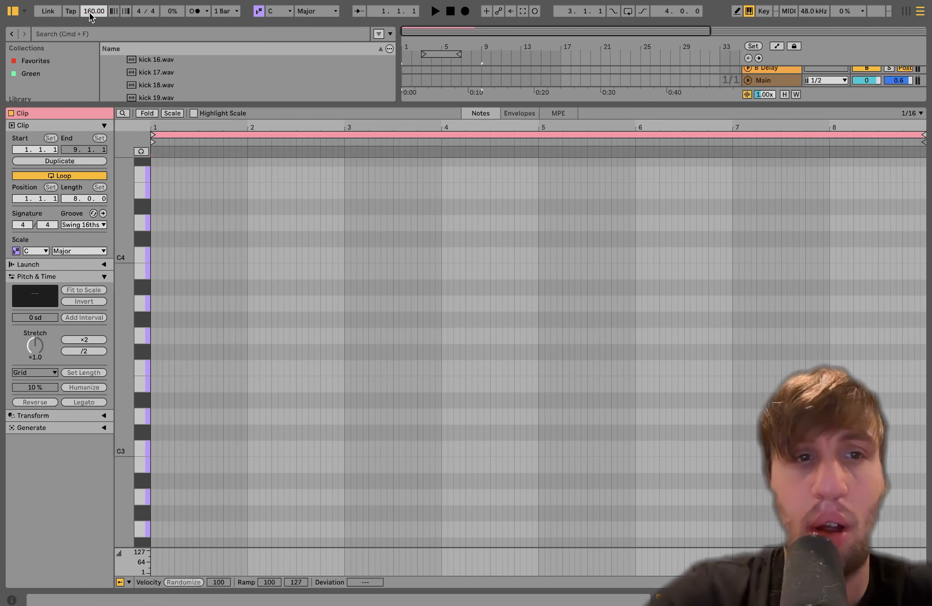
Fill the eight-bar kick clip with a C3 note on every beat and play it back
{"action": "key", "text": "a"}
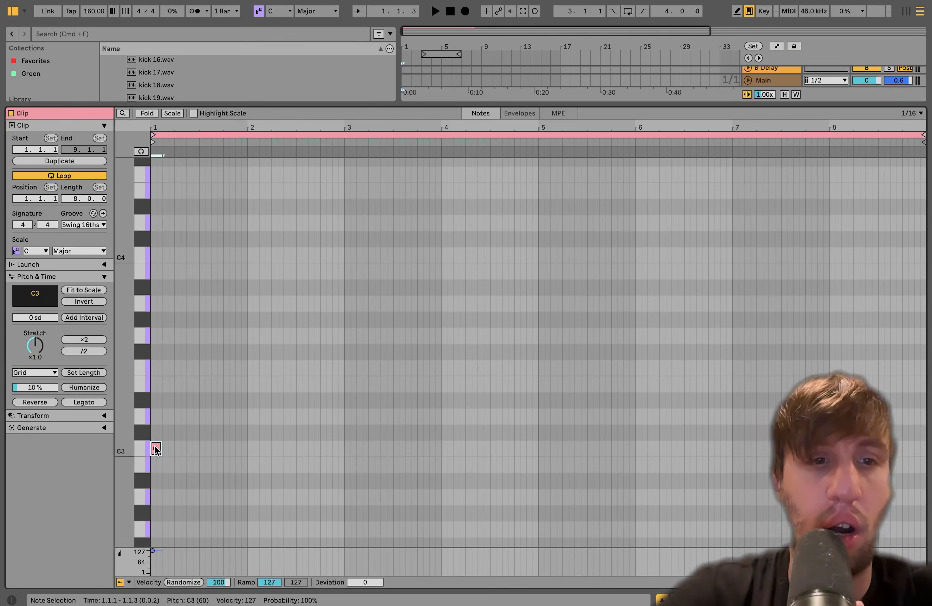
{"action": "key", "text": "super+d"}
{"action": "key", "text": "super+d"}
{"action": "key", "text": "super+d"}
{"action": "key", "text": "super+d"}
{"action": "key", "text": "super+d"}
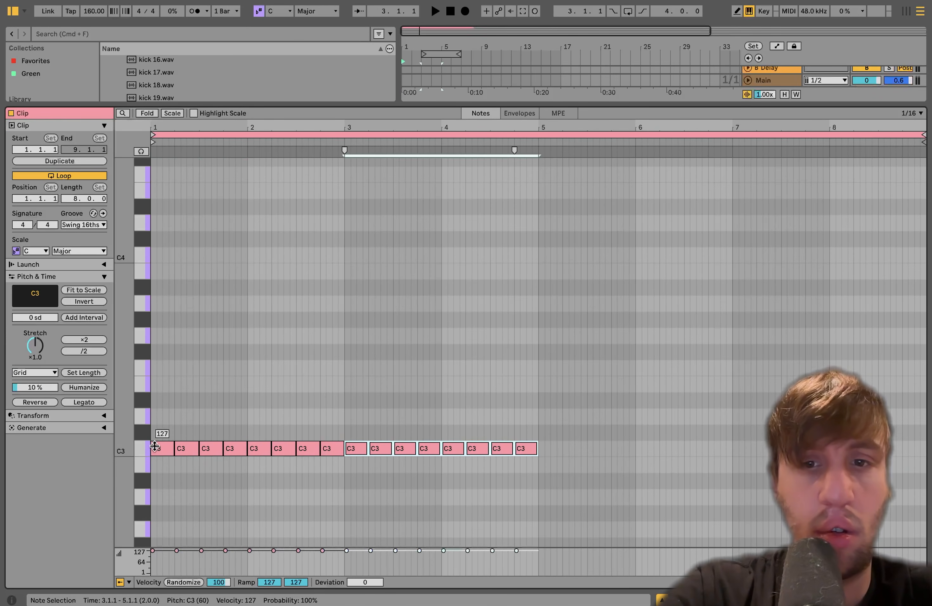
{"action": "key", "text": "space"}
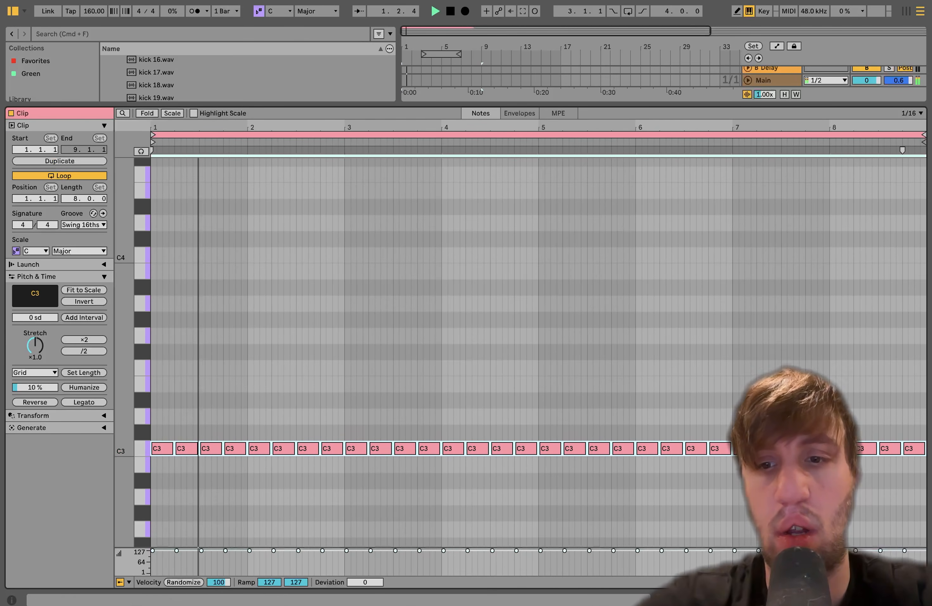
{"action": "key", "text": "shift+Tab"}
{"action": "key", "text": "space"}
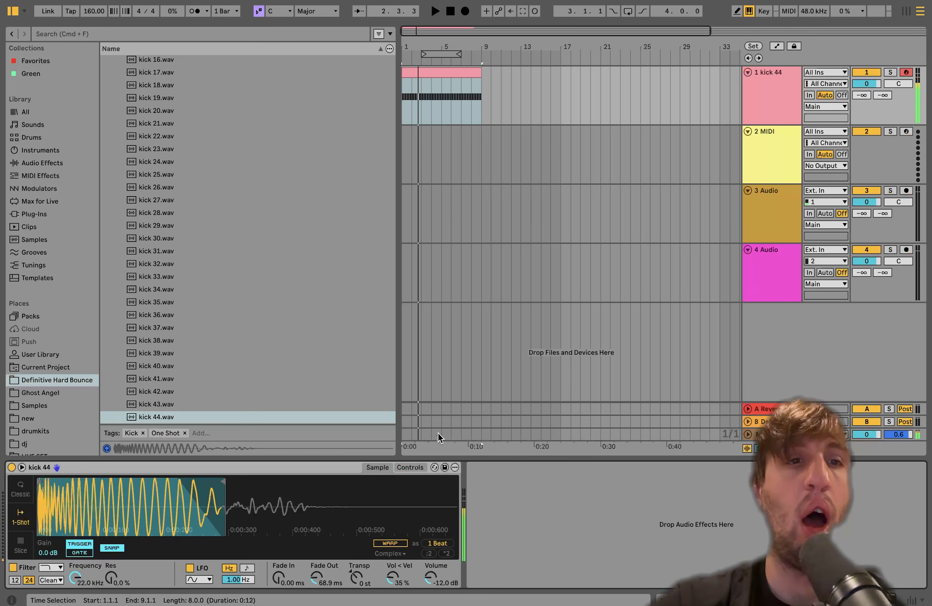
Collapse the Drum Samples folder and loop the arrangement over the eight-bar kick clip
{"action": "scroll", "coordinate": [160, 172], "scroll_direction": "up", "scroll_amount": 6}
{"action": "left_click", "coordinate": [106, 63]}
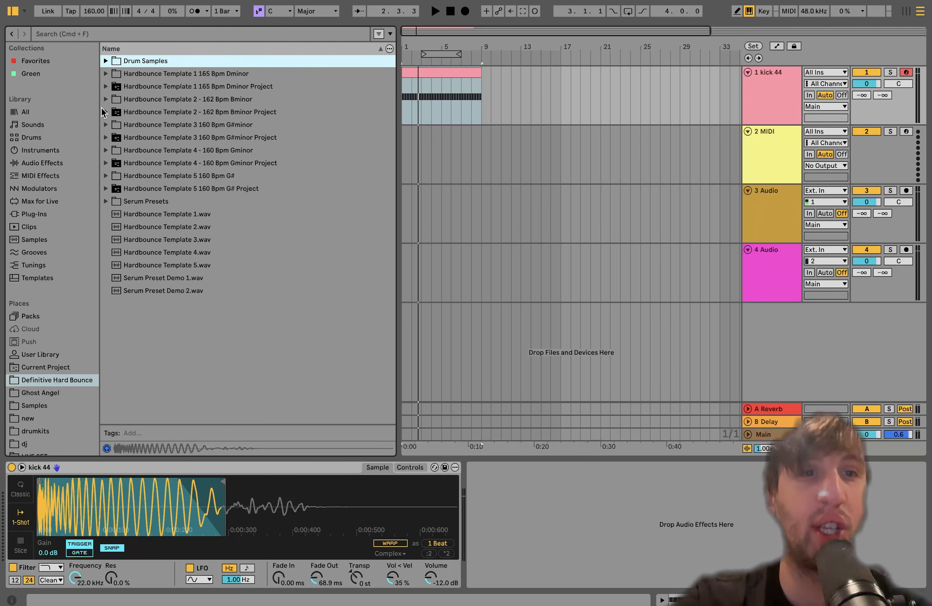
{"action": "left_click", "coordinate": [461, 74]}
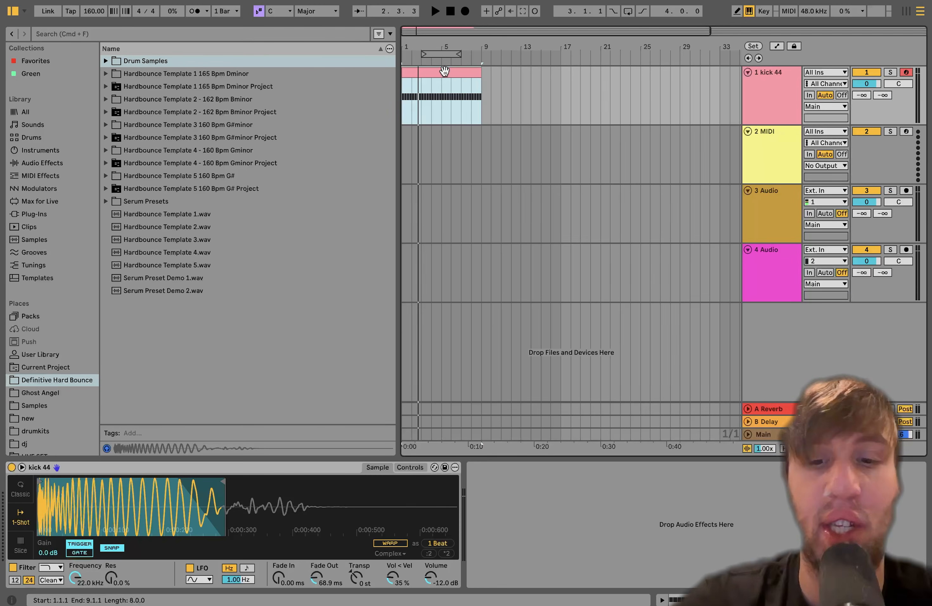
{"action": "key", "text": "super+l"}
{"action": "left_click_drag", "start_coordinate": [409, 49], "coordinate": [409, 52]}
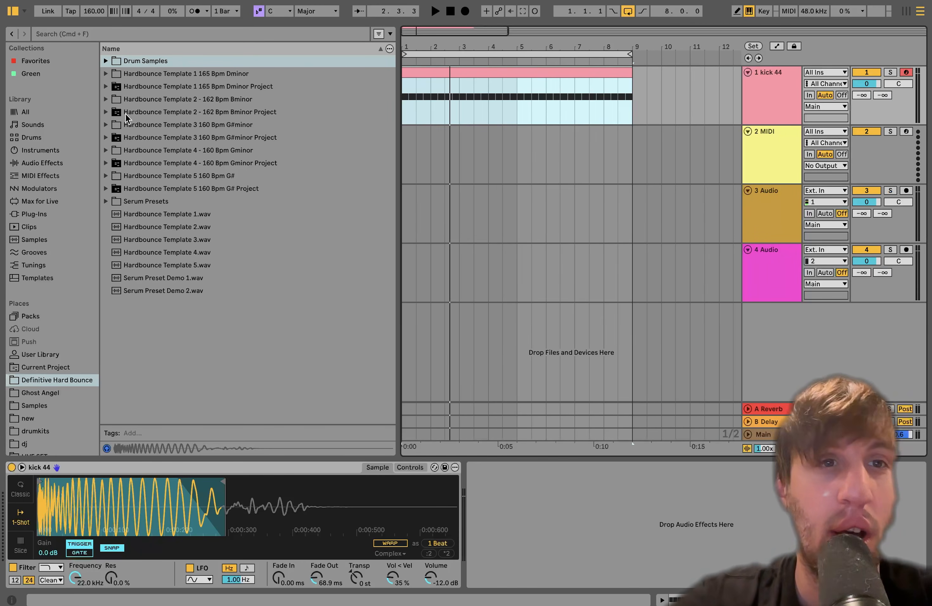
Import the Bass 1 track from the Hardbounce Template 1 165 Bpm Dminor project below the kick, clear its clip and arm it
{"action": "left_click", "coordinate": [106, 86]}
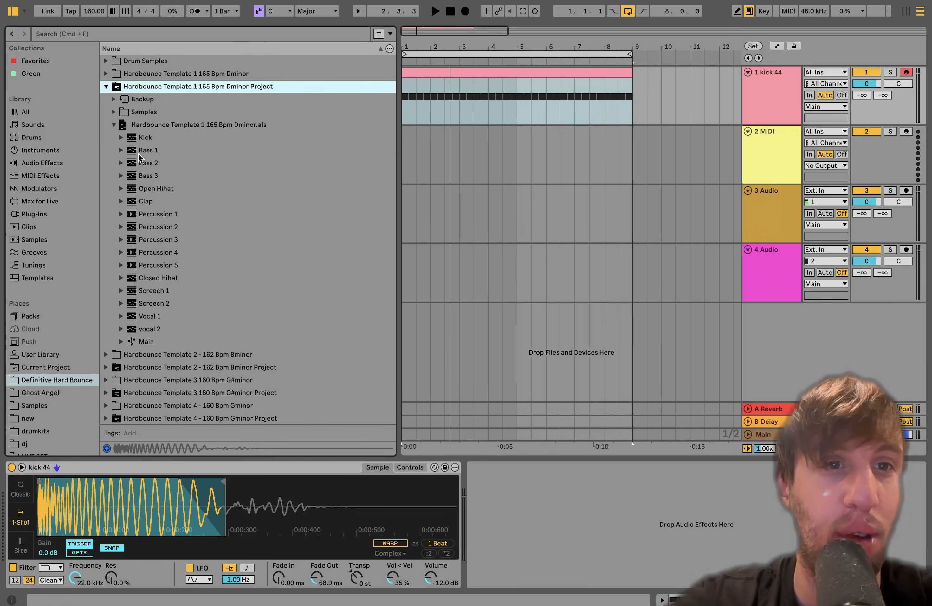
{"action": "left_click_drag", "start_coordinate": [139, 155], "coordinate": [483, 131]}
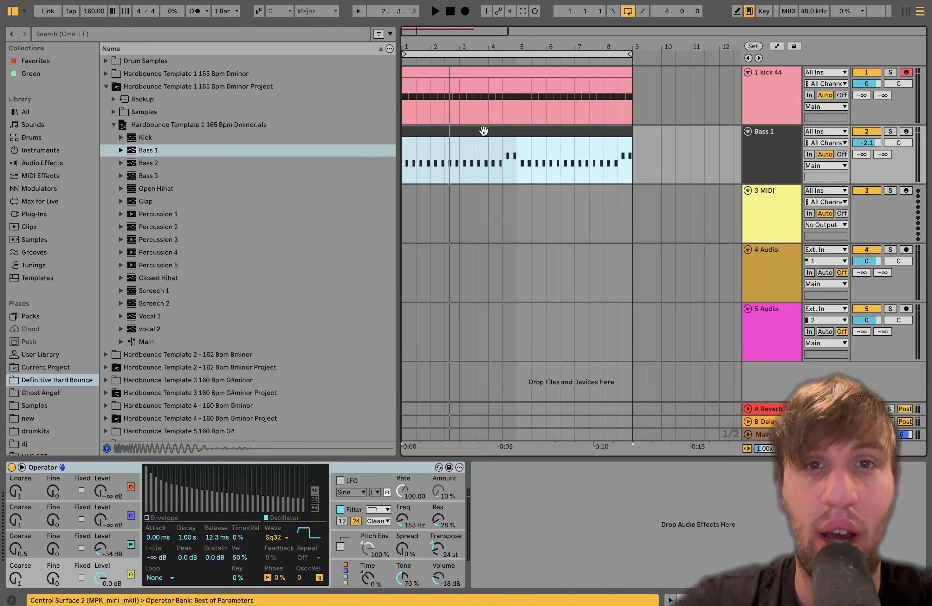
{"action": "key", "text": "BackSpace"}
{"action": "left_click", "coordinate": [906, 133]}
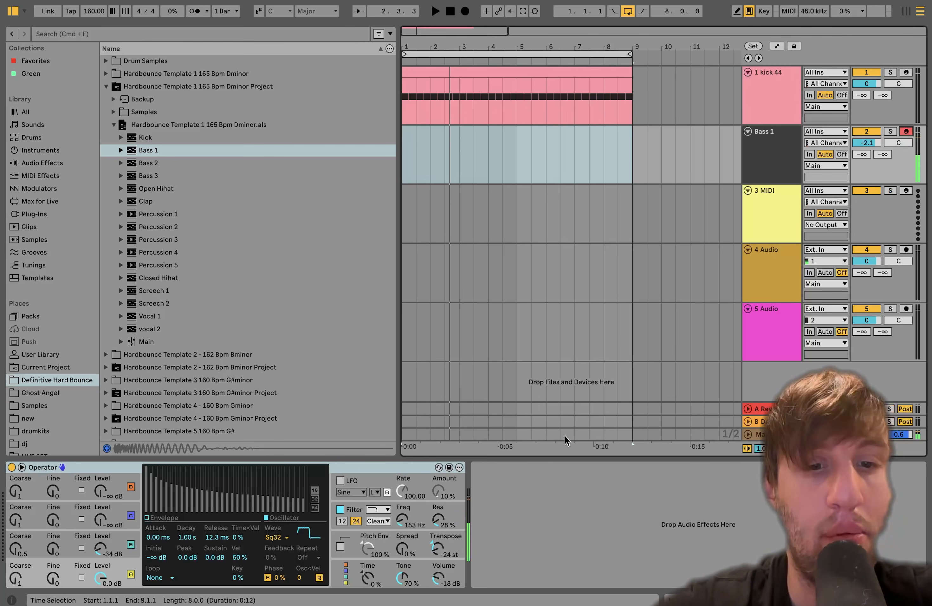
{"action": "left_click", "coordinate": [15, 551]}
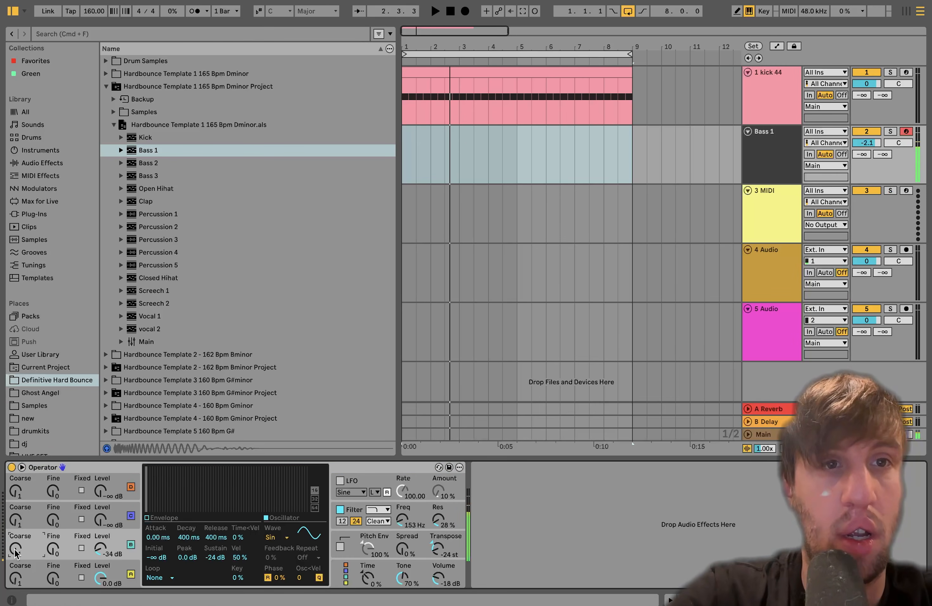
Import the template's Bass 2 track below Bass 1, clear its clip and arm it
{"action": "left_click_drag", "start_coordinate": [153, 165], "coordinate": [437, 205]}
{"action": "left_click", "coordinate": [607, 191]}
{"action": "key", "text": "Delete"}
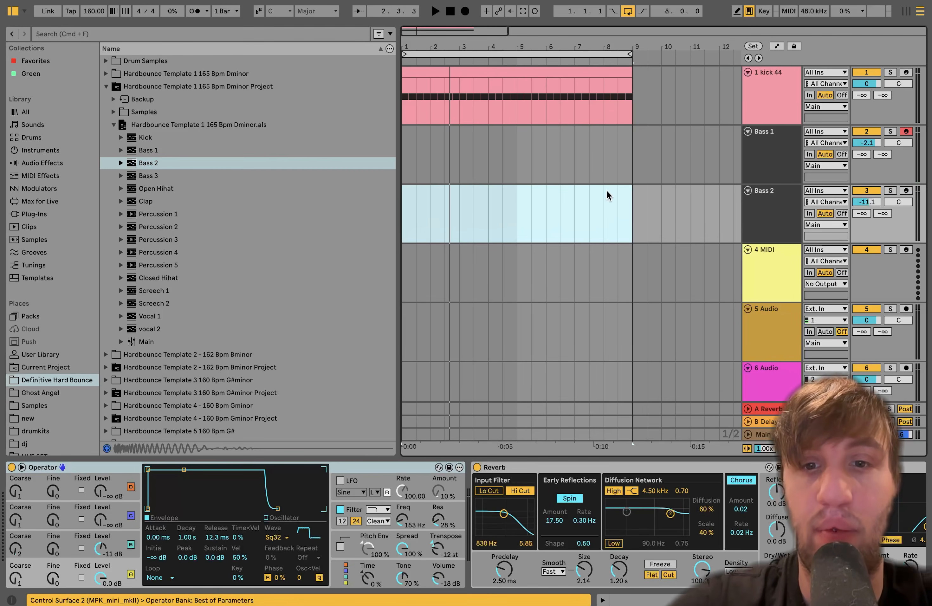
{"action": "left_click", "coordinate": [905, 191]}
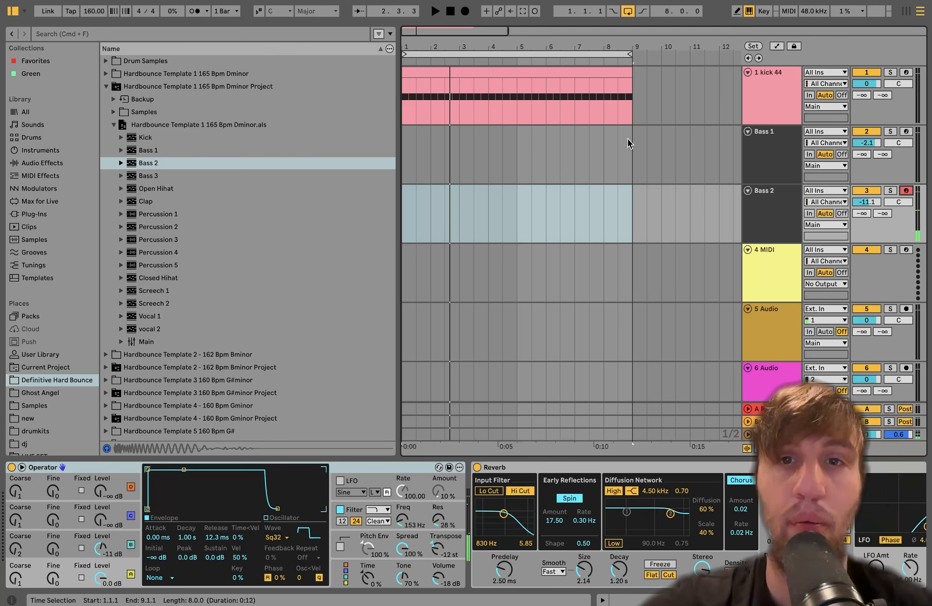
Create an empty eight-bar MIDI clip on the Bass 1 track
{"action": "left_click_drag", "start_coordinate": [631, 140], "coordinate": [368, 141]}
{"action": "key", "text": "super+shift+m"}
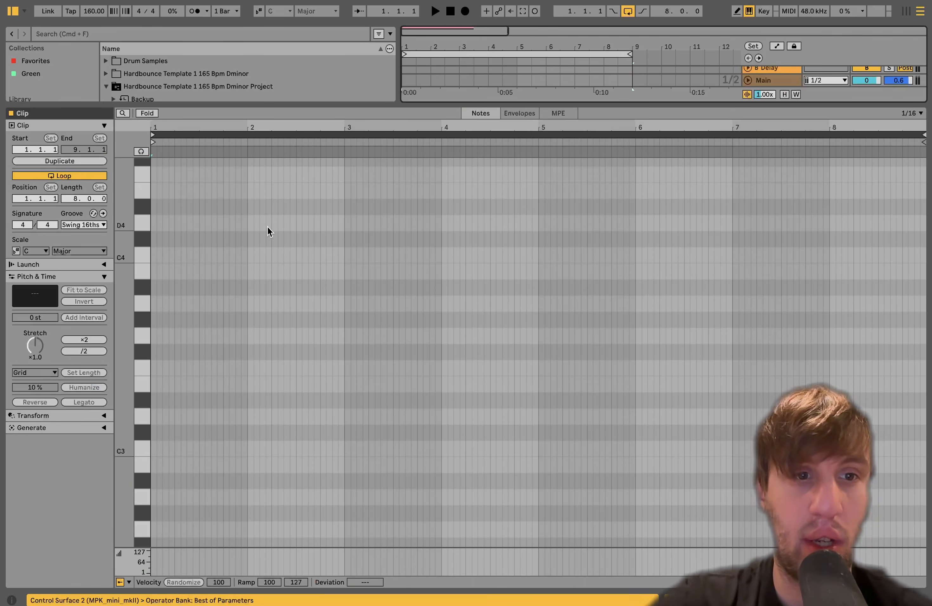
{"action": "key", "text": "space"}
Check the kick's fundamental frequency during playback with a temporary EQ Eight in its expanded spectrum view, and remove the device
{"action": "double_click", "coordinate": [775, 80]}
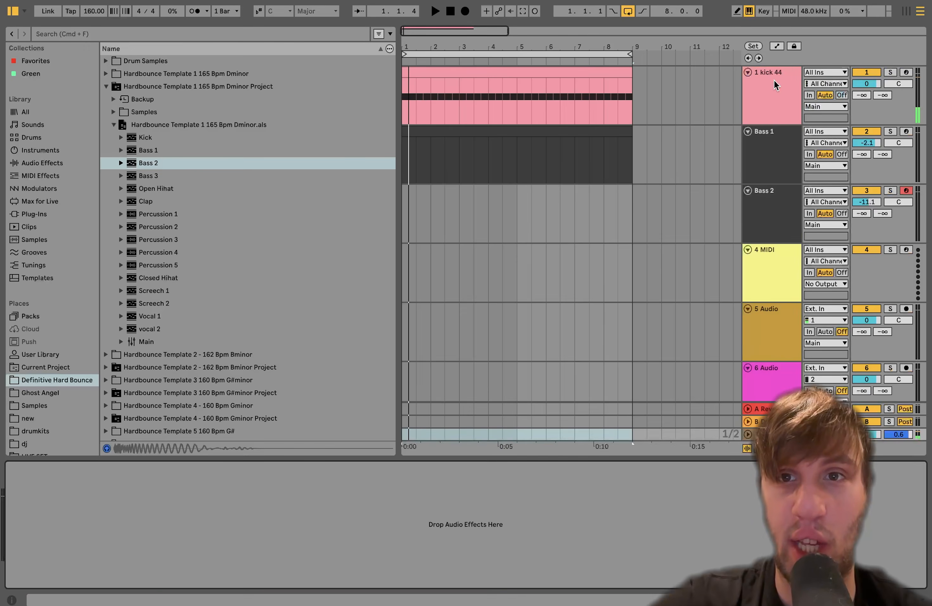
{"action": "left_click", "coordinate": [774, 80]}
{"action": "left_click", "coordinate": [40, 163]}
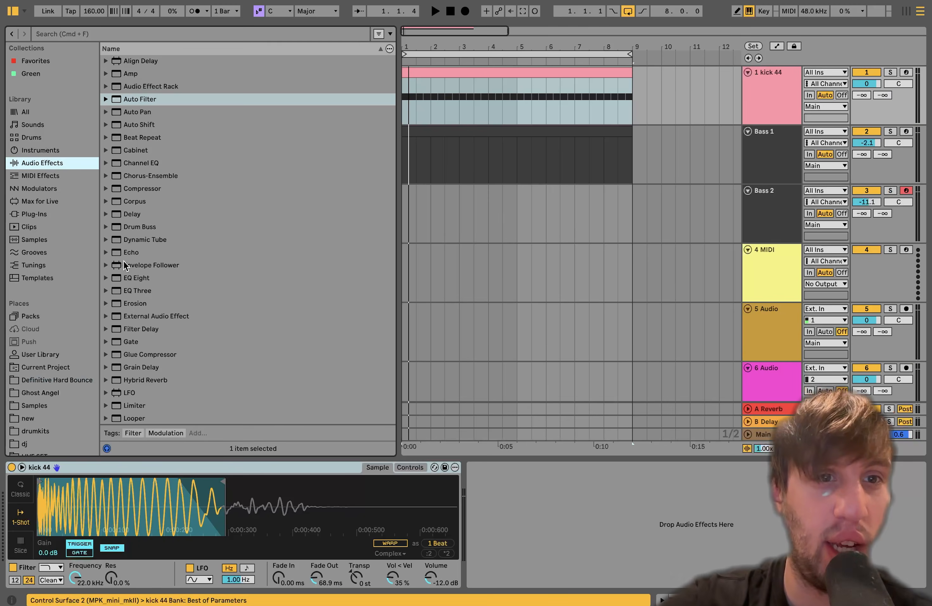
{"action": "scroll", "coordinate": [125, 266], "scroll_direction": "down", "scroll_amount": 3}
{"action": "double_click", "coordinate": [136, 244]}
{"action": "key", "text": "space"}
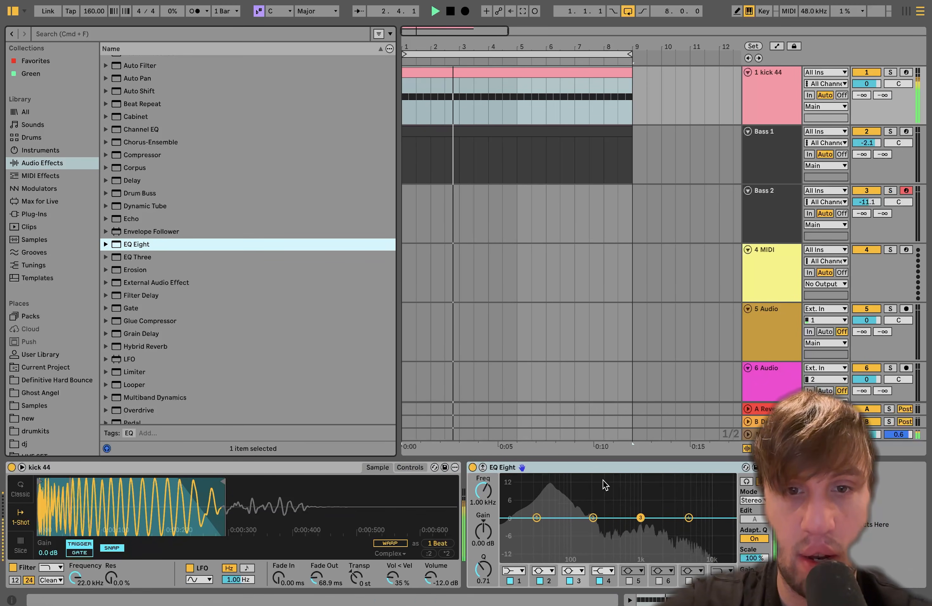
{"action": "left_click", "coordinate": [482, 467]}
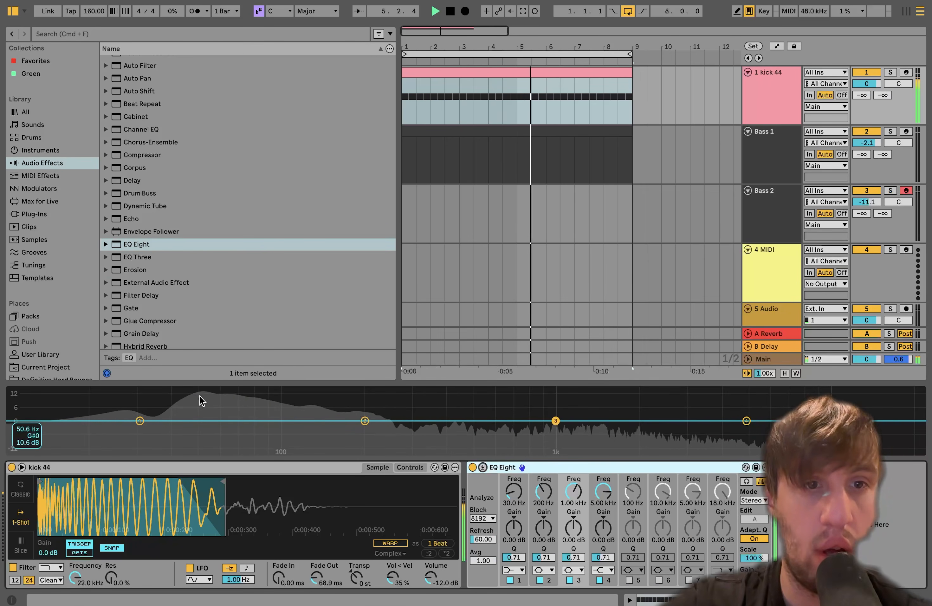
{"action": "key", "text": "space"}
{"action": "key", "text": "Delete"}
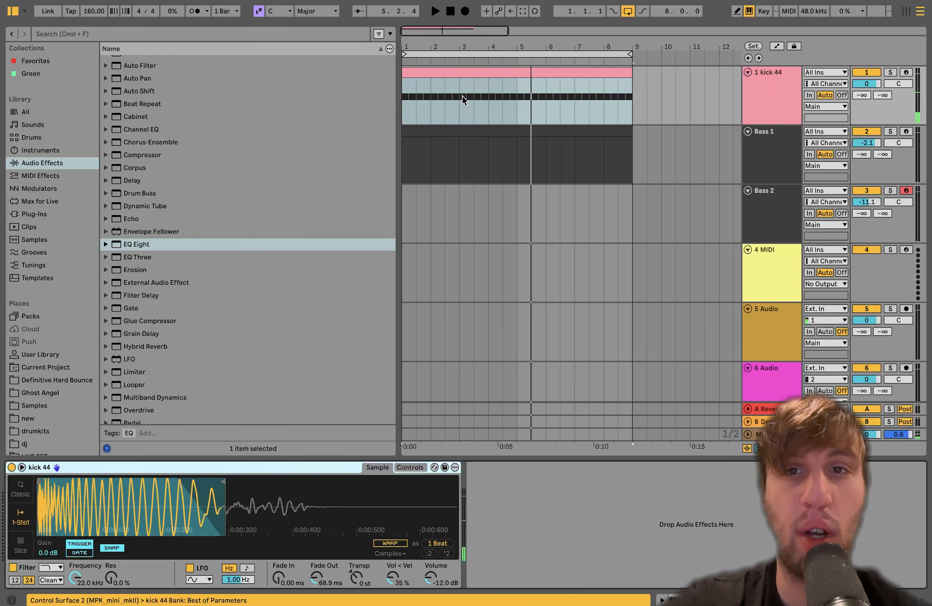
Place two offbeat G3 notes in the Bass 1 clip, at 1.1.3 and 1.2.3
{"action": "double_click", "coordinate": [472, 131]}
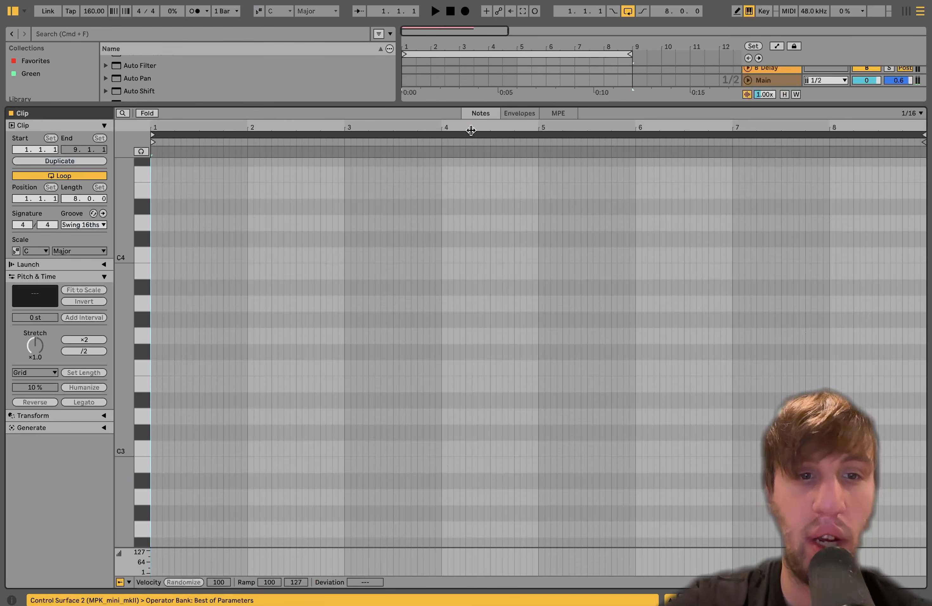
{"action": "double_click", "coordinate": [166, 336]}
{"action": "key", "text": "super+d"}
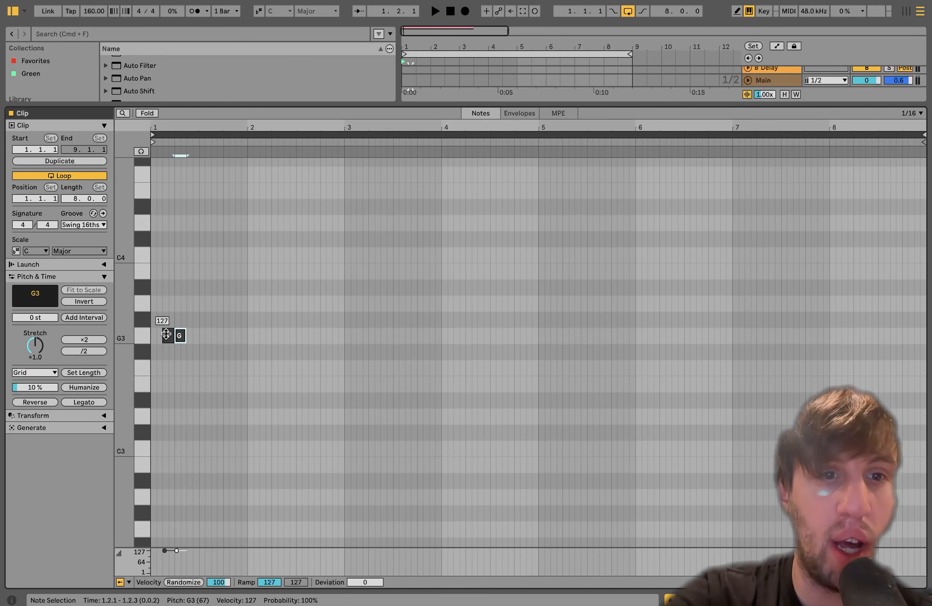
{"action": "key", "text": "Right"}
{"action": "key", "text": "Right"}
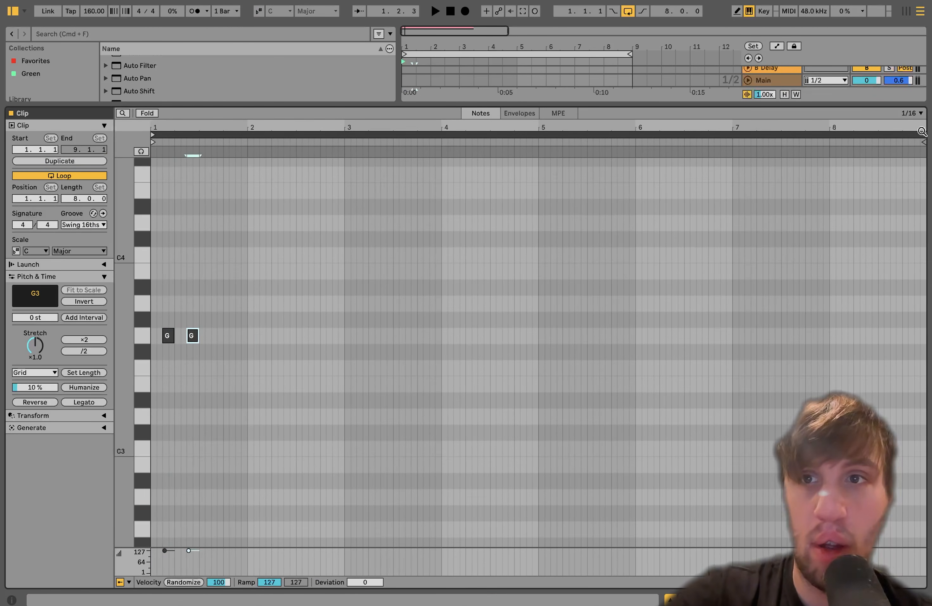
Shorten the Bass 1 clip loop to two beats, start playback and select both of its notes
{"action": "left_click_drag", "start_coordinate": [923, 135], "coordinate": [198, 191]}
{"action": "key", "text": "space"}
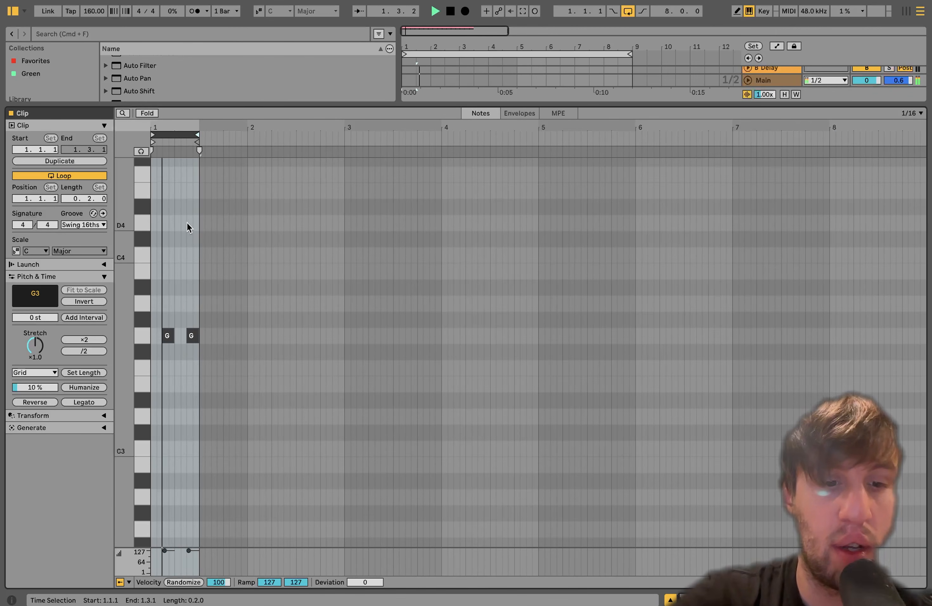
{"action": "key", "text": "super+a"}
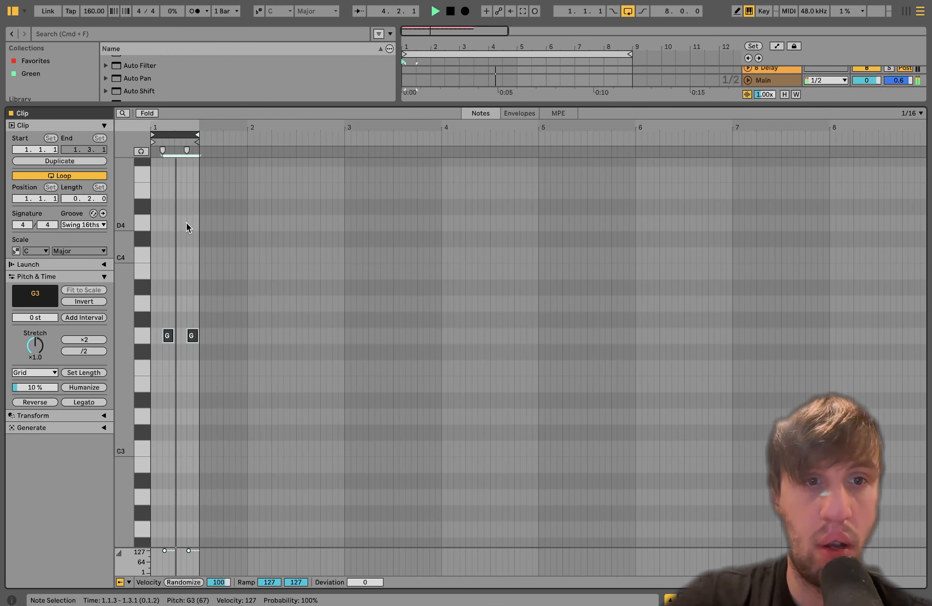
Stop playback and move both Bass 1 notes down one octave to G2
{"action": "key", "text": "space"}
{"action": "left_click", "coordinate": [175, 277]}
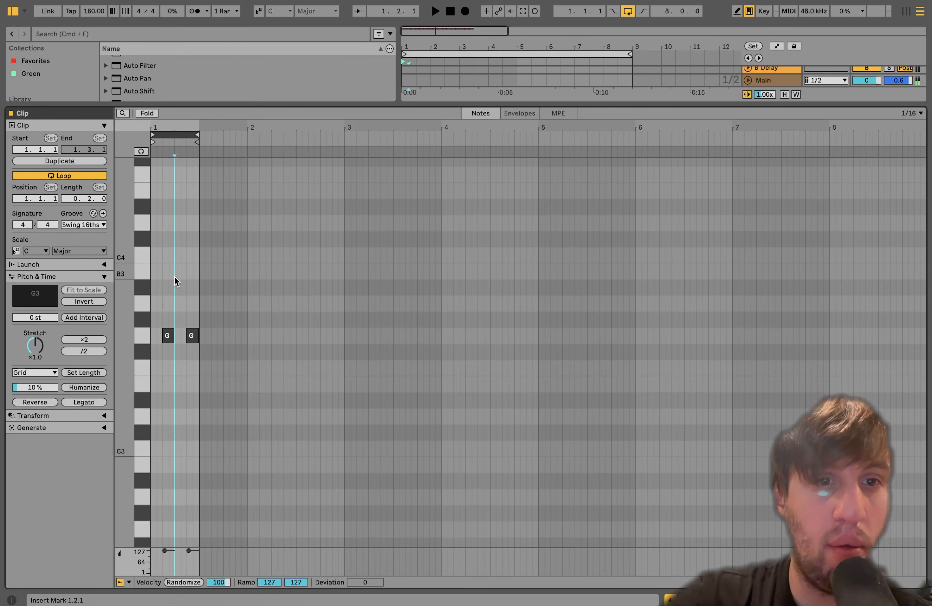
{"action": "left_click_drag", "start_coordinate": [169, 293], "coordinate": [258, 354]}
{"action": "key", "text": "shift+Down"}
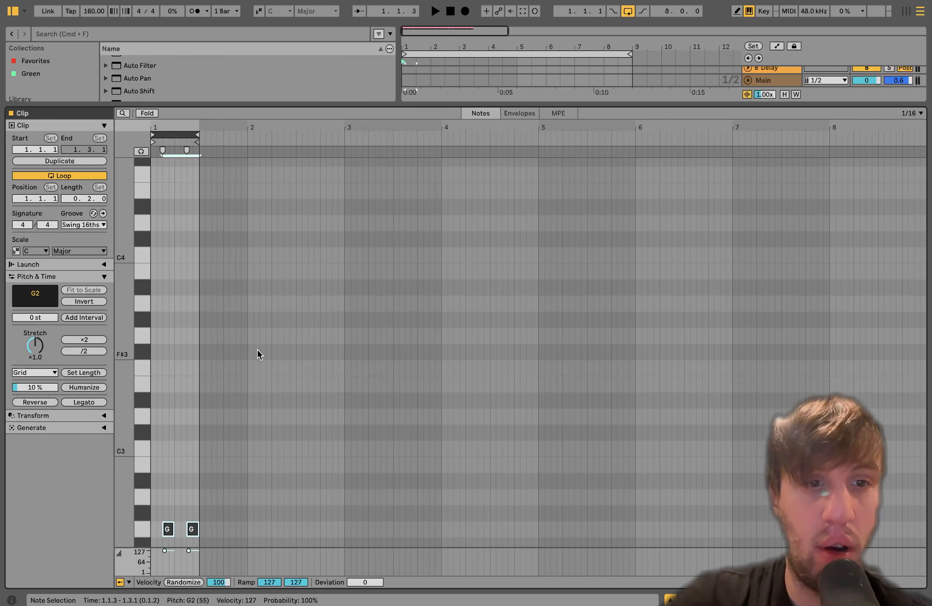
Start playback and shorten both G2 notes slightly from their ends
{"action": "key", "text": "space"}
{"action": "scroll", "coordinate": [220, 414], "scroll_direction": "down", "scroll_amount": 2}
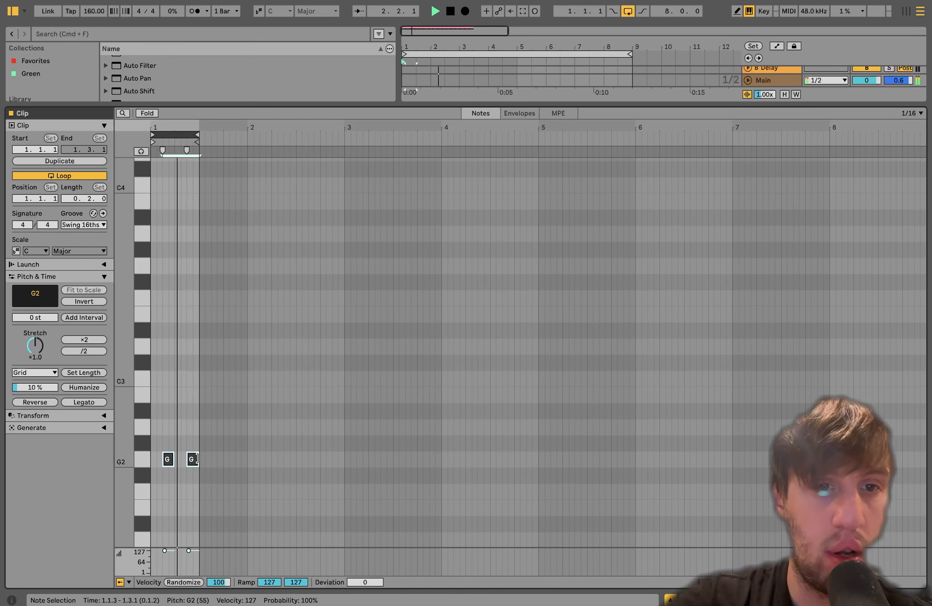
{"action": "left_click_drag", "start_coordinate": [197, 458], "coordinate": [195, 458]}
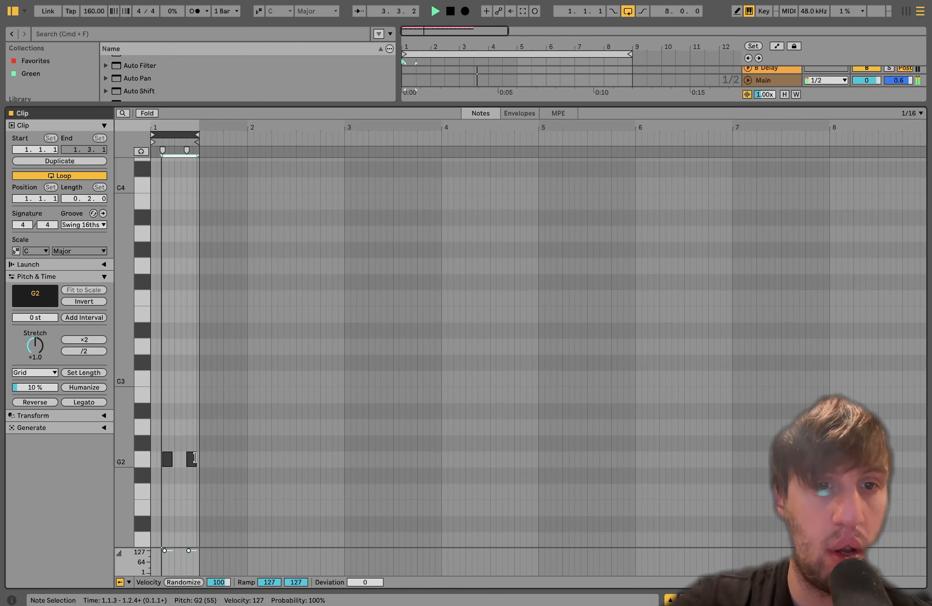
Raise both Bass 1 notes by two semitones and transpose the kick 44 sample by +2 st, then play the result
{"action": "key", "text": "space"}
{"action": "key", "text": "Up"}
{"action": "key", "text": "Up"}
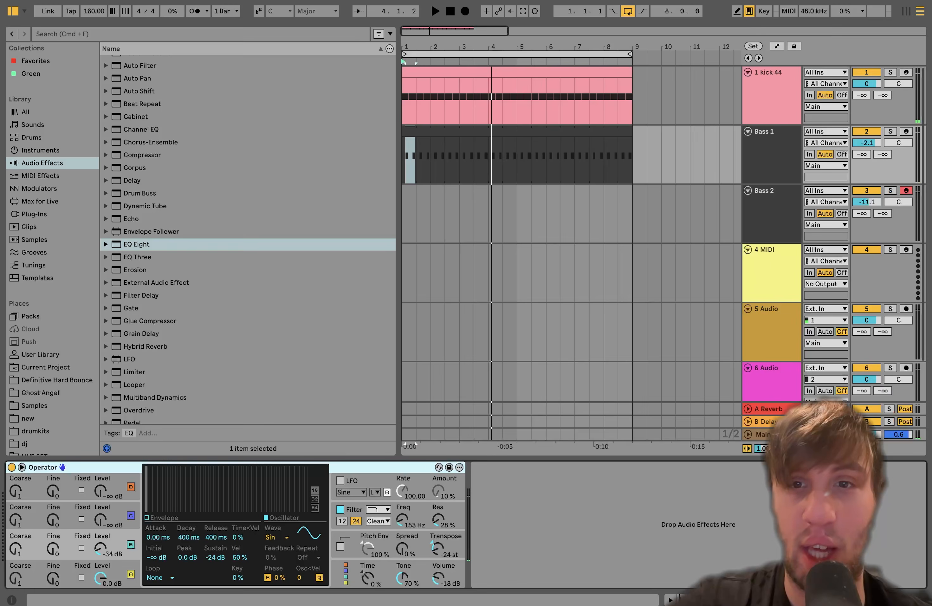
{"action": "left_click", "coordinate": [780, 76]}
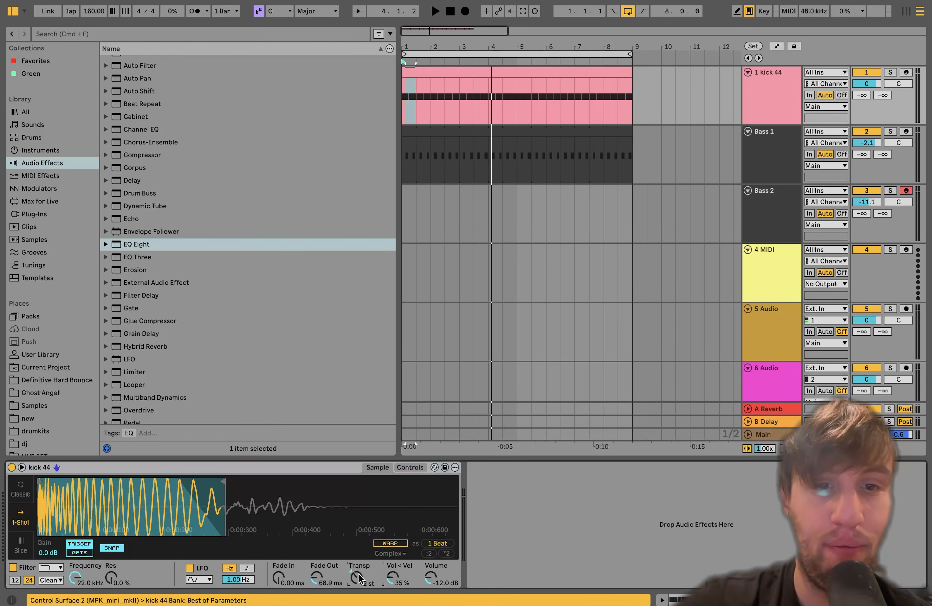
{"action": "key", "text": "space"}
Balance the levels during playback, setting the Bass 1 track volume to 0 and the kick 44 track volume to -0.5
{"action": "left_click", "coordinate": [606, 137]}
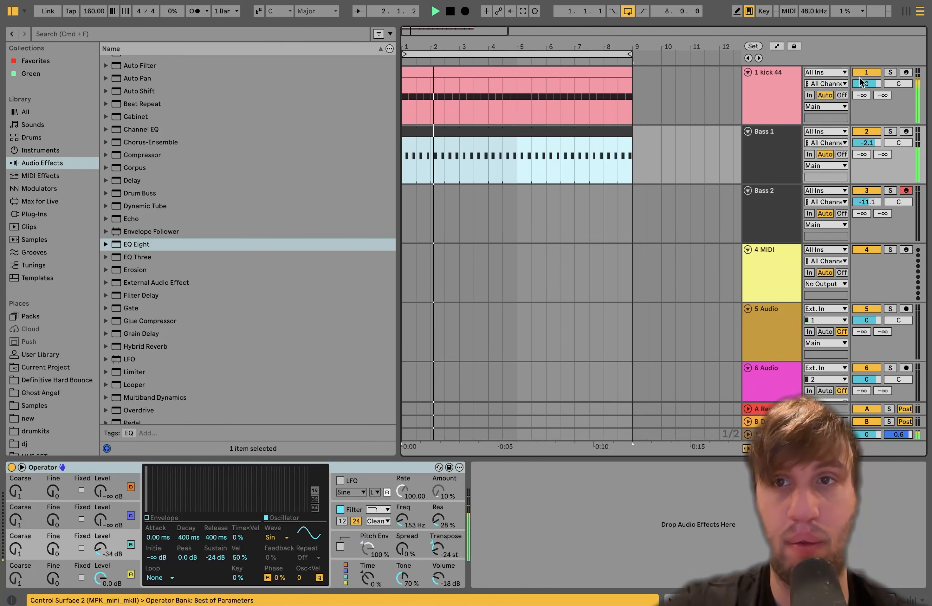
{"action": "double_click", "coordinate": [871, 143]}
{"action": "left_click_drag", "start_coordinate": [871, 83], "coordinate": [872, 89]}
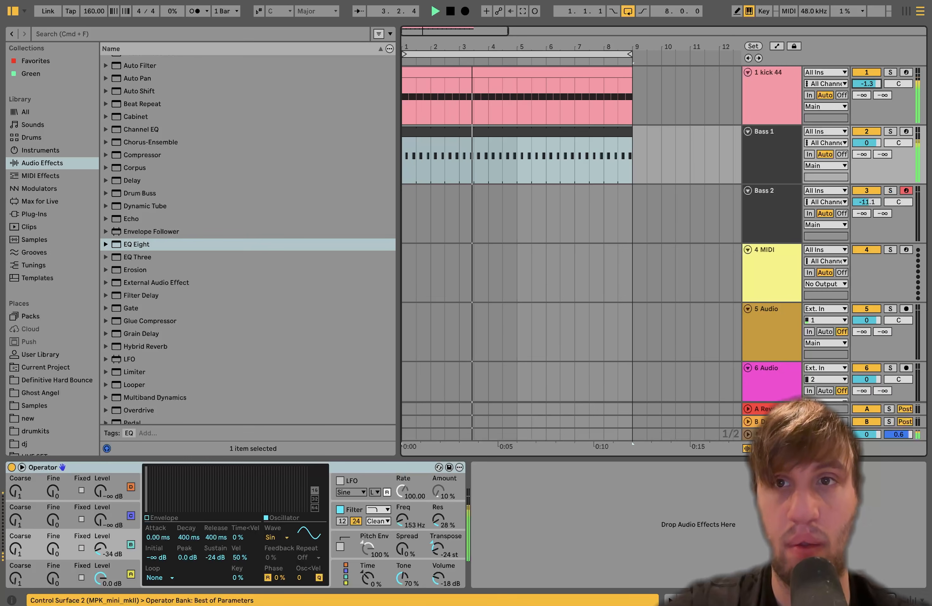
Add EQ Eight to the kick 44 track and set its first band to a low cut at 30 Hz
{"action": "left_click", "coordinate": [751, 108]}
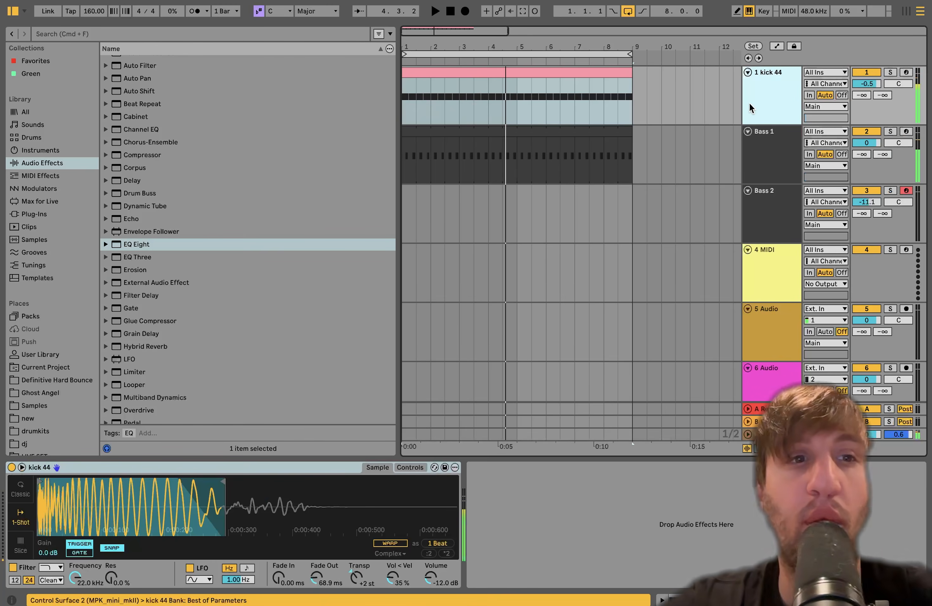
{"action": "left_click_drag", "start_coordinate": [118, 246], "coordinate": [531, 518]}
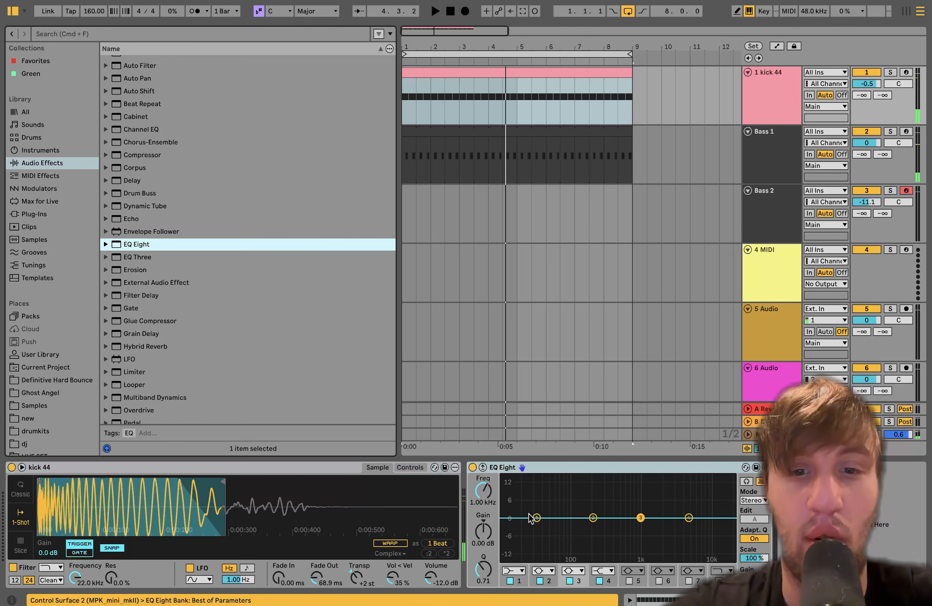
{"action": "left_click", "coordinate": [514, 570]}
{"action": "left_click", "coordinate": [482, 494]}
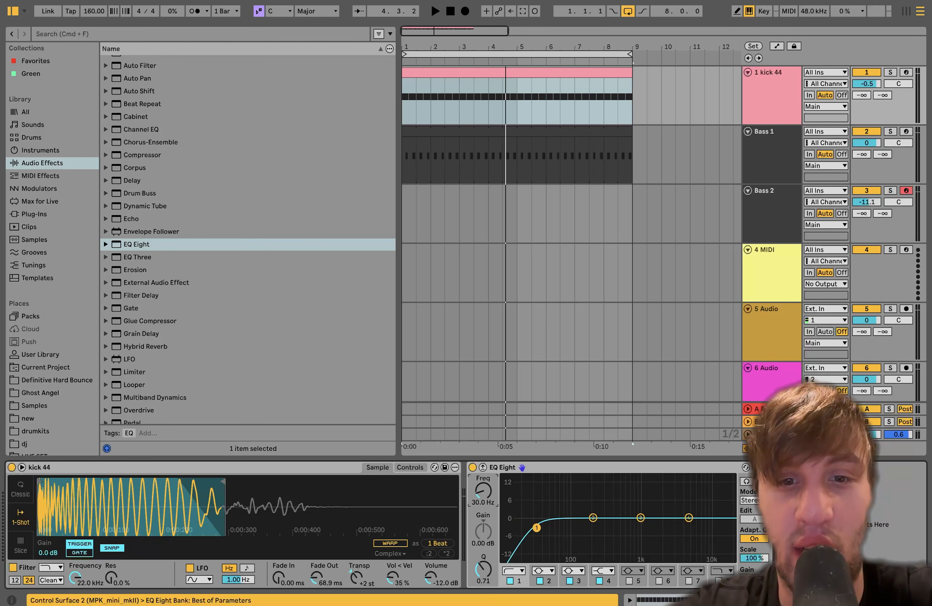
{"action": "left_click_drag", "start_coordinate": [482, 491], "coordinate": [483, 496]}
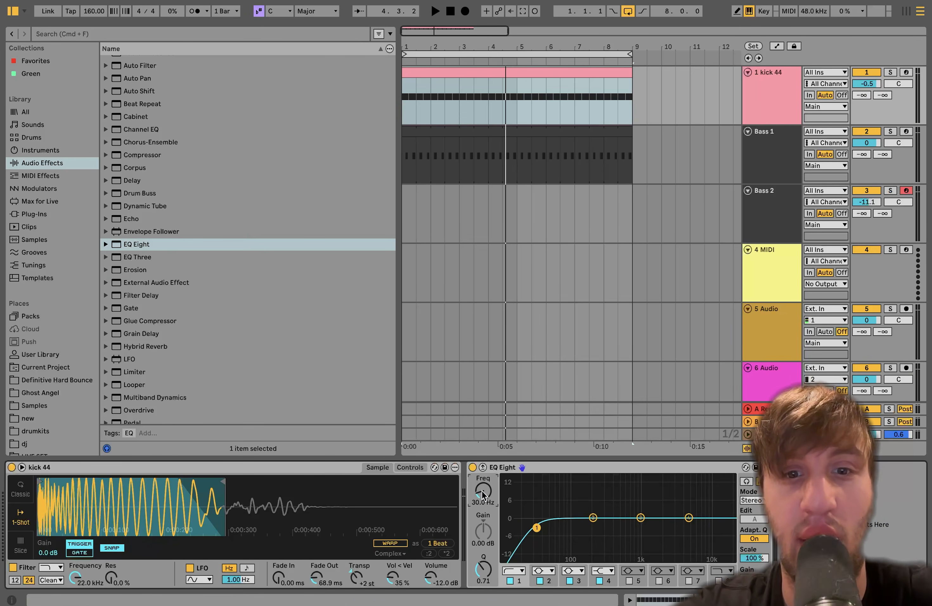
While playing, raise the kick's low-cut frequency to 36.1 Hz and set the Bass 1 track volume to 1.0
{"action": "key", "text": "space"}
{"action": "left_click_drag", "start_coordinate": [483, 495], "coordinate": [482, 492]}
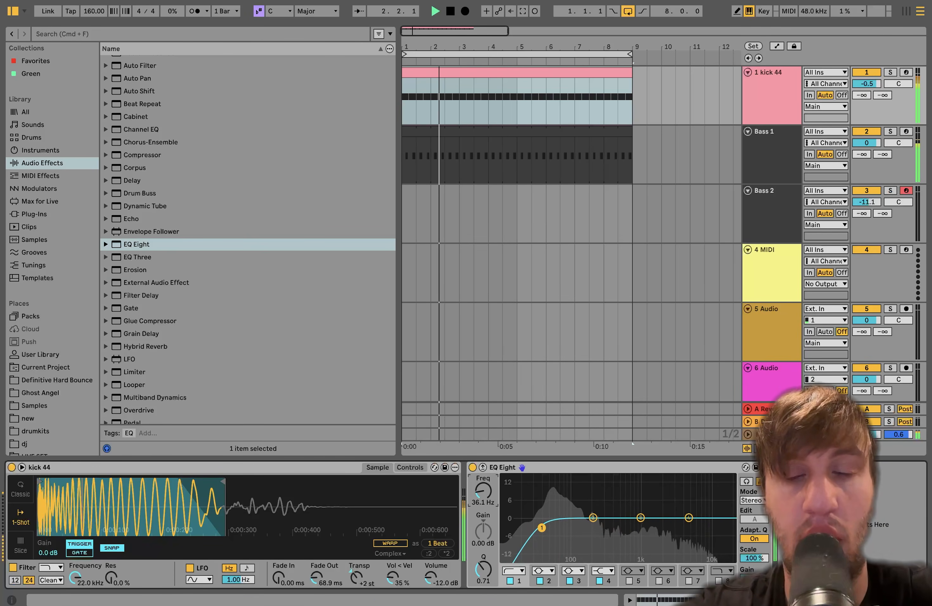
{"action": "left_click_drag", "start_coordinate": [867, 143], "coordinate": [867, 138]}
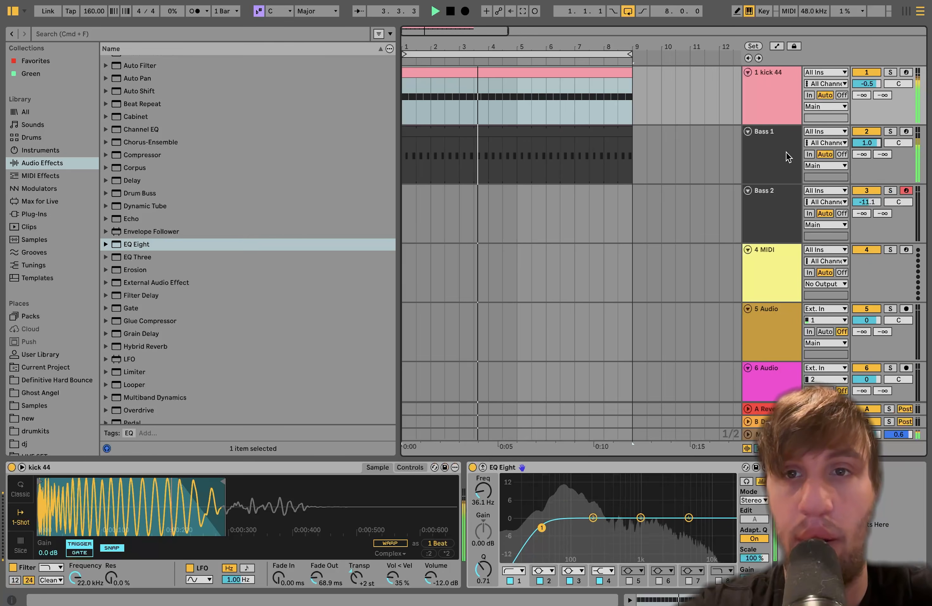
Copy the Bass 1 clip to the start of the Bass 2 track and play the tracks together
{"action": "left_click", "coordinate": [787, 156]}
{"action": "left_click", "coordinate": [568, 134]}
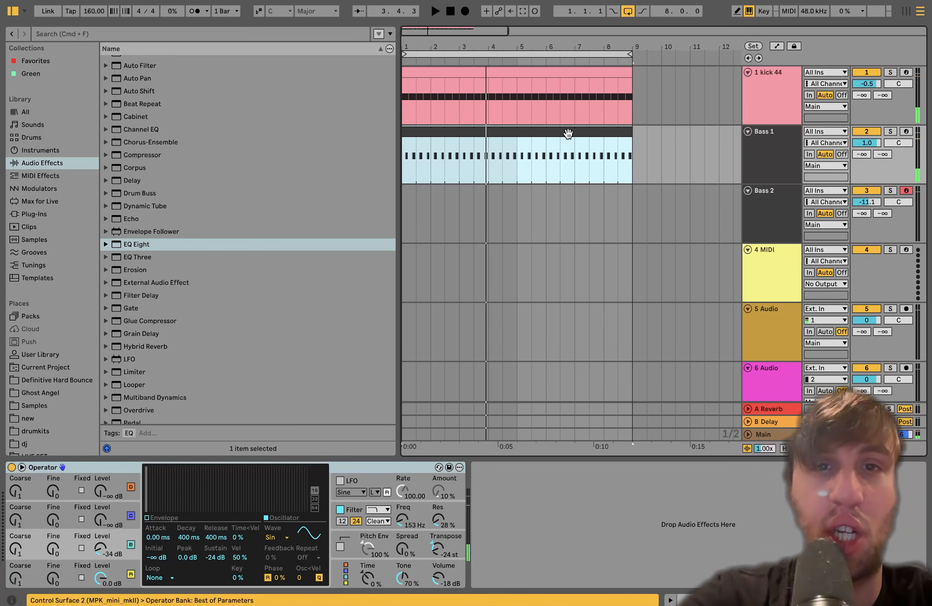
{"action": "left_click", "coordinate": [408, 218]}
{"action": "key", "text": "super+v"}
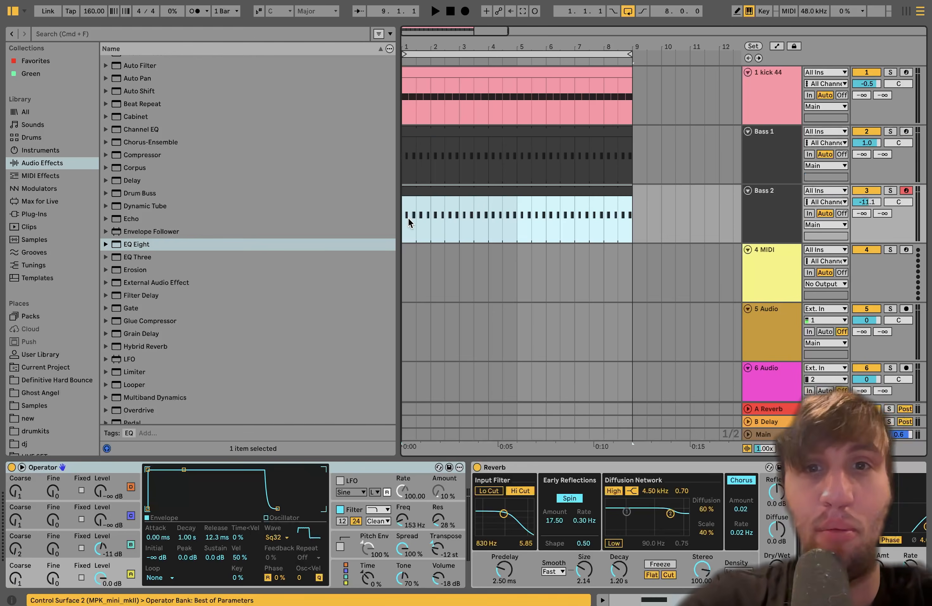
{"action": "key", "text": "space"}
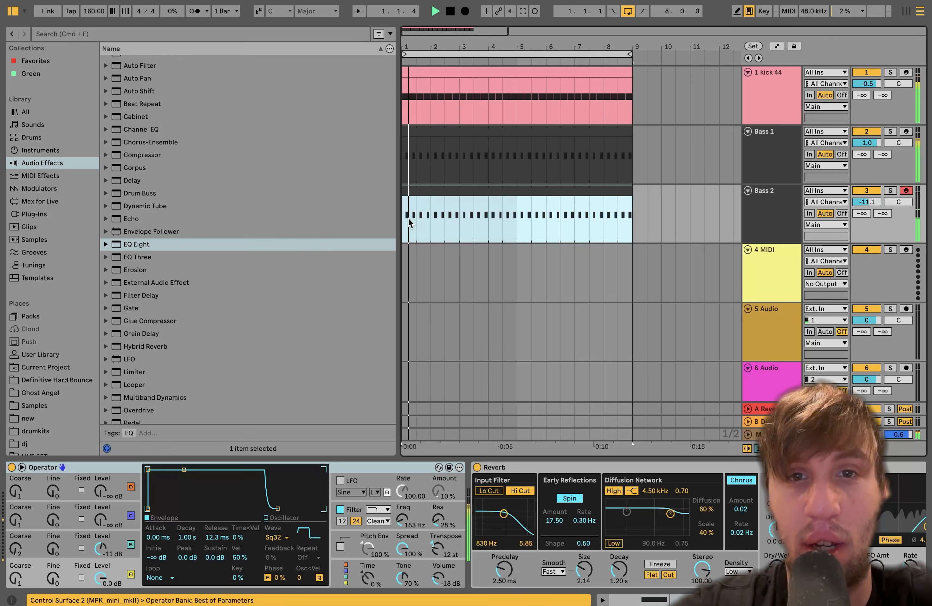
In the Bass 2 Operator, set oscillator B's coarse tuning to 4 and its level to -18 dB
{"action": "left_click", "coordinate": [753, 208]}
{"action": "left_click_drag", "start_coordinate": [438, 548], "coordinate": [438, 545]}
{"action": "left_click", "coordinate": [16, 549]}
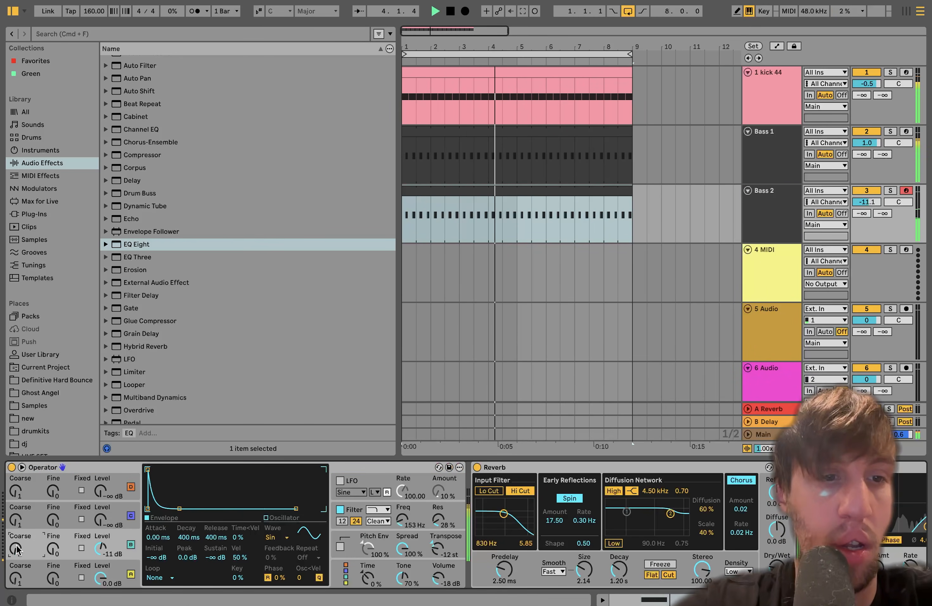
{"action": "left_click_drag", "start_coordinate": [16, 549], "coordinate": [16, 543]}
{"action": "left_click_drag", "start_coordinate": [101, 548], "coordinate": [101, 553]}
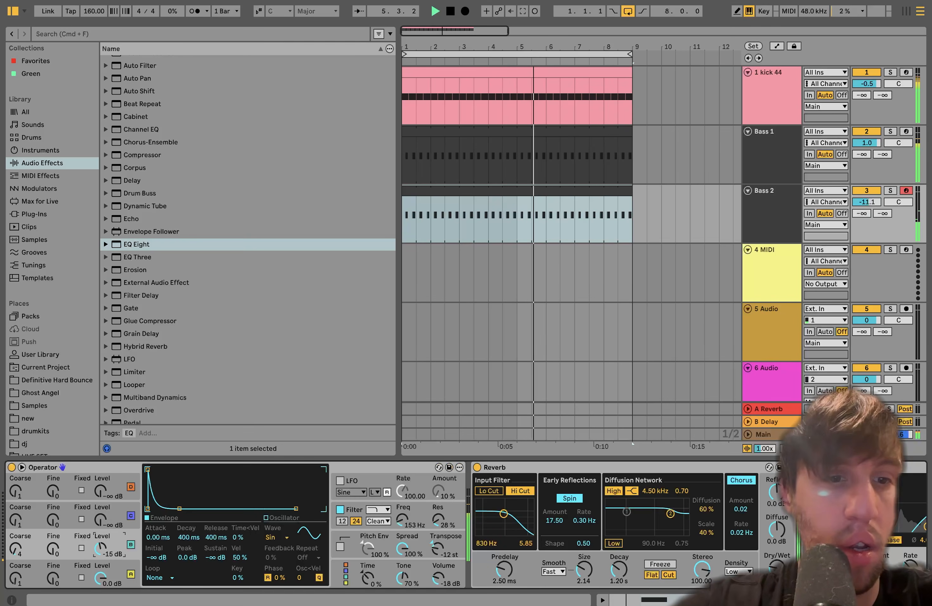
Bypass the Reverb on the Bass 2 track and delete it from the device chain
{"action": "left_click", "coordinate": [477, 467]}
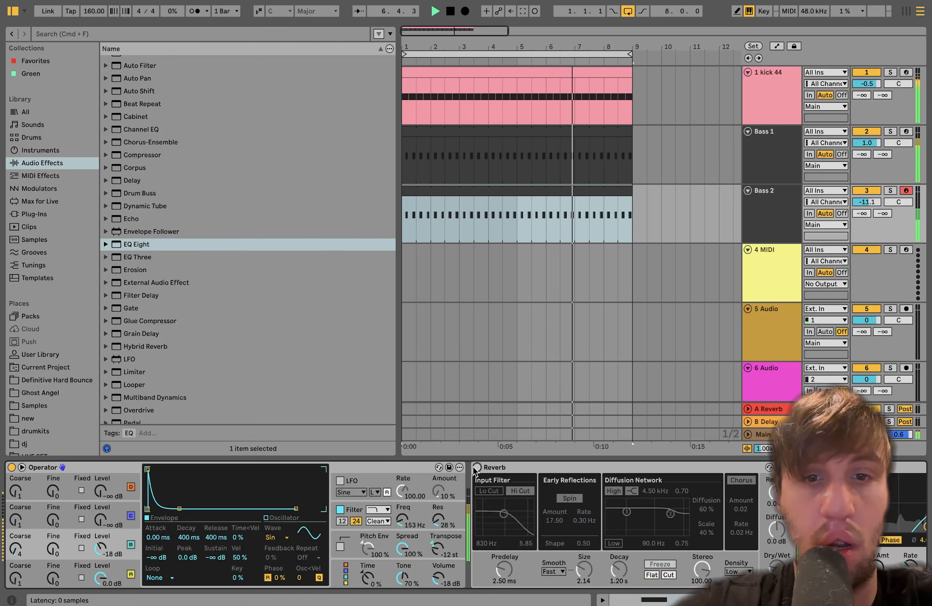
{"action": "key", "text": "Delete"}
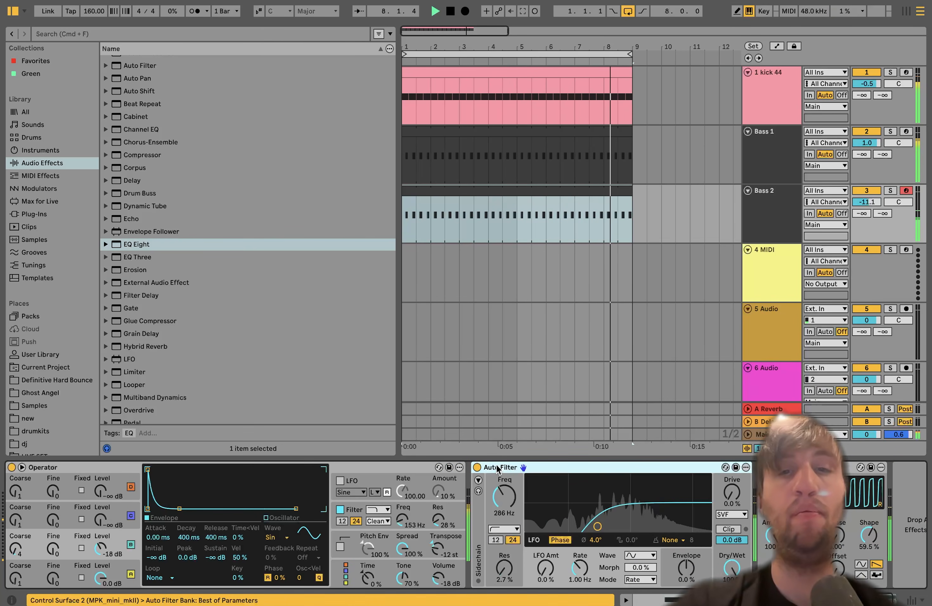
Review the oscillator and filter settings of the Bass 1 Operator, and set its filter resonance to 0.0 %
{"action": "left_click", "coordinate": [778, 131]}
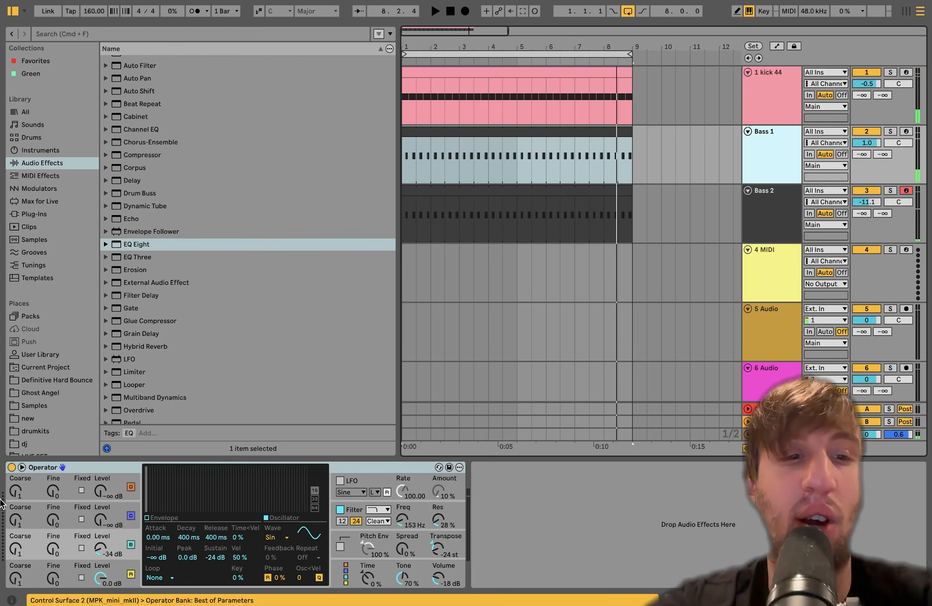
{"action": "key", "text": "Down"}
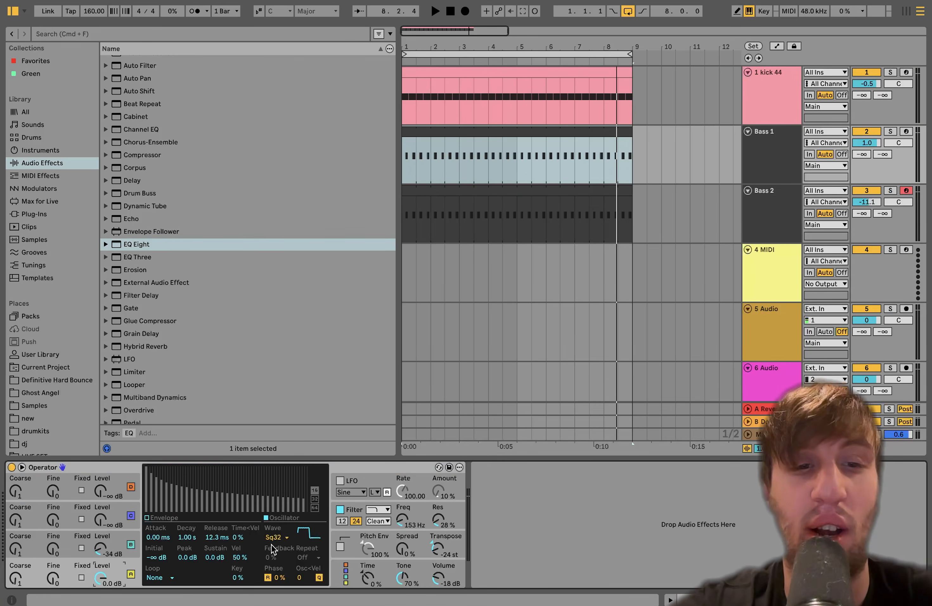
{"action": "left_click", "coordinate": [355, 513]}
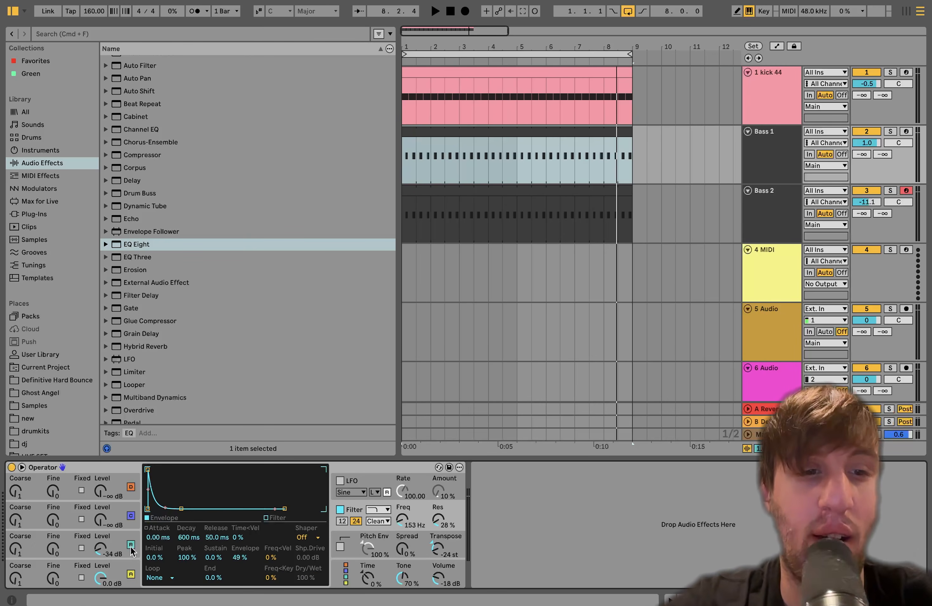
{"action": "left_click", "coordinate": [117, 545]}
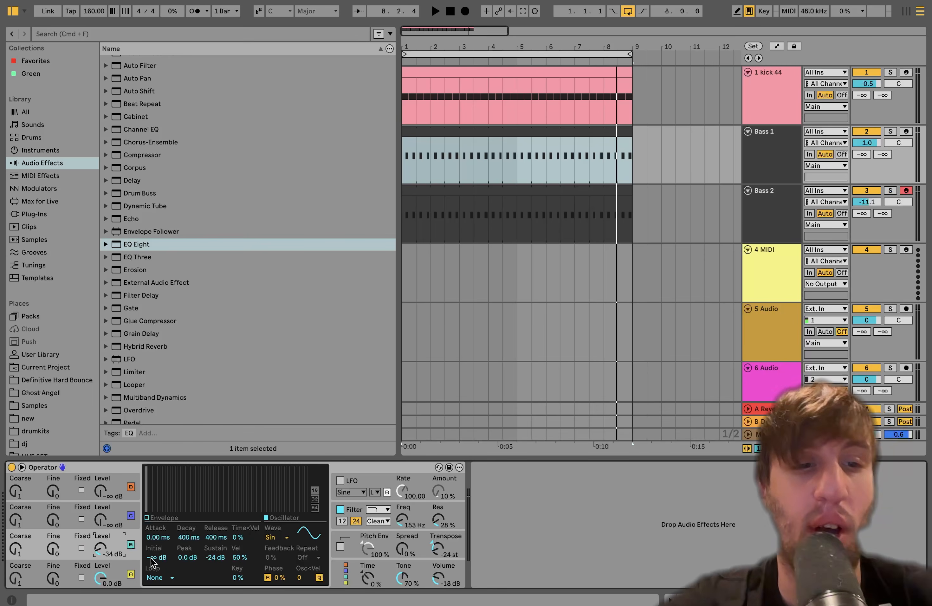
{"action": "left_click", "coordinate": [443, 519]}
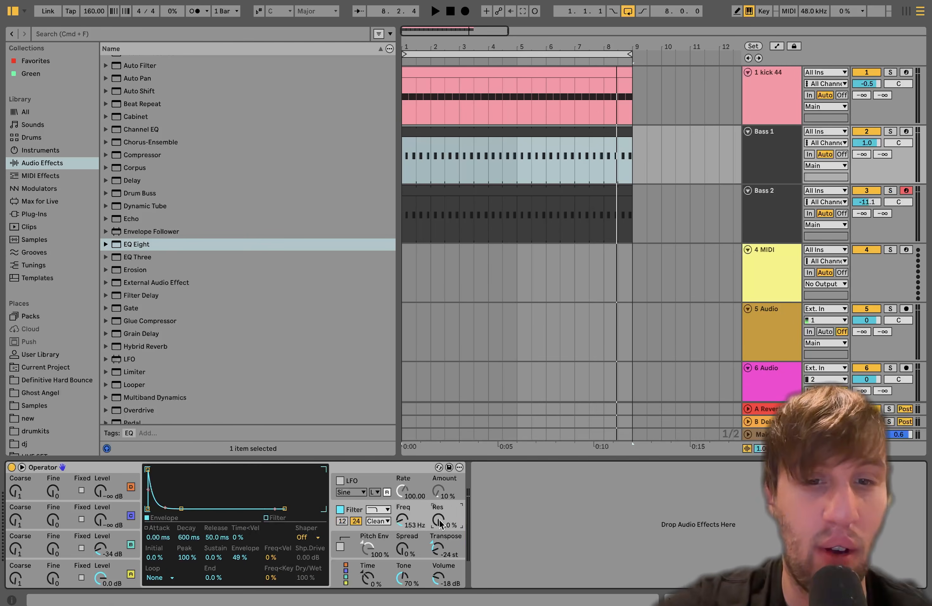
Rebalance the basses during playback: Bass 2 track volume -12.0, Bass 1 Operator volume -16 dB and Bass 1 track volume 0
{"action": "key", "text": "space"}
{"action": "left_click_drag", "start_coordinate": [868, 205], "coordinate": [868, 209]}
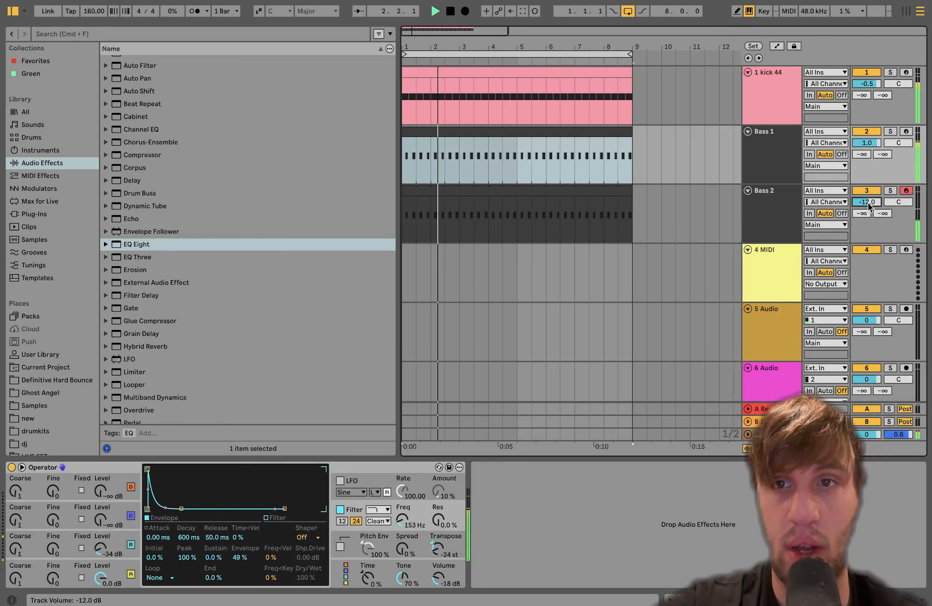
{"action": "left_click", "coordinate": [443, 578]}
{"action": "mouse_move", "coordinate": [439, 580]}
{"action": "left_mouse_down"}
{"action": "mouse_move", "coordinate": [439, 573]}
{"action": "mouse_move", "coordinate": [438, 587]}
{"action": "left_mouse_up"}
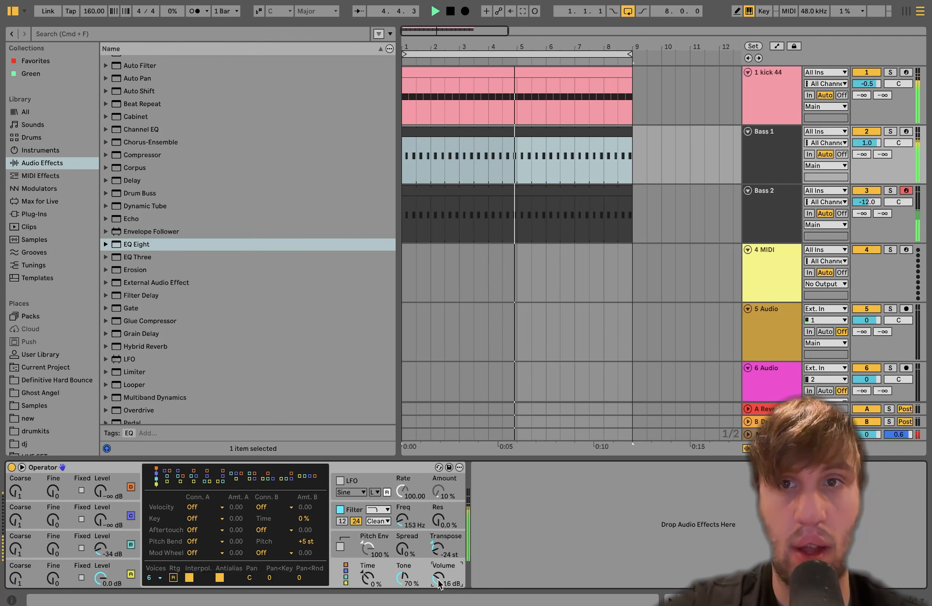
{"action": "left_click", "coordinate": [867, 143]}
{"action": "key", "text": "Delete"}
Solo the Bass 2 track and listen to it with Operator's oscillator B settings displayed
{"action": "left_click", "coordinate": [768, 241]}
{"action": "left_click", "coordinate": [890, 190]}
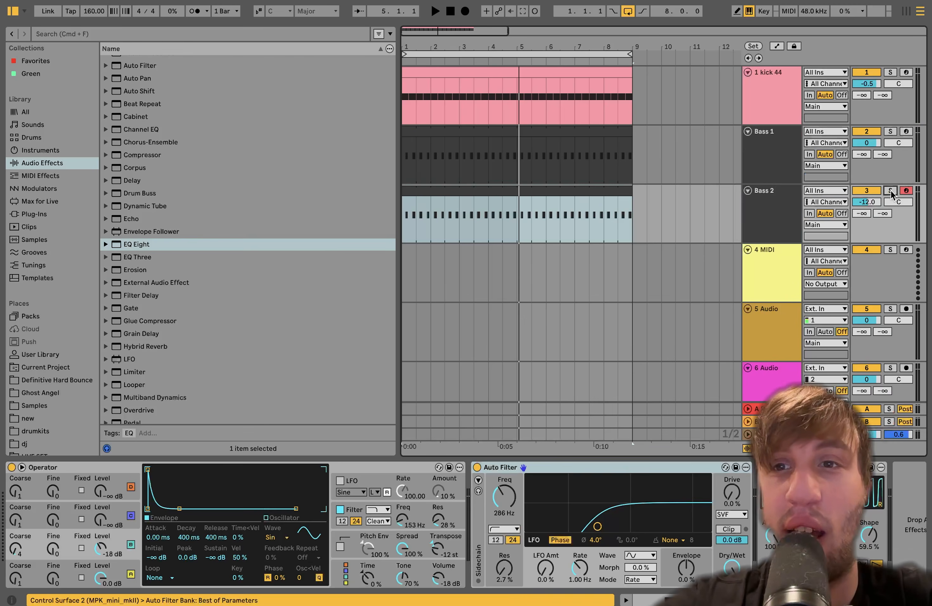
{"action": "key", "text": "space"}
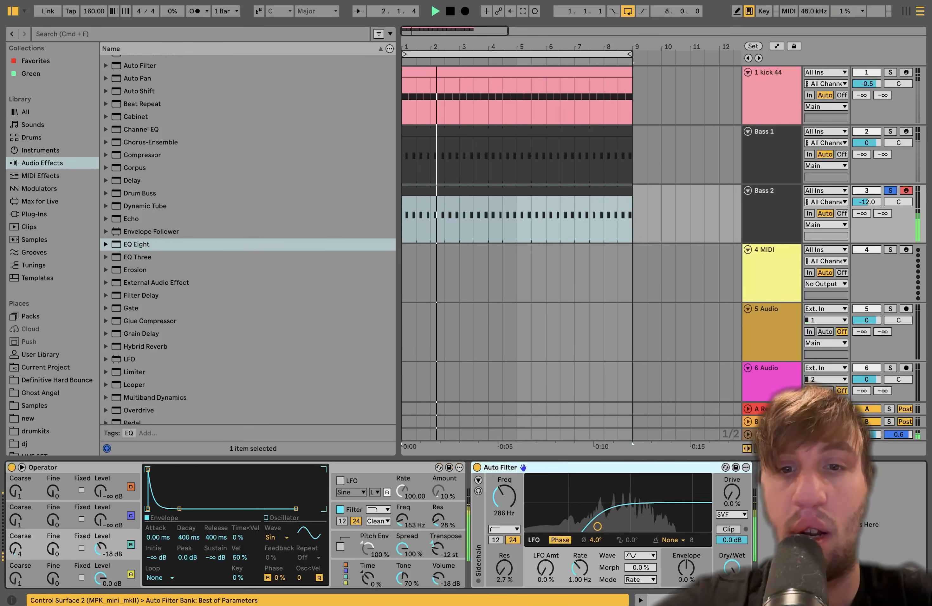
{"action": "left_click", "coordinate": [105, 540]}
{"action": "key", "text": "space"}
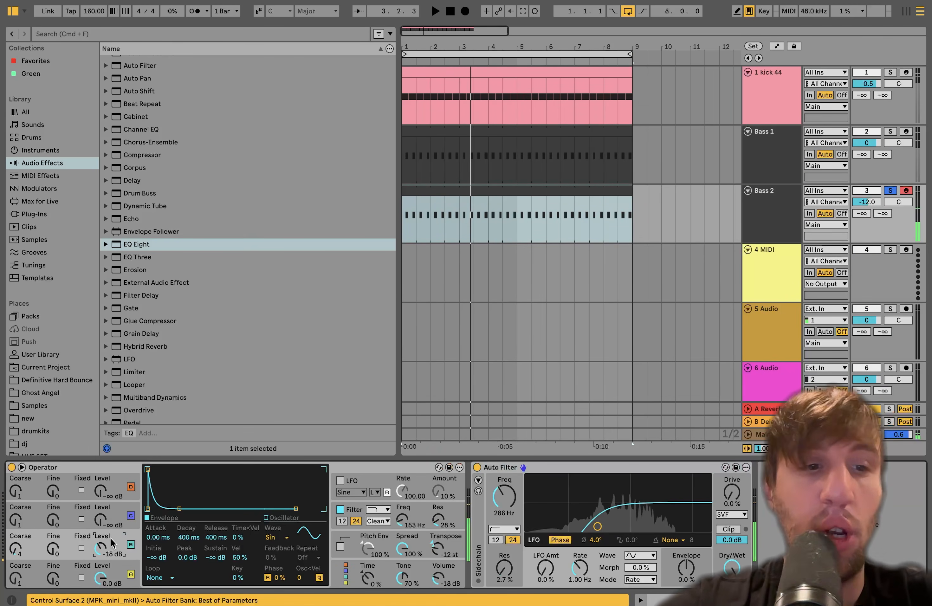
Show oscillator A's settings in the Bass 2 Operator and briefly audition the soloed sound
{"action": "left_click", "coordinate": [14, 577]}
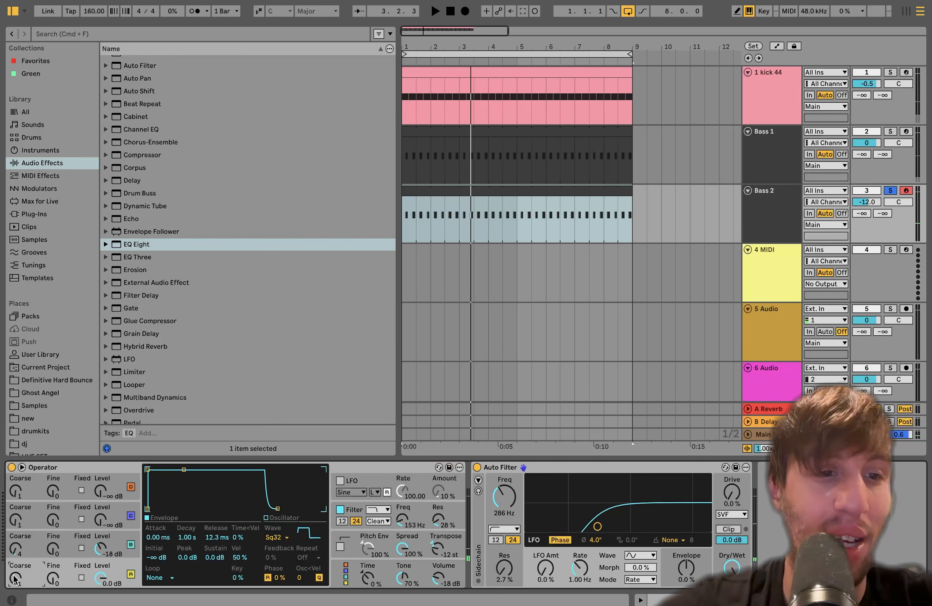
{"action": "key", "text": "space"}
{"action": "key", "text": "space"}
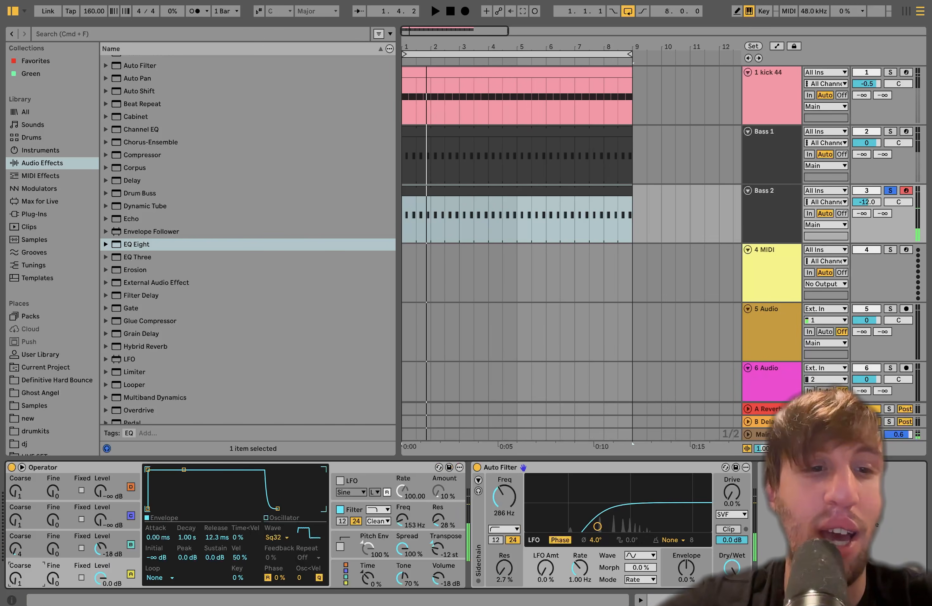
Display oscillator B's settings, restart playback and turn off the filter in the Bass 2 Operator
{"action": "left_click", "coordinate": [120, 541]}
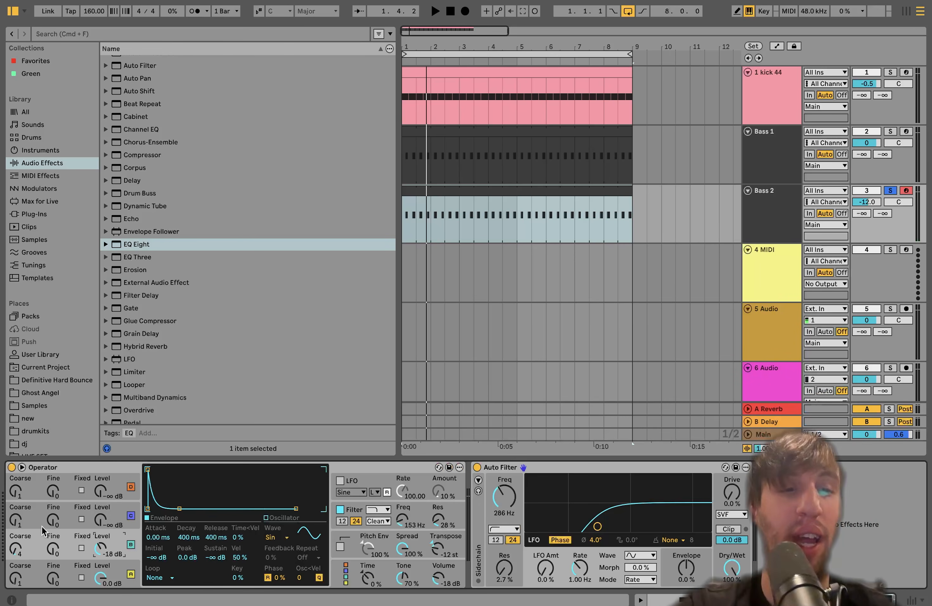
{"action": "key", "text": "space"}
{"action": "left_click", "coordinate": [340, 510]}
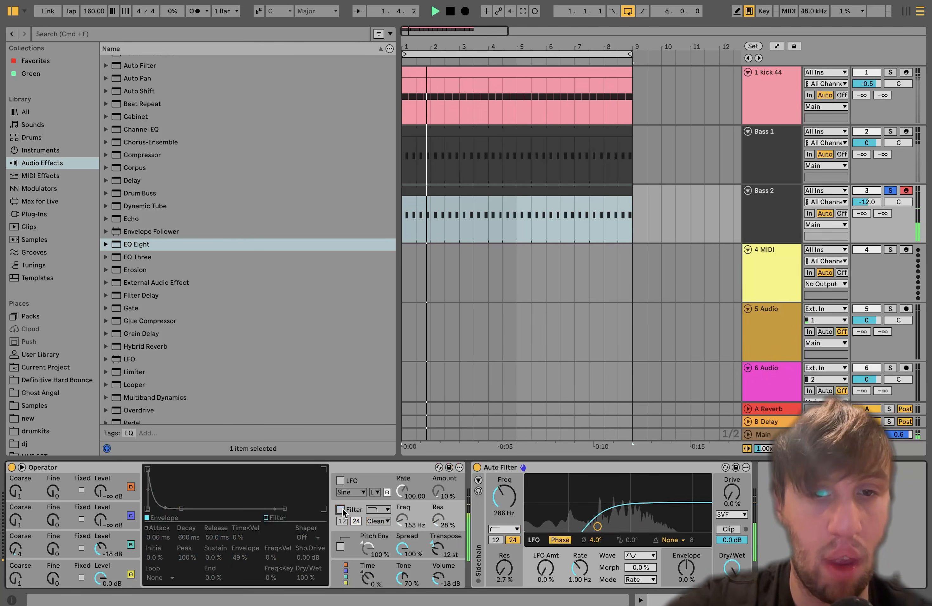
Turn the Bass 2 Operator's filter back on and raise its frequency to 369 Hz, stopping playback
{"action": "left_click", "coordinate": [340, 510]}
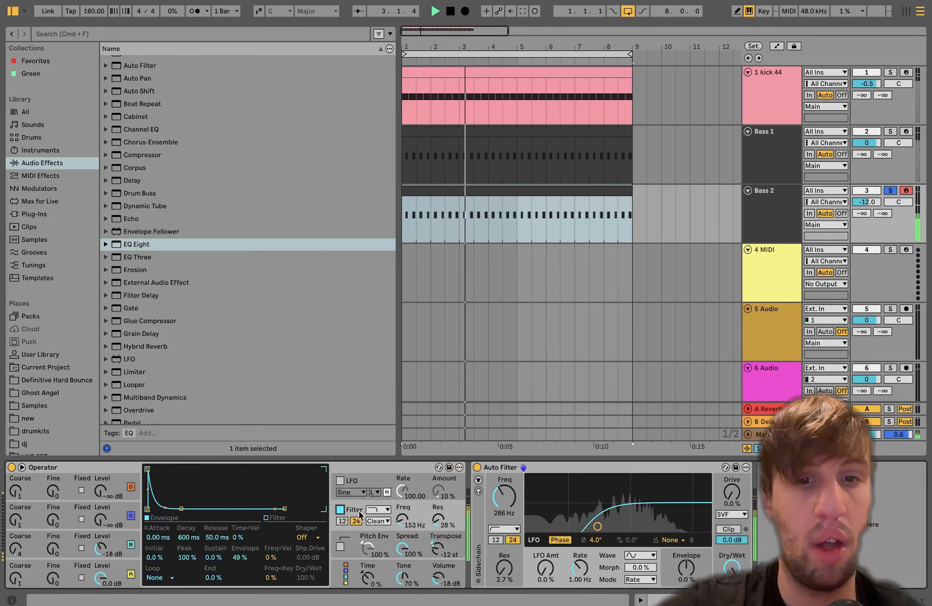
{"action": "left_click_drag", "start_coordinate": [404, 523], "coordinate": [404, 511]}
{"action": "key", "text": "space"}
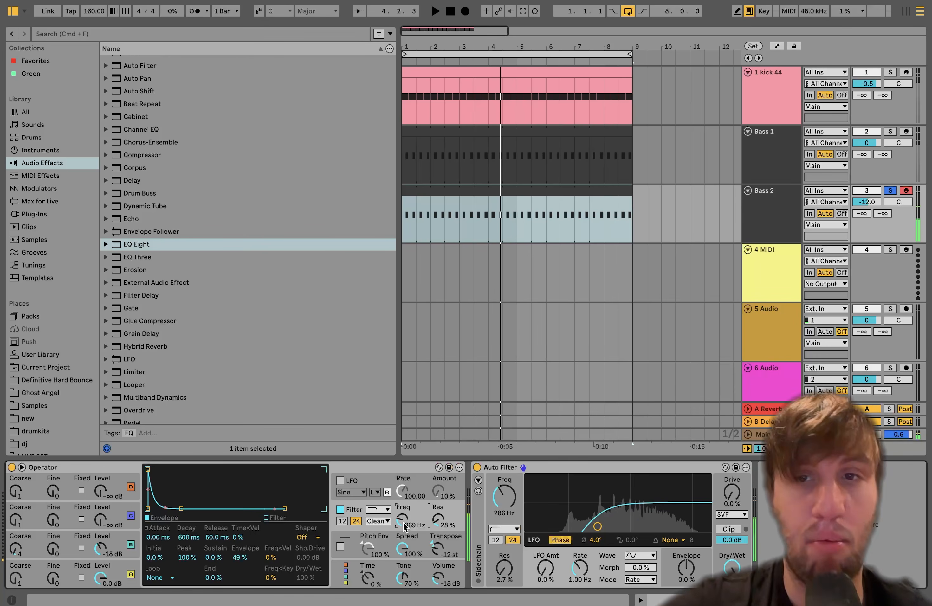
Unsolo Bass 2 and set its track volume to -13.0 dB while playing it with the kick and Bass 1
{"action": "left_click", "coordinate": [890, 190]}
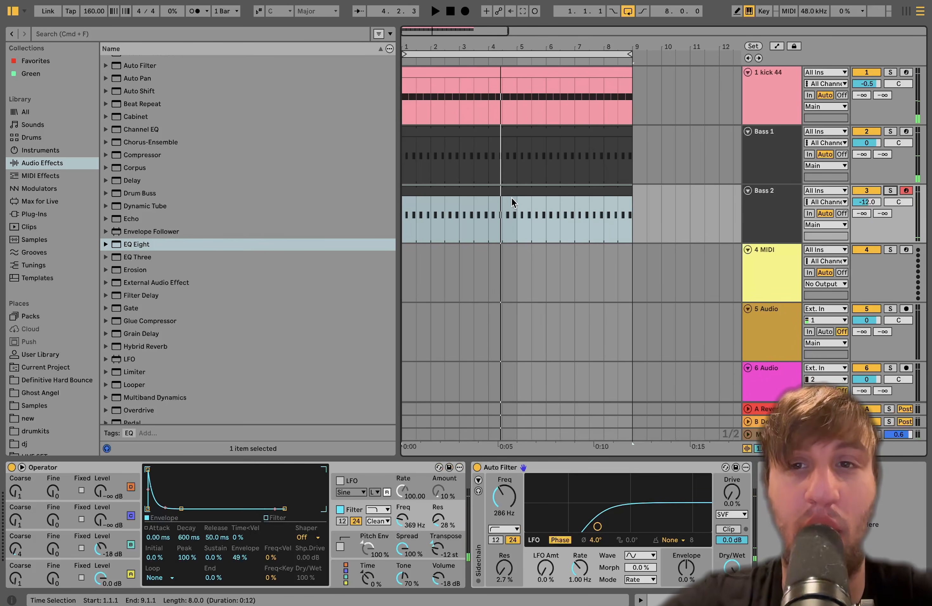
{"action": "key", "text": "space"}
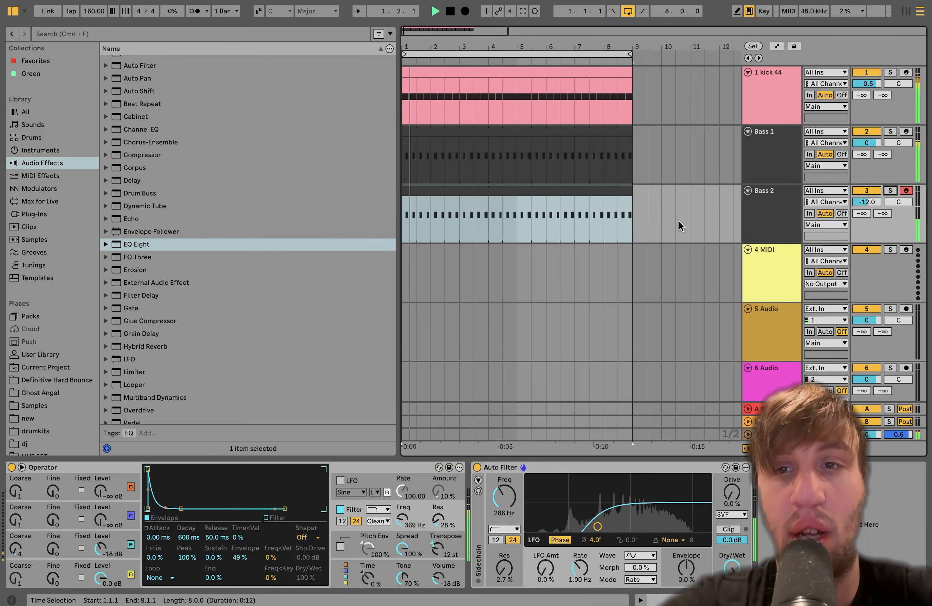
{"action": "left_click_drag", "start_coordinate": [866, 202], "coordinate": [859, 203]}
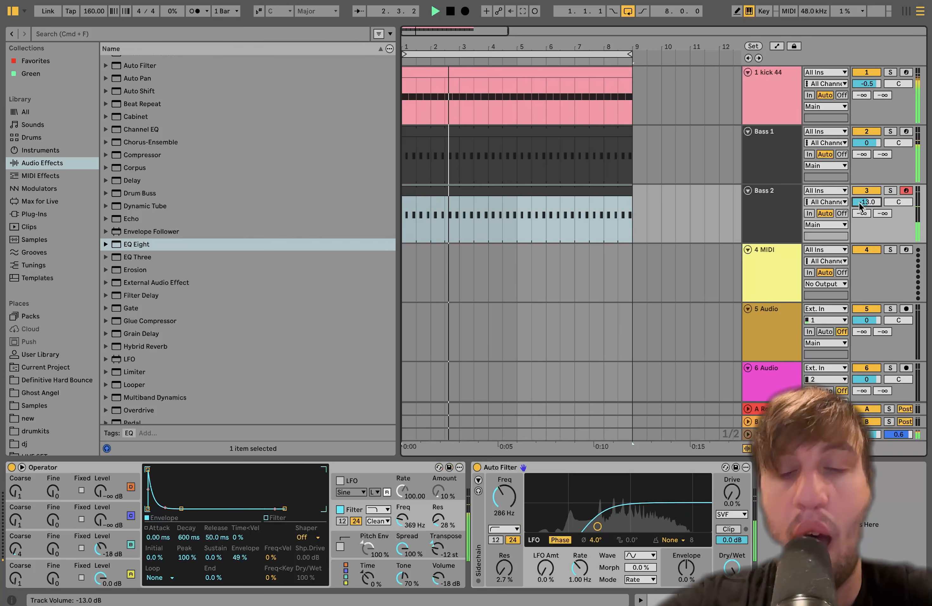
{"action": "key", "text": "space"}
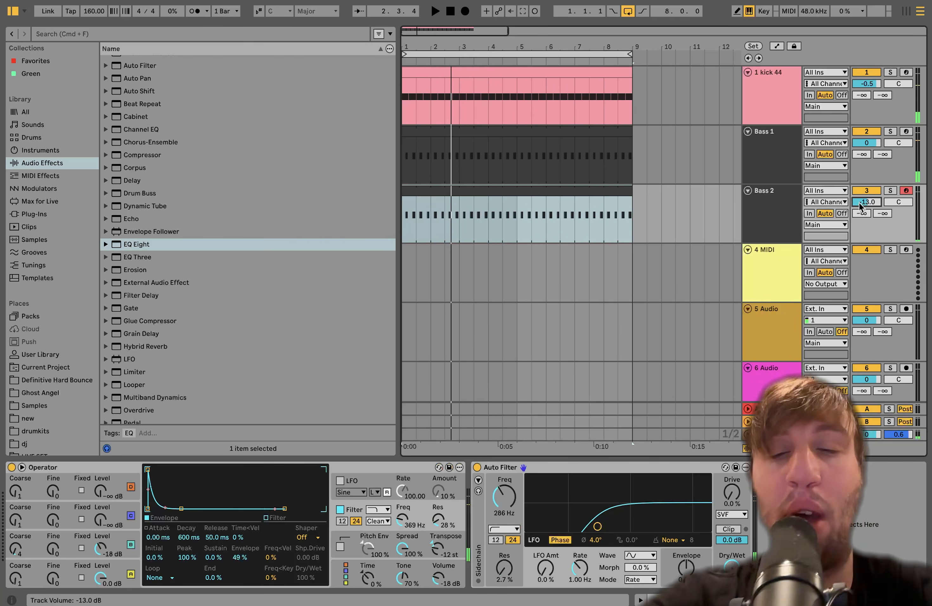
{"action": "left_click", "coordinate": [773, 222]}
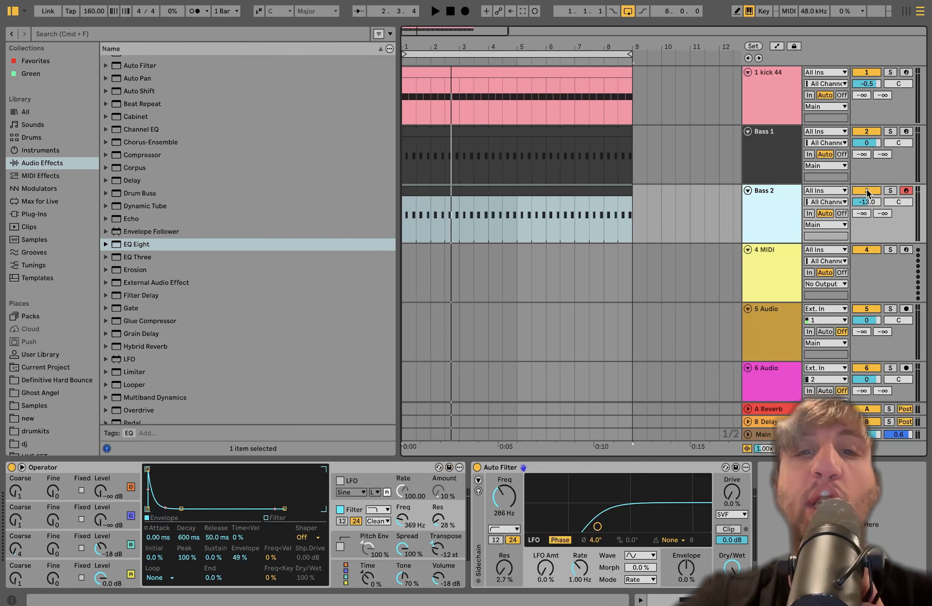
{"action": "key", "text": "space"}
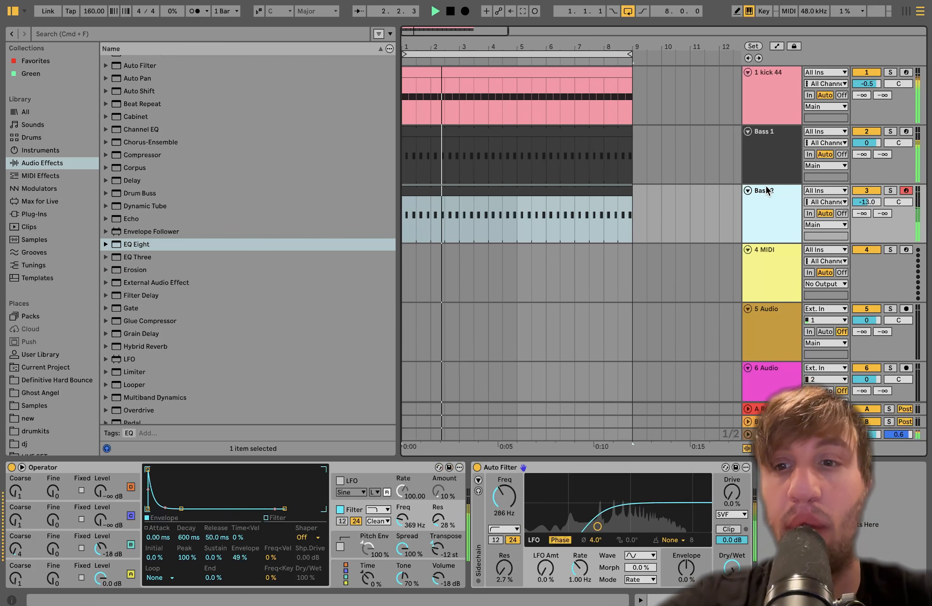
Delete the empty MIDI and audio tracks below Bass 2 and both return tracks, Reverb and Delay
{"action": "left_click", "coordinate": [764, 271]}
{"action": "key", "text": "BackSpace"}
{"action": "key", "text": "BackSpace"}
{"action": "key", "text": "BackSpace"}
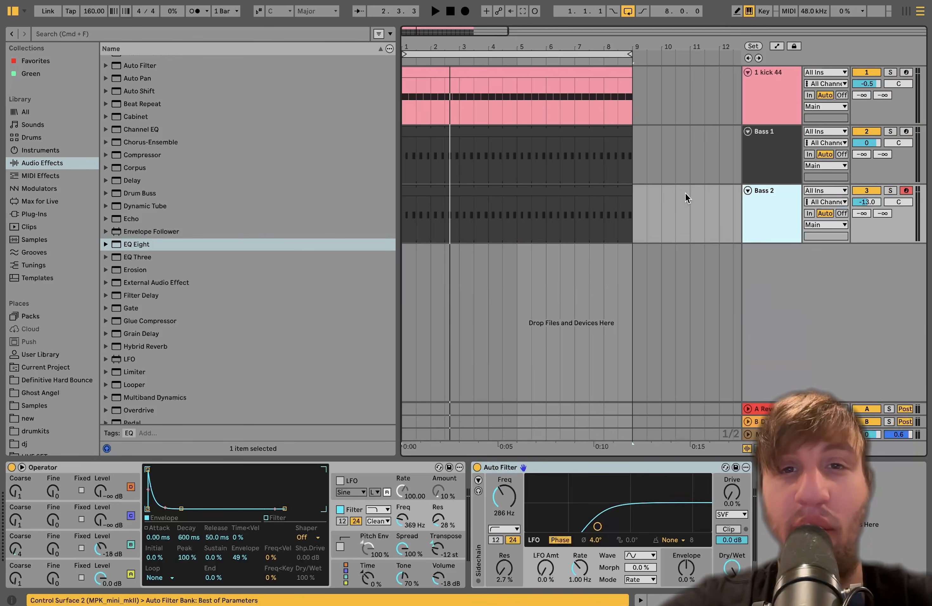
{"action": "key", "text": "space"}
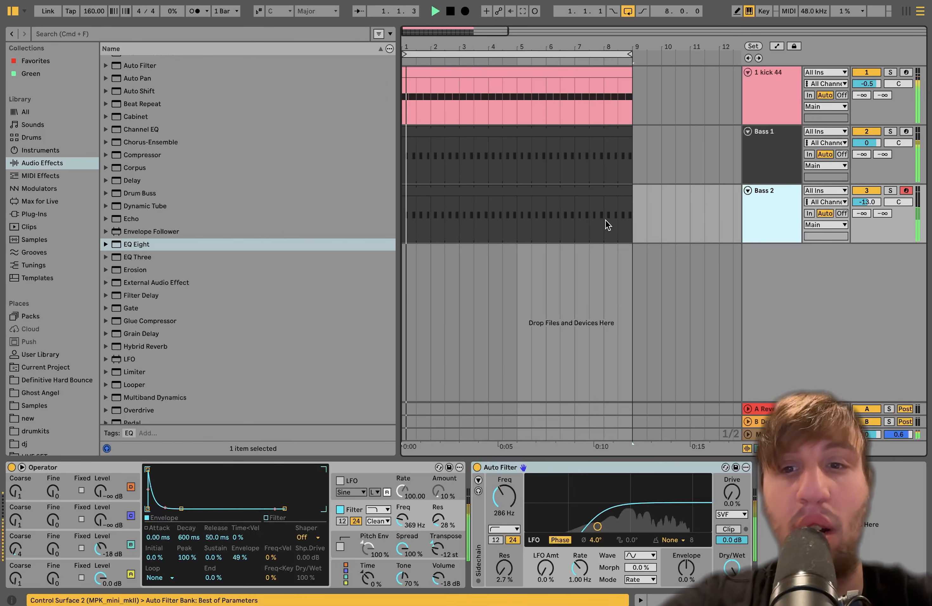
{"action": "left_click", "coordinate": [769, 422]}
{"action": "key", "text": "BackSpace"}
{"action": "key", "text": "BackSpace"}
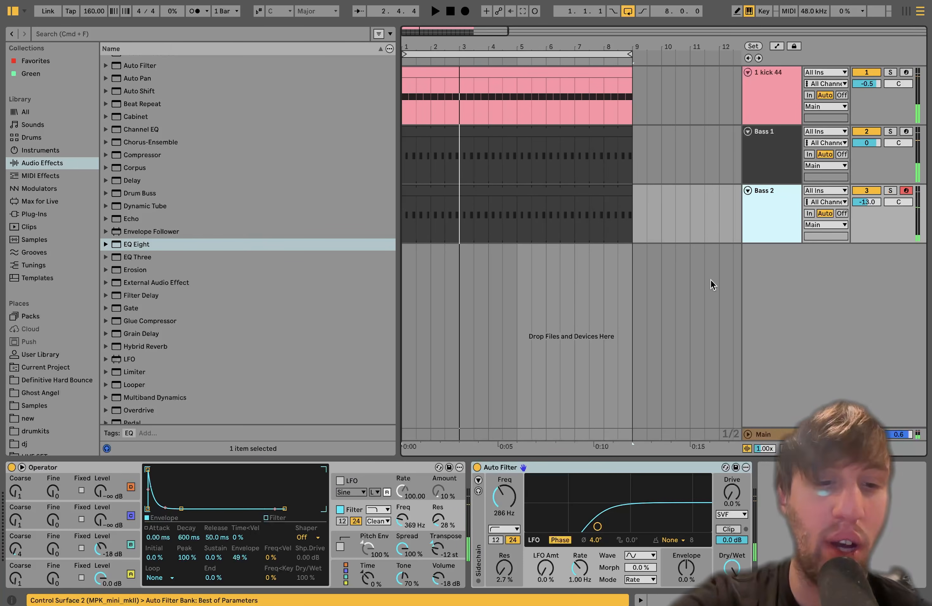
Add a MIDI track below Bass 2 and show the Hihats & Cymbals samples in the Definitive Hard Bounce folder
{"action": "key", "text": "super+shift+t"}
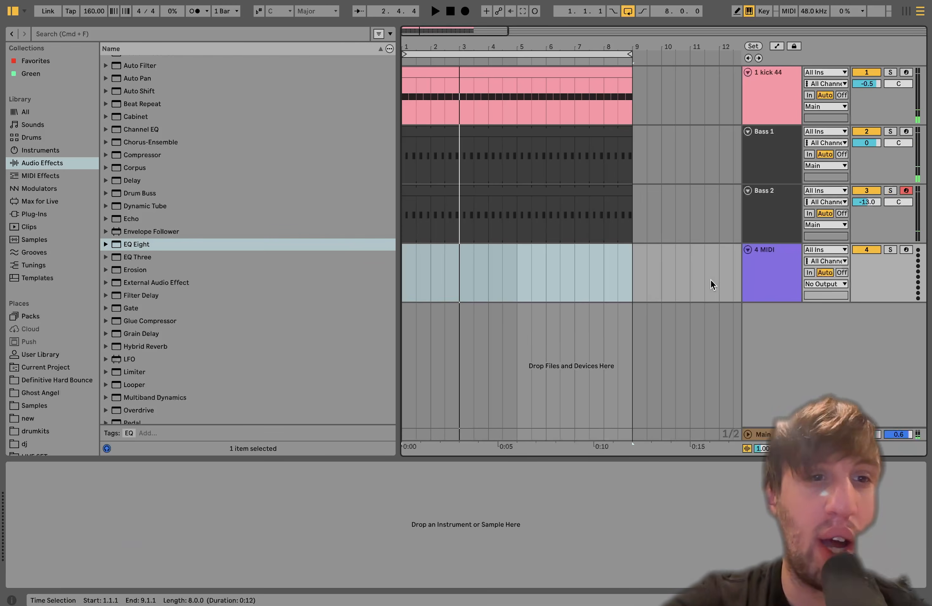
{"action": "left_click", "coordinate": [58, 380]}
{"action": "left_click", "coordinate": [107, 61]}
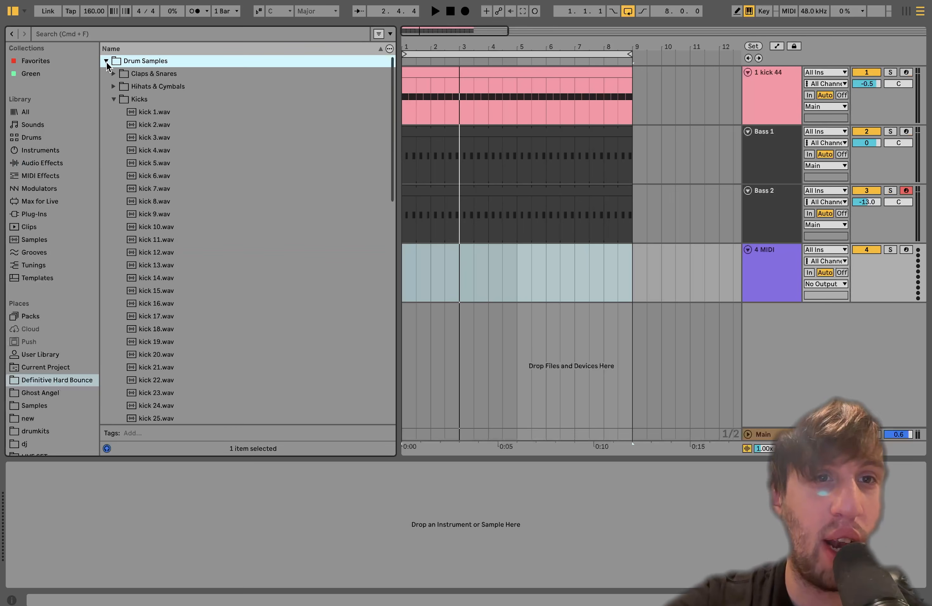
{"action": "left_click", "coordinate": [113, 99]}
{"action": "left_click", "coordinate": [113, 86]}
Audition the hi-hat samples and load Hihat 14.wav onto the new MIDI track
{"action": "left_click", "coordinate": [159, 216]}
{"action": "key", "text": "Down"}
{"action": "key", "text": "Down"}
{"action": "key", "text": "Down"}
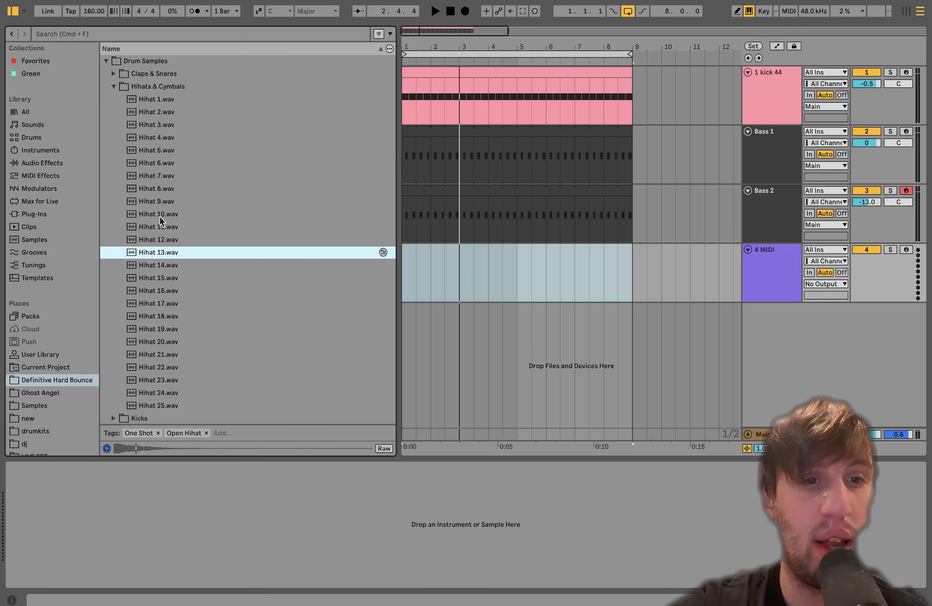
{"action": "key", "text": "Up"}
{"action": "key", "text": "Up"}
{"action": "key", "text": "Down"}
{"action": "key", "text": "Down"}
{"action": "key", "text": "Down"}
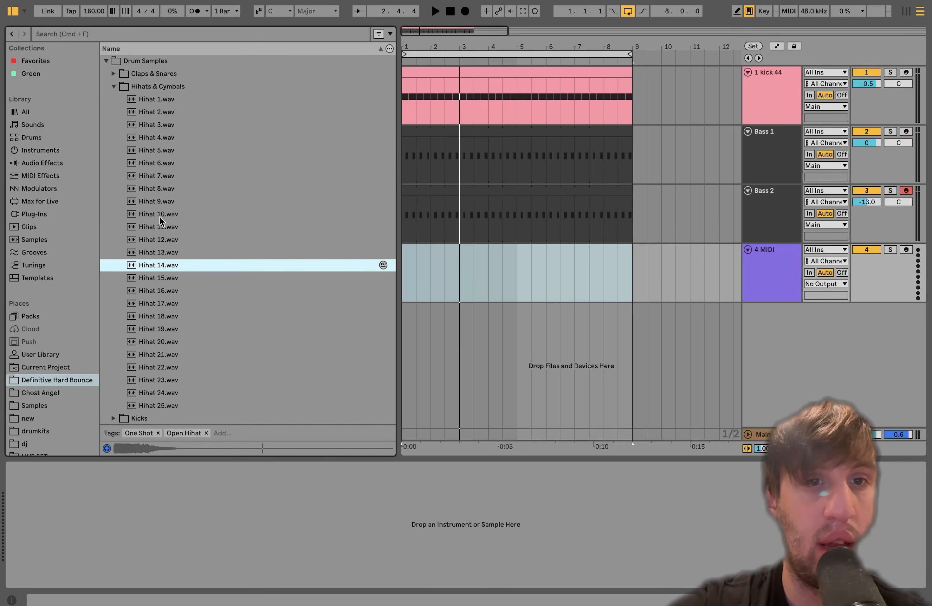
{"action": "key", "text": "Return"}
Add another MIDI track and audition samples in the Claps & Snares folder
{"action": "key", "text": "super+shift+t"}
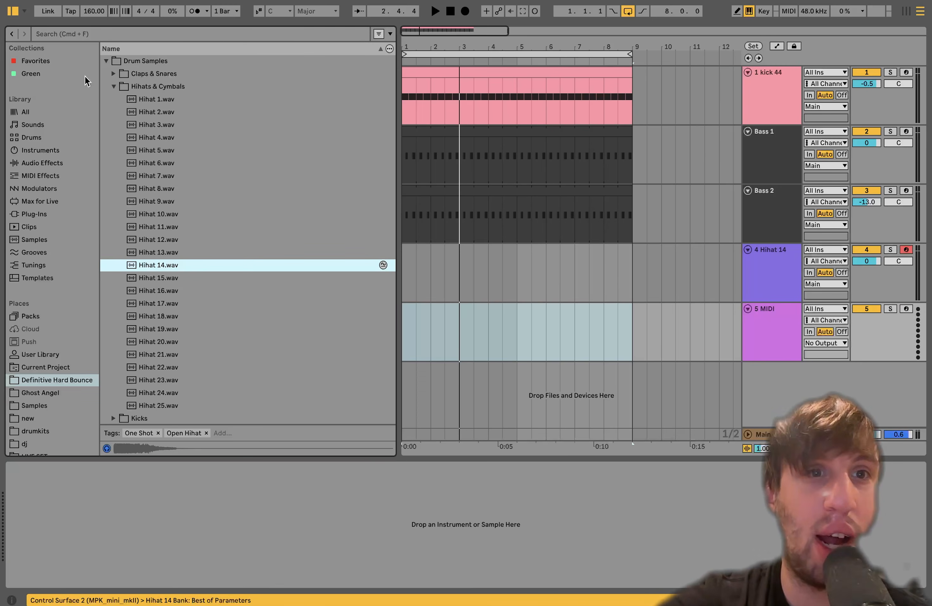
{"action": "left_click", "coordinate": [108, 74]}
{"action": "left_click", "coordinate": [169, 208]}
{"action": "key", "text": "Down"}
{"action": "key", "text": "Down"}
{"action": "key", "text": "Down"}
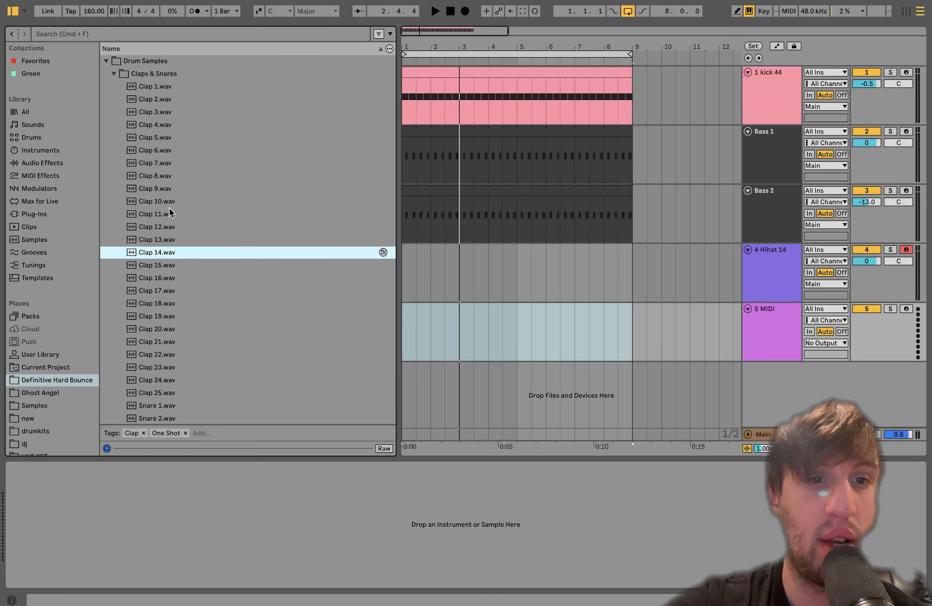
{"action": "scroll", "coordinate": [169, 208], "scroll_direction": "down", "scroll_amount": 5}
{"action": "scroll", "coordinate": [169, 212], "scroll_direction": "down", "scroll_amount": 10}
{"action": "scroll", "coordinate": [165, 123], "scroll_direction": "up", "scroll_amount": 10}
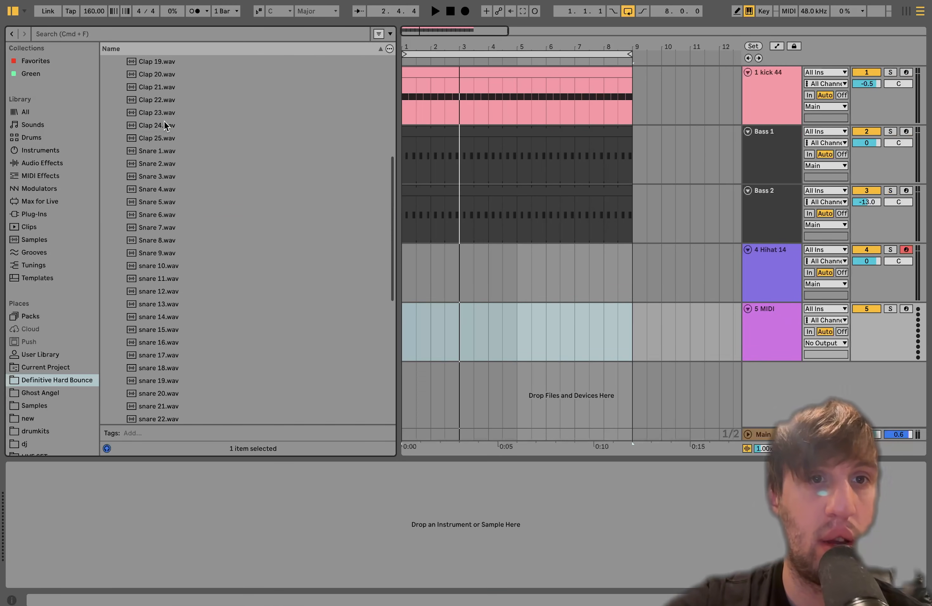
Load Clap 25.wav onto the new MIDI track and test its sound
{"action": "left_click", "coordinate": [165, 126]}
{"action": "key", "text": "Down"}
{"action": "key", "text": "Return"}
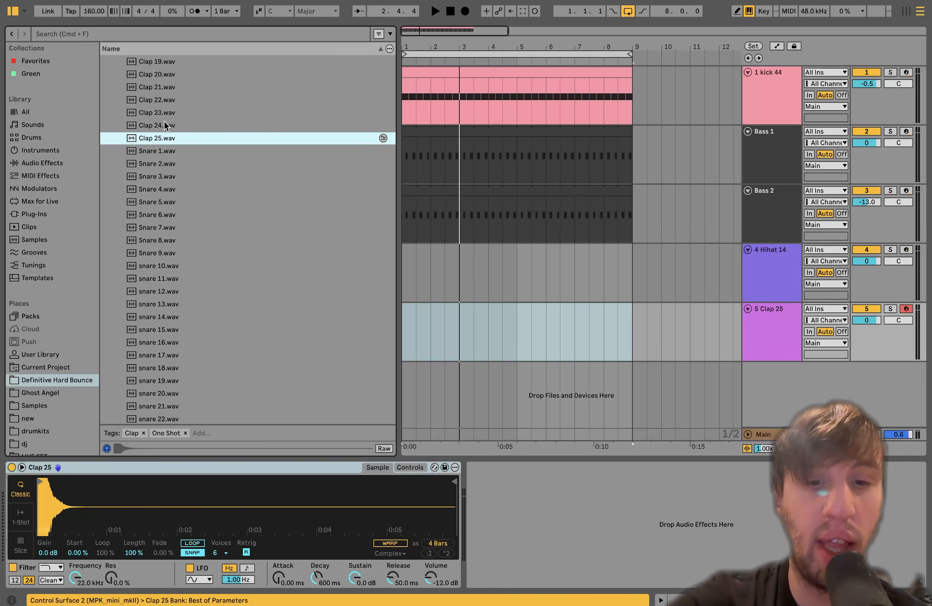
{"action": "key", "text": "a"}
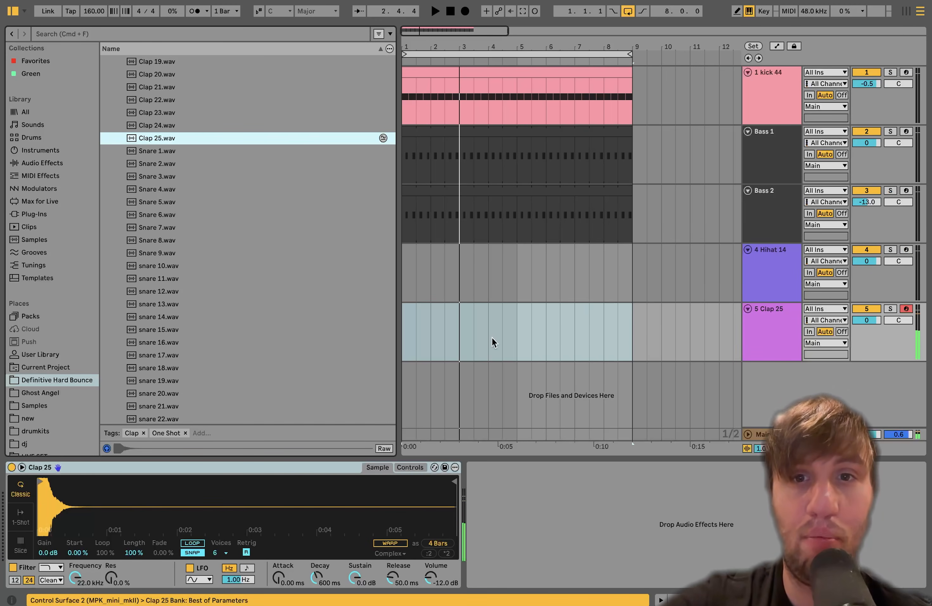
Create an eight-bar MIDI clip on the Clap 25 track and place a one-beat C4 note at 1.2.1
{"action": "left_click_drag", "start_coordinate": [632, 333], "coordinate": [388, 311]}
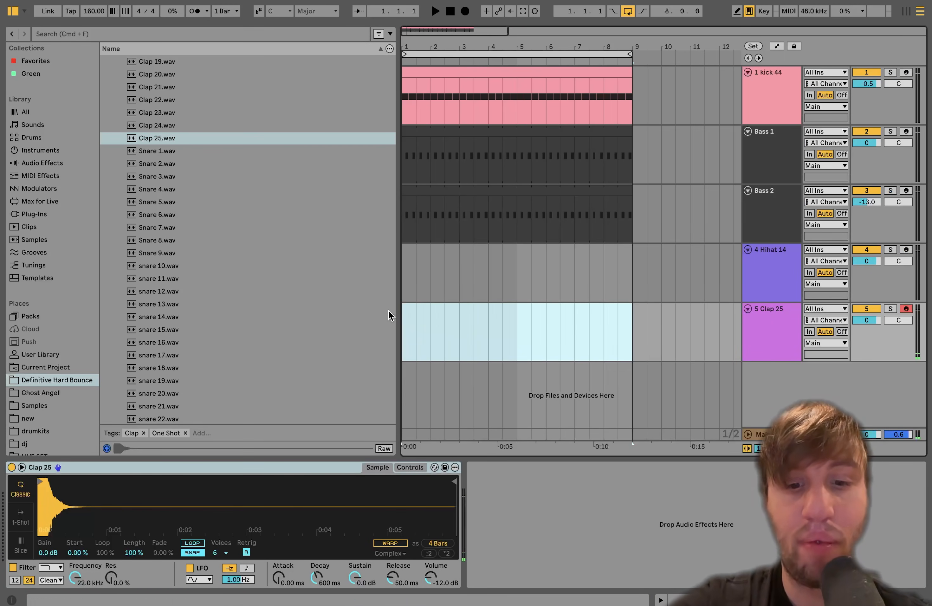
{"action": "key", "text": "super+shift+m"}
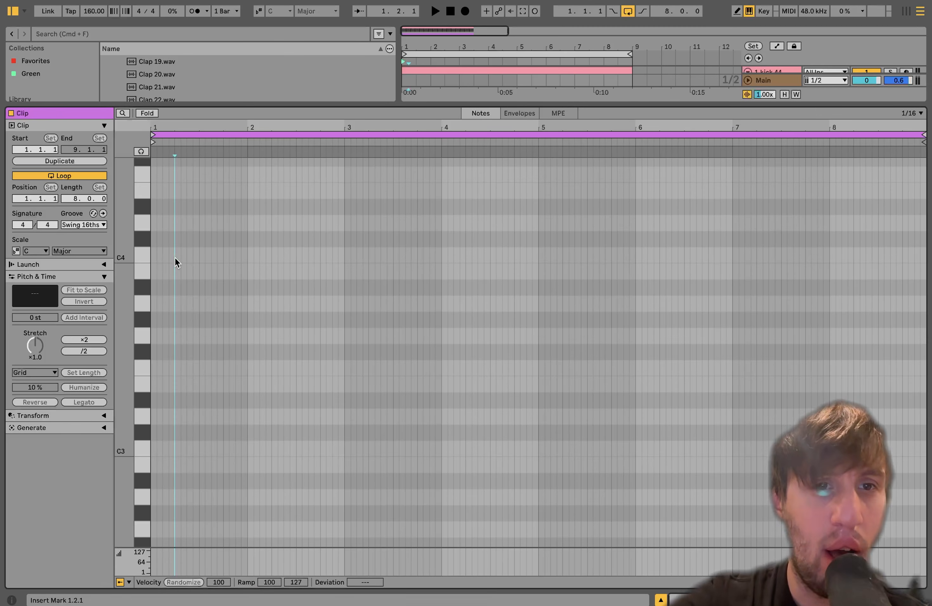
{"action": "double_click", "coordinate": [177, 257]}
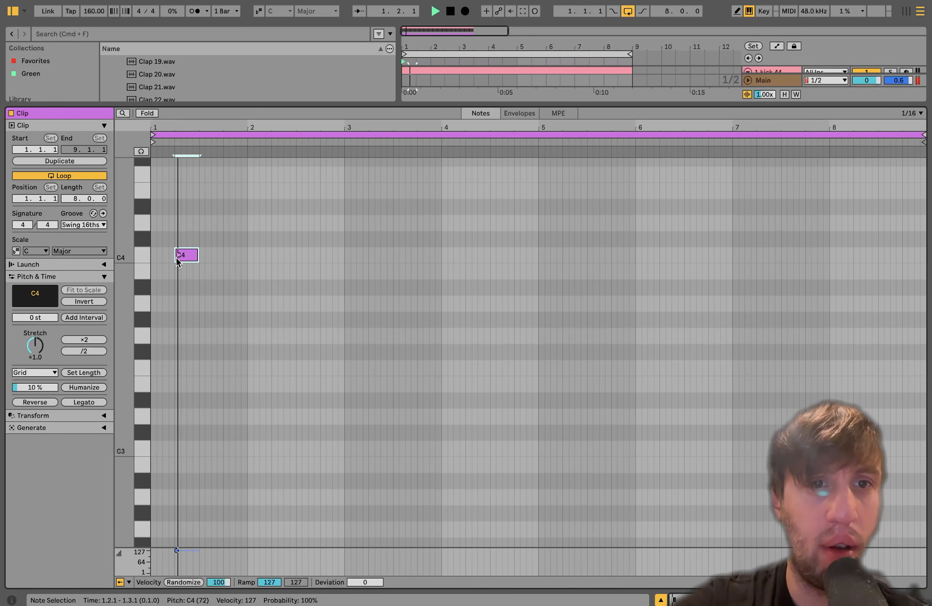
{"action": "left_click_drag", "start_coordinate": [189, 229], "coordinate": [221, 274]}
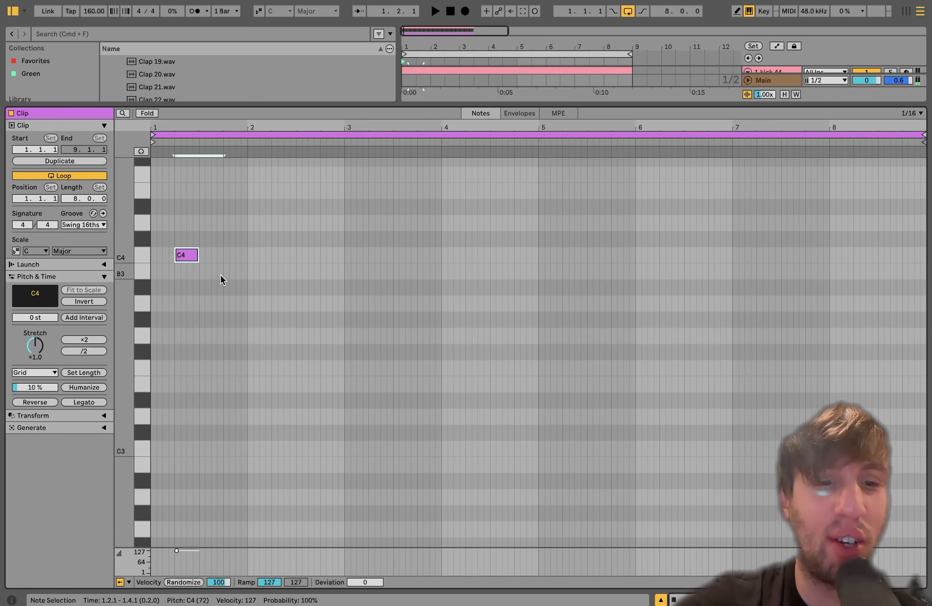
Duplicate the C4 clap note so it falls on beats 2 and 4 in bars 1 and 2
{"action": "key", "text": "super+d"}
{"action": "key", "text": "super+a"}
{"action": "key", "text": "super+d"}
{"action": "key", "text": "Right"}
{"action": "key", "text": "Right"}
{"action": "key", "text": "Right"}
{"action": "key", "text": "Right"}
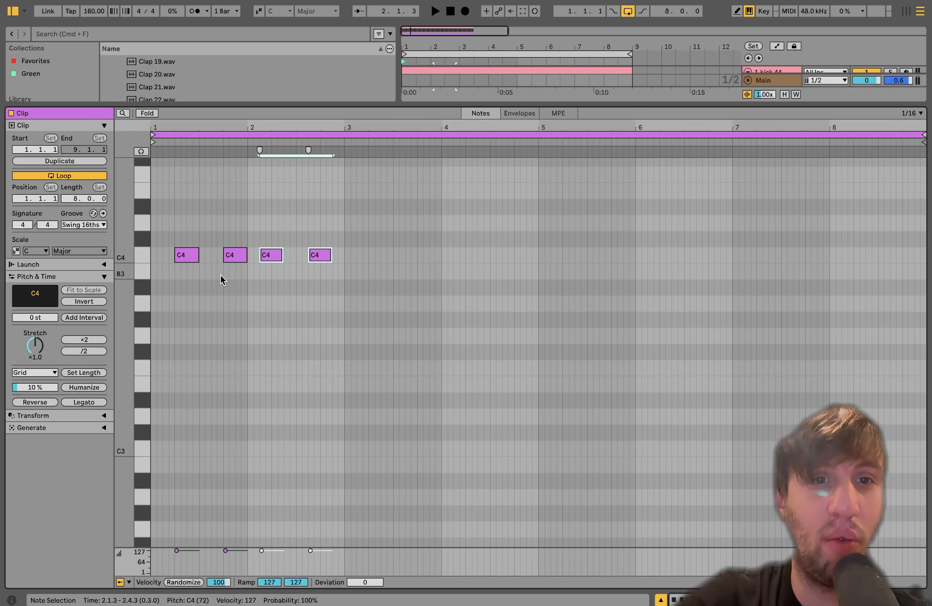
Duplicate the two-bar clap pattern into bars 3 and 4, keeping the notes on beats 2 and 4
{"action": "key", "text": "super+a"}
{"action": "key", "text": "super+d"}
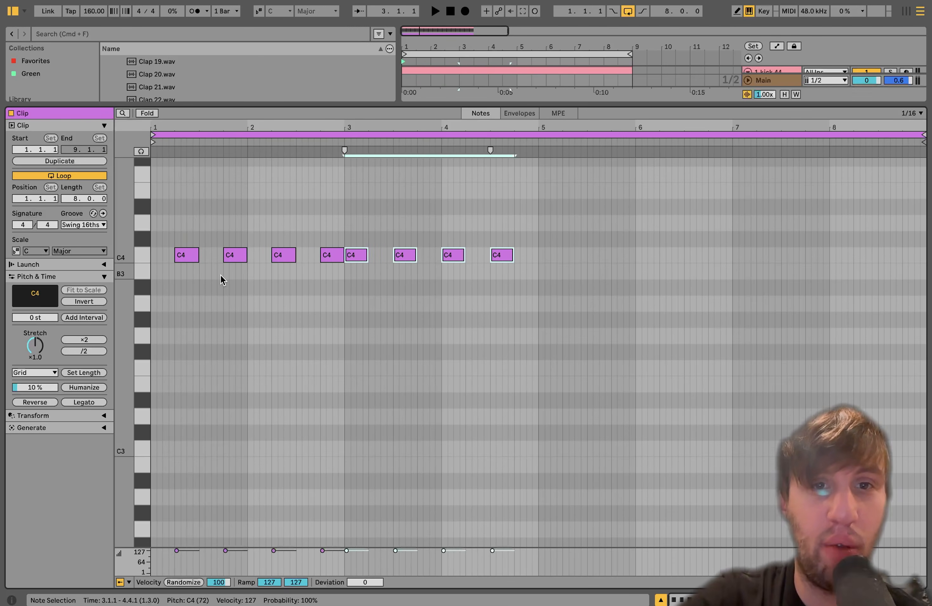
{"action": "key", "text": "Right"}
{"action": "key", "text": "Right"}
{"action": "key", "text": "Right"}
{"action": "key", "text": "Right"}
Duplicate all four bars of clap notes and shift the copies to fill bars 5 to 8
{"action": "key", "text": "super+a"}
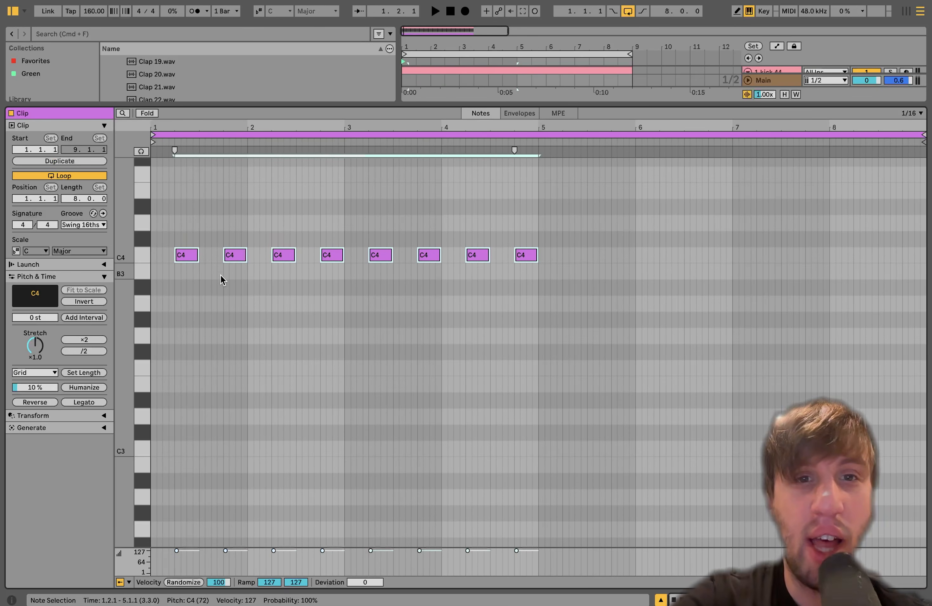
{"action": "key", "text": "super+d"}
{"action": "key", "text": "Right"}
{"action": "key", "text": "Right"}
{"action": "key", "text": "Right"}
{"action": "key", "text": "Right"}
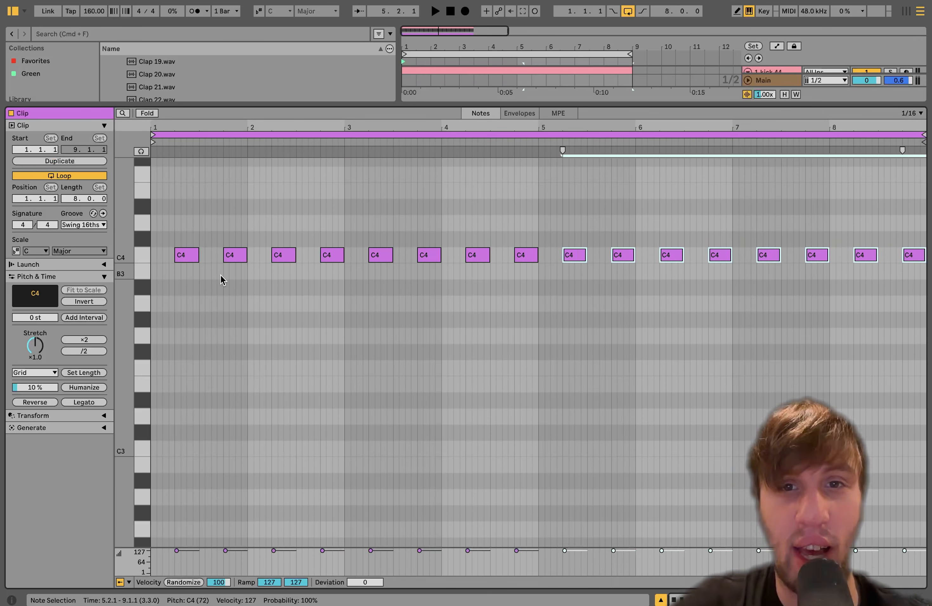
Play the arrangement with the clap and set the Clap 25 track volume to -3.2 dB
{"action": "key", "text": "space"}
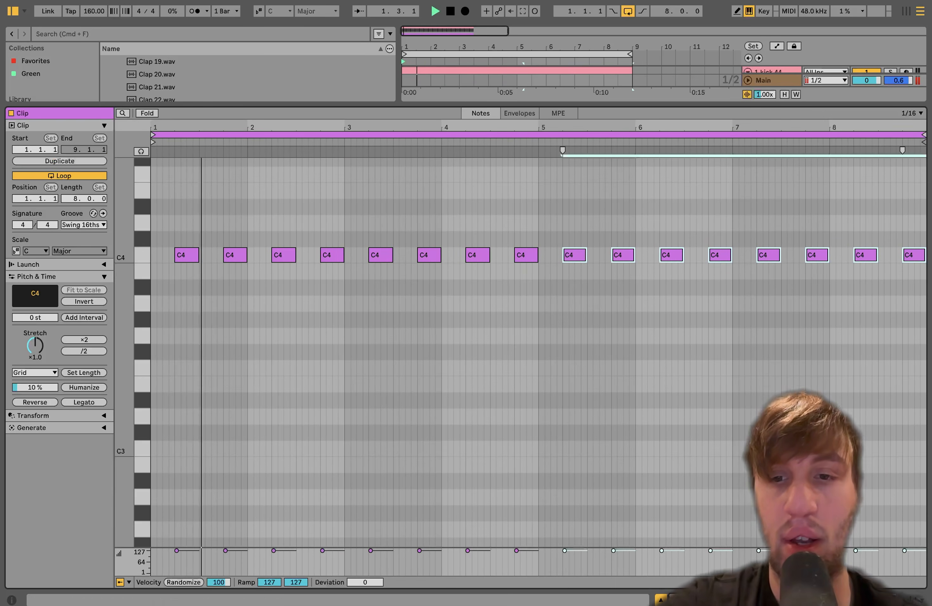
{"action": "left_click", "coordinate": [834, 600]}
{"action": "left_click_drag", "start_coordinate": [875, 317], "coordinate": [870, 314]}
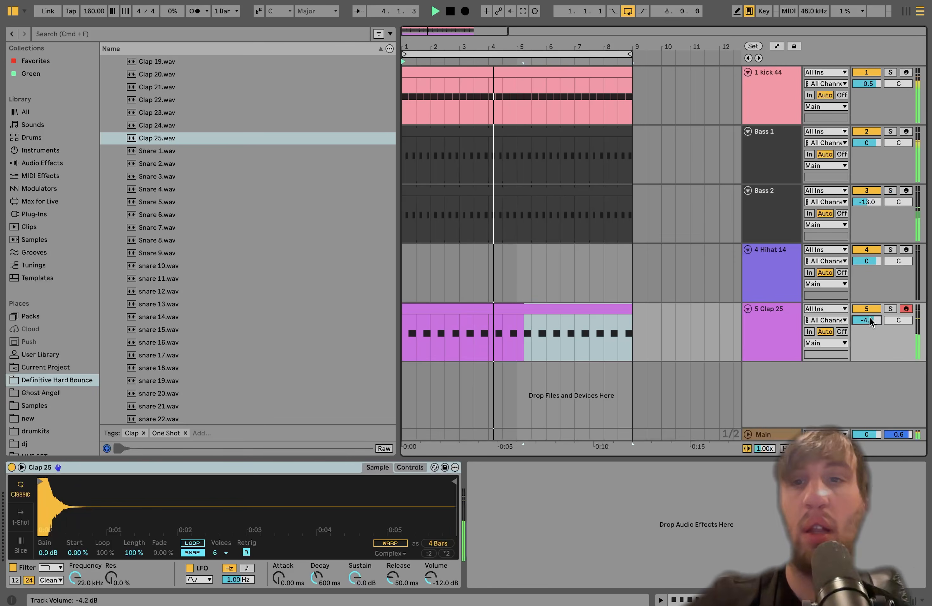
{"action": "key", "text": "space"}
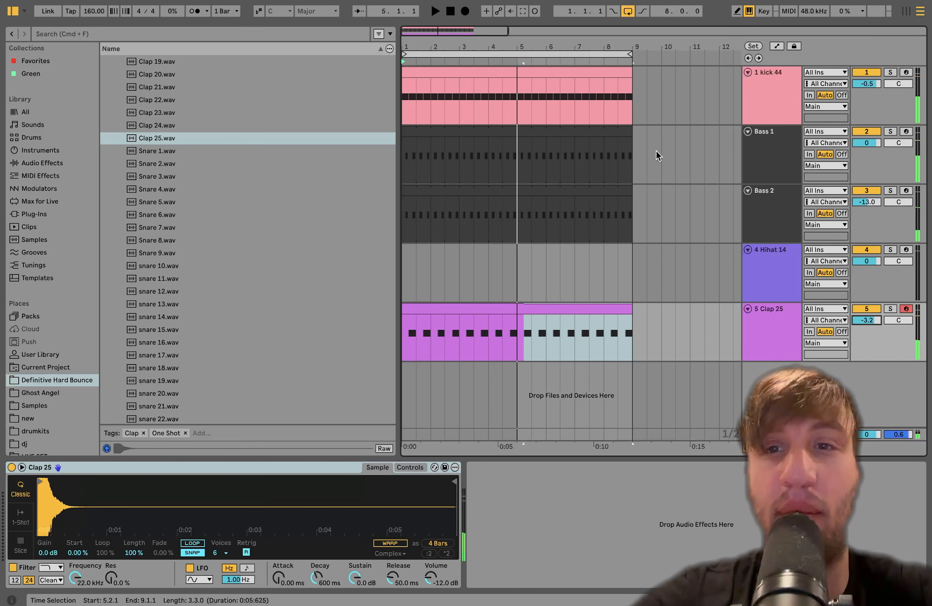
Lower all track volumes together, bringing the kick to -2.3 dB, play the result and select the Clap 25 track
{"action": "left_click", "coordinate": [765, 103]}
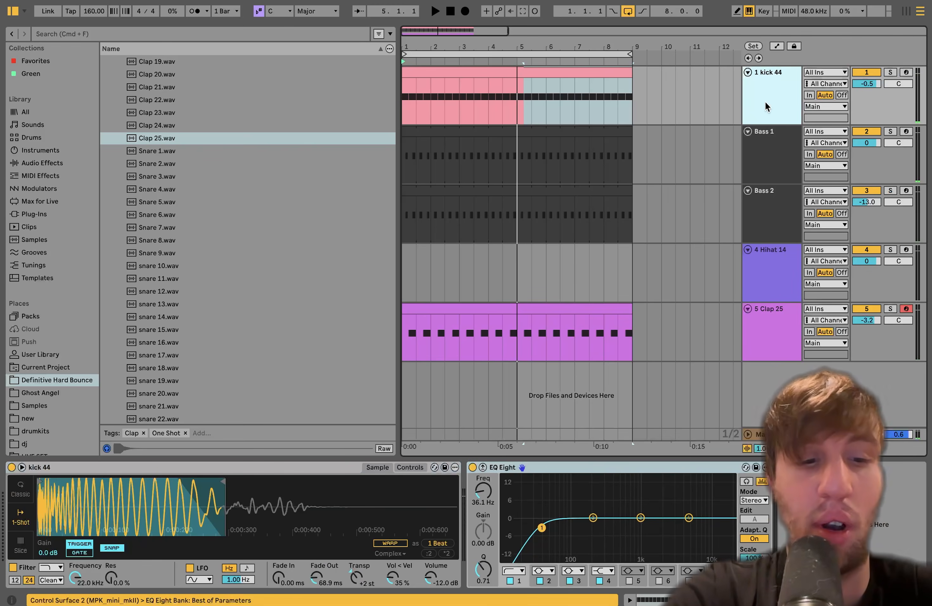
{"action": "key", "text": "super+a"}
{"action": "left_click_drag", "start_coordinate": [870, 83], "coordinate": [879, 83]}
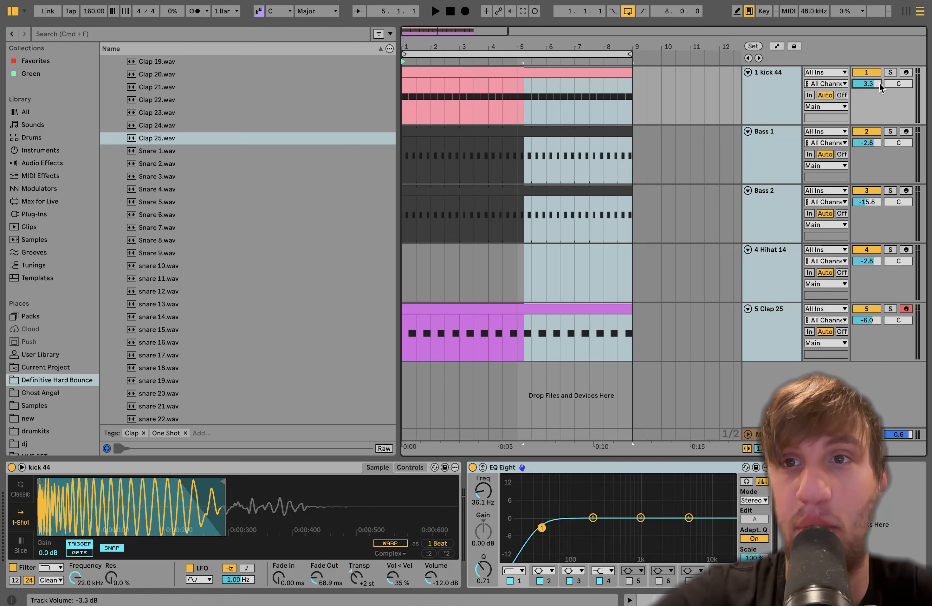
{"action": "key", "text": "space"}
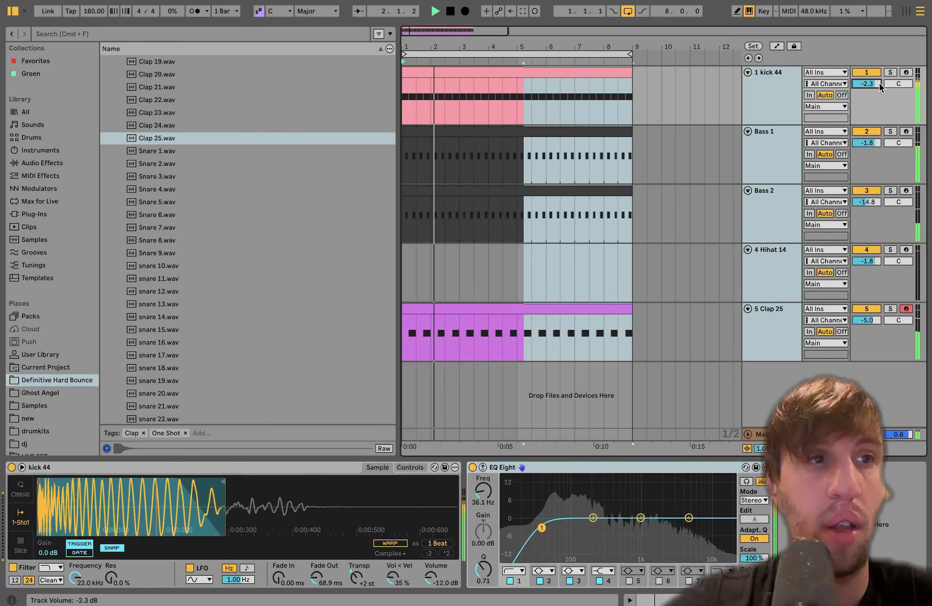
{"action": "left_click", "coordinate": [770, 221]}
{"action": "left_click", "coordinate": [778, 327]}
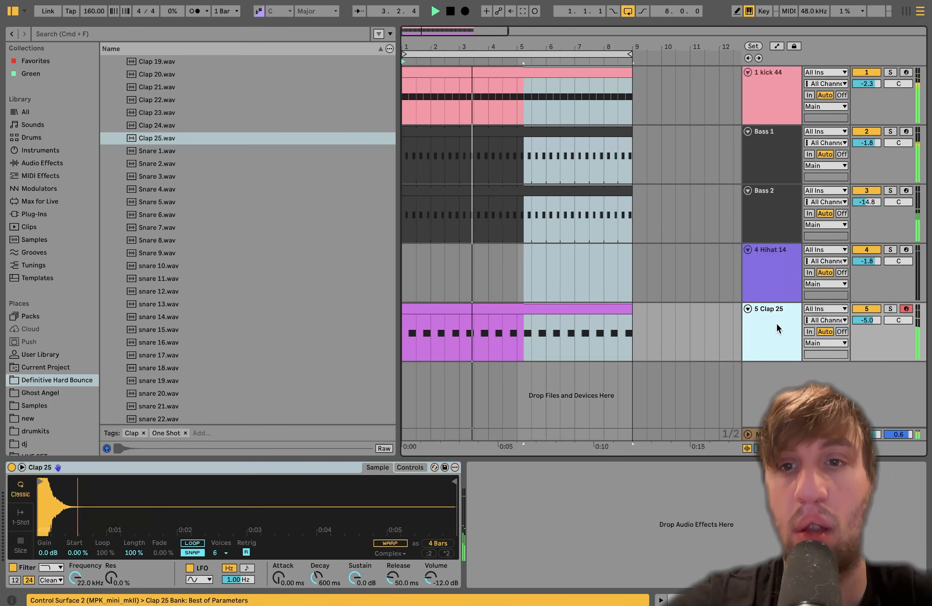
Lower the Clap 25 track volume to -9.0 dB and stop playback
{"action": "left_click_drag", "start_coordinate": [876, 321], "coordinate": [875, 328]}
{"action": "key", "text": "space"}
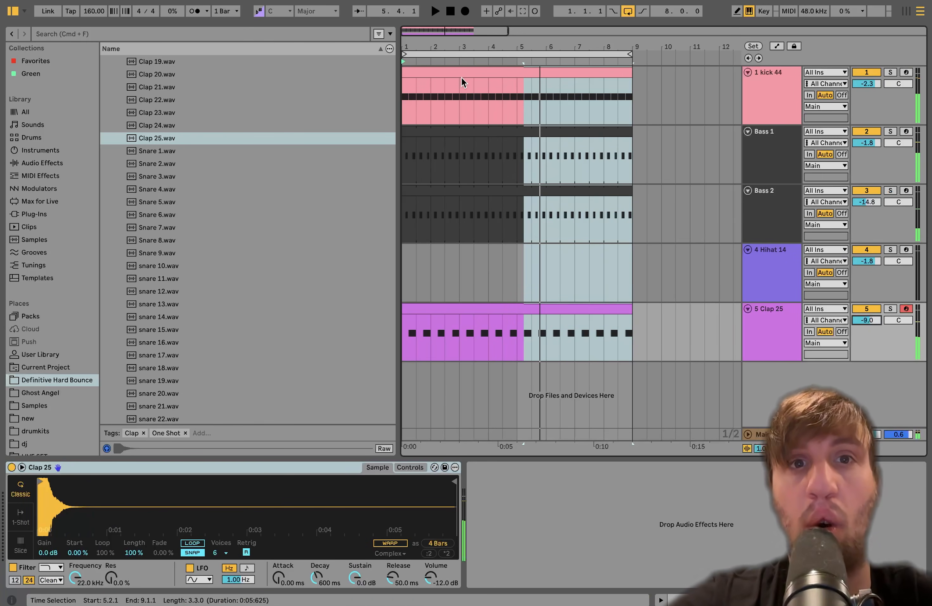
Copy the eight-bar kick clip to the start of bar 1 on the Hihat 14 track
{"action": "left_click", "coordinate": [462, 70]}
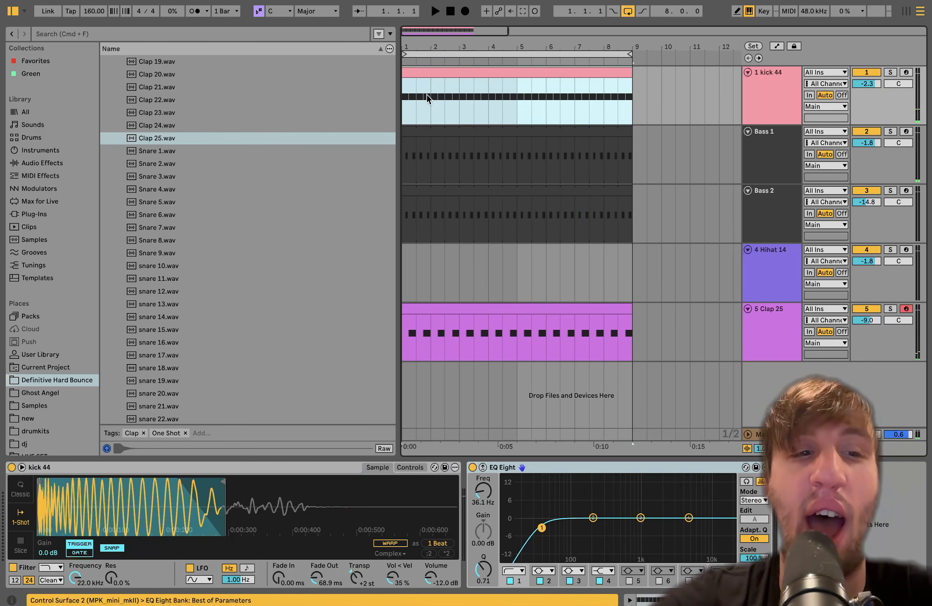
{"action": "left_click", "coordinate": [403, 265]}
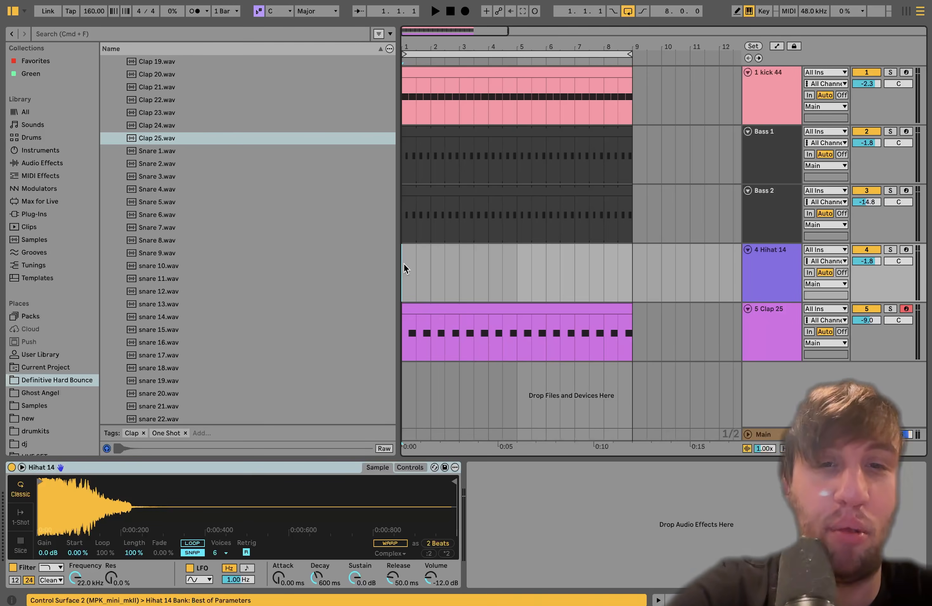
{"action": "key", "text": "super+v"}
Open the hi-hat clip's notes and shift all of them two sixteenths later to start at 1.1.3, on the off-beats
{"action": "double_click", "coordinate": [438, 248]}
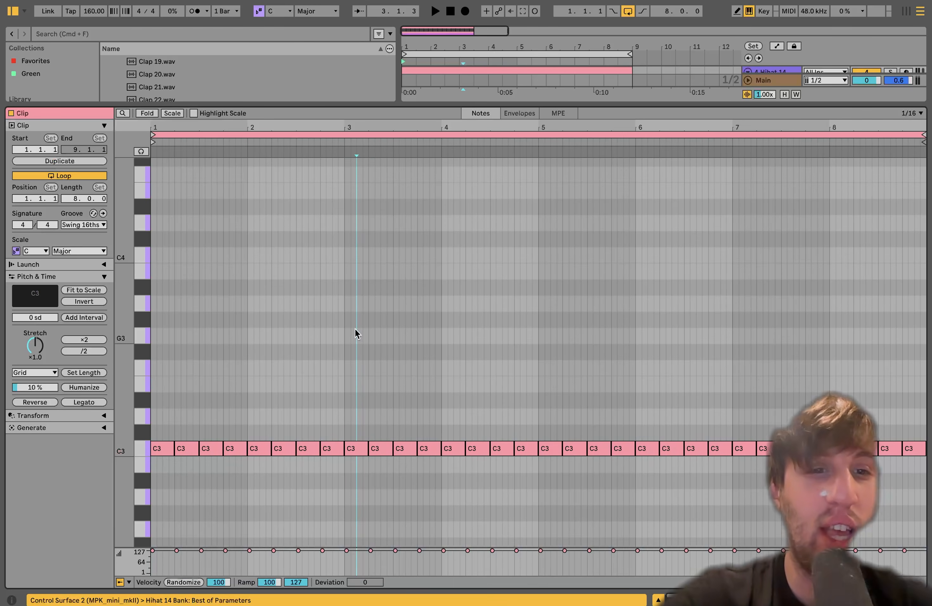
{"action": "key", "text": "Right"}
{"action": "key", "text": "Right"}
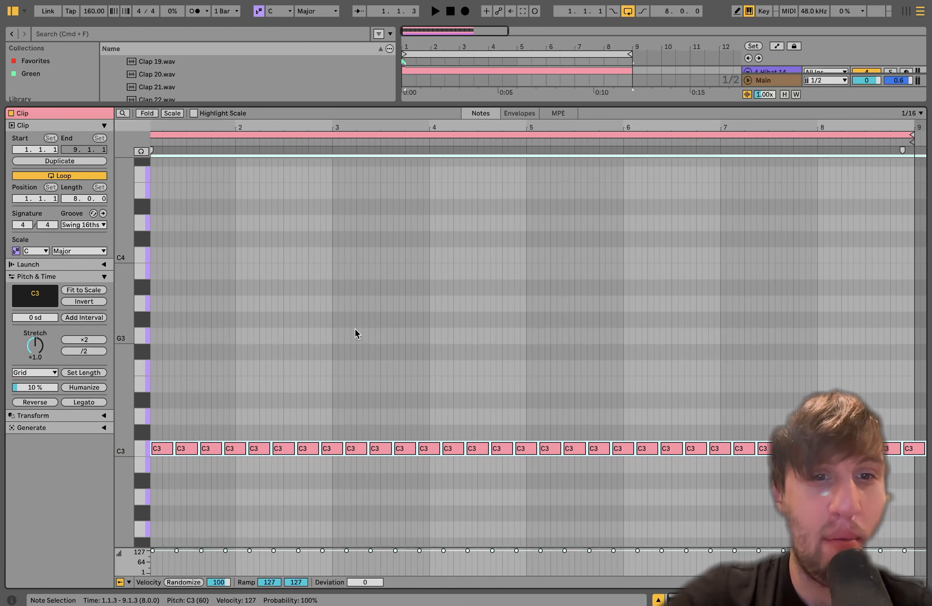
{"action": "scroll", "coordinate": [355, 328], "scroll_direction": "left", "scroll_amount": 1}
{"action": "scroll", "coordinate": [355, 328], "scroll_direction": "up", "scroll_amount": 1}
{"action": "scroll", "coordinate": [183, 460], "scroll_direction": "down", "scroll_amount": 3}
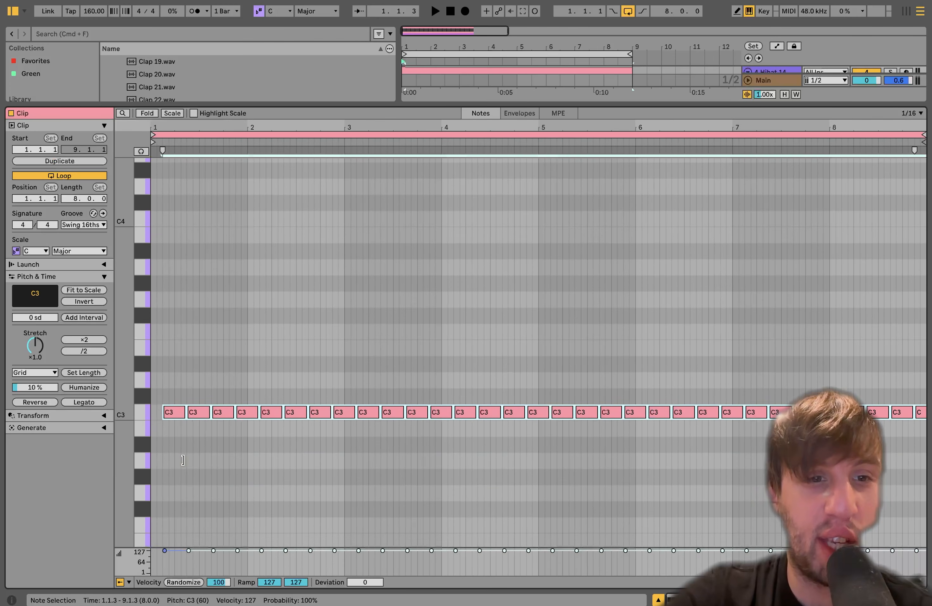
Play the off-beat hi-hat pattern, close the note editor and lower the Hihat 14 track volume to -2.5 dB
{"action": "key", "text": "space"}
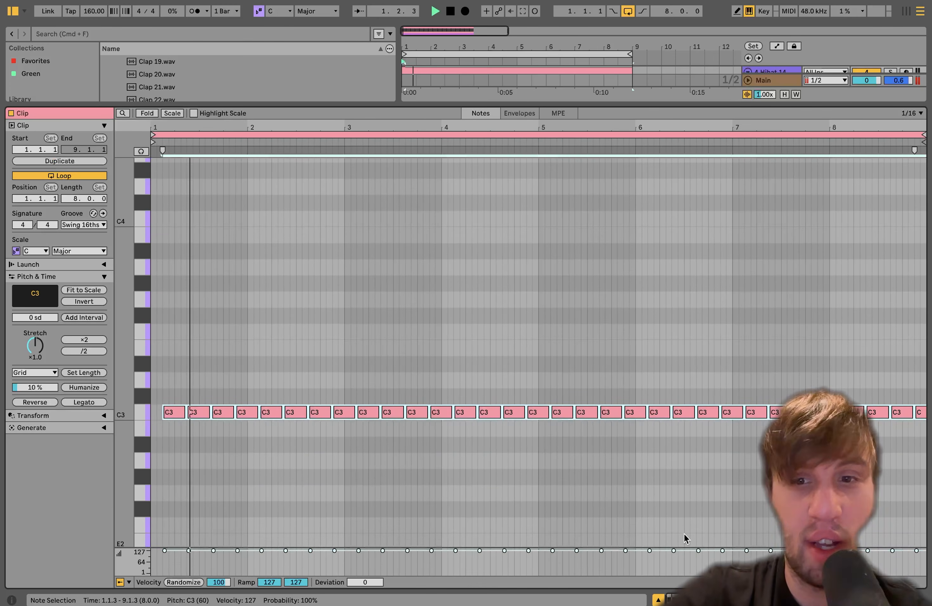
{"action": "left_click", "coordinate": [842, 600]}
{"action": "key", "text": "space"}
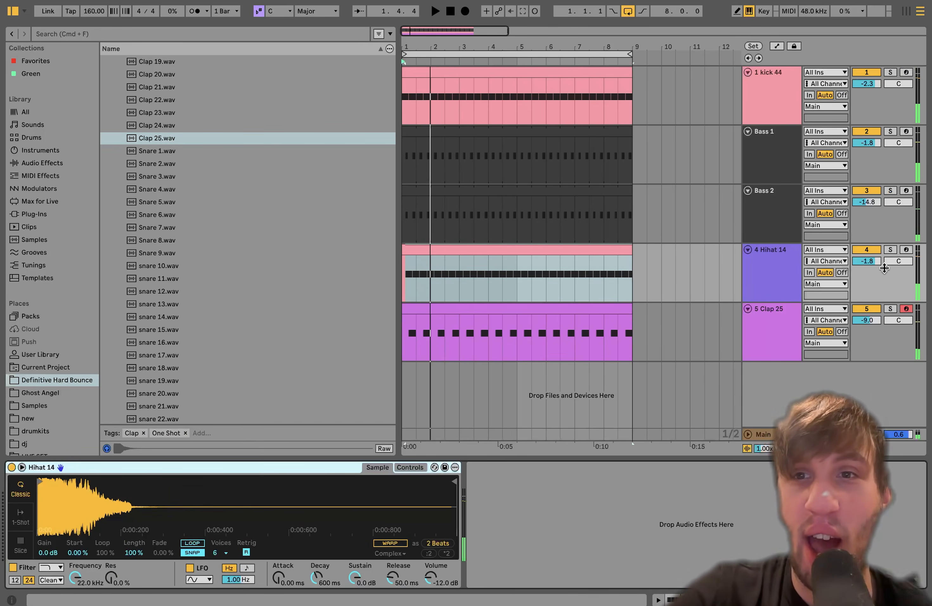
{"action": "left_click_drag", "start_coordinate": [884, 268], "coordinate": [884, 272]}
Shorten the Hihat 14 amplitude envelope to 520 ms decay and -20 dB sustain, listening to the arrangement
{"action": "left_click", "coordinate": [409, 467]}
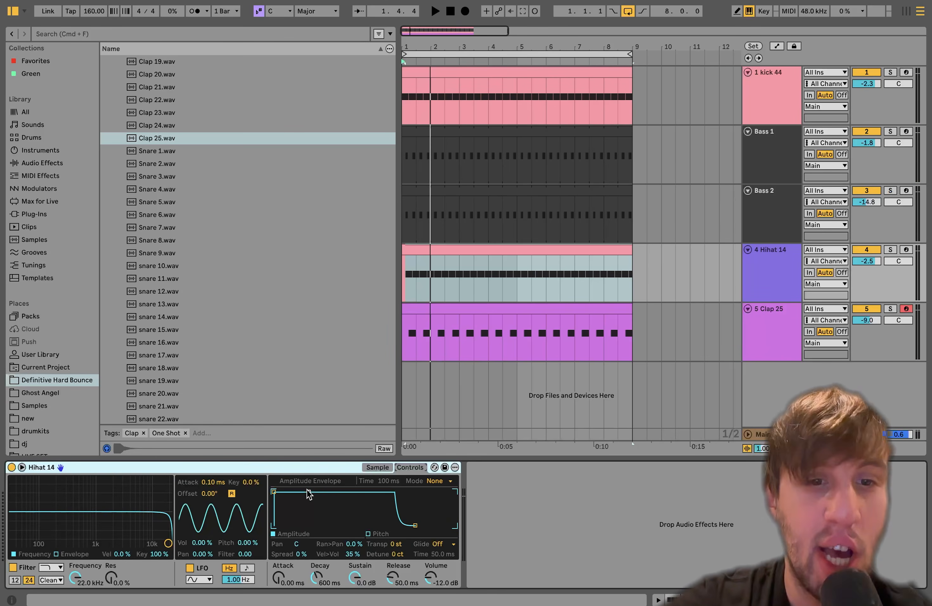
{"action": "left_click_drag", "start_coordinate": [308, 491], "coordinate": [309, 510]}
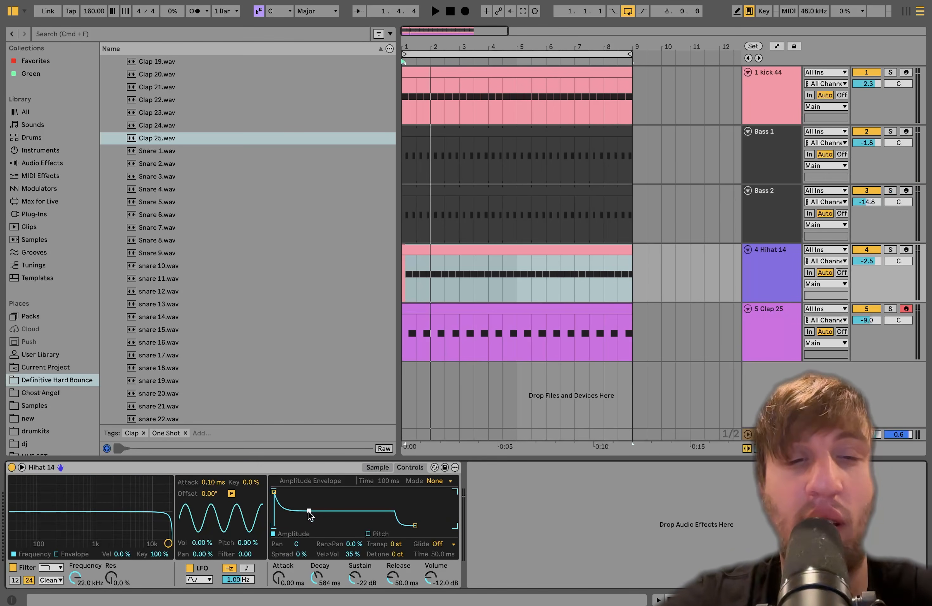
{"action": "key", "text": "space"}
{"action": "left_click_drag", "start_coordinate": [309, 511], "coordinate": [309, 509]}
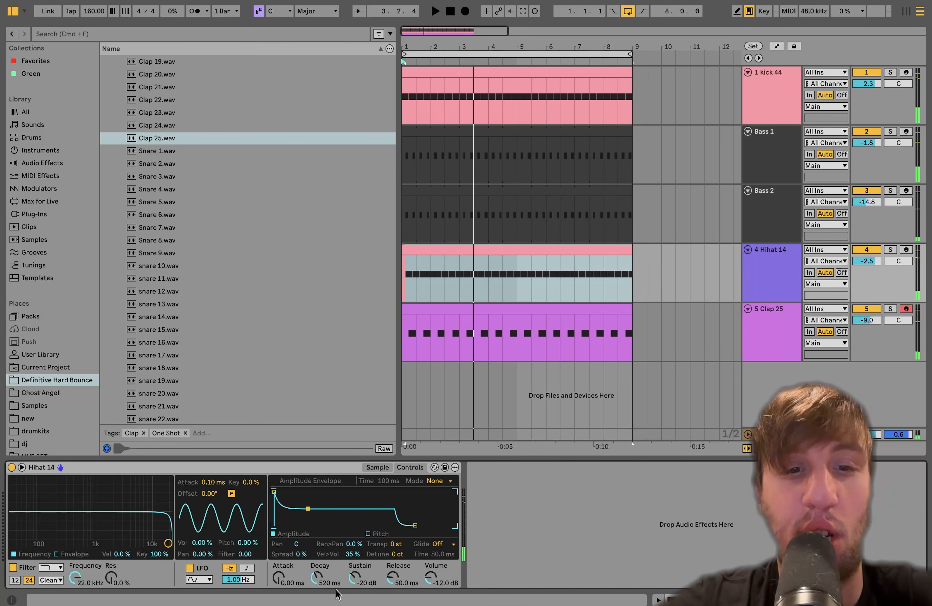
Try the Hihat 14 sustain at 0 dB for a playback comparison and undo the change
{"action": "left_click_drag", "start_coordinate": [356, 579], "coordinate": [357, 581]}
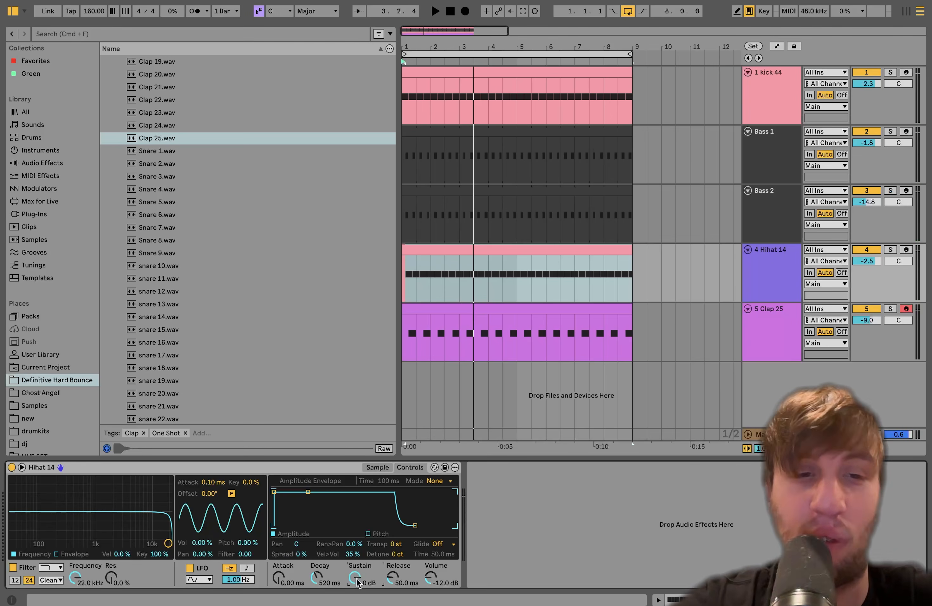
{"action": "key", "text": "space"}
{"action": "key", "text": "super+z"}
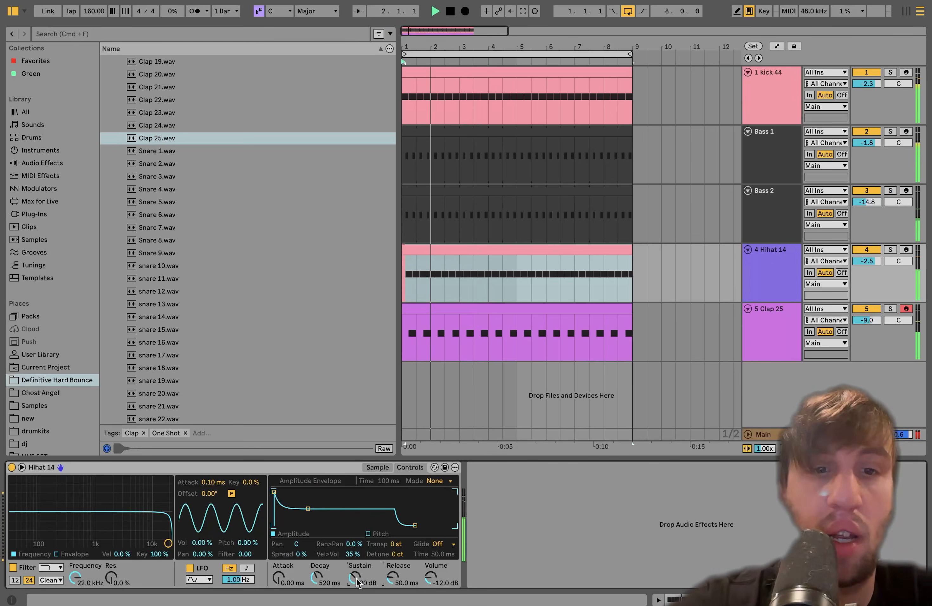
Set the Hihat 14 envelope decay to 656 ms, keeping -20 dB sustain, and stop playback
{"action": "left_click_drag", "start_coordinate": [308, 509], "coordinate": [311, 508]}
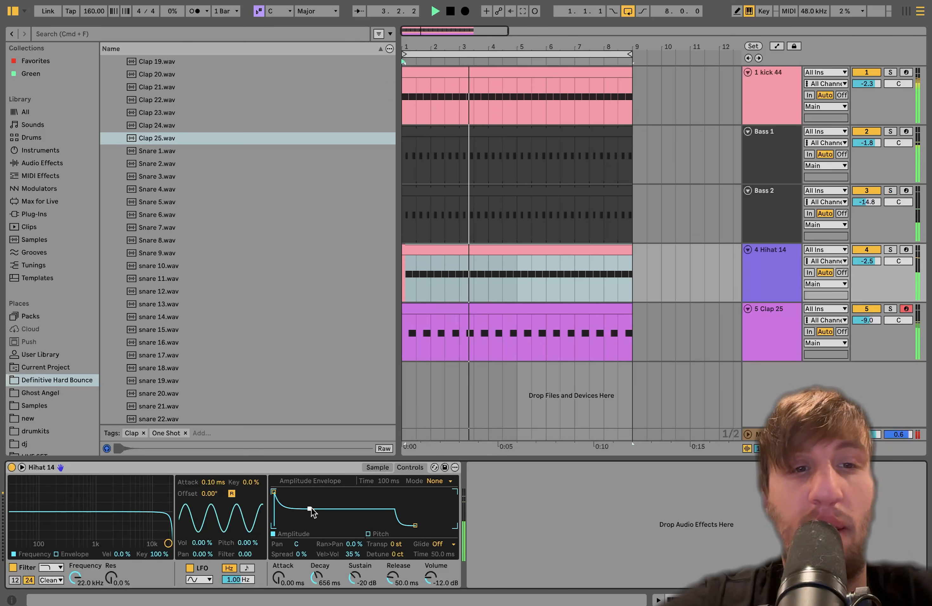
{"action": "key", "text": "space"}
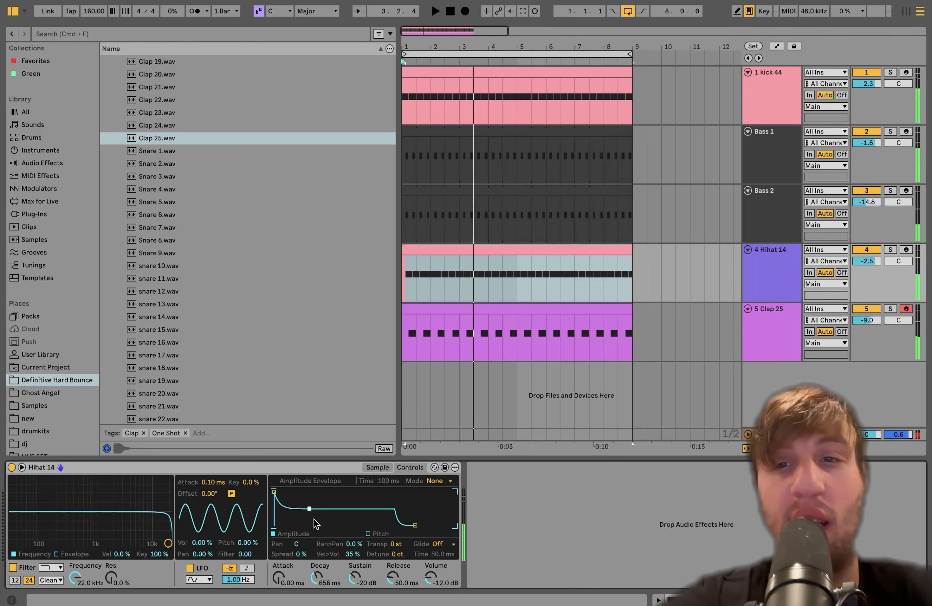
Fine-tune the Hihat 14 track volume during playback, settling on -2.5 dB
{"action": "left_click", "coordinate": [869, 261]}
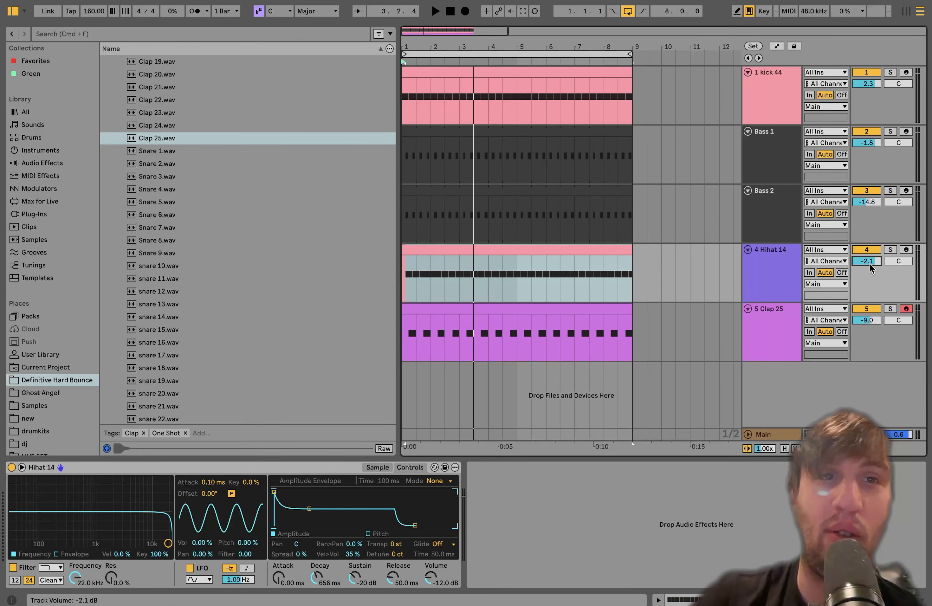
{"action": "key", "text": "space"}
{"action": "left_click", "coordinate": [763, 267]}
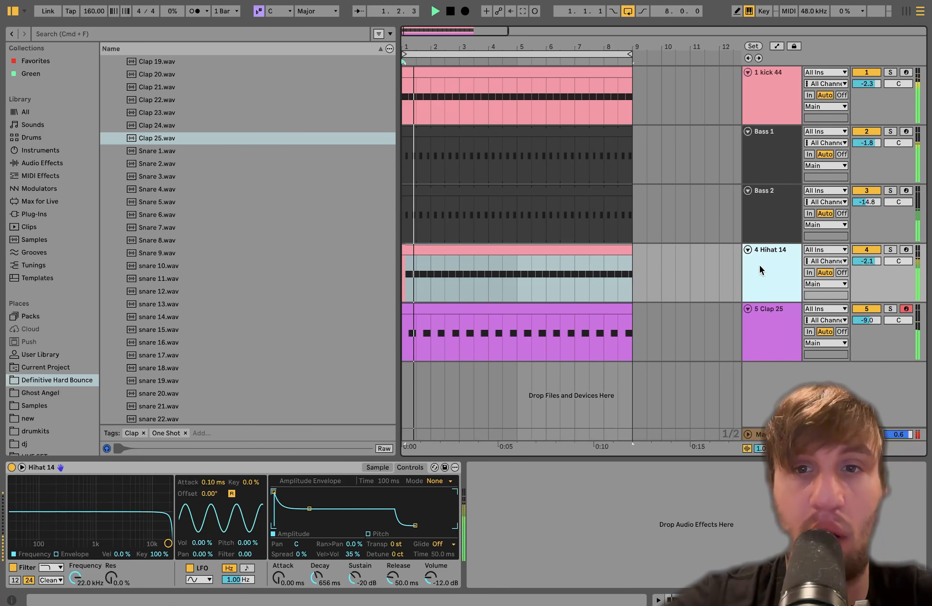
{"action": "left_click", "coordinate": [868, 261]}
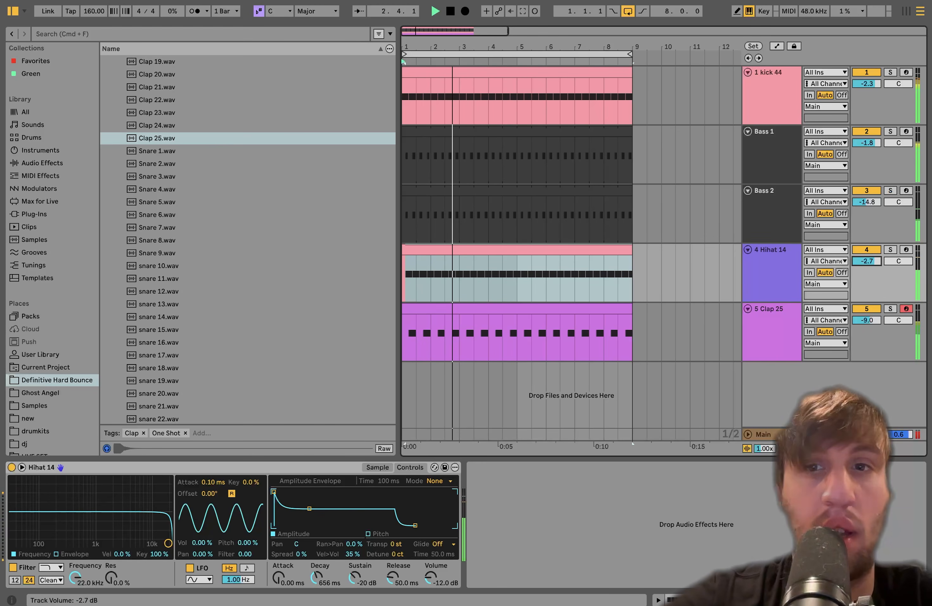
{"action": "left_click_drag", "start_coordinate": [871, 262], "coordinate": [871, 264]}
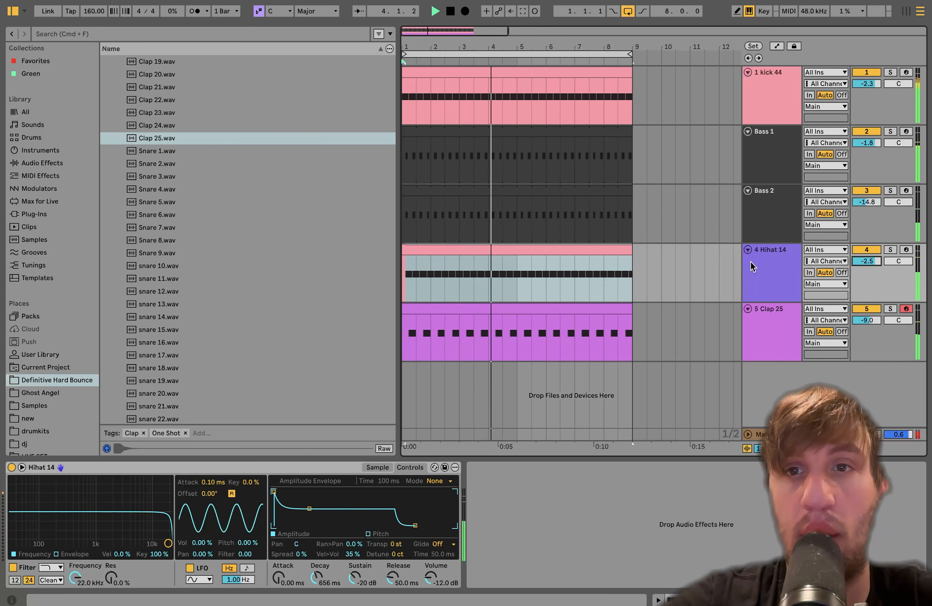
{"action": "key", "text": "space"}
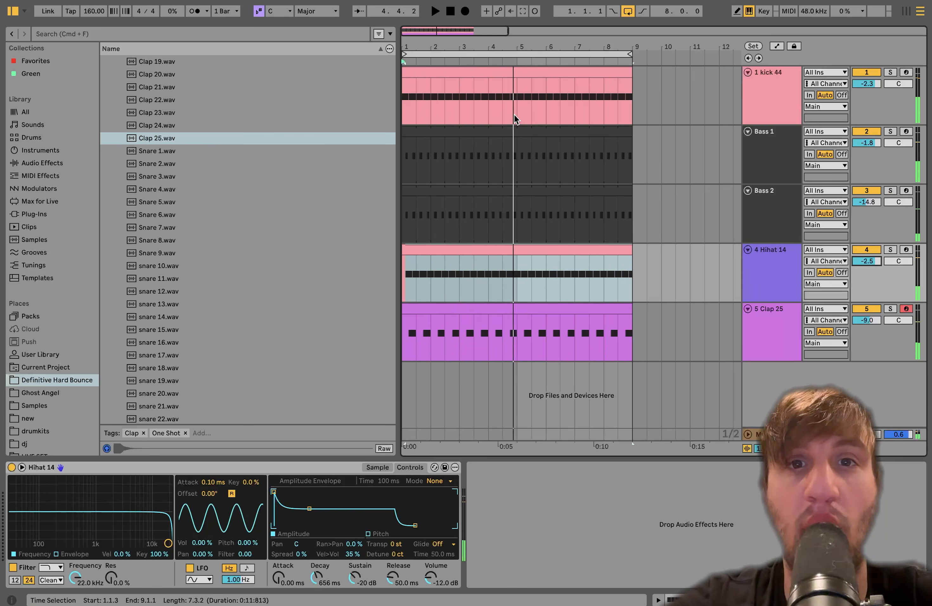
Copy the first sixteenth of the kick at 4.4.1 to 4.4.4, just before bar 5, and play the transition
{"action": "scroll", "coordinate": [514, 114], "scroll_direction": "up", "scroll_amount": 5}
{"action": "left_click_drag", "start_coordinate": [471, 102], "coordinate": [479, 105]}
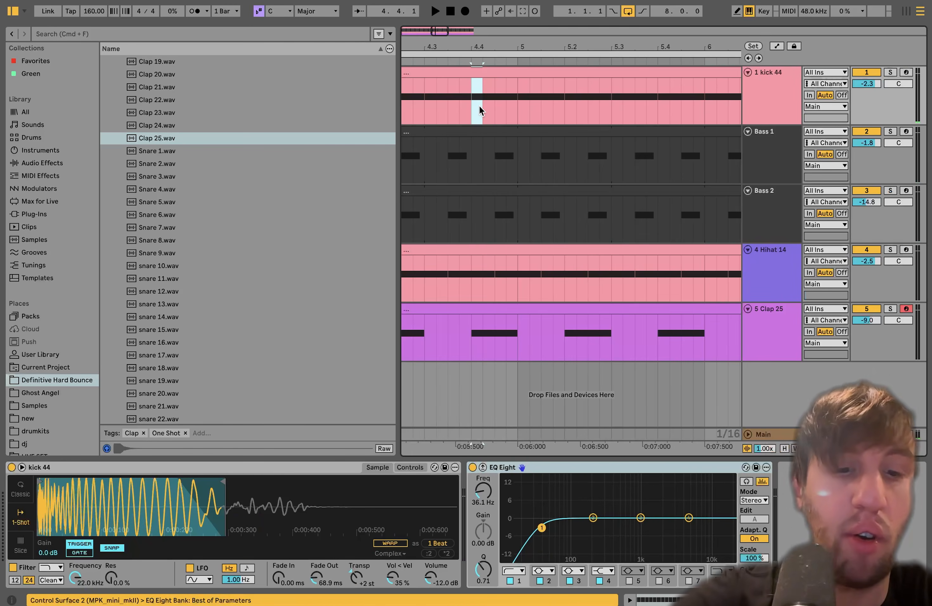
{"action": "left_click", "coordinate": [507, 109]}
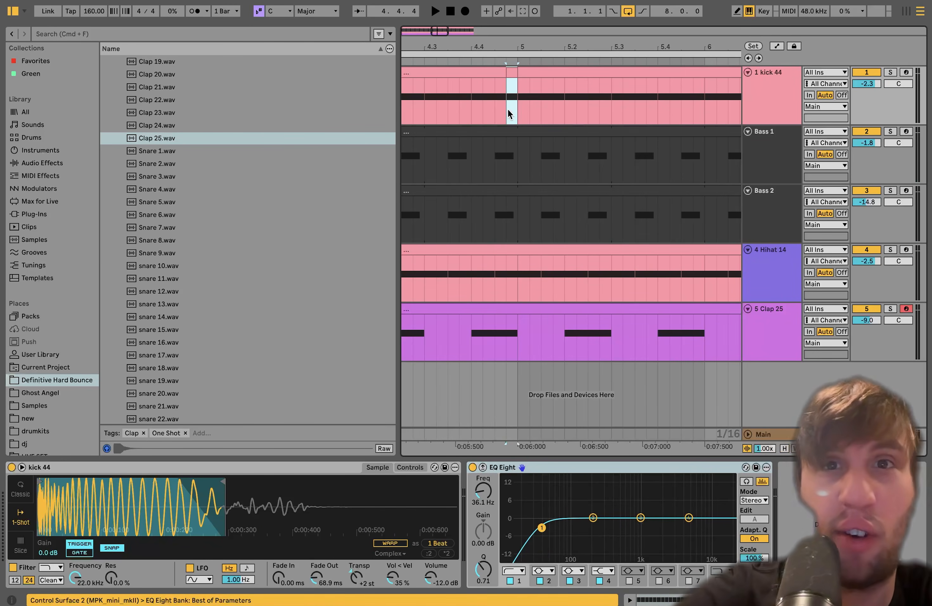
{"action": "scroll", "coordinate": [507, 109], "scroll_direction": "down", "scroll_amount": 3}
{"action": "left_click", "coordinate": [496, 107]}
{"action": "key", "text": "space"}
{"action": "scroll", "coordinate": [496, 106], "scroll_direction": "down", "scroll_amount": 5}
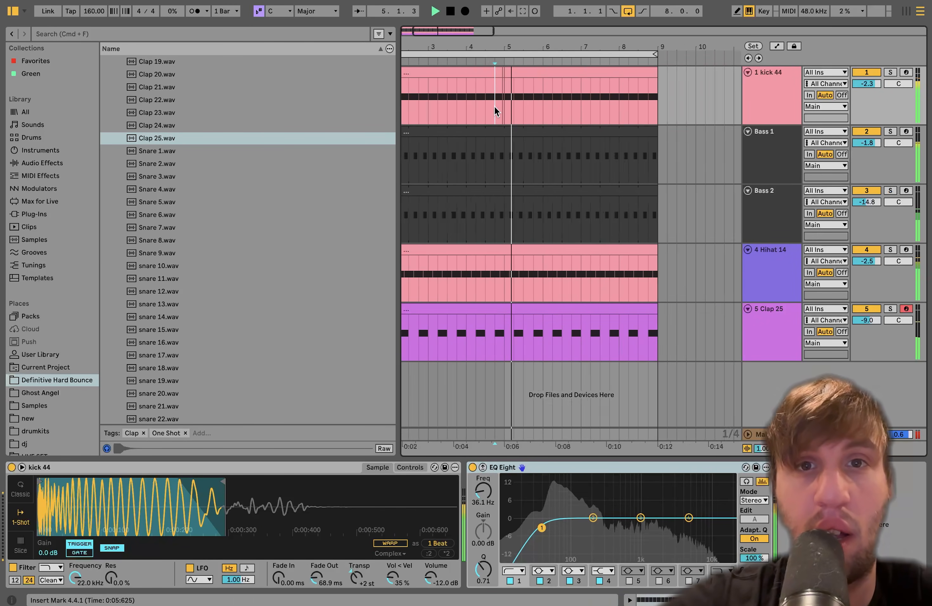
Repeat the eighth-note kick slice from 8.3.1 over the following eighths of bar 8 to build a closing kick fill
{"action": "scroll", "coordinate": [517, 102], "scroll_direction": "up", "scroll_amount": 5}
{"action": "scroll", "coordinate": [518, 106], "scroll_direction": "up", "scroll_amount": 2}
{"action": "left_click", "coordinate": [523, 106]}
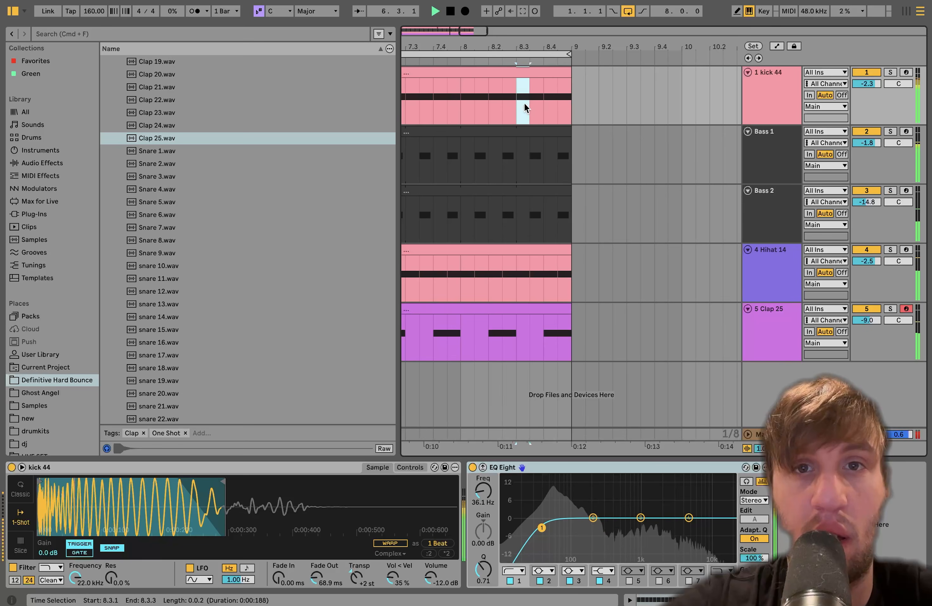
{"action": "key", "text": "Right"}
{"action": "key", "text": "Right"}
{"action": "key", "text": "Right"}
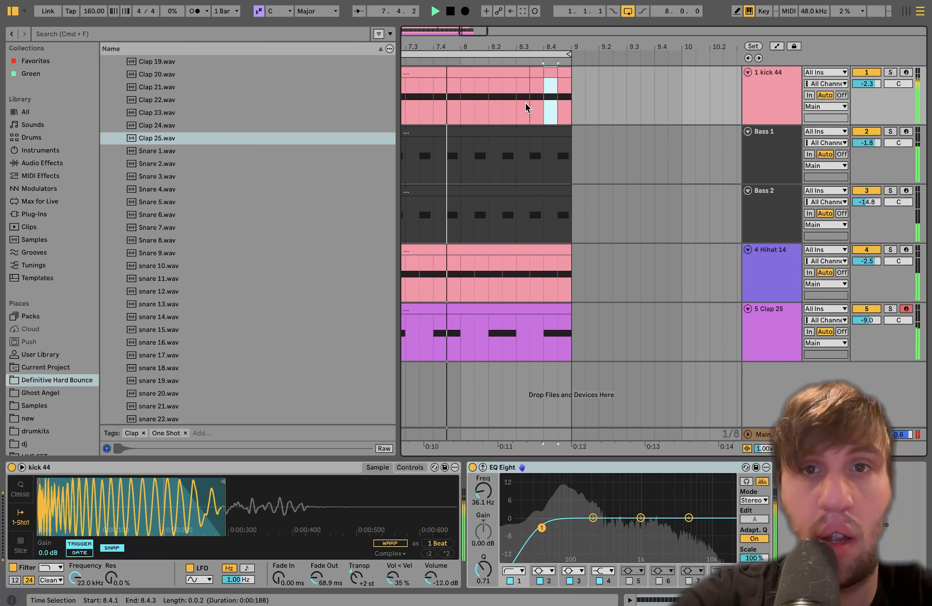
{"action": "left_click_drag", "start_coordinate": [529, 73], "coordinate": [544, 73]}
{"action": "left_click", "coordinate": [515, 95]}
{"action": "scroll", "coordinate": [515, 96], "scroll_direction": "down", "scroll_amount": 5}
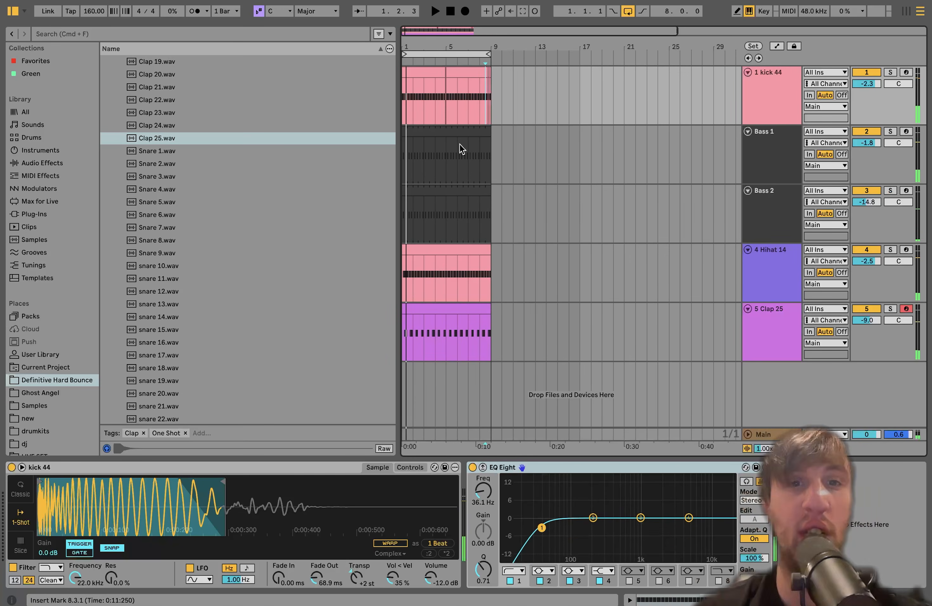
Play the arrangement and lower all track volumes together, finishing in the Session View mixer with Clap 25 at -12.0 dB
{"action": "left_click", "coordinate": [441, 158]}
{"action": "key", "text": "space"}
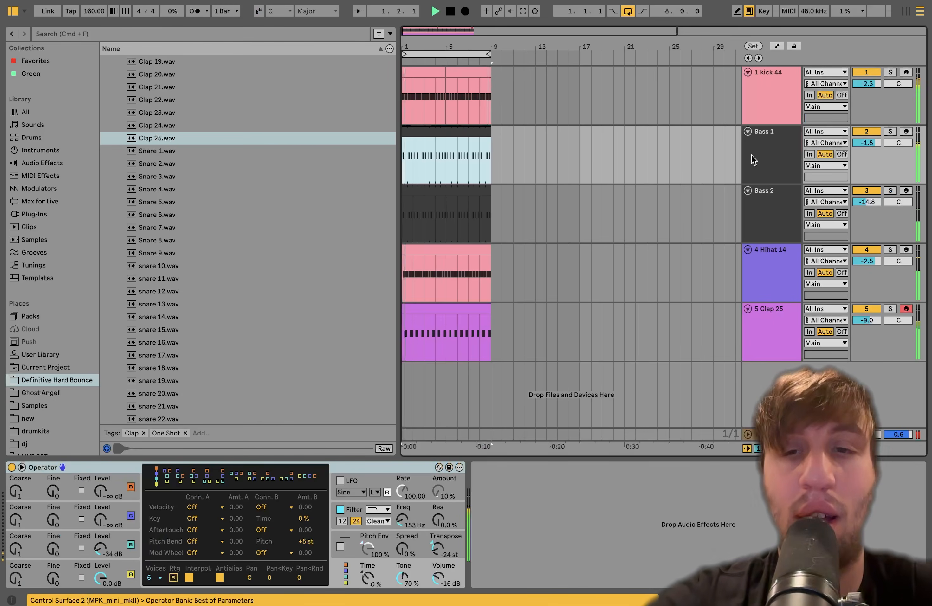
{"action": "left_click", "coordinate": [771, 275]}
{"action": "key", "text": "super+a"}
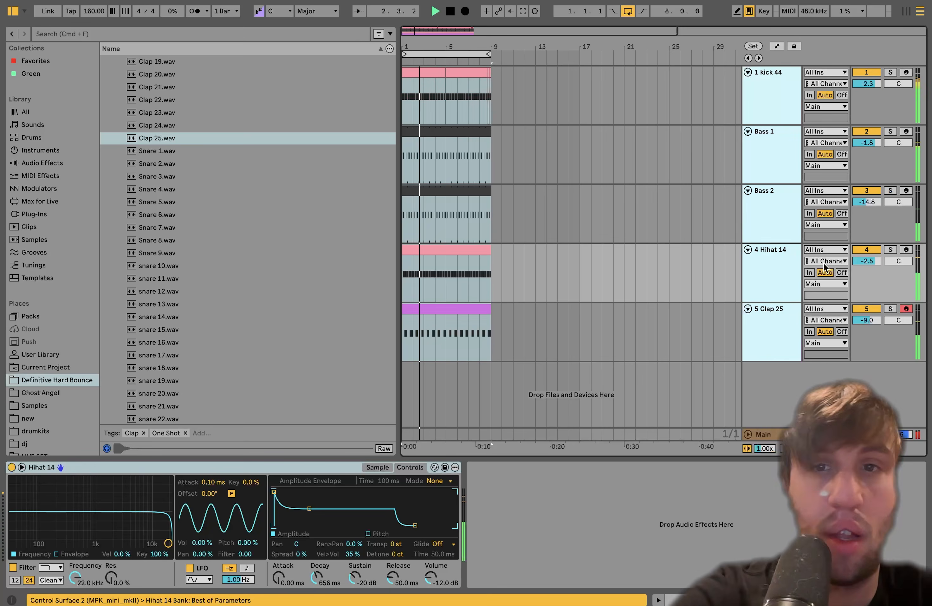
{"action": "left_click_drag", "start_coordinate": [867, 261], "coordinate": [862, 264]}
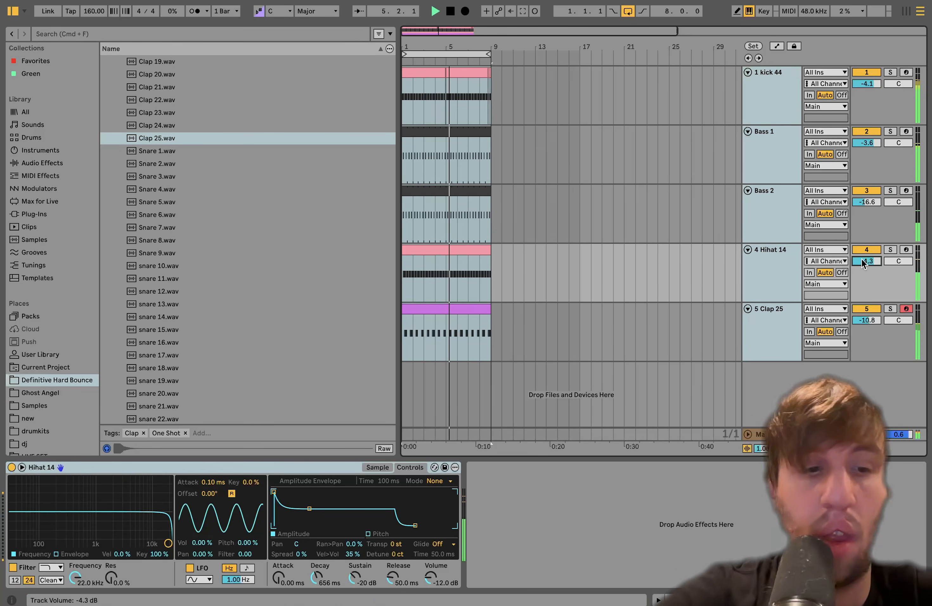
{"action": "key", "text": "Tab"}
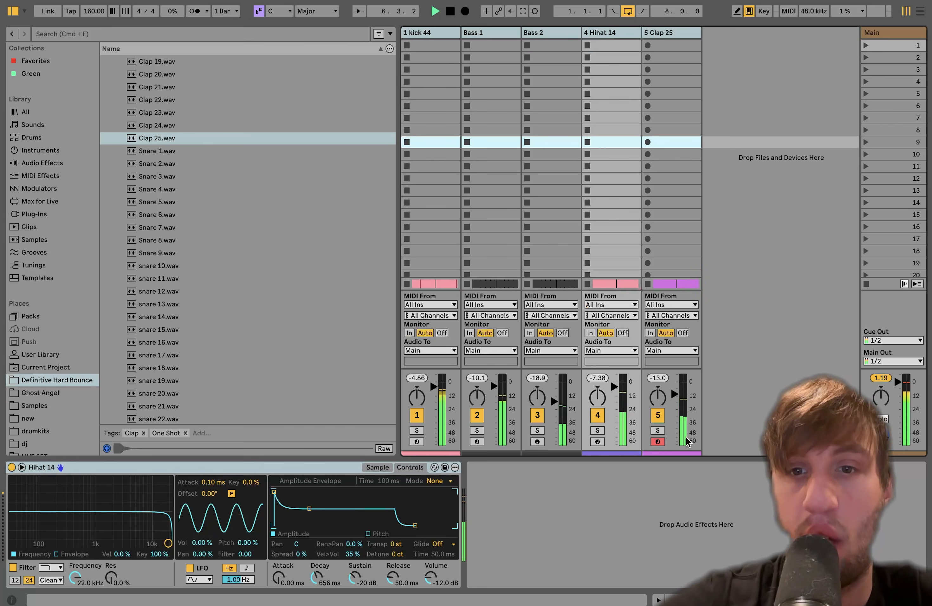
{"action": "left_click", "coordinate": [677, 397]}
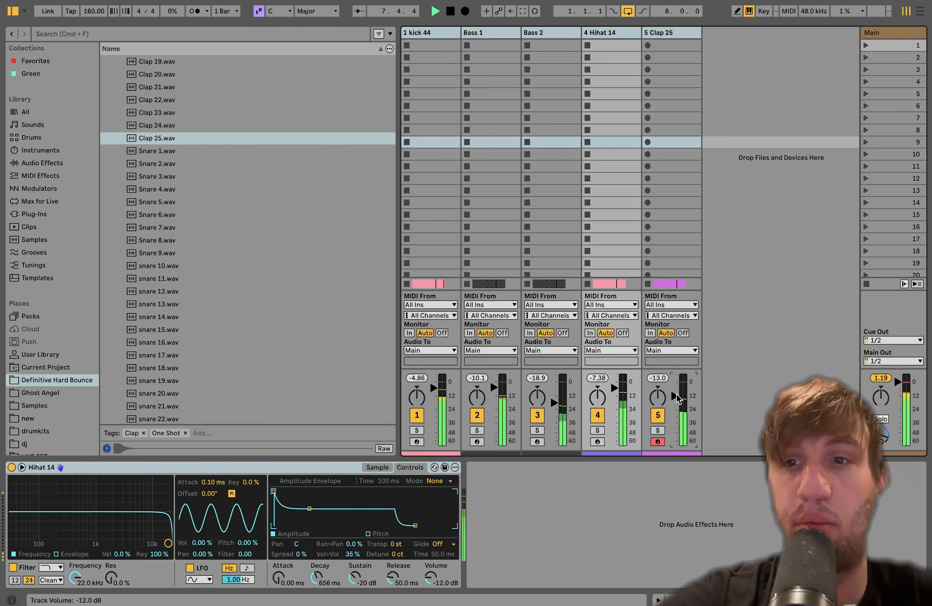
Select the Main track, stop playback and browse the Audio Effects list
{"action": "left_click", "coordinate": [881, 34]}
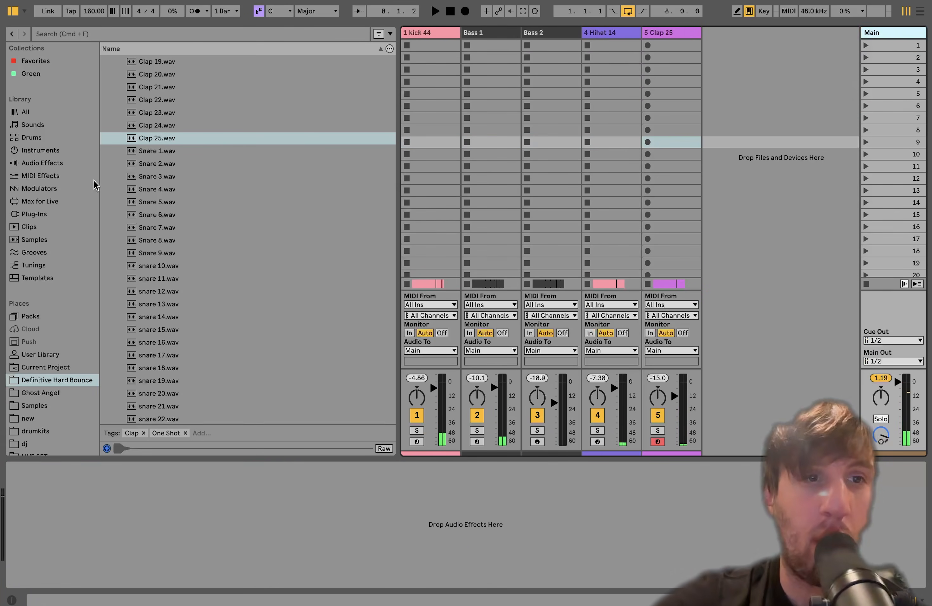
{"action": "left_click", "coordinate": [43, 165]}
{"action": "scroll", "coordinate": [168, 302], "scroll_direction": "down", "scroll_amount": 5}
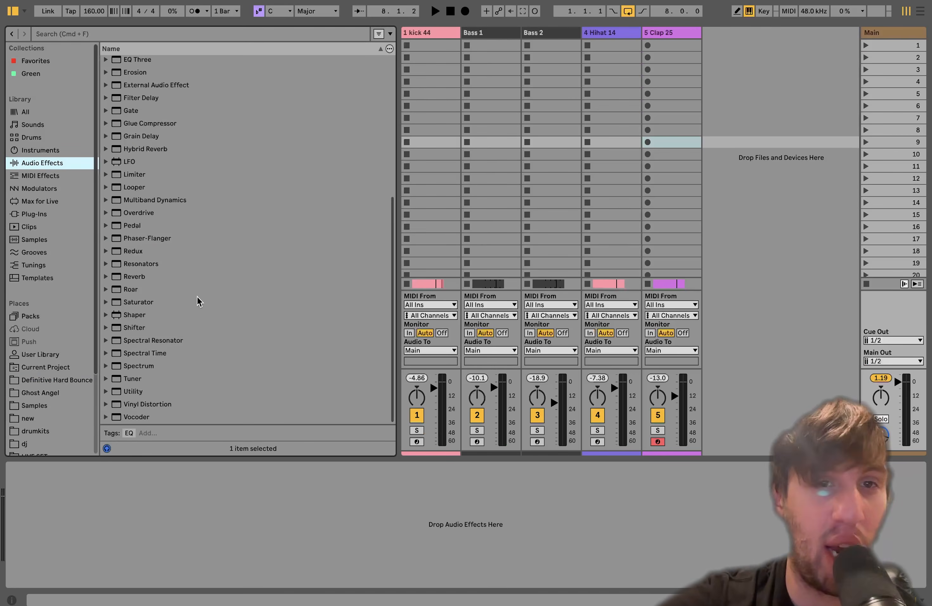
Select all five tracks and lower their volumes together to gain headroom, checking the levels during playback
{"action": "left_click", "coordinate": [500, 34]}
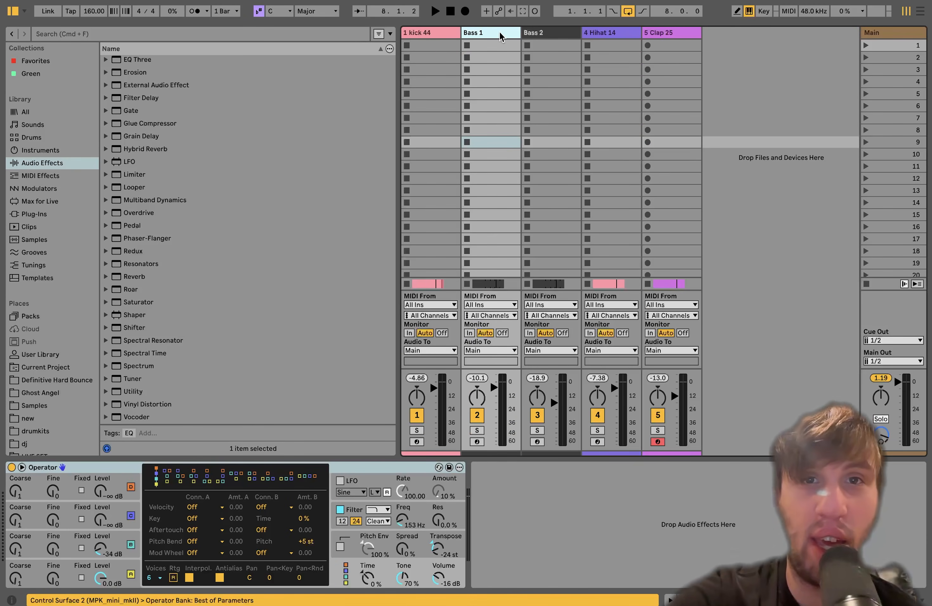
{"action": "key", "text": "super+a"}
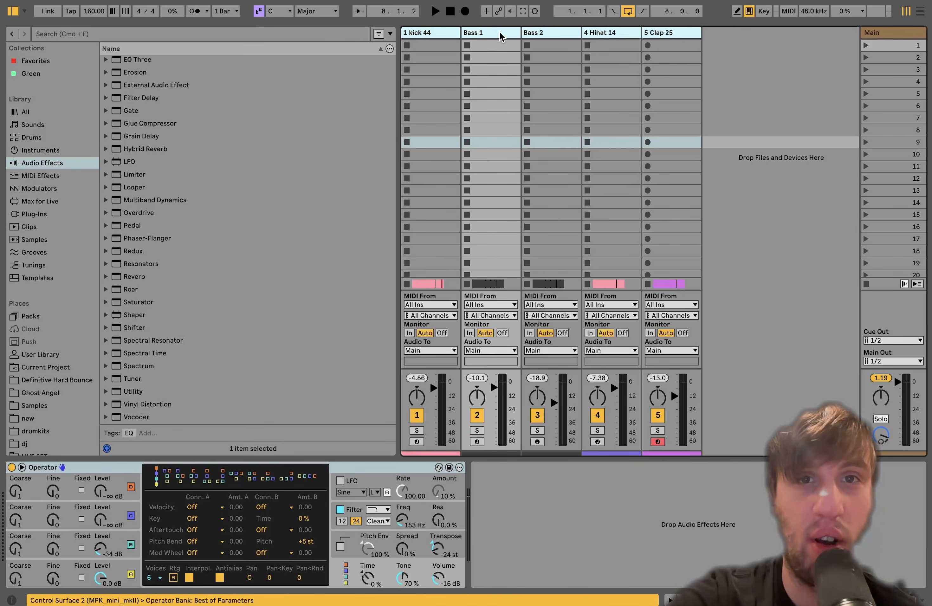
{"action": "left_click", "coordinate": [496, 393]}
{"action": "key", "text": "space"}
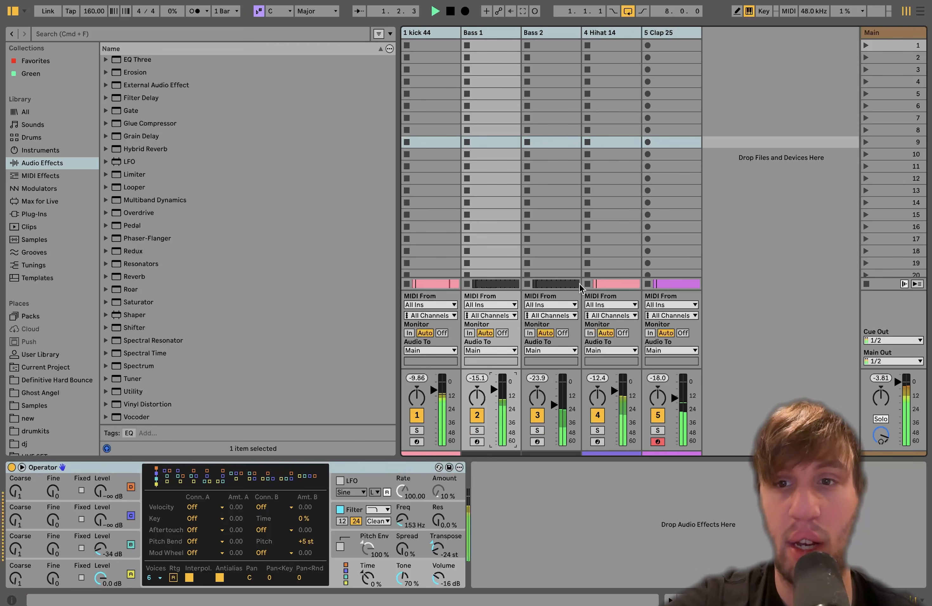
{"action": "key", "text": "Up"}
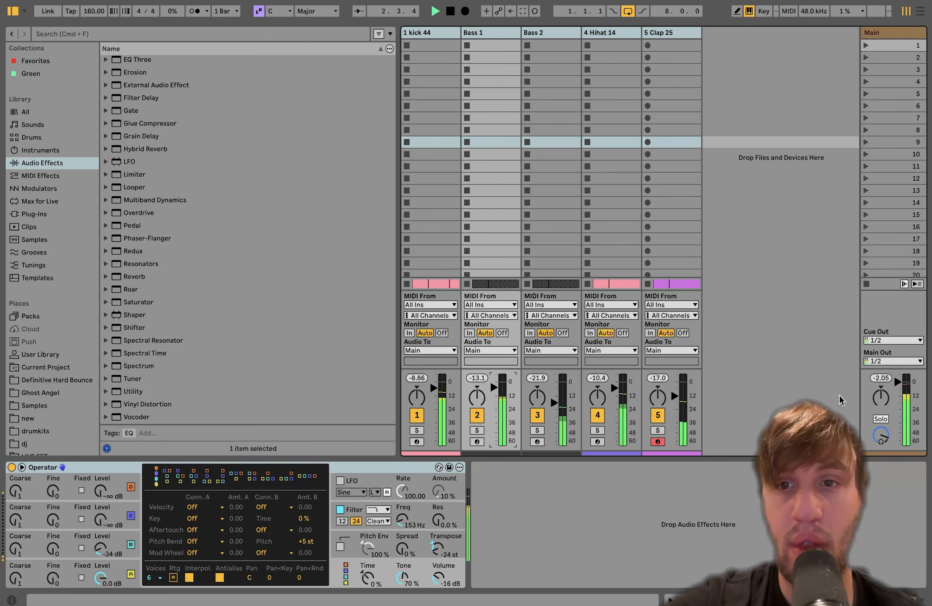
Add a Saturator to the Main track with the Medium Curve type and Dry/Wet at 45 %
{"action": "left_click", "coordinate": [884, 34]}
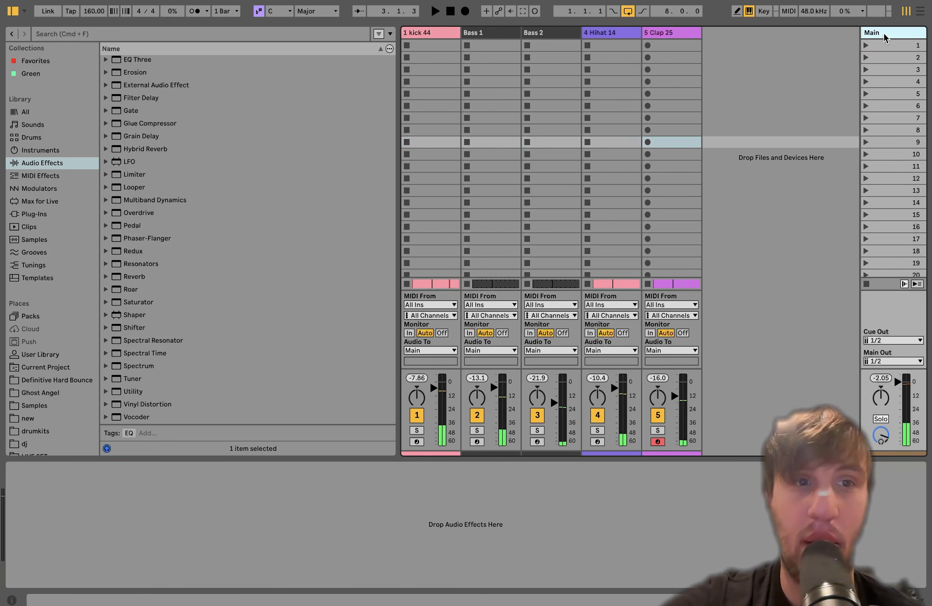
{"action": "left_click_drag", "start_coordinate": [118, 303], "coordinate": [69, 488]}
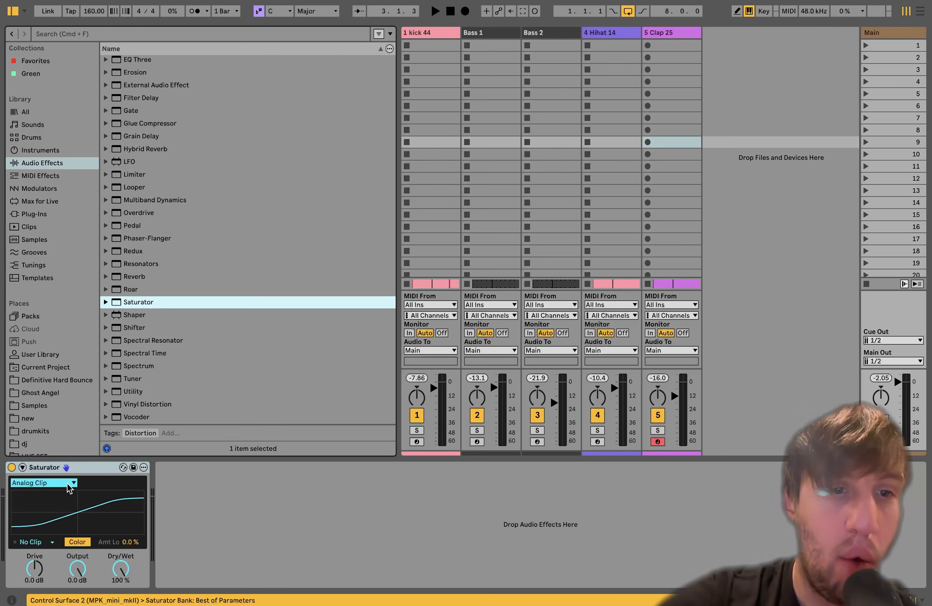
{"action": "left_click", "coordinate": [40, 483]}
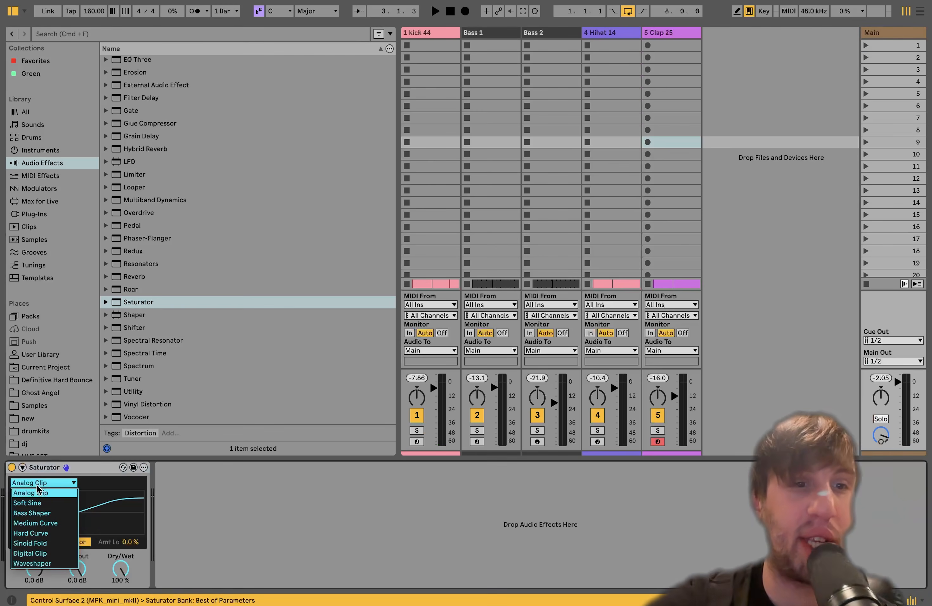
{"action": "left_click", "coordinate": [49, 526]}
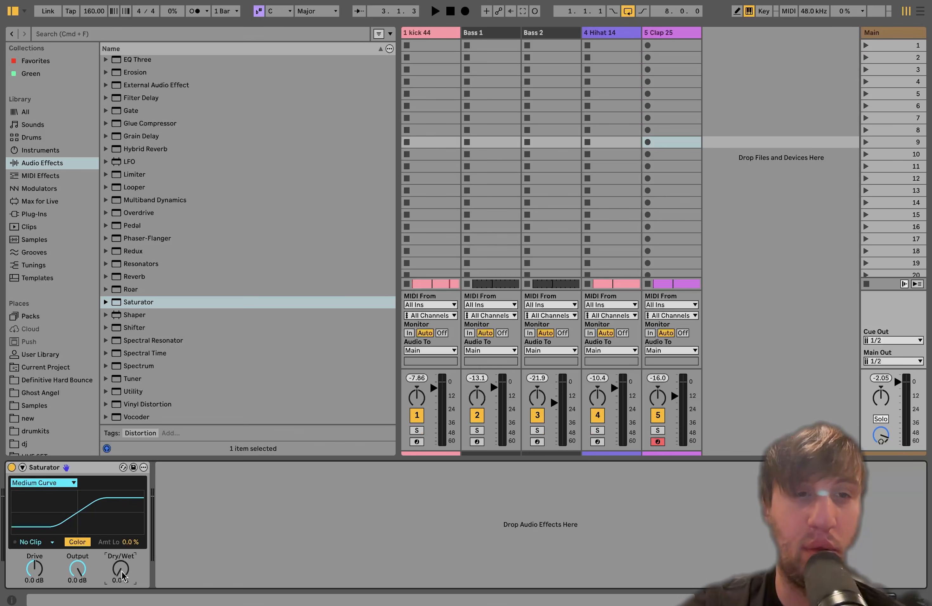
{"action": "key", "text": "space"}
{"action": "left_click_drag", "start_coordinate": [121, 572], "coordinate": [121, 548]}
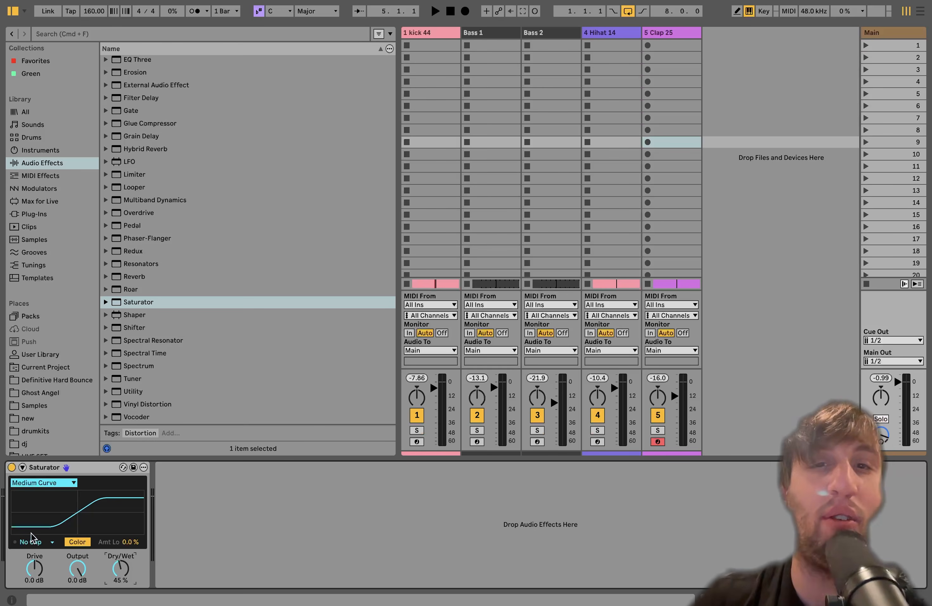
Add a Limiter after the Saturator on the Main track with a 0.0 dB ceiling and 5.7 dB input gain
{"action": "double_click", "coordinate": [134, 175]}
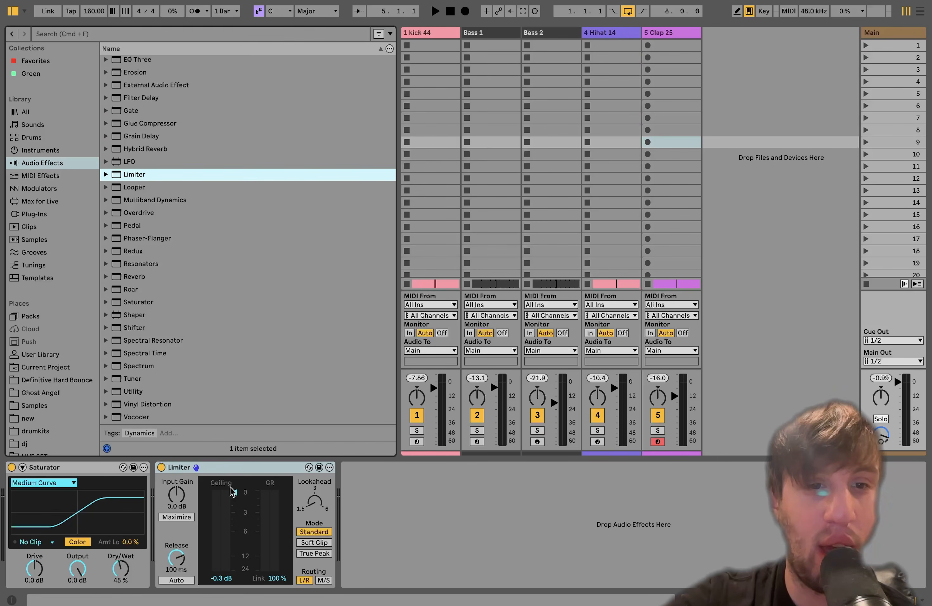
{"action": "left_click_drag", "start_coordinate": [235, 497], "coordinate": [236, 495]}
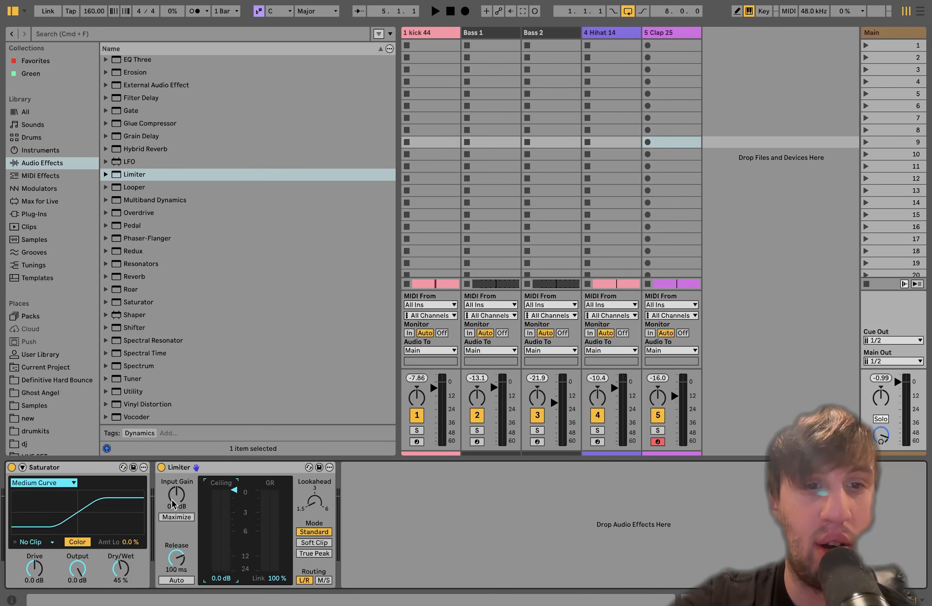
{"action": "key", "text": "space"}
{"action": "left_click_drag", "start_coordinate": [172, 505], "coordinate": [172, 489]}
In Arrangement View, lower kick 44, Bass 1 and Bass 2 together to -6.8, -6.3 and -19.3 dB and play the mix
{"action": "key", "text": "Tab"}
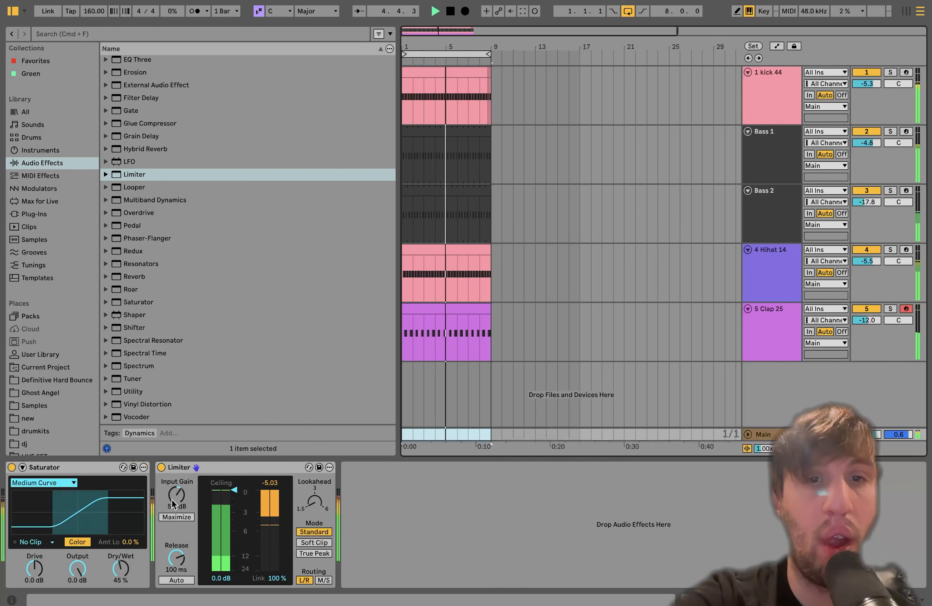
{"action": "key", "text": "space"}
{"action": "left_click", "coordinate": [786, 93]}
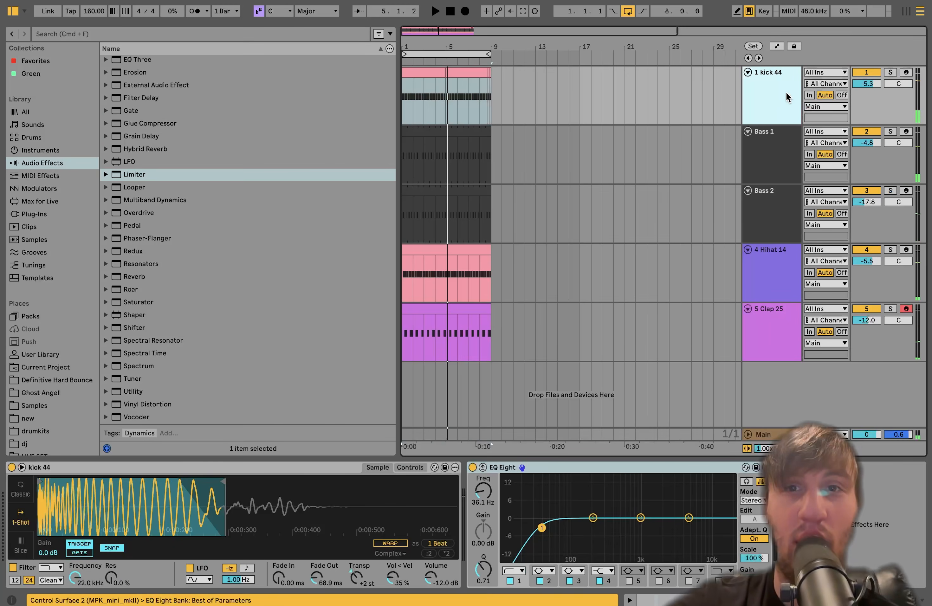
{"action": "left_click", "coordinate": [775, 203], "text": "shift"}
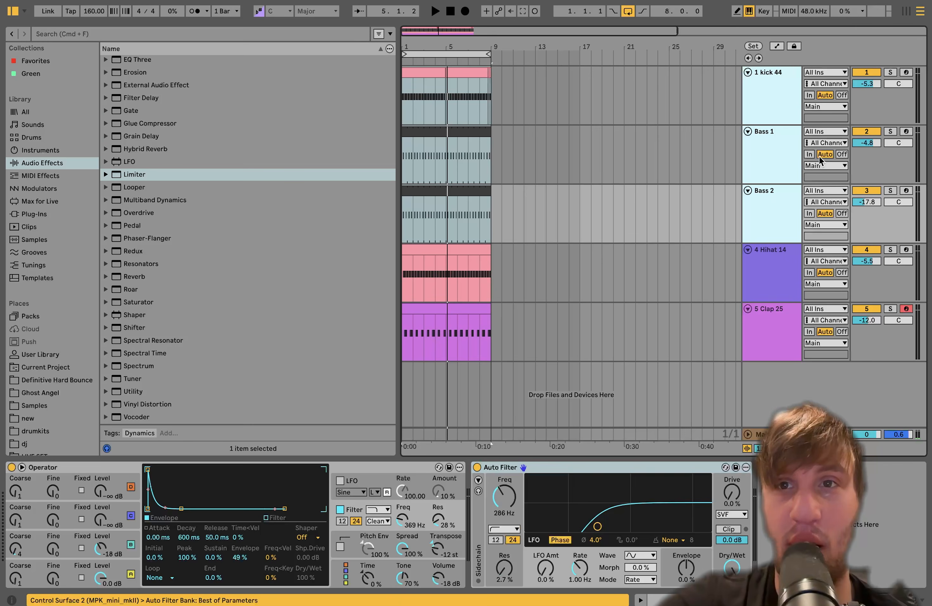
{"action": "left_click", "coordinate": [867, 86]}
{"action": "key", "text": "space"}
Raise all five track volumes together by 1 dB, bringing kick 44 to -5.8 dB and Clap 25 to -11.0 dB
{"action": "left_click", "coordinate": [764, 96]}
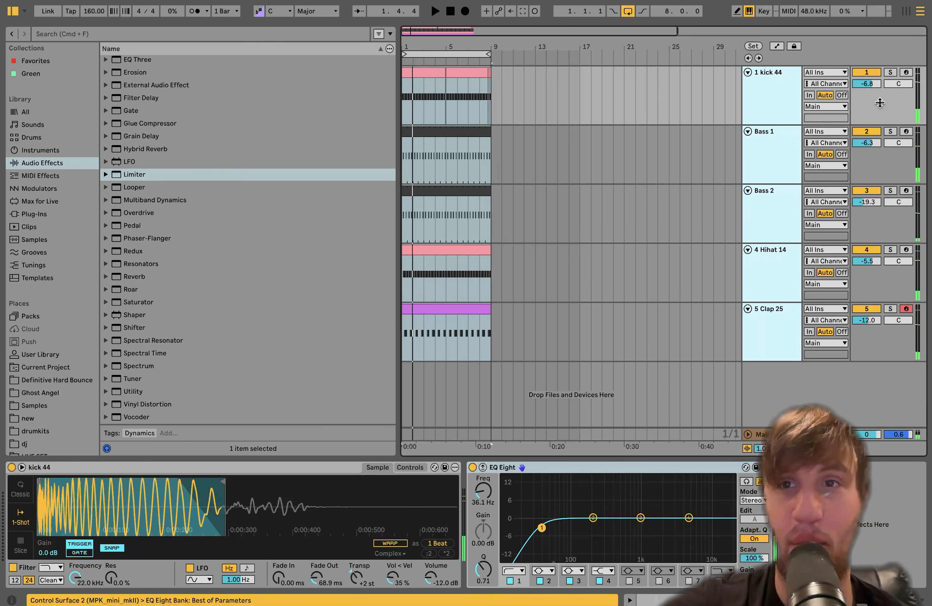
{"action": "left_click_drag", "start_coordinate": [875, 83], "coordinate": [876, 79]}
{"action": "key", "text": "space"}
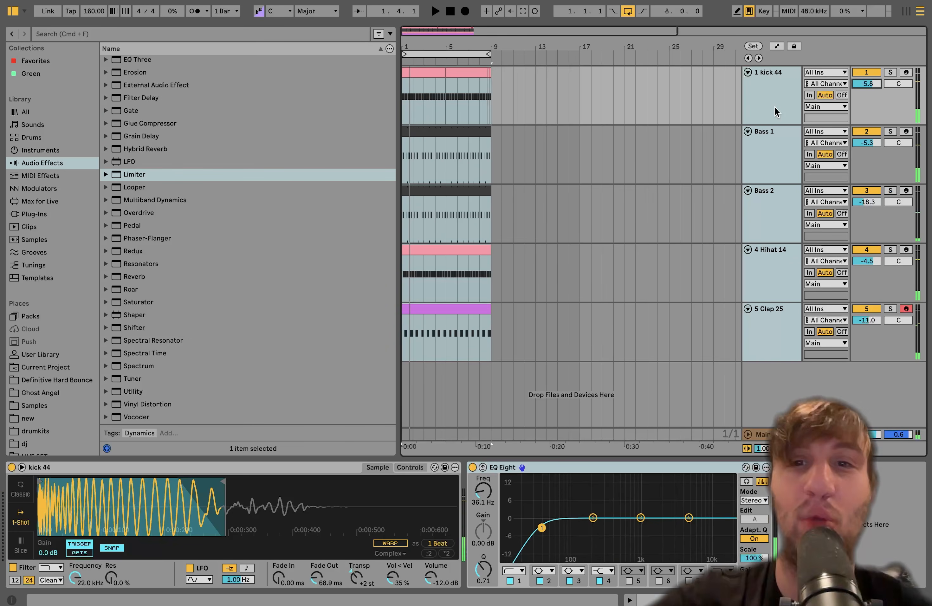
Check the Main track's effect chain and listen to the limited mix
{"action": "left_click", "coordinate": [774, 277]}
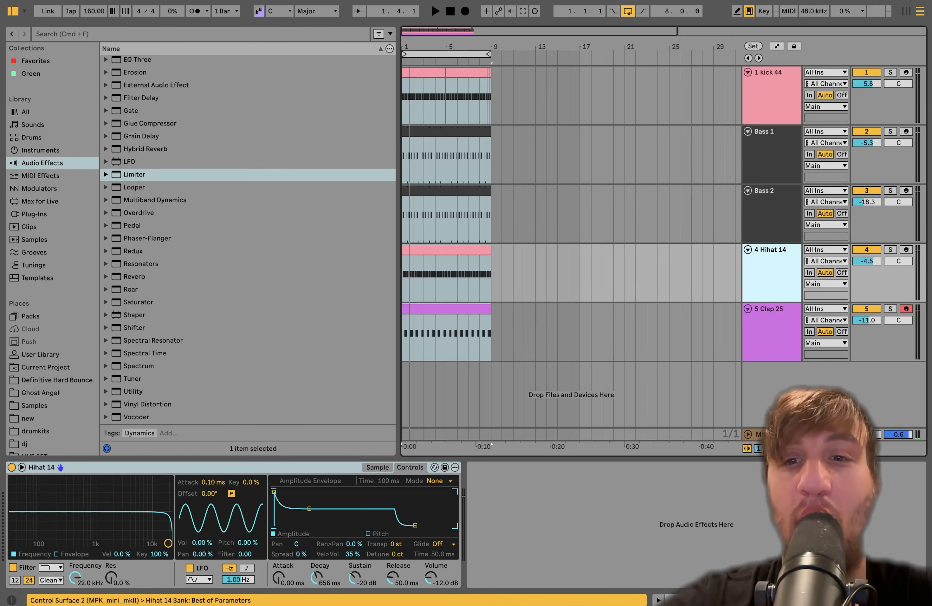
{"action": "left_click", "coordinate": [766, 435]}
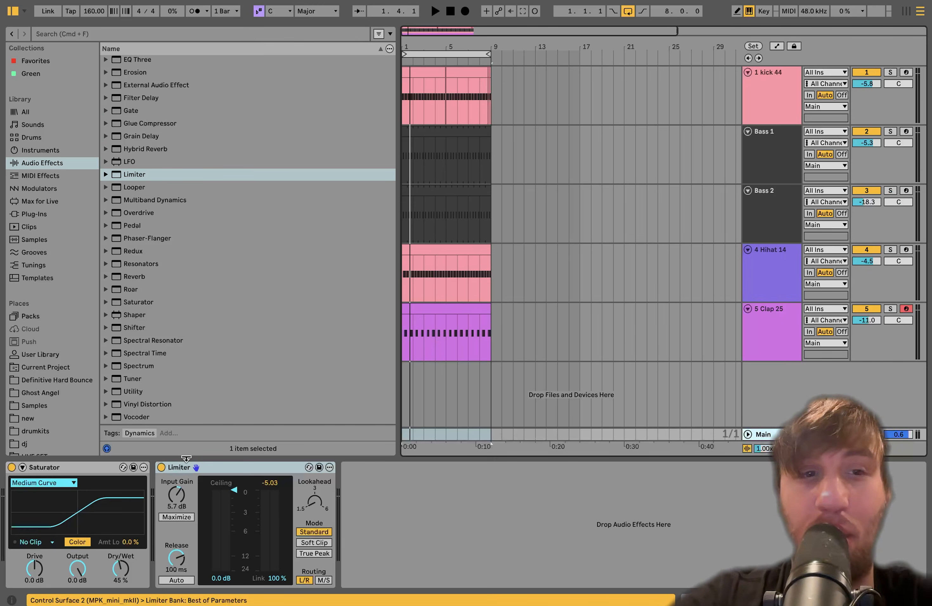
{"action": "key", "text": "space"}
{"action": "left_click", "coordinate": [783, 339]}
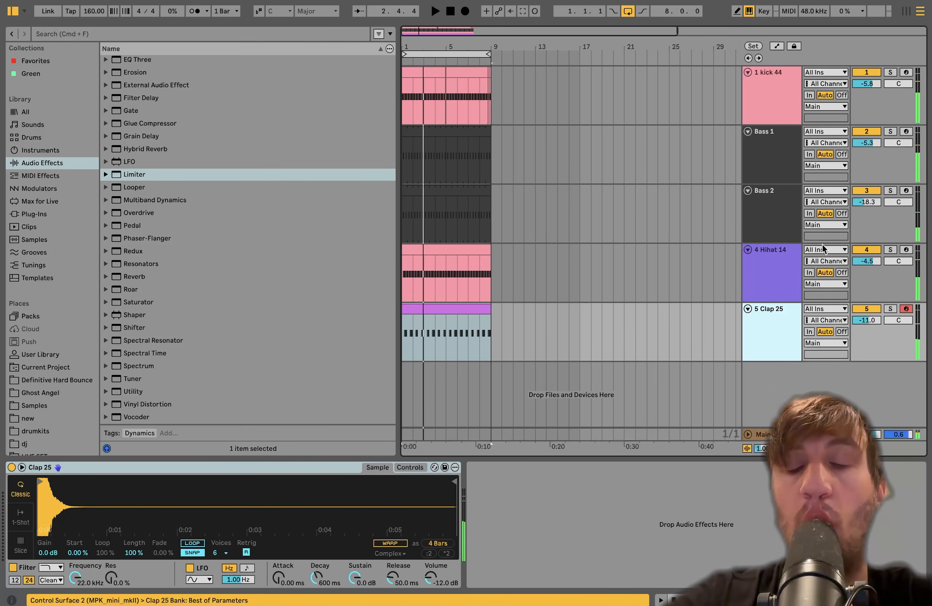
Insert a MIDI track below Bass 2 and load Hihat 15.wav from the Hihats & Cymbals folder of Definitive Hard Bounce
{"action": "left_click", "coordinate": [771, 203]}
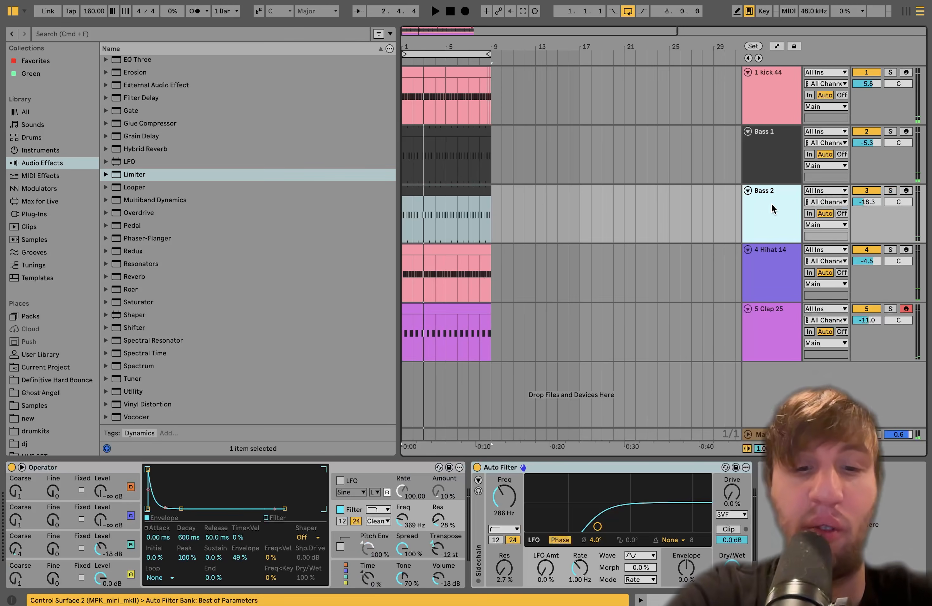
{"action": "key", "text": "super+shift+t"}
{"action": "left_click", "coordinate": [57, 381]}
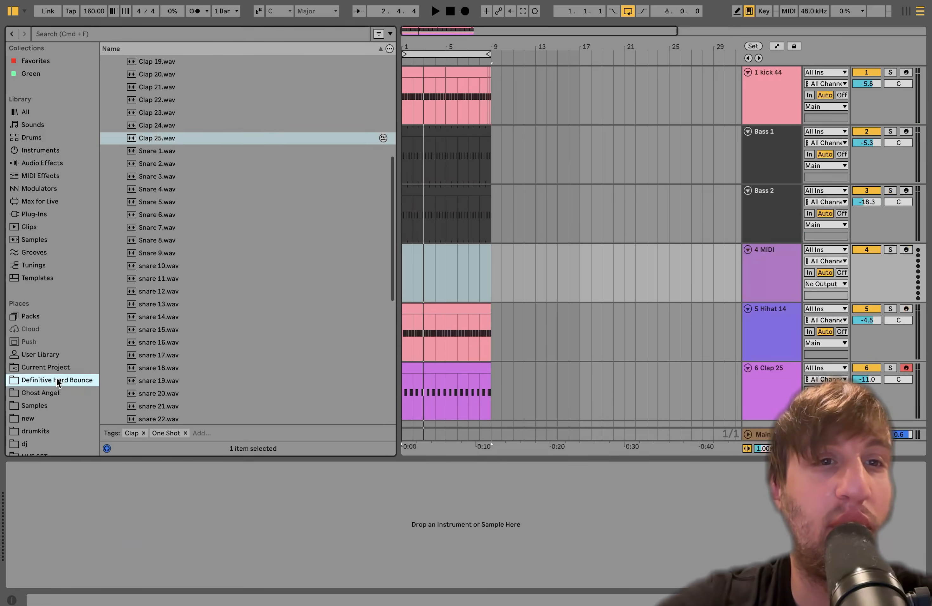
{"action": "scroll", "coordinate": [156, 163], "scroll_direction": "up", "scroll_amount": 10}
{"action": "left_click", "coordinate": [113, 74]}
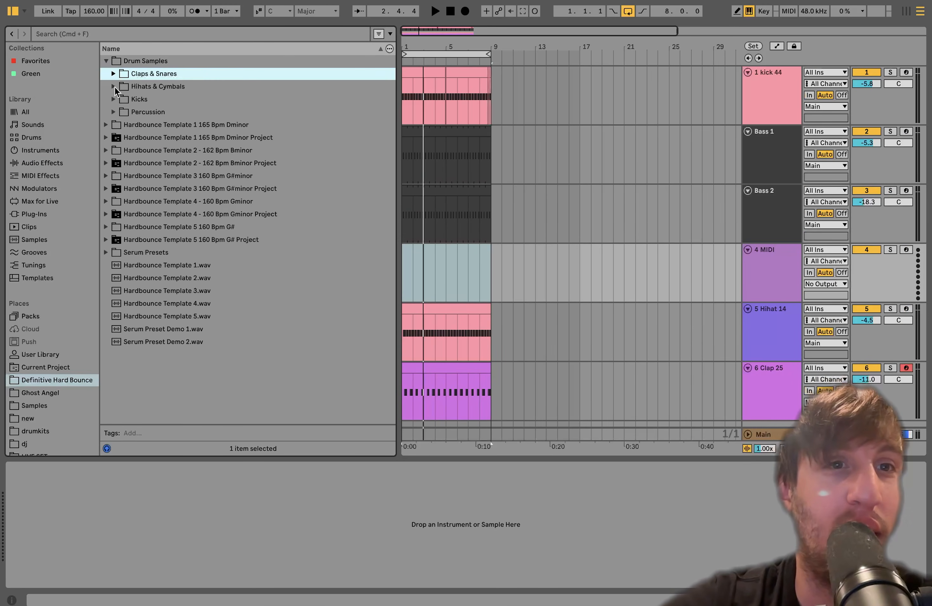
{"action": "left_click", "coordinate": [113, 86]}
{"action": "left_click", "coordinate": [174, 277]}
{"action": "scroll", "coordinate": [177, 267], "scroll_direction": "down", "scroll_amount": 5}
{"action": "key", "text": "Return"}
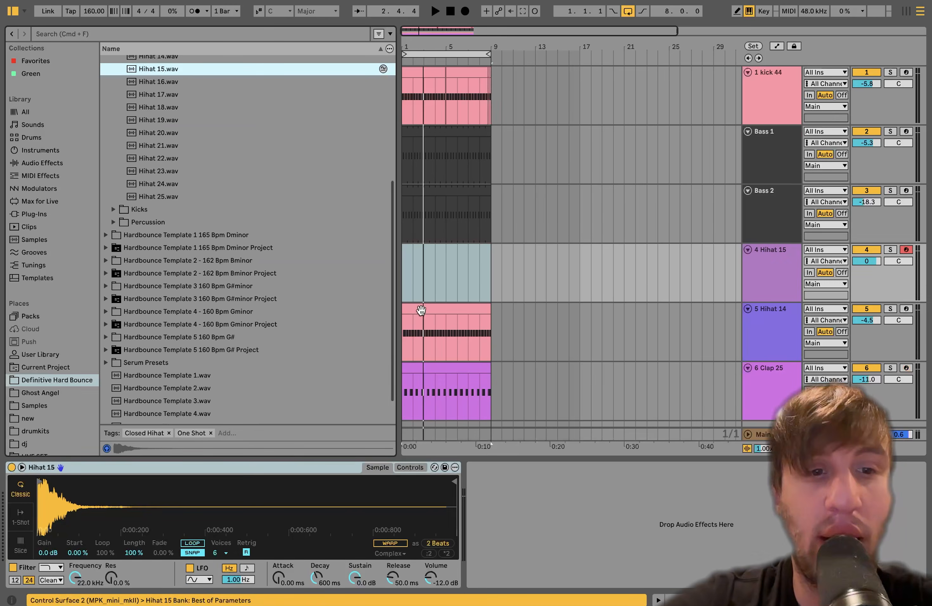
Create a MIDI clip in bar 1 of the Hihat 15 track and fill it with sixteenth notes on B3
{"action": "left_click_drag", "start_coordinate": [417, 274], "coordinate": [394, 270]}
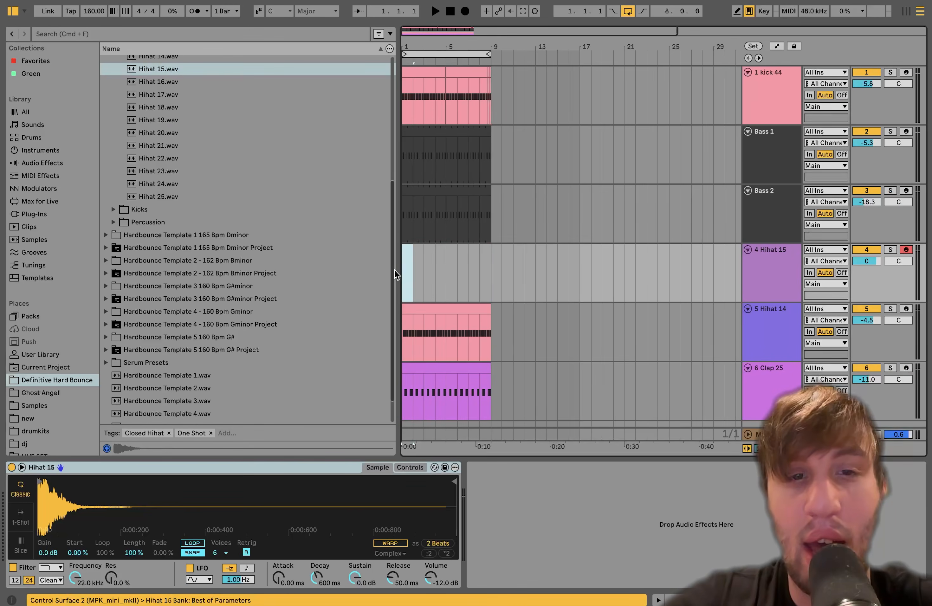
{"action": "key", "text": "super+shift+m"}
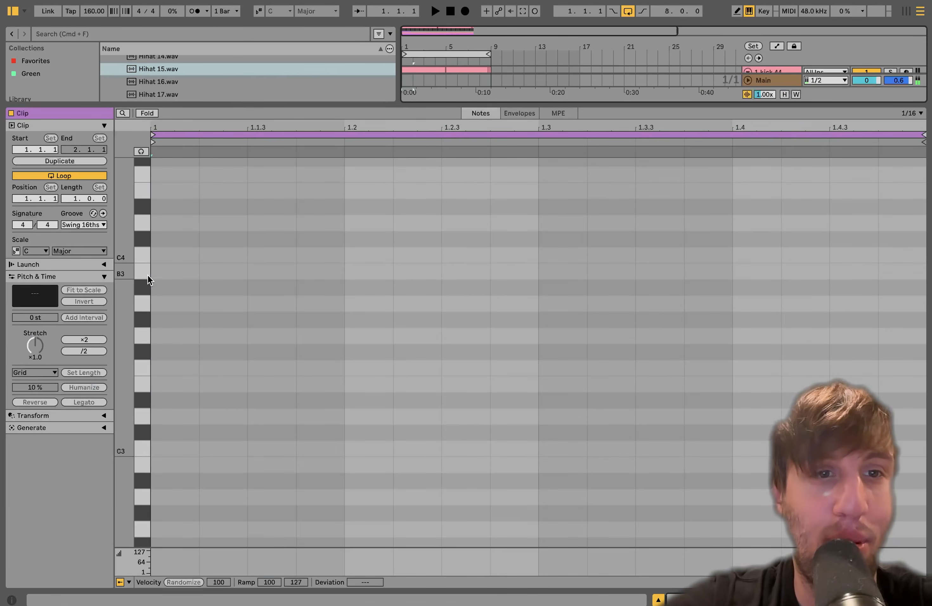
{"action": "double_click", "coordinate": [159, 275]}
{"action": "key", "text": "super+d"}
{"action": "key", "text": "super+d"}
{"action": "key", "text": "super+d"}
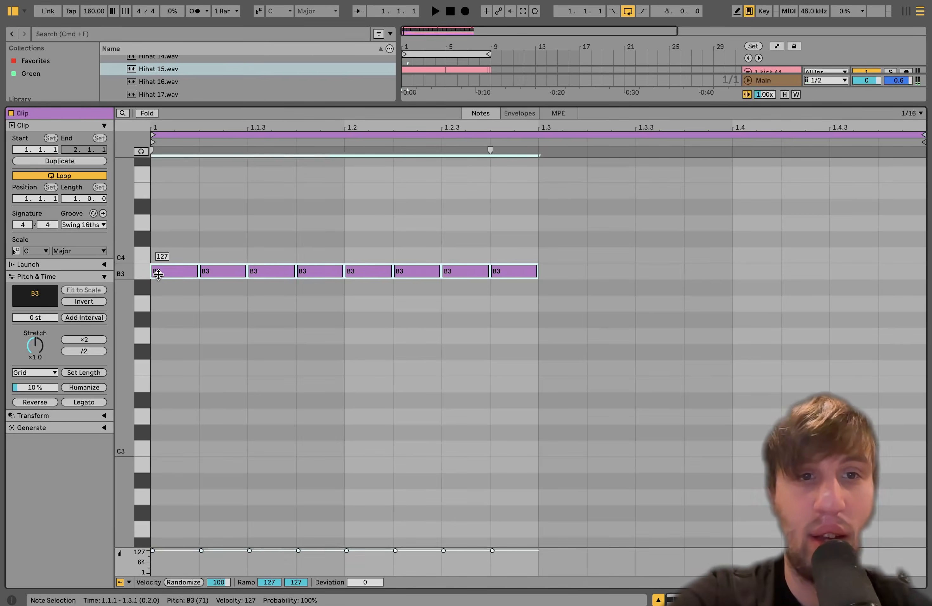
{"action": "left_click", "coordinate": [590, 459]}
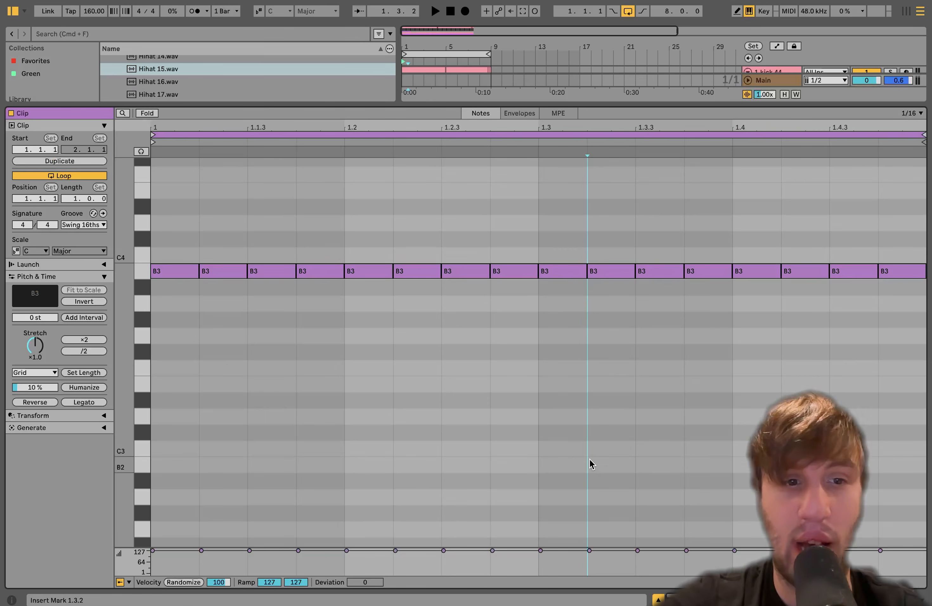
Ramp up the velocities of the first three B3 notes, from 61 to 106, and shorten the clip's loop to one beat
{"action": "left_click_drag", "start_coordinate": [153, 551], "coordinate": [153, 562]}
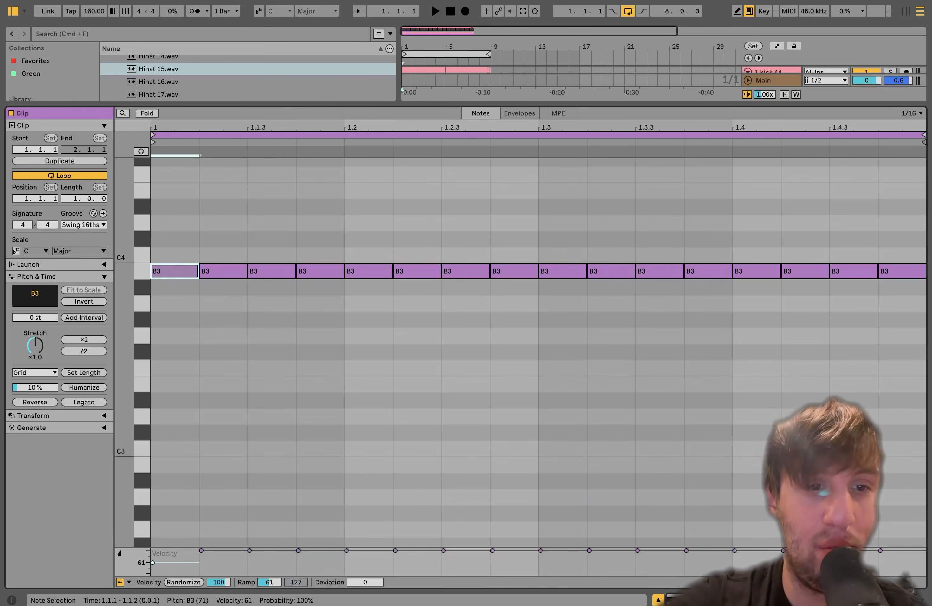
{"action": "left_click", "coordinate": [213, 561]}
{"action": "left_click", "coordinate": [245, 555]}
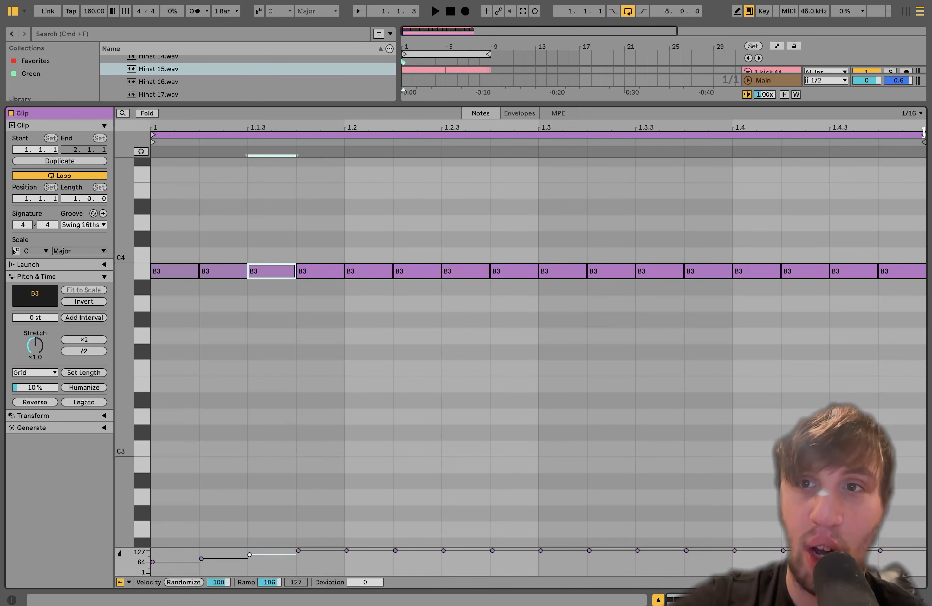
{"action": "mouse_move", "coordinate": [923, 134]}
{"action": "left_mouse_down"}
{"action": "mouse_move", "coordinate": [536, 135]}
{"action": "mouse_move", "coordinate": [335, 228]}
{"action": "left_mouse_up"}
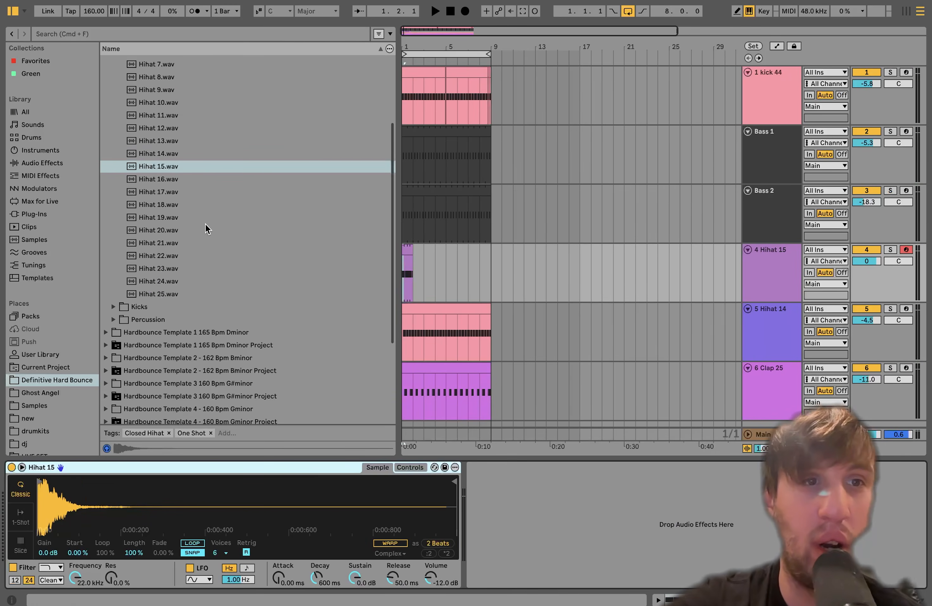
Add an inverted Auto Pan to Hihat 15 with Amount 70.6 %, Rate 1/4, Phase 0° and Shape 36.5 %, and play it
{"action": "key", "text": "space"}
{"action": "left_click", "coordinate": [43, 162]}
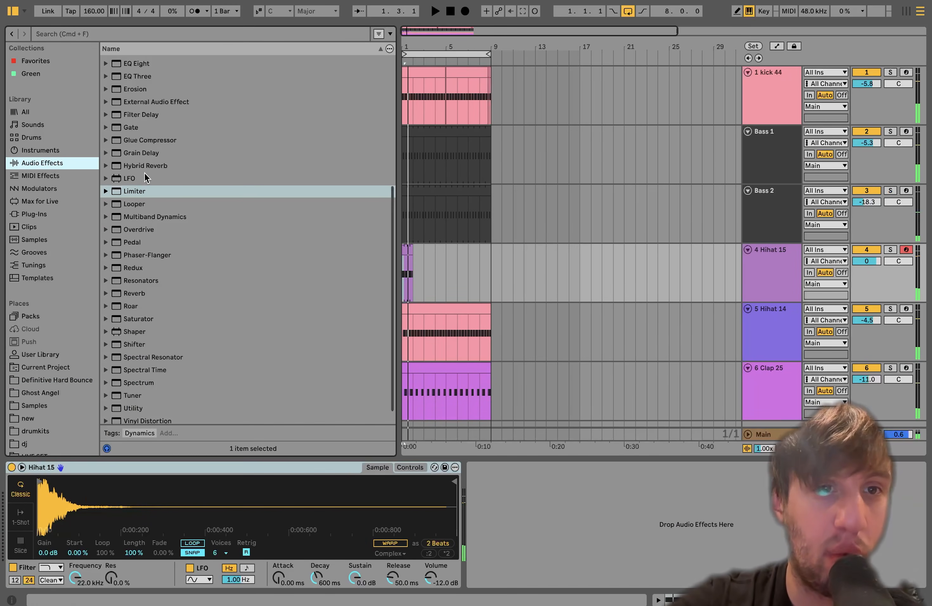
{"action": "scroll", "coordinate": [140, 118], "scroll_direction": "up", "scroll_amount": 5}
{"action": "double_click", "coordinate": [140, 114]}
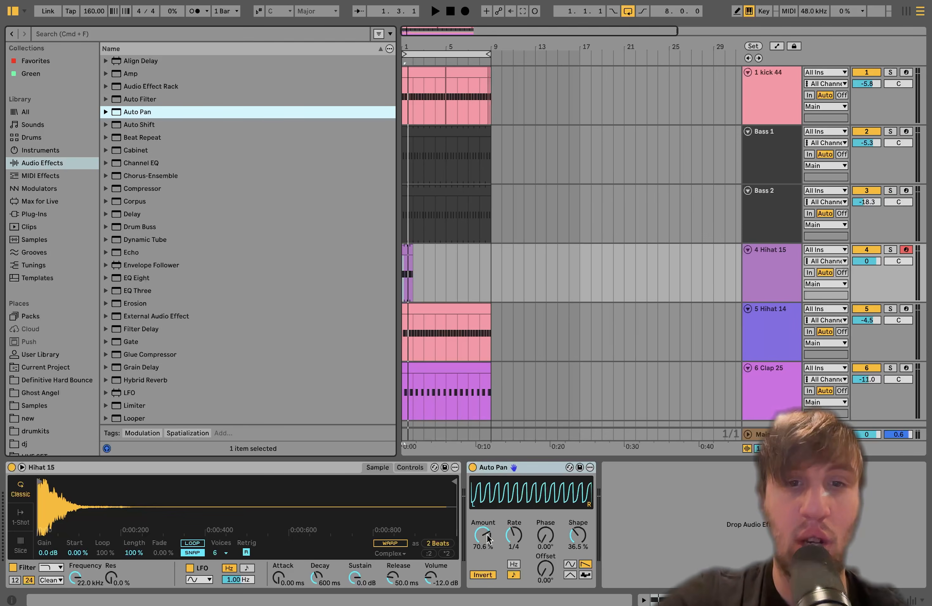
{"action": "key", "text": "space"}
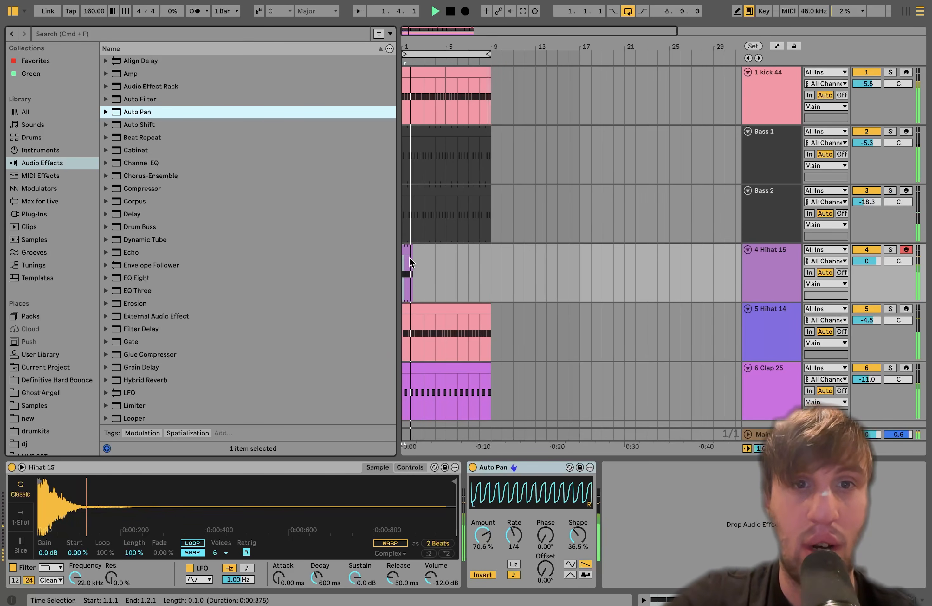
{"action": "key", "text": "space"}
Extend the Hihat 15 clip to bar 9, set its track volume to -4.4 dB and play the arrangement
{"action": "left_click_drag", "start_coordinate": [412, 248], "coordinate": [487, 249]}
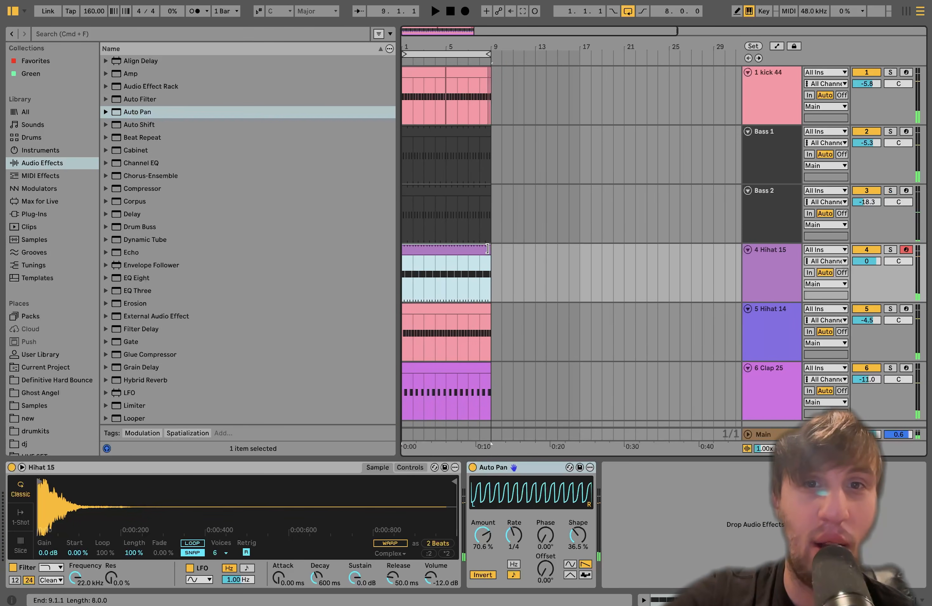
{"action": "left_click", "coordinate": [858, 262]}
{"action": "key", "text": "space"}
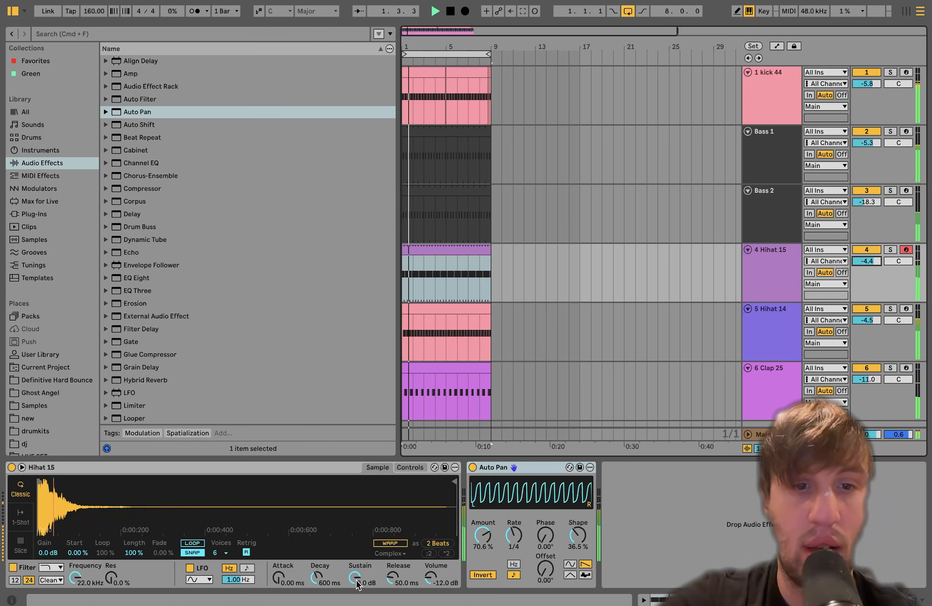
Shape the Hihat 15 sample with a 347 ms decay, sustain at -inf dB and transpose of +5 st, and audition the arrangement
{"action": "left_click_drag", "start_coordinate": [355, 578], "coordinate": [316, 592]}
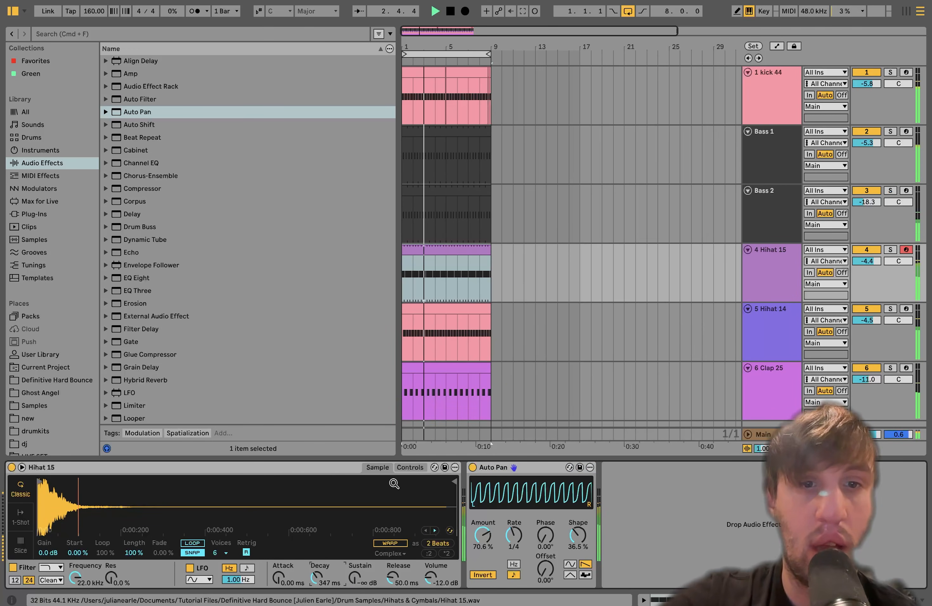
{"action": "left_click", "coordinate": [409, 468]}
{"action": "left_click_drag", "start_coordinate": [397, 544], "coordinate": [398, 536]}
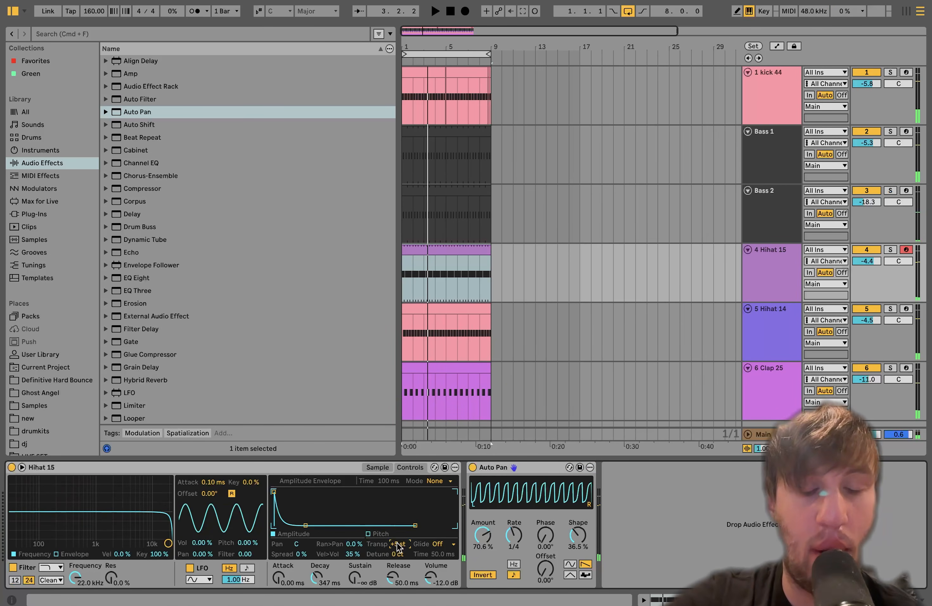
{"action": "key", "text": "space"}
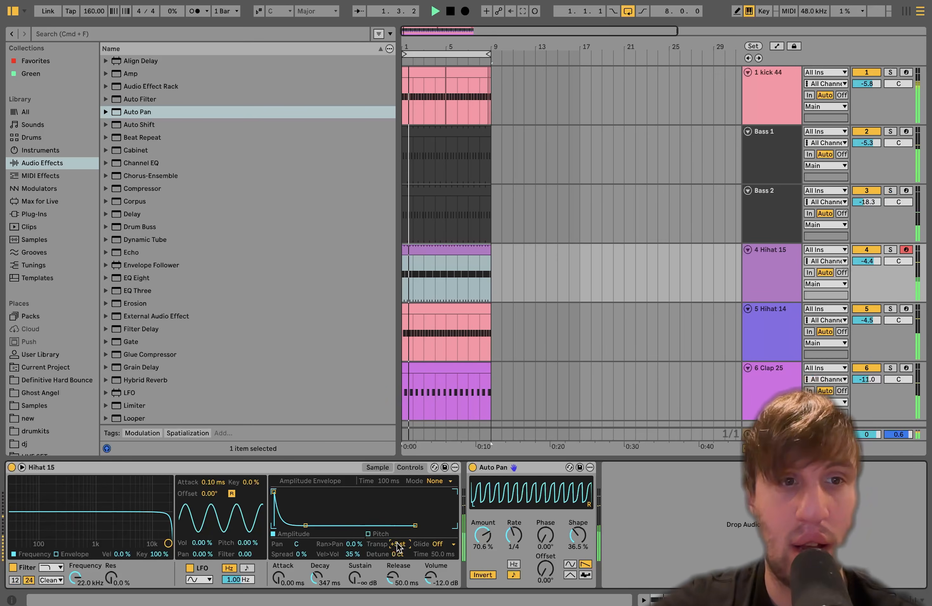
{"action": "left_click_drag", "start_coordinate": [862, 261], "coordinate": [863, 266]}
{"action": "key", "text": "space"}
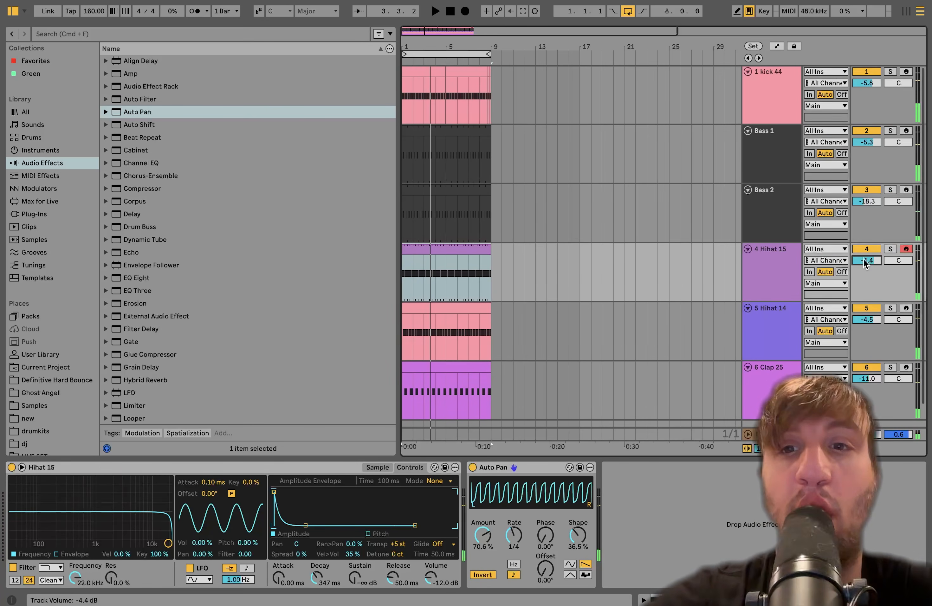
Search the Definitive Hard Bounce folder for "rav" and place Raveloop 20.wav on a new audio track below Clap 25, from bar 1 to bar 9
{"action": "scroll", "coordinate": [787, 315], "scroll_direction": "down", "scroll_amount": 1}
{"action": "left_click", "coordinate": [759, 376]}
{"action": "left_click", "coordinate": [69, 383]}
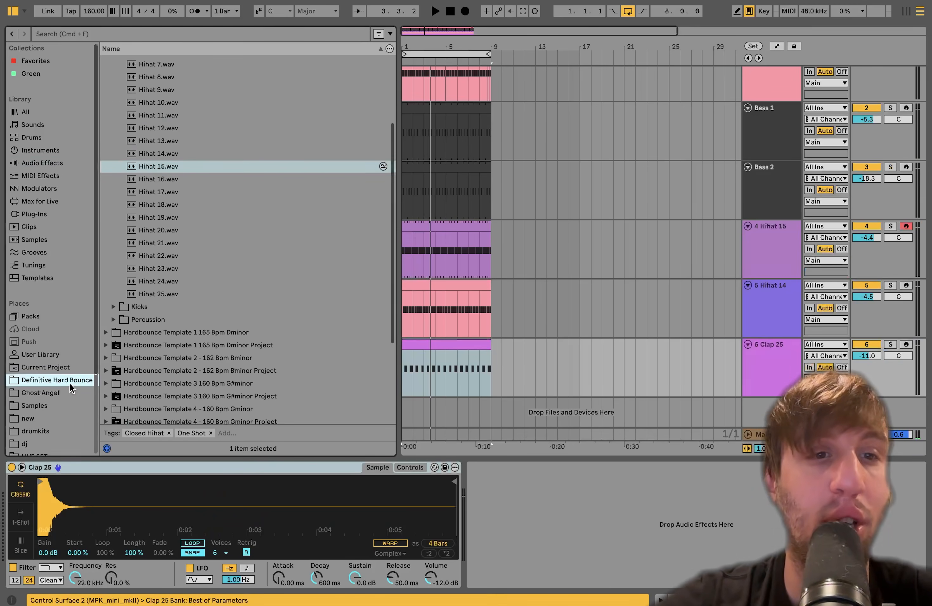
{"action": "left_click", "coordinate": [149, 35]}
{"action": "type", "text": "ra"}
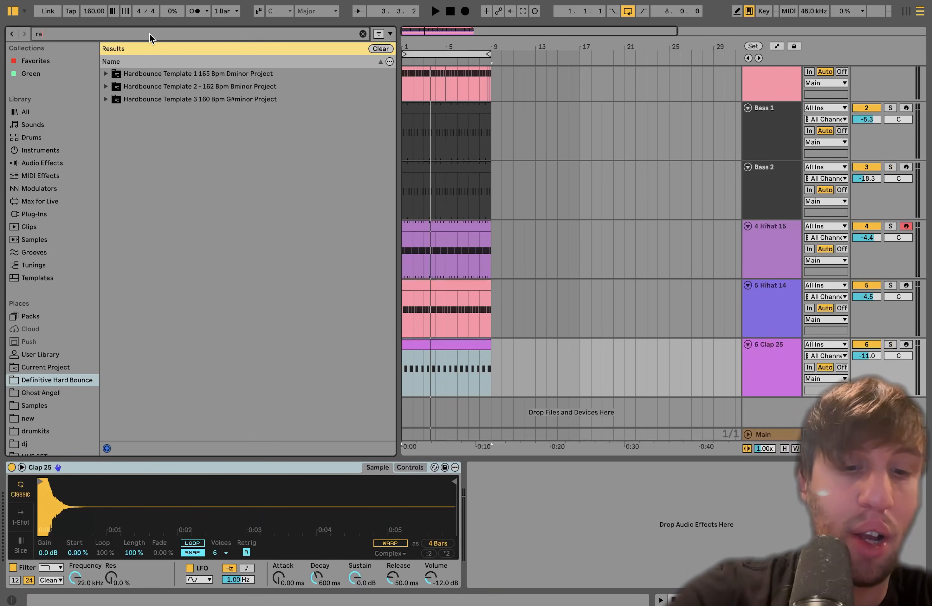
{"action": "key", "text": "Down"}
{"action": "key", "text": "Down"}
{"action": "key", "text": "Down"}
{"action": "key", "text": "Down"}
{"action": "key", "text": "Down"}
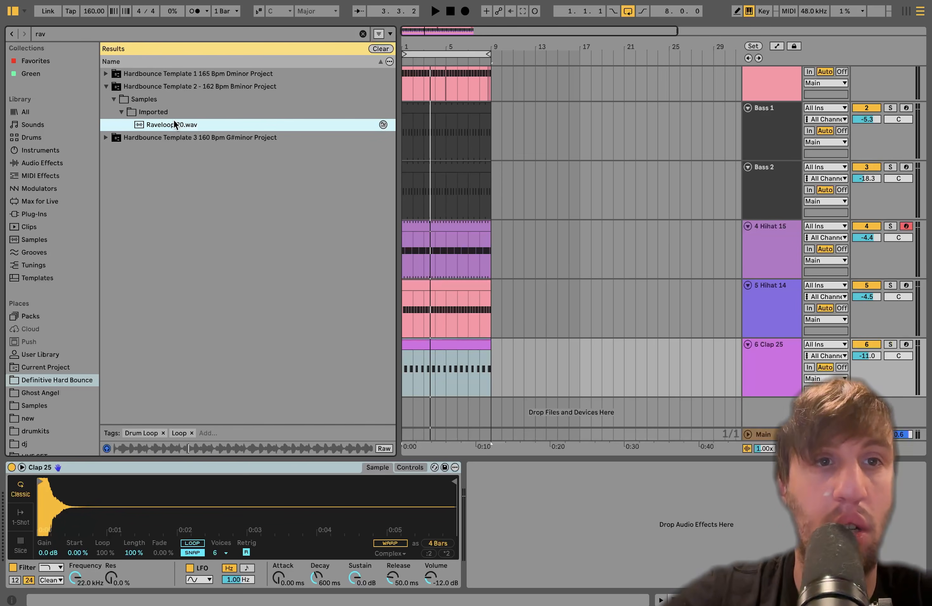
{"action": "left_click_drag", "start_coordinate": [173, 120], "coordinate": [408, 409]}
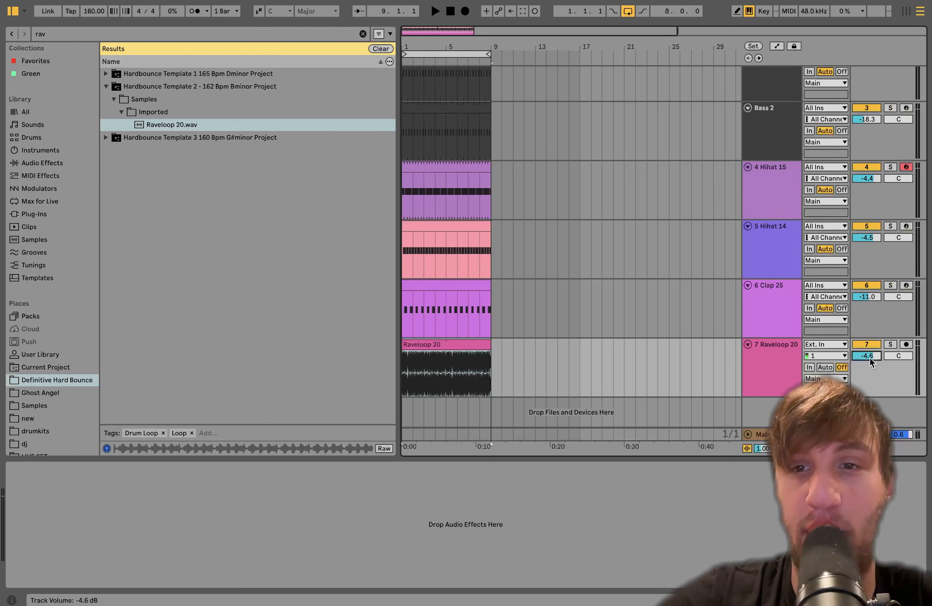
Clear the sample search and add an Auto Pan to the Raveloop 20 track
{"action": "left_click", "coordinate": [379, 49]}
{"action": "left_click", "coordinate": [35, 162]}
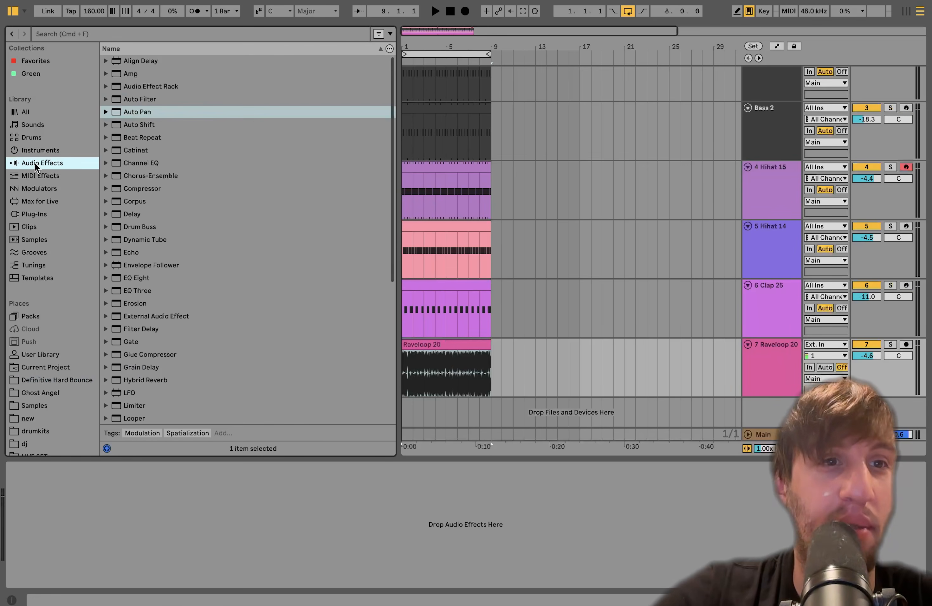
{"action": "left_click", "coordinate": [140, 112]}
{"action": "double_click", "coordinate": [140, 113]}
Add an Auto Filter after the Auto Pan on Raveloop 20, set as a high-pass at 433 Hz
{"action": "double_click", "coordinate": [136, 99]}
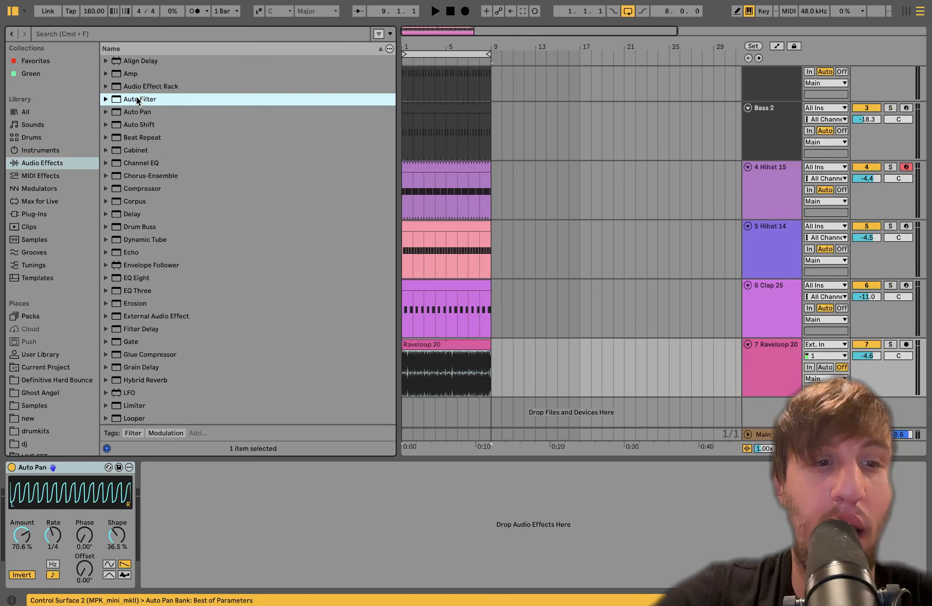
{"action": "left_click", "coordinate": [173, 529]}
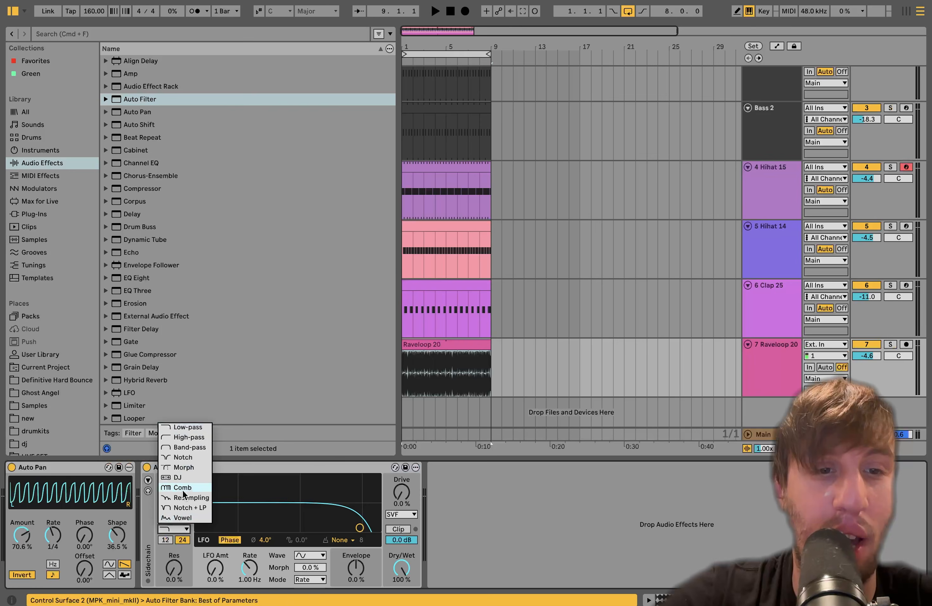
{"action": "left_click", "coordinate": [189, 439]}
{"action": "left_click_drag", "start_coordinate": [278, 526], "coordinate": [278, 528]}
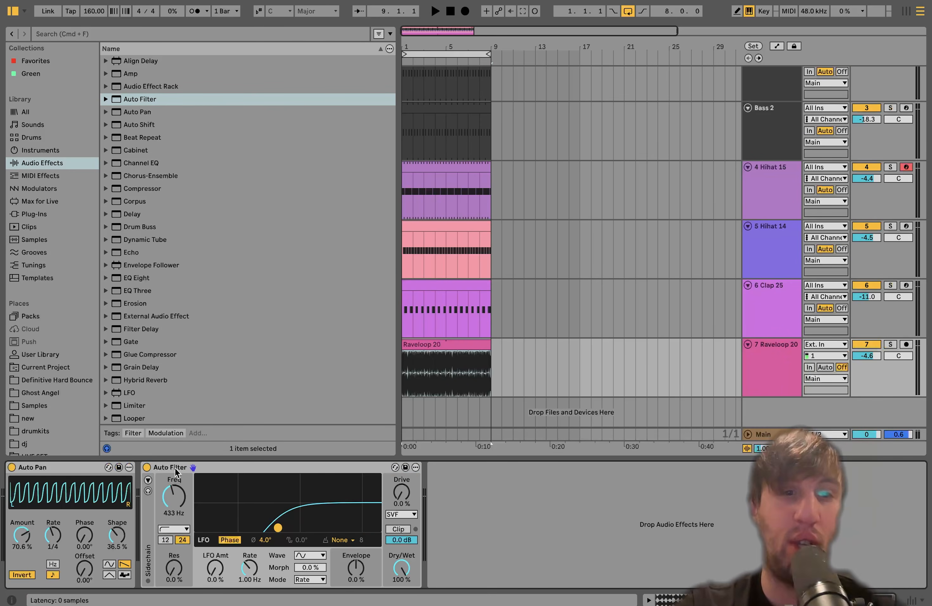
Set Raveloop 20's track volume to -8.4 dB and audition it with Auto Pan bypassed, then re-enabled
{"action": "key", "text": "space"}
{"action": "left_click_drag", "start_coordinate": [873, 361], "coordinate": [873, 378]}
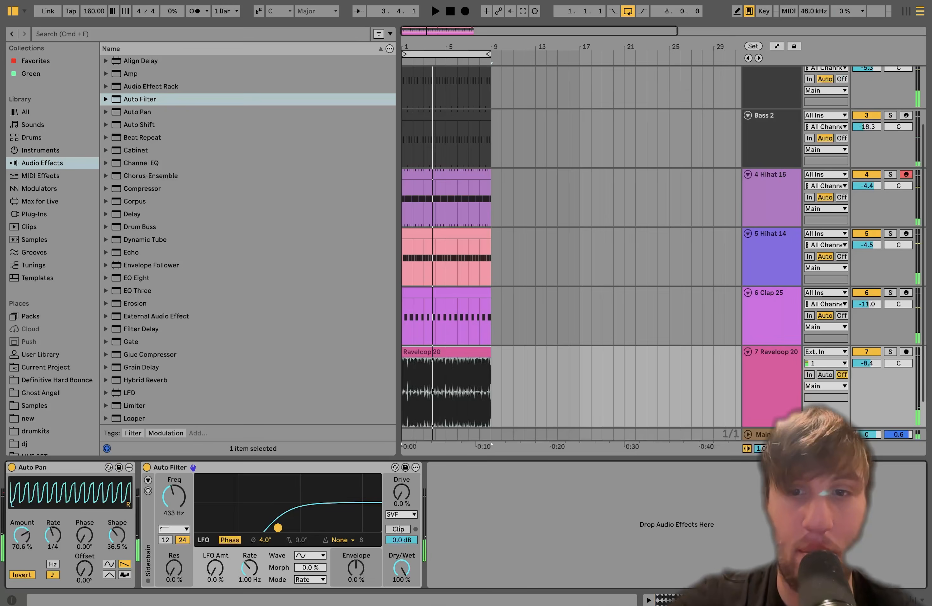
{"action": "left_click", "coordinate": [12, 467]}
{"action": "key", "text": "space"}
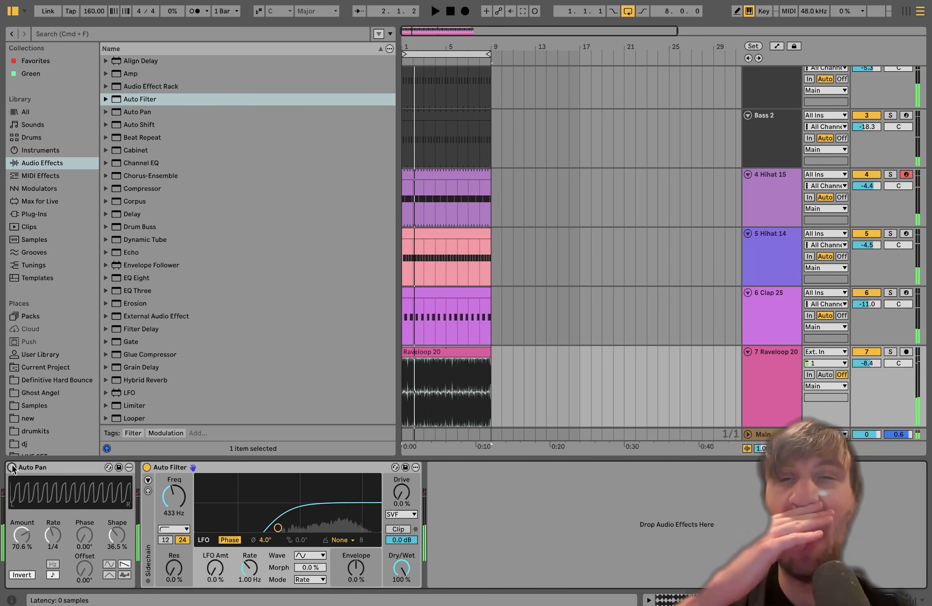
{"action": "left_click", "coordinate": [12, 467]}
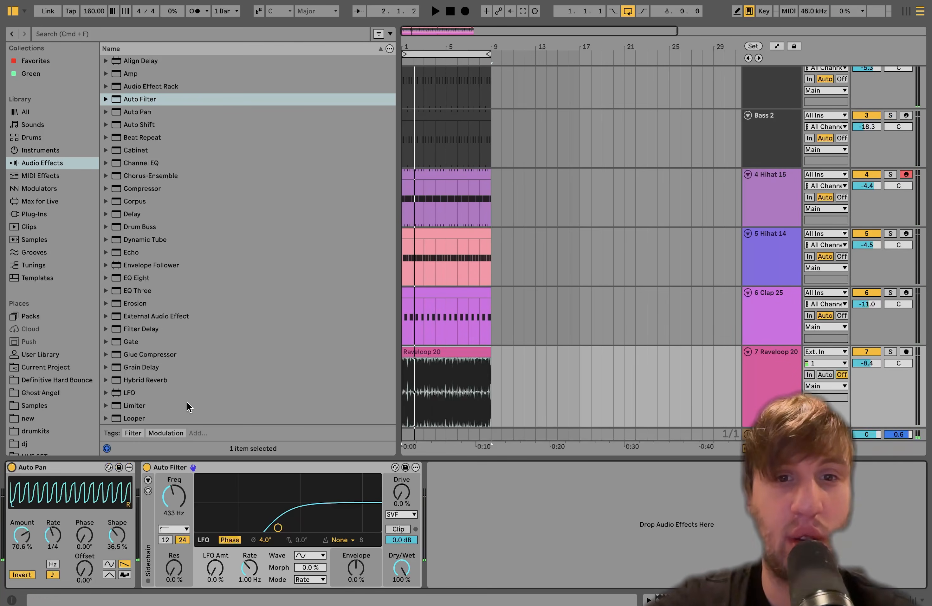
Pitch the Raveloop 20 clip to -2 semitones and play the arrangement
{"action": "double_click", "coordinate": [427, 350]}
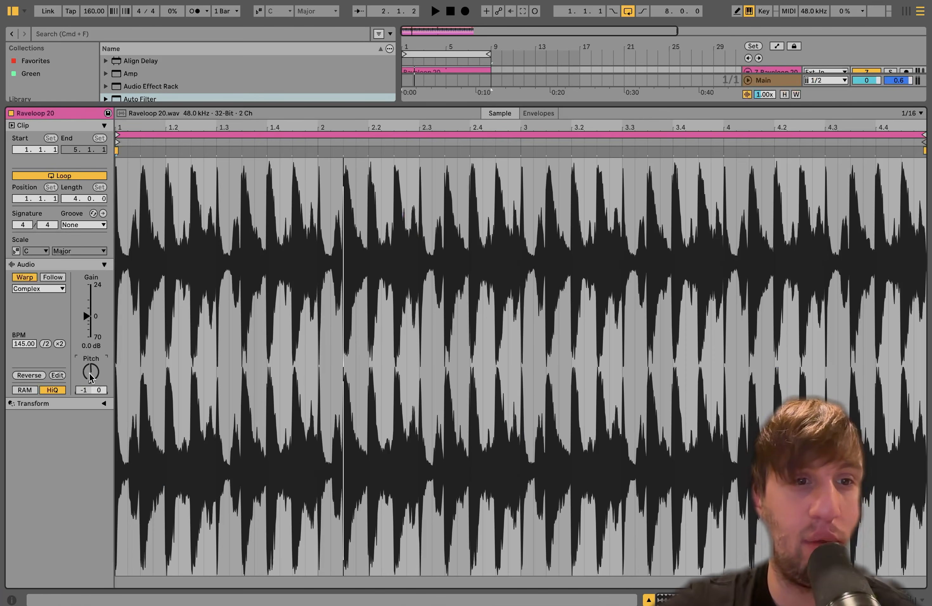
{"action": "left_click_drag", "start_coordinate": [91, 377], "coordinate": [90, 374]}
{"action": "key", "text": "space"}
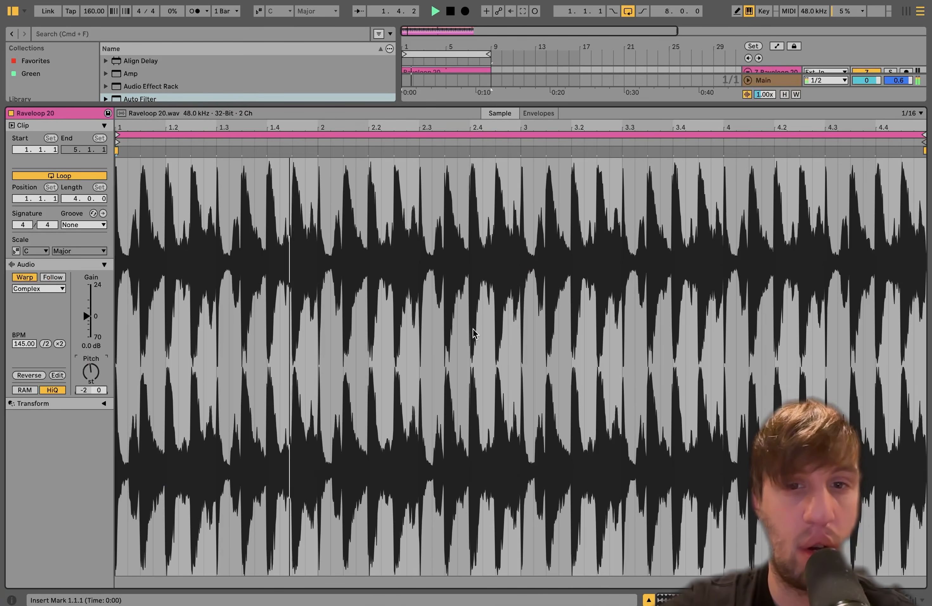
{"action": "left_click", "coordinate": [890, 600]}
{"action": "scroll", "coordinate": [751, 367], "scroll_direction": "down", "scroll_amount": 2}
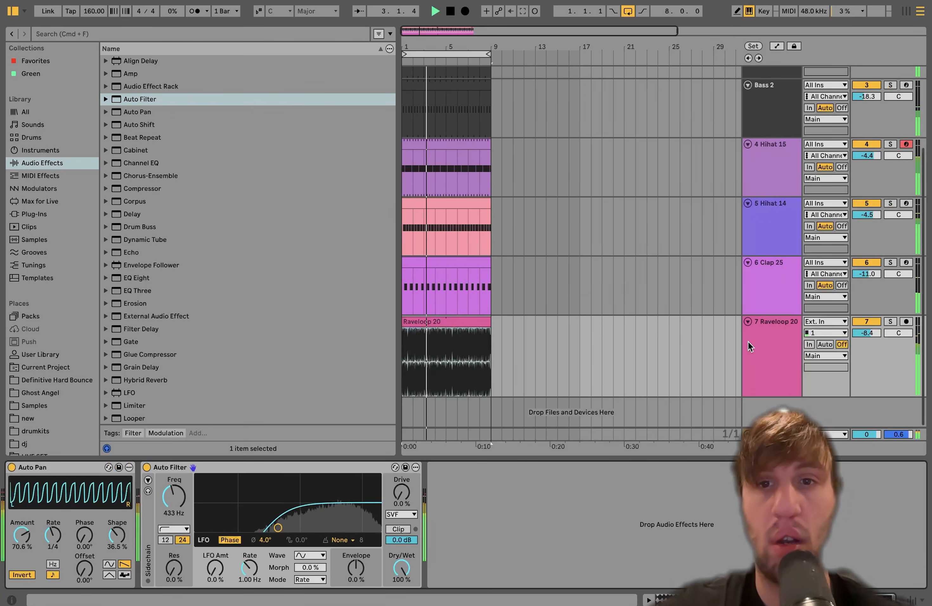
Set Raveloop 20's track volume to -9.2 dB and collapse the track
{"action": "left_click", "coordinate": [747, 322]}
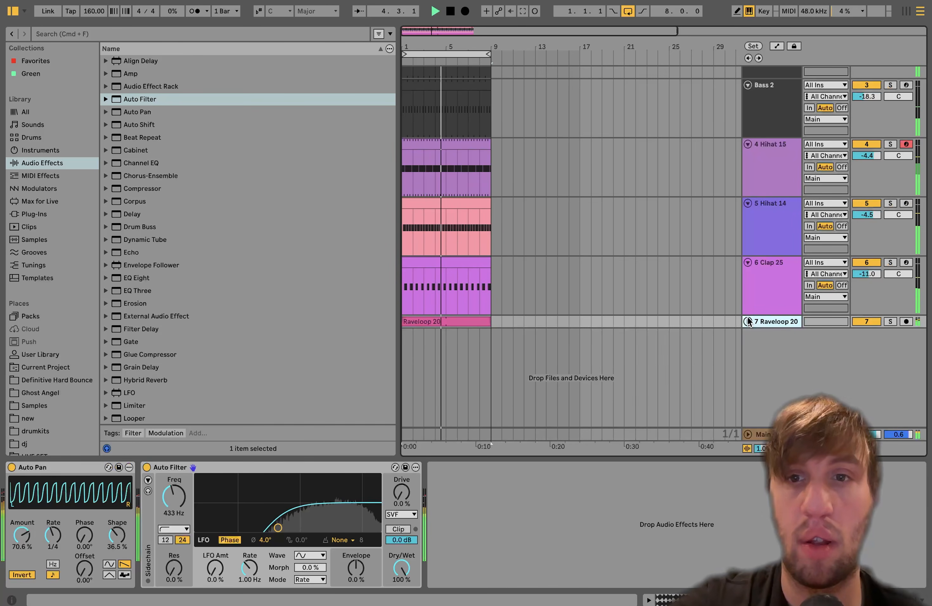
{"action": "left_click", "coordinate": [746, 319]}
{"action": "key", "text": "space"}
{"action": "left_click_drag", "start_coordinate": [878, 336], "coordinate": [878, 339]}
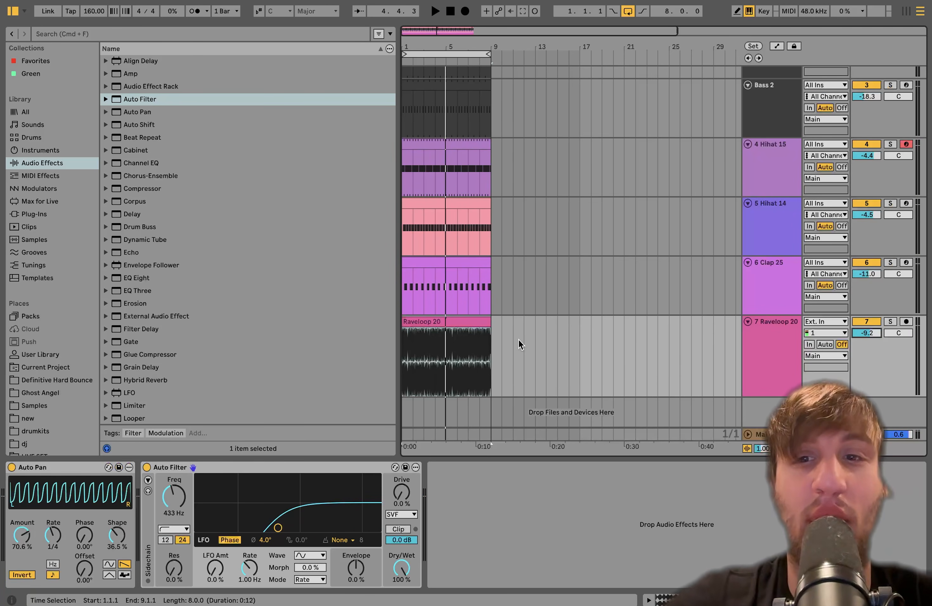
{"action": "left_click", "coordinate": [748, 321]}
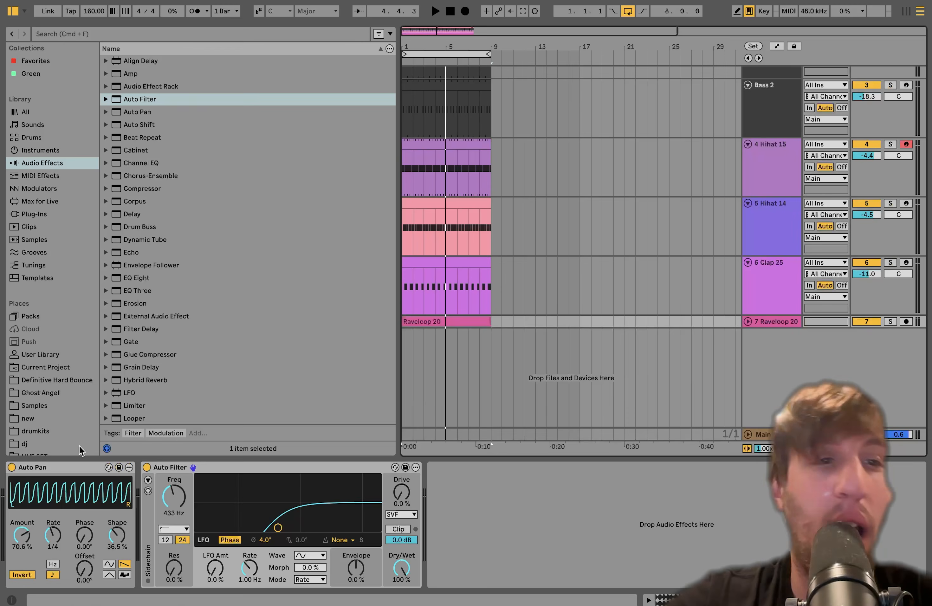
Search the Definitive Hard Bounce folder for "voca" and preview FA2706_fx_vocal.wav and GROUP VOCA.wav from the template projects
{"action": "left_click", "coordinate": [53, 380]}
{"action": "left_click", "coordinate": [131, 34]}
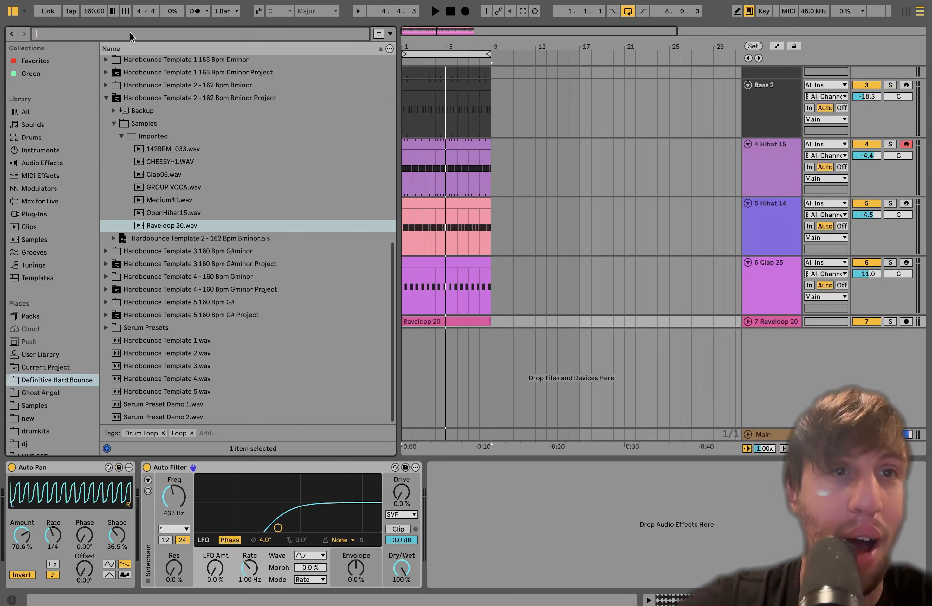
{"action": "type", "text": "voca"}
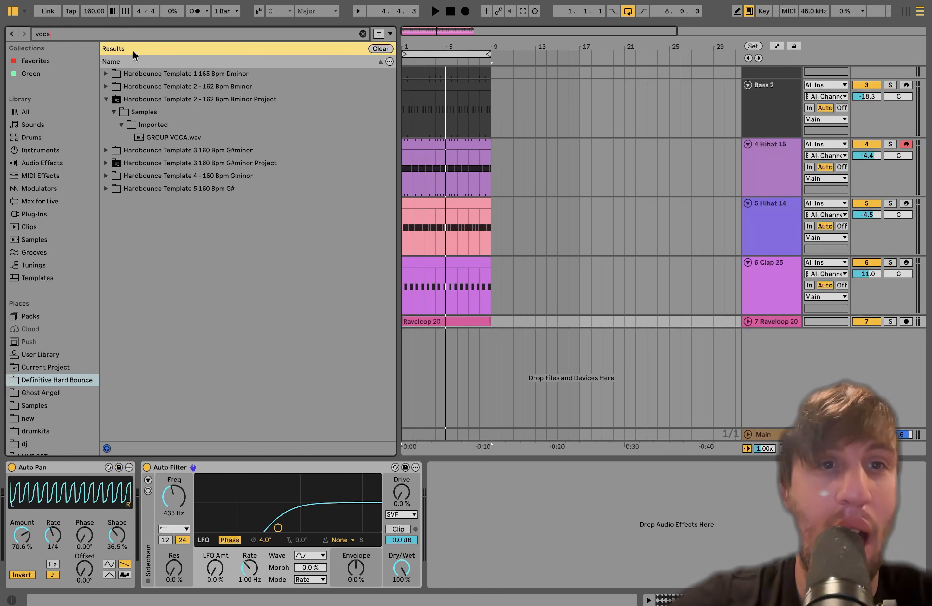
{"action": "left_click", "coordinate": [103, 163]}
{"action": "left_click", "coordinate": [113, 138]}
{"action": "left_click", "coordinate": [121, 150]}
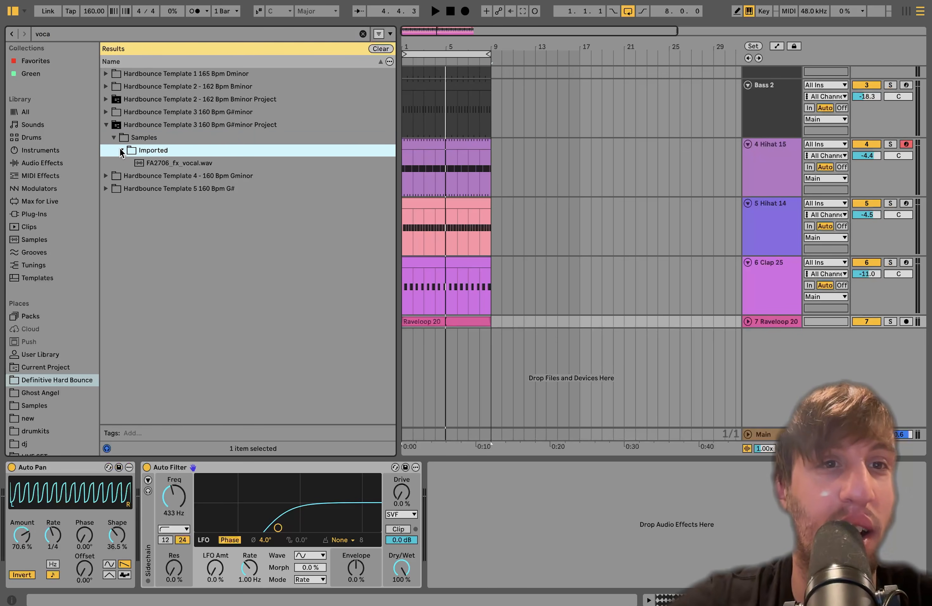
{"action": "left_click", "coordinate": [149, 163]}
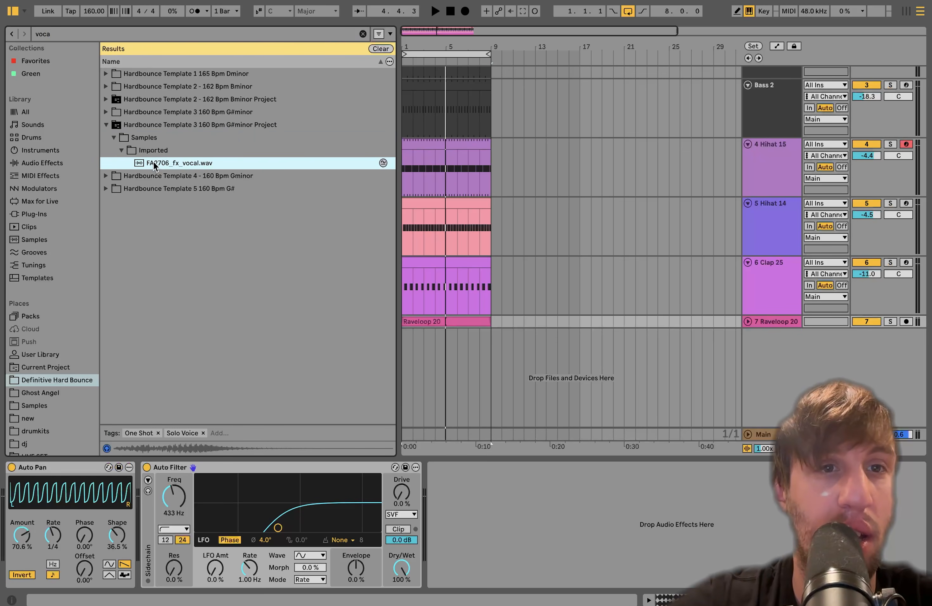
{"action": "left_click", "coordinate": [107, 104]}
{"action": "left_click", "coordinate": [143, 138]}
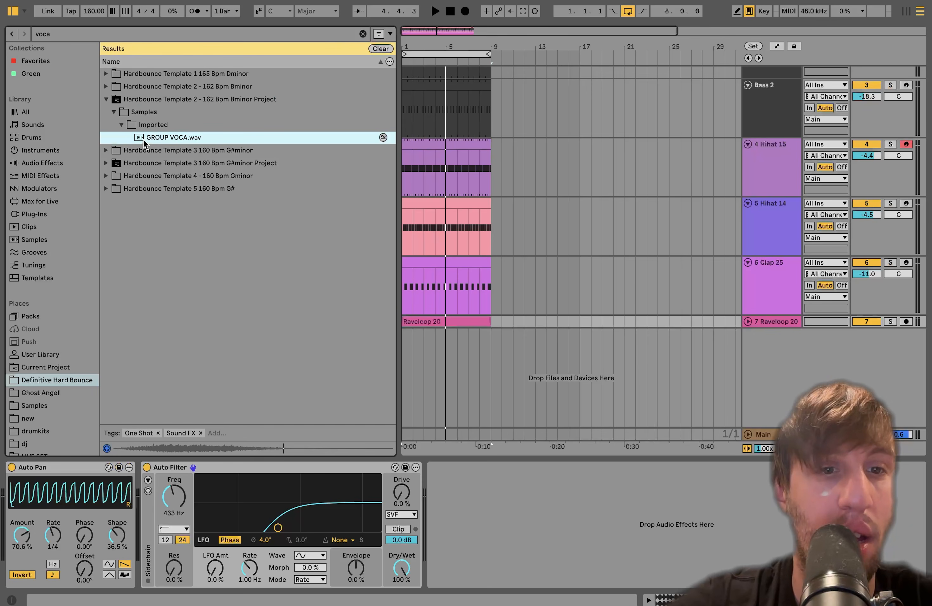
{"action": "left_click", "coordinate": [106, 163]}
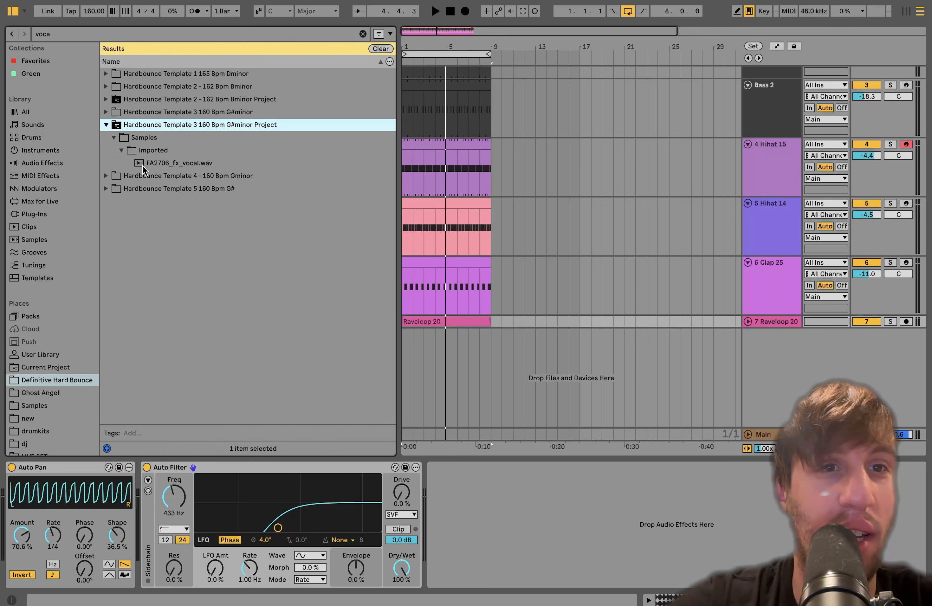
{"action": "left_click", "coordinate": [157, 163]}
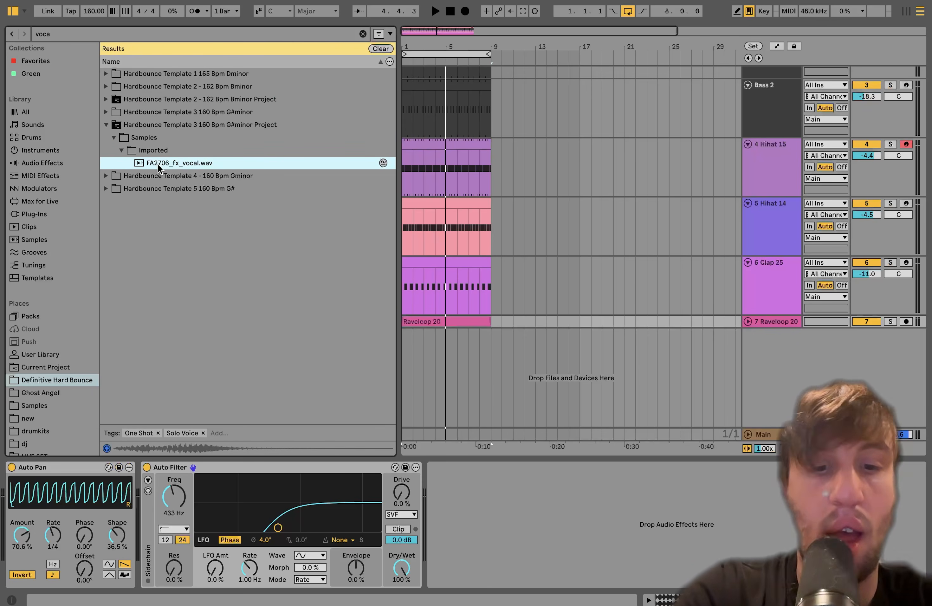
Load FA2706_fx_vocal.wav and GROUP VOCA.wav as Simpler instruments on two separate new MIDI tracks
{"action": "double_click", "coordinate": [157, 165]}
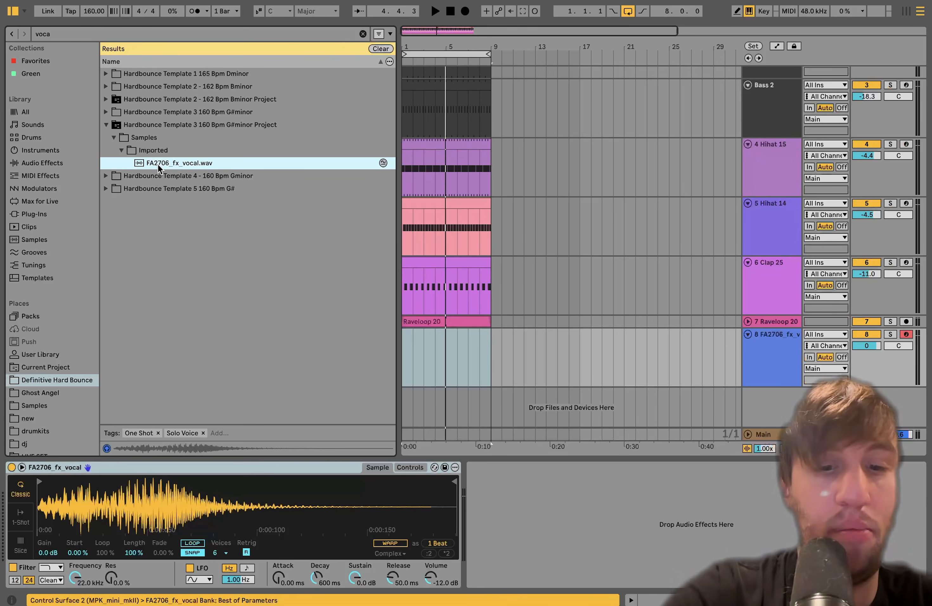
{"action": "key", "text": "ctrl+shift+t"}
{"action": "left_click", "coordinate": [106, 99]}
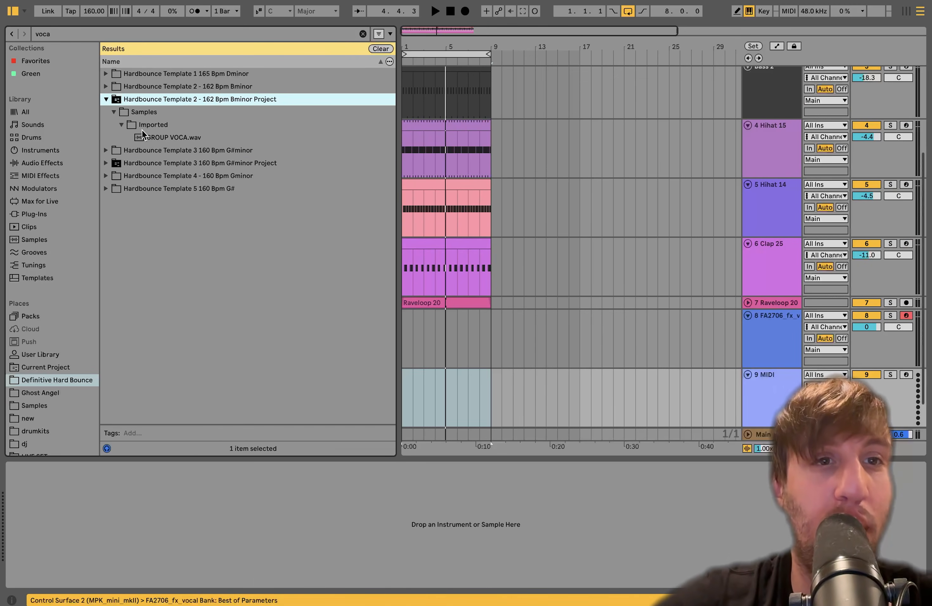
{"action": "double_click", "coordinate": [148, 137]}
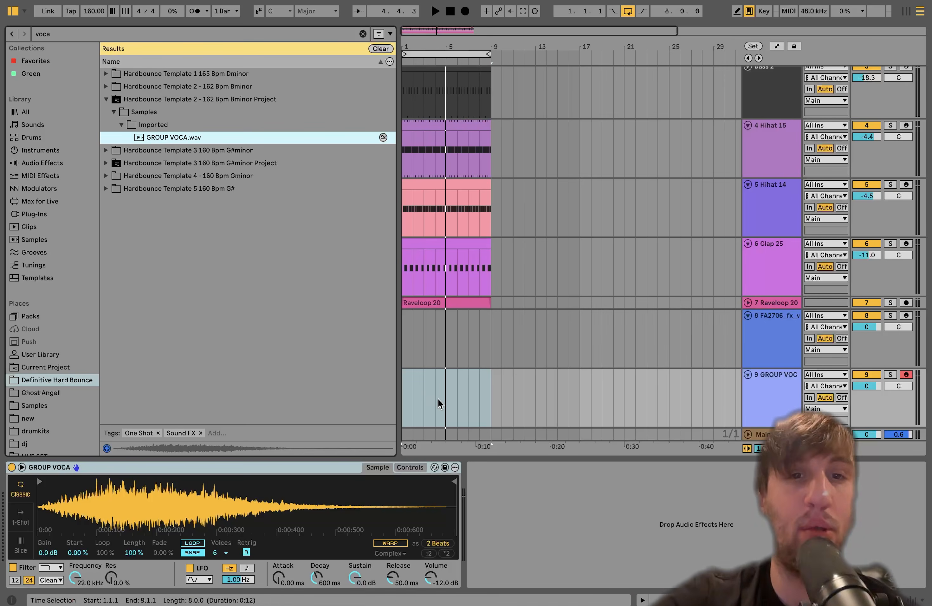
Solo the FA2706_fx_vocal and GROUP VOCA tracks together
{"action": "left_click_drag", "start_coordinate": [438, 399], "coordinate": [404, 397]}
{"action": "left_click", "coordinate": [787, 332]}
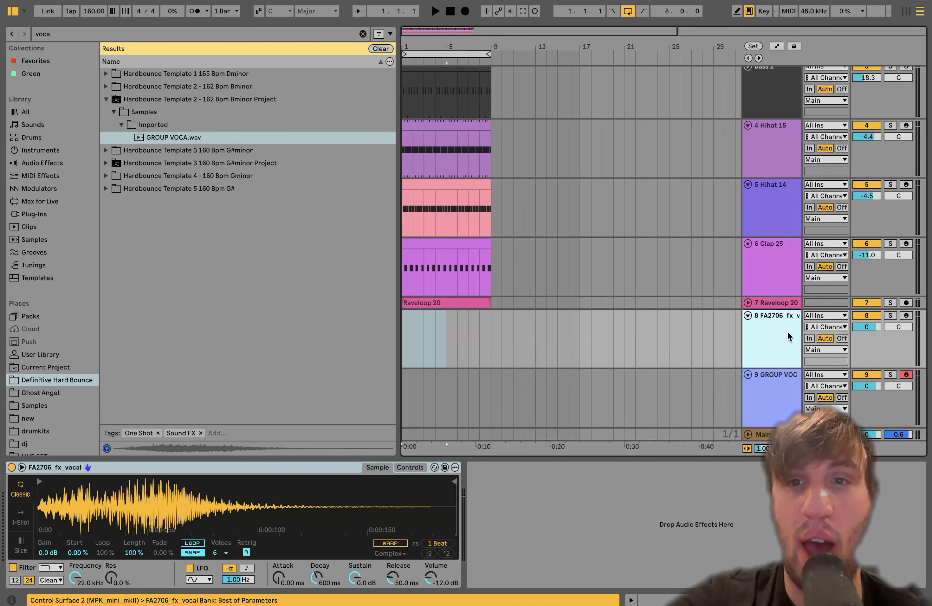
{"action": "left_click", "coordinate": [782, 399], "text": "shift"}
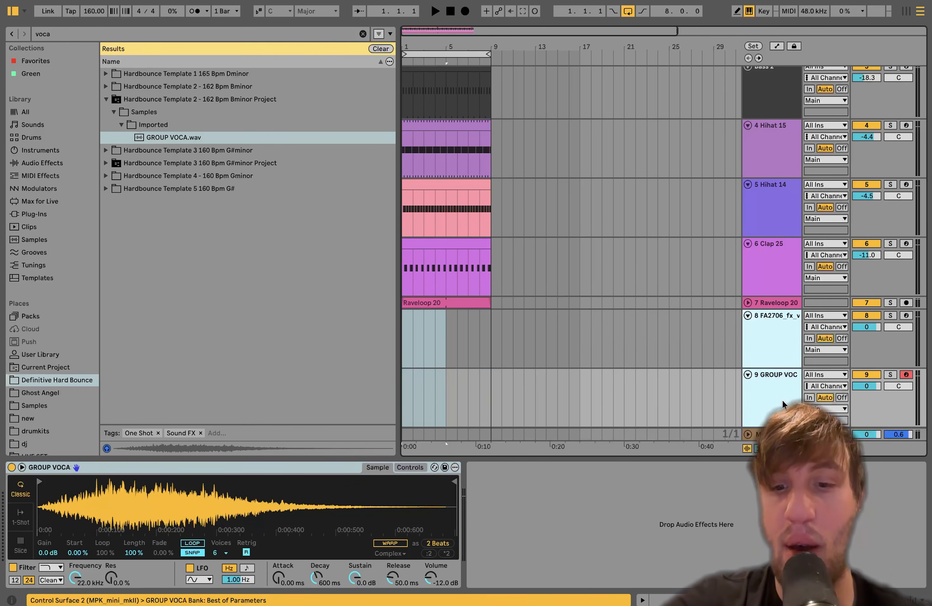
{"action": "left_click", "coordinate": [890, 375]}
Create a four-bar MIDI clip on the GROUP VOCA track and fill it with consecutive two-bar C3 notes
{"action": "scroll", "coordinate": [893, 372], "scroll_direction": "down", "scroll_amount": 2}
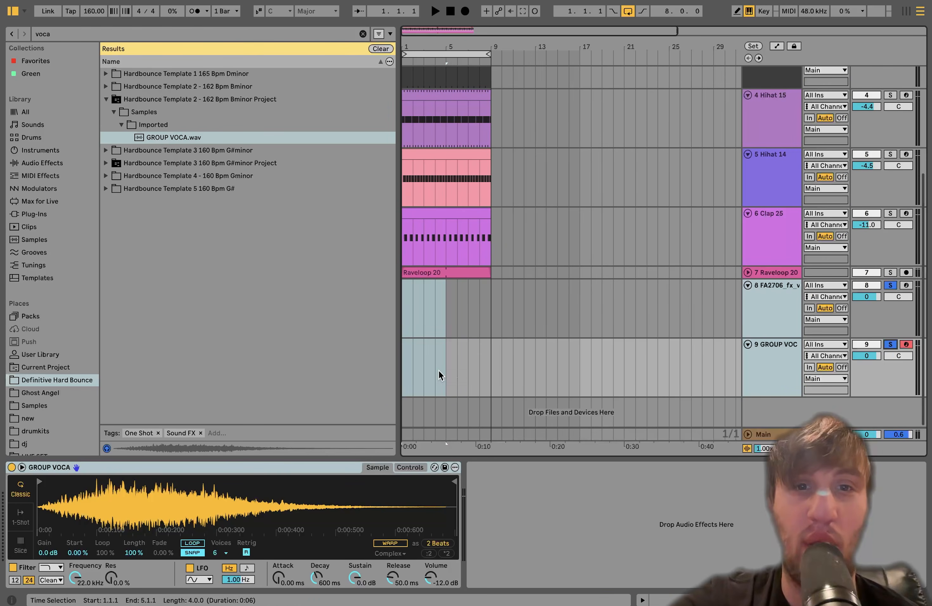
{"action": "left_click_drag", "start_coordinate": [450, 370], "coordinate": [376, 358]}
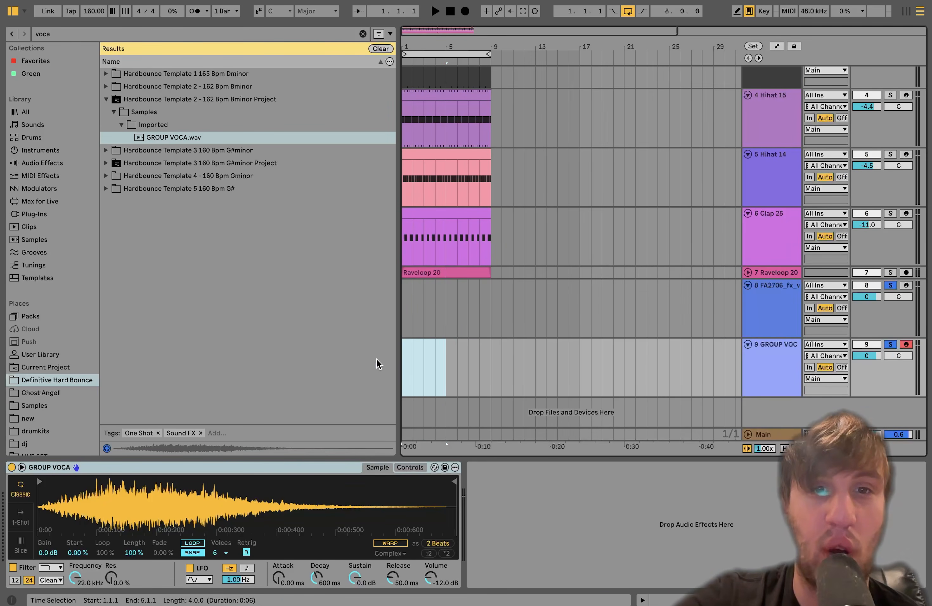
{"action": "key", "text": "ctrl+shift+m"}
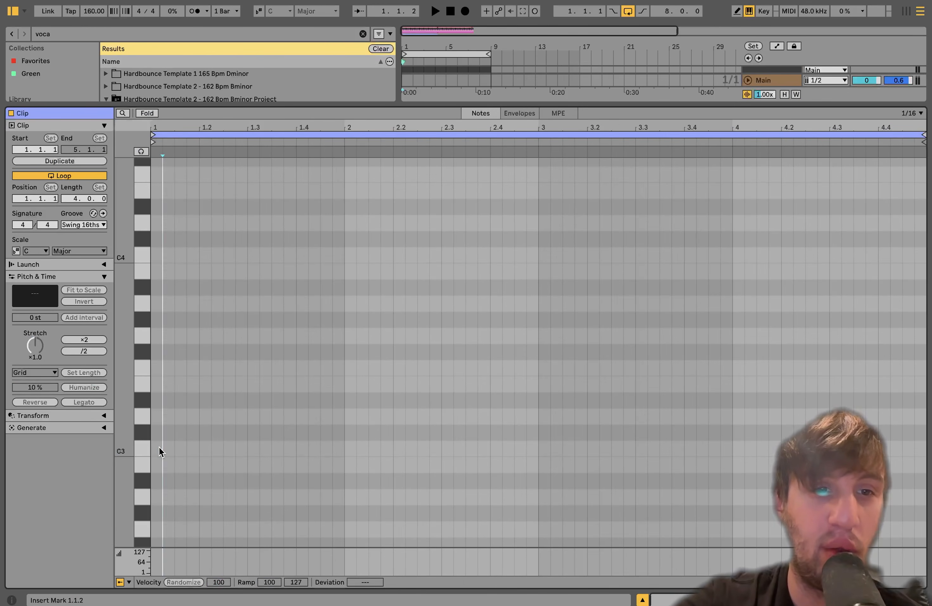
{"action": "left_click_drag", "start_coordinate": [158, 448], "coordinate": [527, 467]}
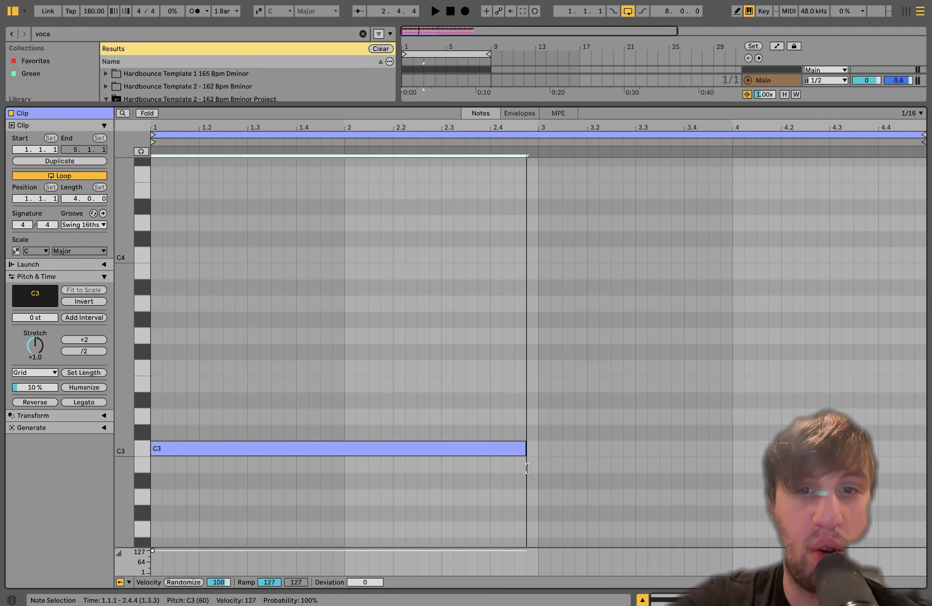
{"action": "key", "text": "space"}
{"action": "key", "text": "ctrl+d"}
{"action": "key", "text": "ctrl+d"}
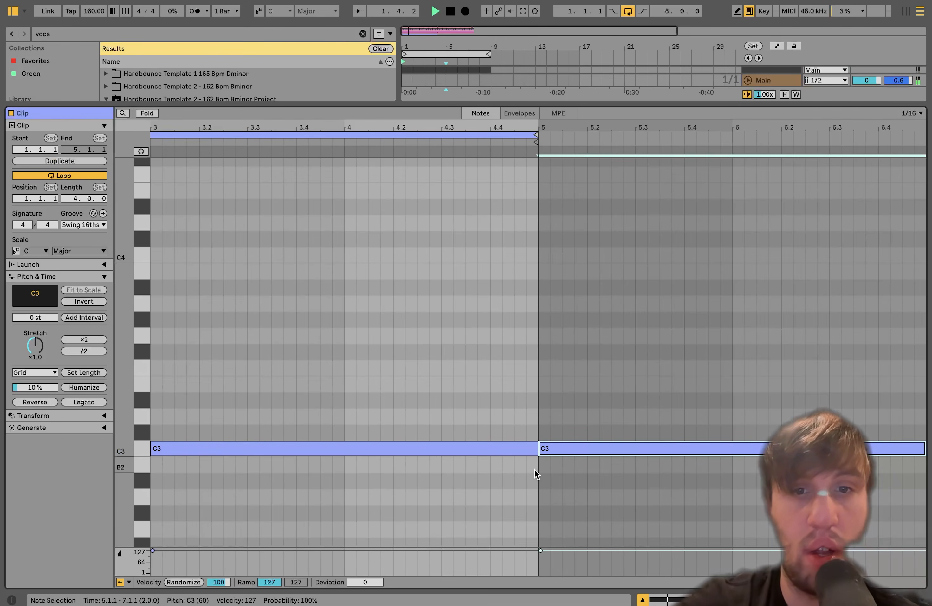
Transpose the GROUP VOCA Simpler by +4 st and play it back
{"action": "key", "text": "shift+Tab"}
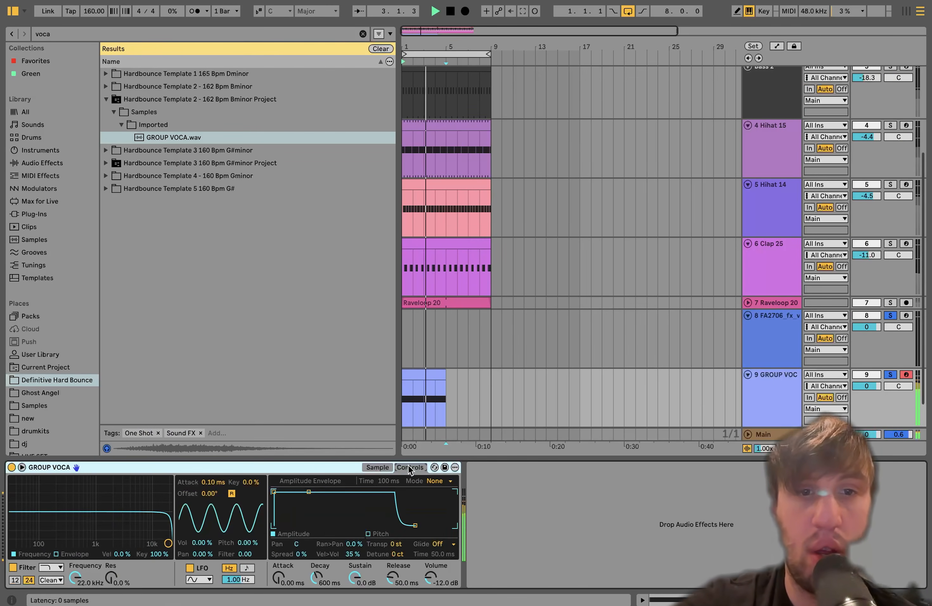
{"action": "left_click", "coordinate": [410, 467]}
{"action": "key", "text": "space"}
{"action": "mouse_move", "coordinate": [399, 545]}
{"action": "left_mouse_down"}
{"action": "mouse_move", "coordinate": [400, 527]}
{"action": "mouse_move", "coordinate": [399, 536]}
{"action": "left_mouse_up"}
{"action": "key", "text": "space"}
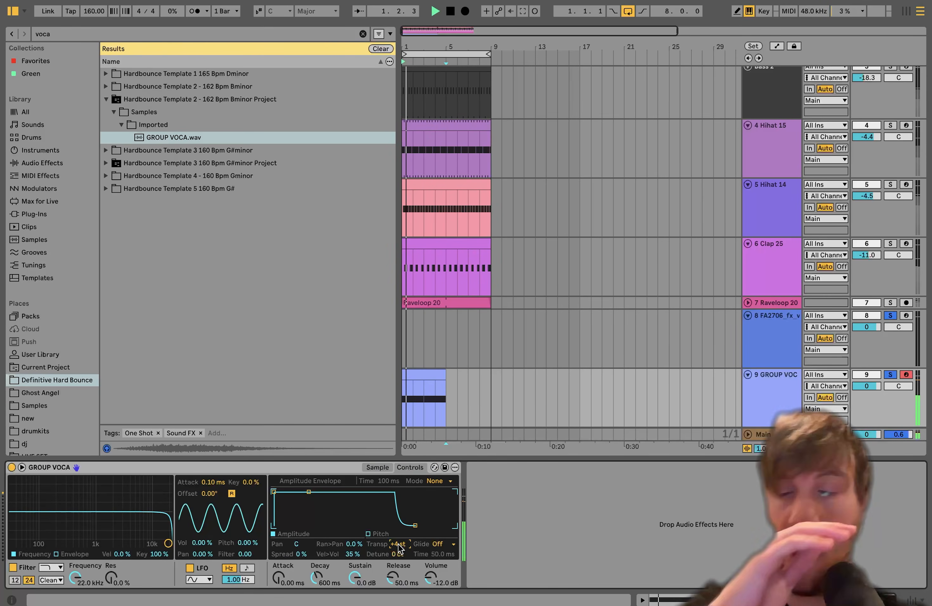
{"action": "key", "text": "space"}
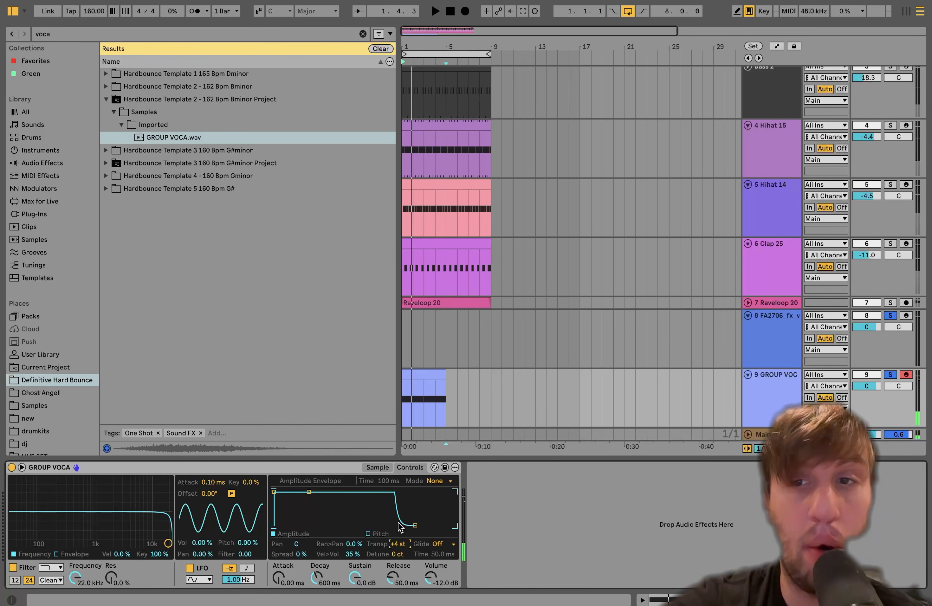
Create a two-bar MIDI clip on the FA2706_fx_vocal track with sixteenth C3 notes at 1.2.3 and 1.3.3
{"action": "left_click", "coordinate": [417, 347]}
{"action": "key", "text": "ctrl+shift+m"}
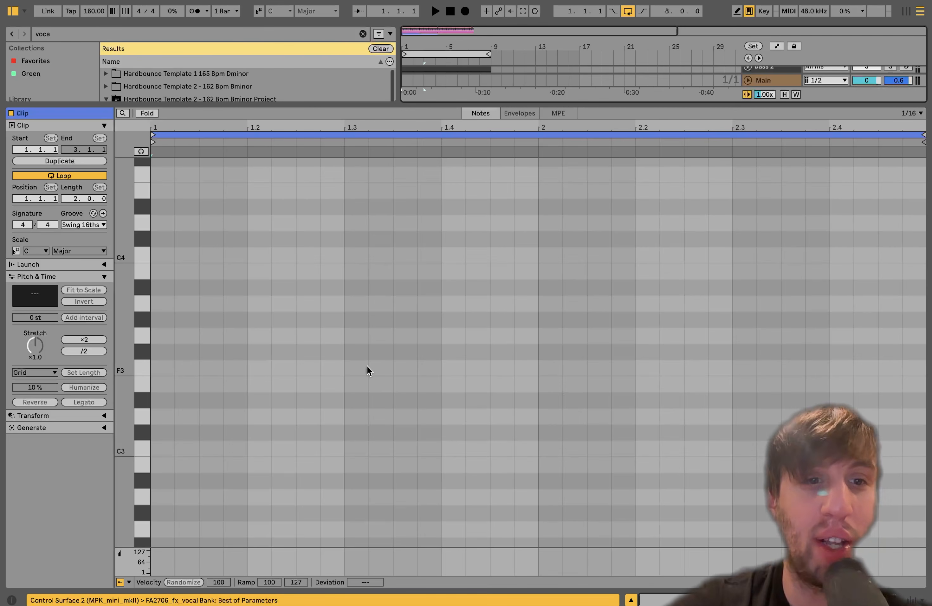
{"action": "key", "text": "space"}
{"action": "double_click", "coordinate": [307, 449]}
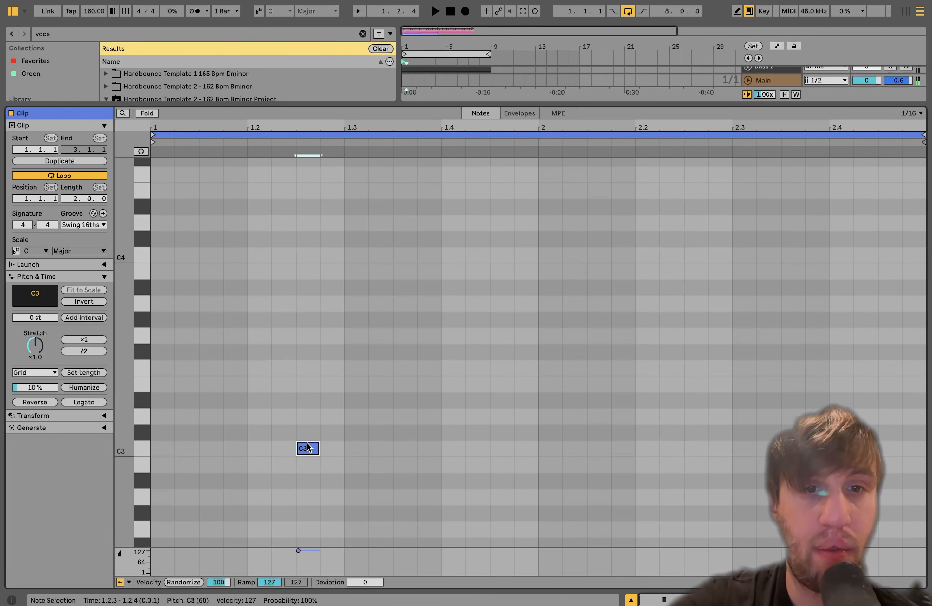
{"action": "double_click", "coordinate": [409, 447]}
{"action": "key", "text": "space"}
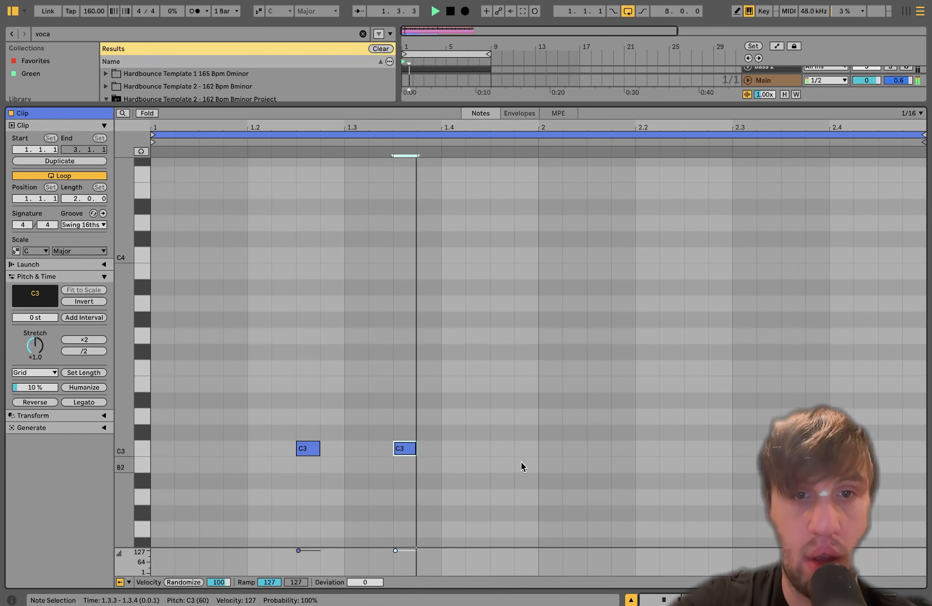
{"action": "key", "text": "space"}
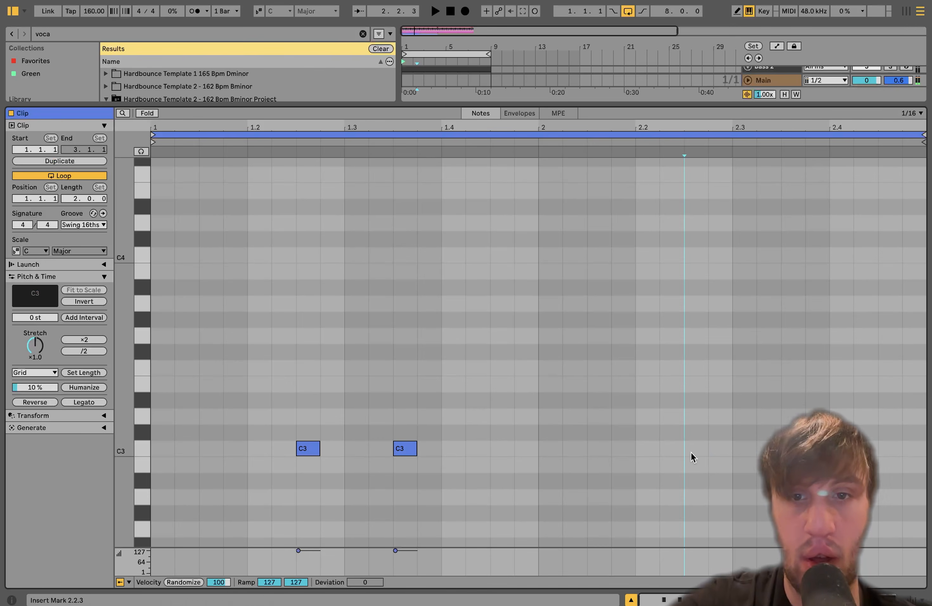
Add C3 notes at 2.2.3, 2.3.3, 2.4.3 and 2.4.4, shorten the last two, and play the pattern
{"action": "double_click", "coordinate": [693, 449]}
{"action": "double_click", "coordinate": [792, 448]}
{"action": "double_click", "coordinate": [888, 449]}
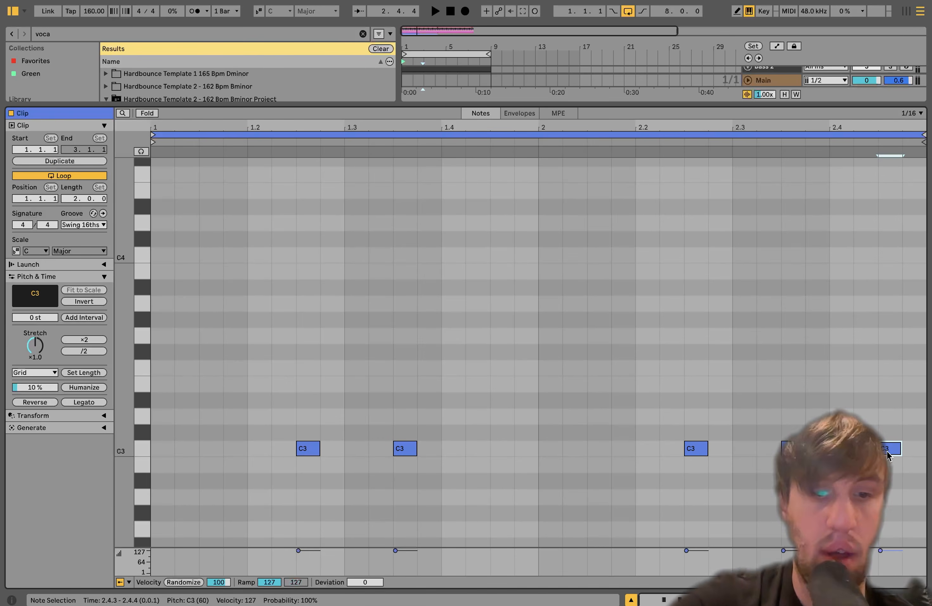
{"action": "left_click_drag", "start_coordinate": [895, 417], "coordinate": [924, 466]}
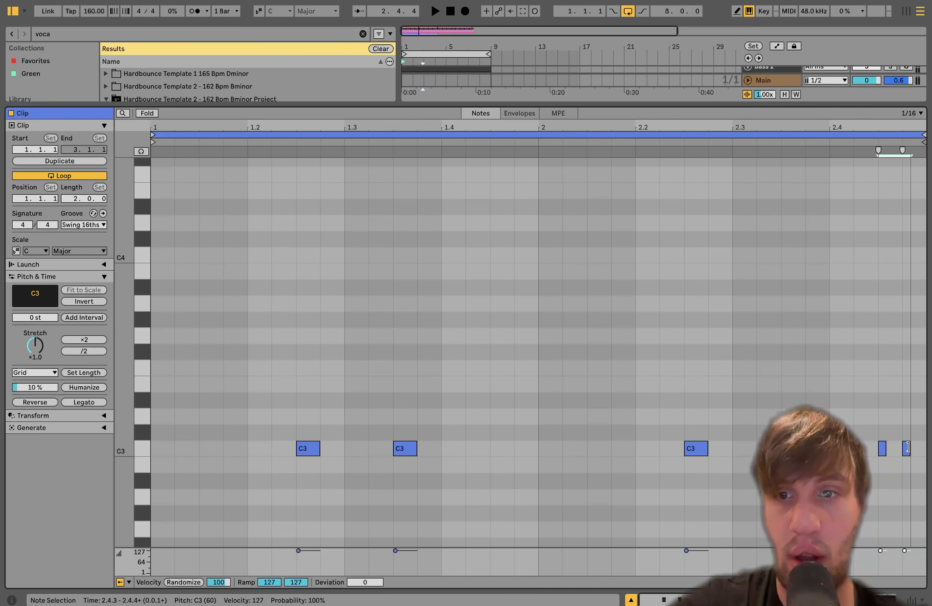
{"action": "key", "text": "space"}
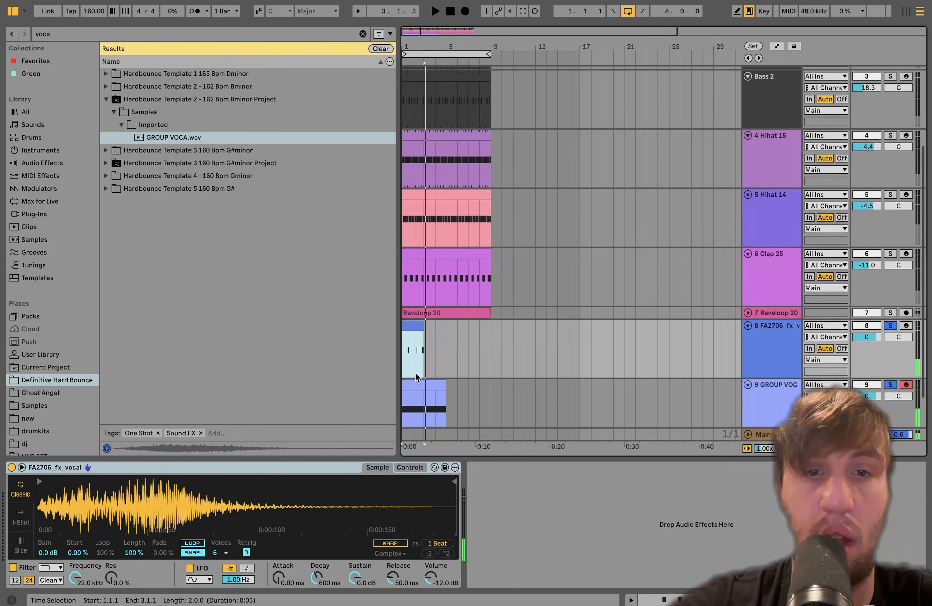
Extend the FA2706_fx_vocal and GROUP VOCA clips so both repeat up to bar 9
{"action": "left_click_drag", "start_coordinate": [424, 300], "coordinate": [446, 300]}
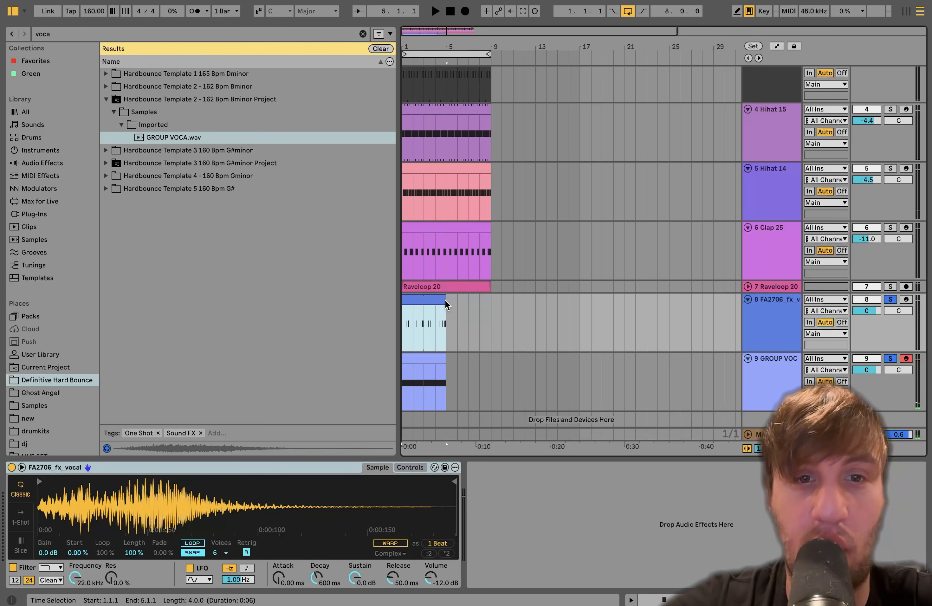
{"action": "left_click", "coordinate": [430, 362]}
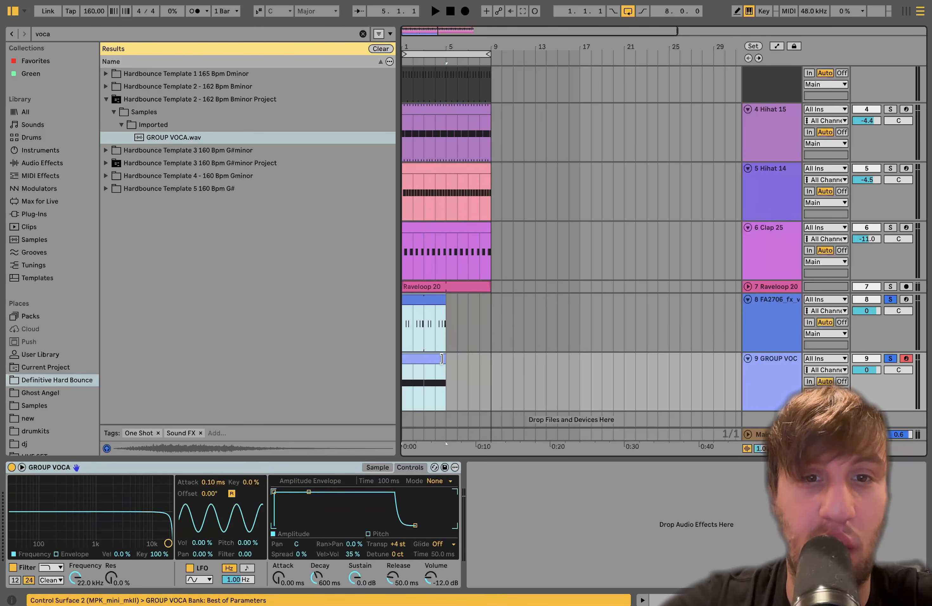
{"action": "left_click_drag", "start_coordinate": [446, 359], "coordinate": [491, 359]}
Group the FA2706_fx_vocal and GROUP VOCA tracks together
{"action": "left_click", "coordinate": [783, 330]}
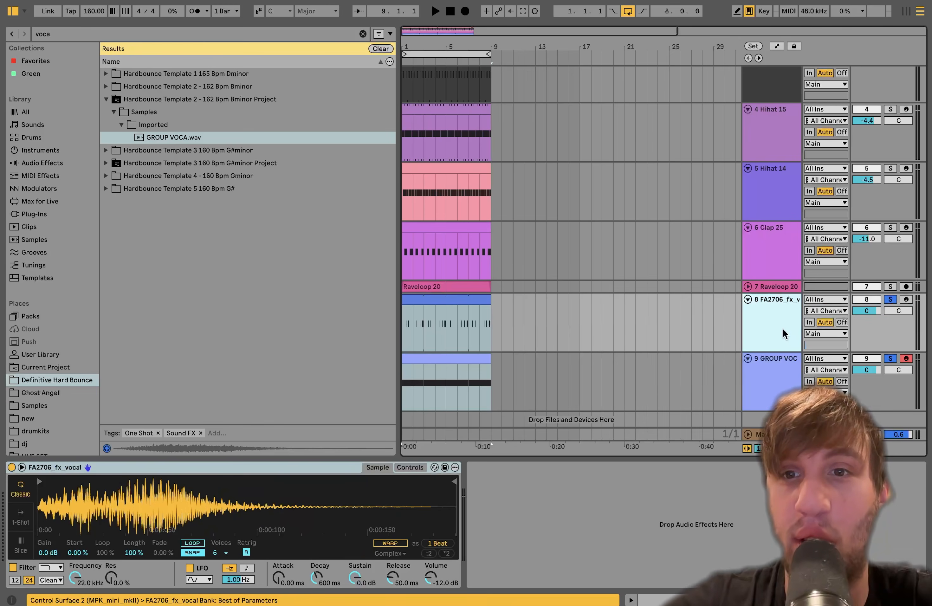
{"action": "left_click", "coordinate": [780, 356], "text": "shift"}
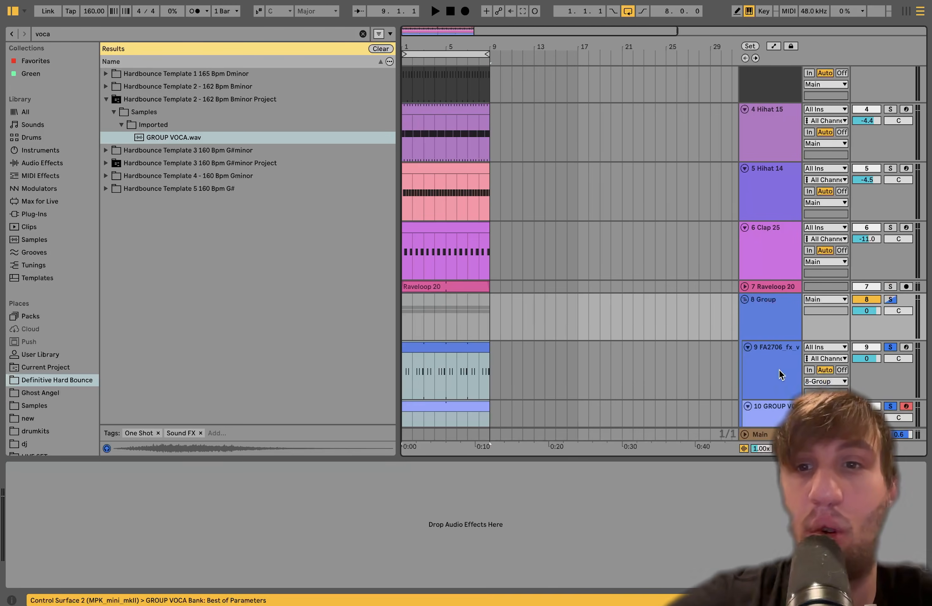
{"action": "key", "text": "super+g"}
Clear the browser search, add an Auto Filter to the vocal group, and set its filter type to high-pass
{"action": "left_click", "coordinate": [363, 34]}
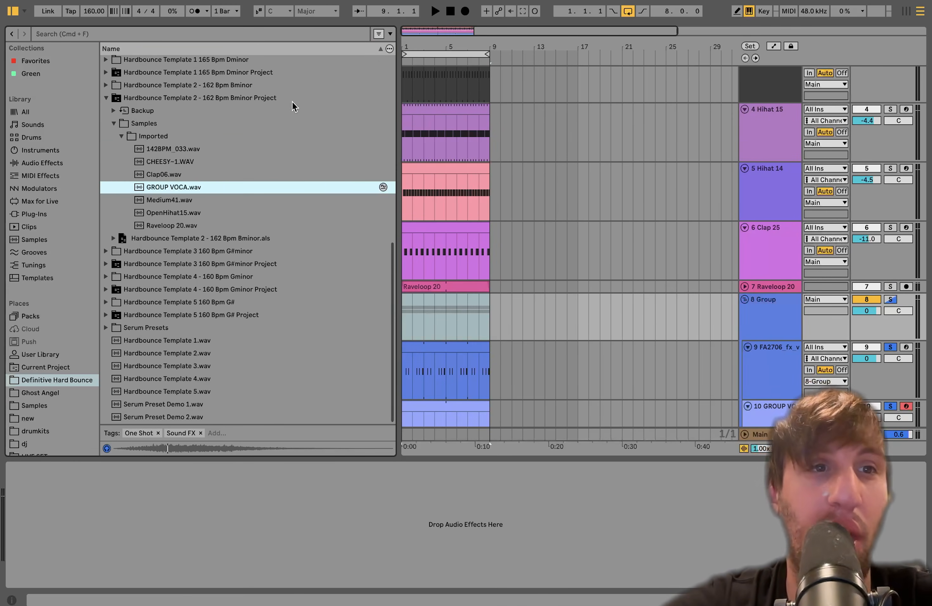
{"action": "left_click", "coordinate": [51, 164]}
{"action": "double_click", "coordinate": [132, 101]}
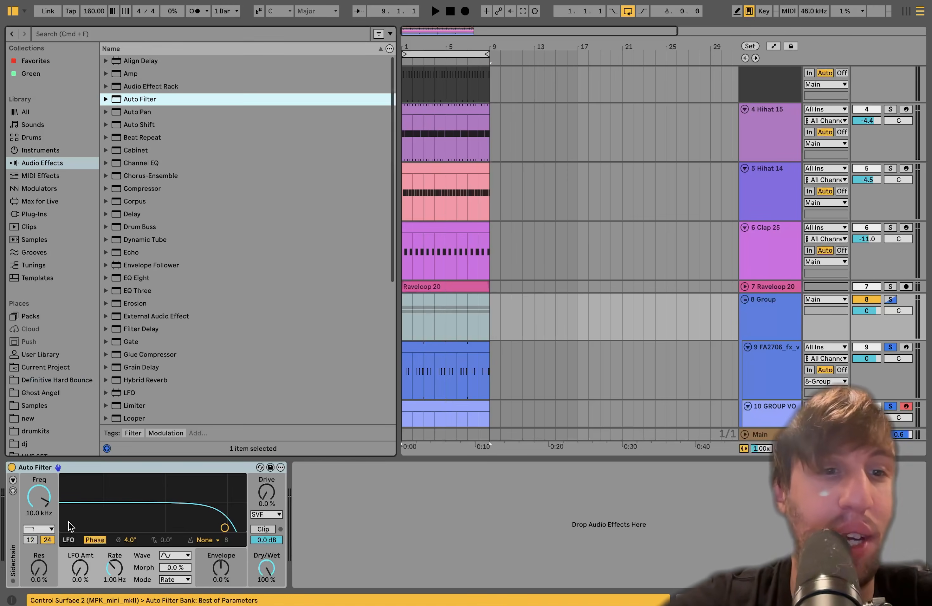
{"action": "left_click", "coordinate": [39, 529]}
{"action": "left_click", "coordinate": [54, 440]}
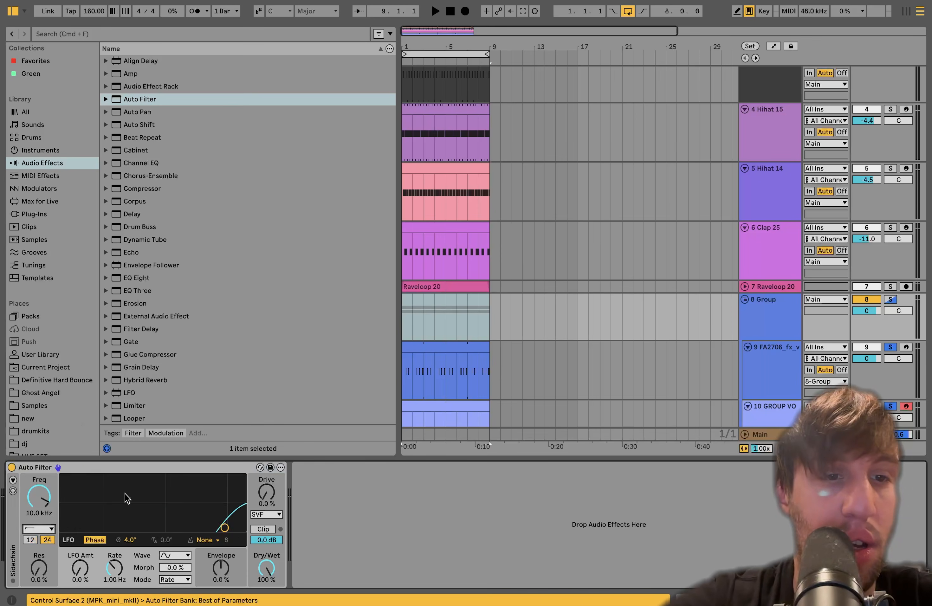
Lower the group's Auto Filter high-pass cutoff to about 339 Hz with 4% resonance while listening to the loop
{"action": "key", "text": "space"}
{"action": "left_click_drag", "start_coordinate": [143, 527], "coordinate": [137, 528]}
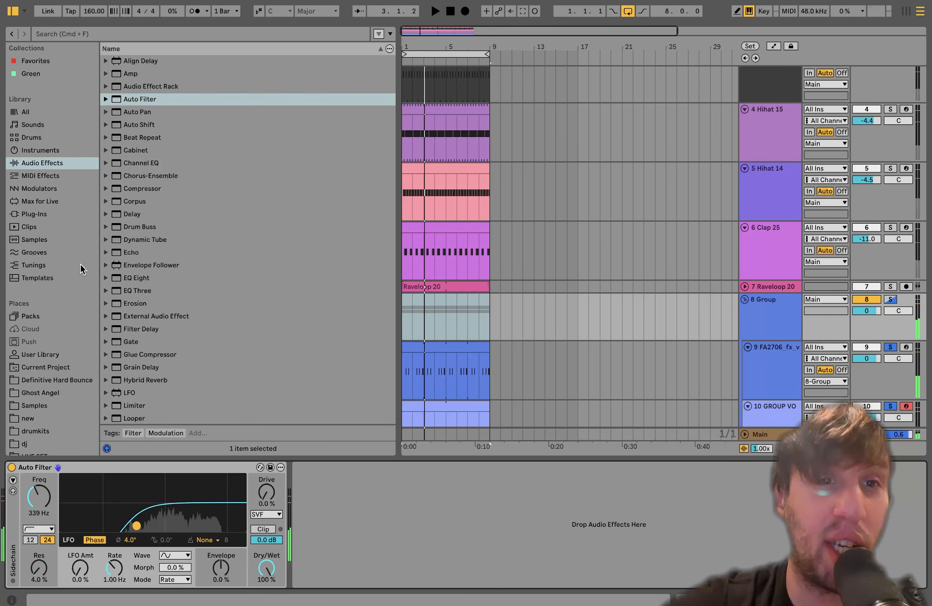
Add a Compressor after the Auto Filter on the 8 Group track, switch its display to the level meters and expand its sidechain settings
{"action": "left_click", "coordinate": [148, 189]}
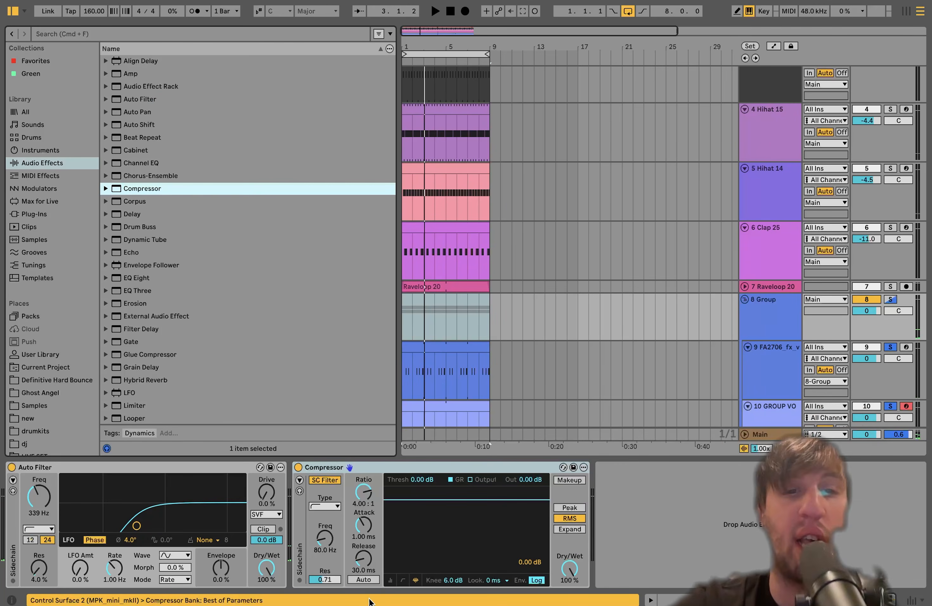
{"action": "left_click", "coordinate": [389, 580]}
{"action": "left_click", "coordinate": [766, 291]}
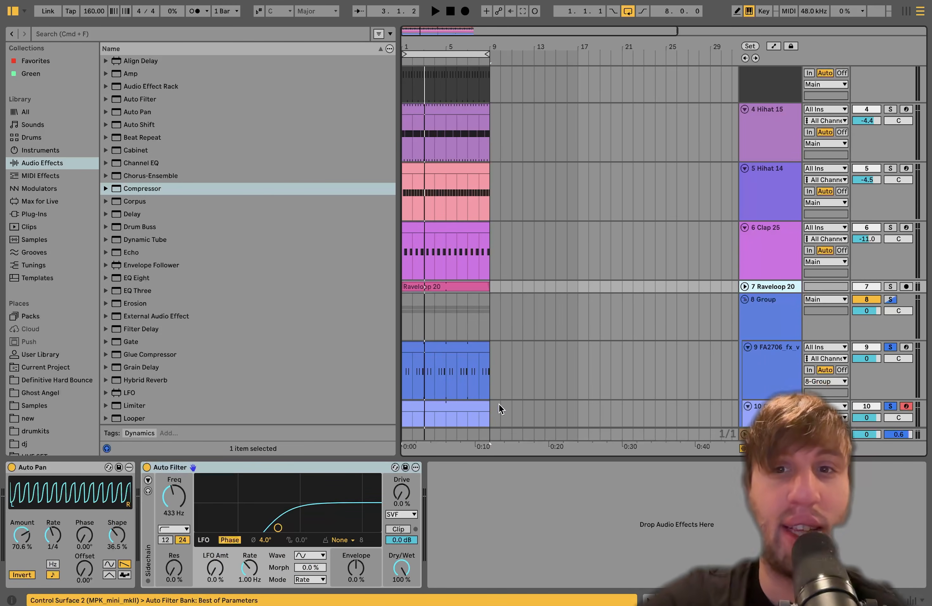
{"action": "left_click", "coordinate": [767, 325]}
{"action": "left_click", "coordinate": [300, 480]}
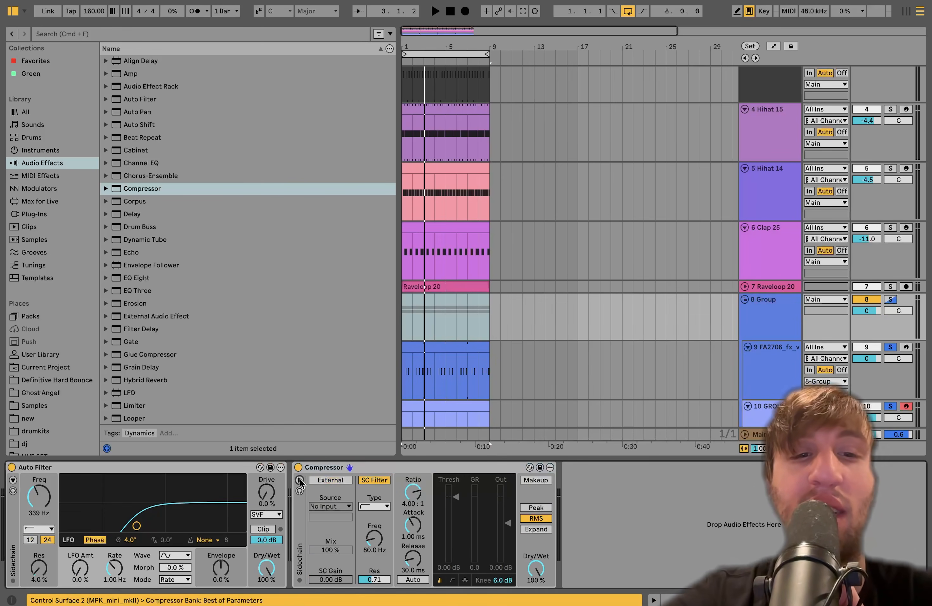
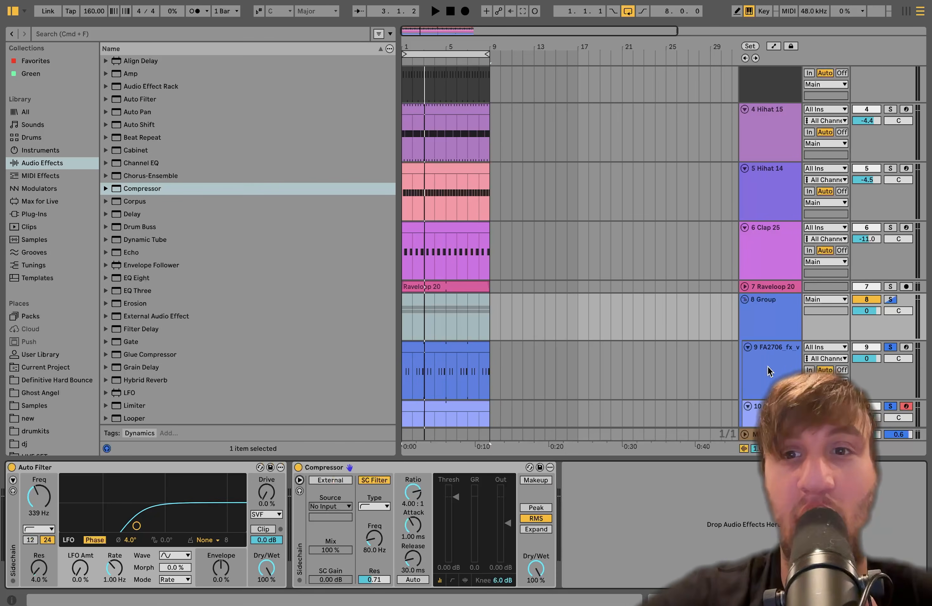
Sidechain the group's Compressor externally from 1-kick 44, with the sidechain filter at 1.89 kHz and the threshold at -52 dB
{"action": "left_click", "coordinate": [754, 290]}
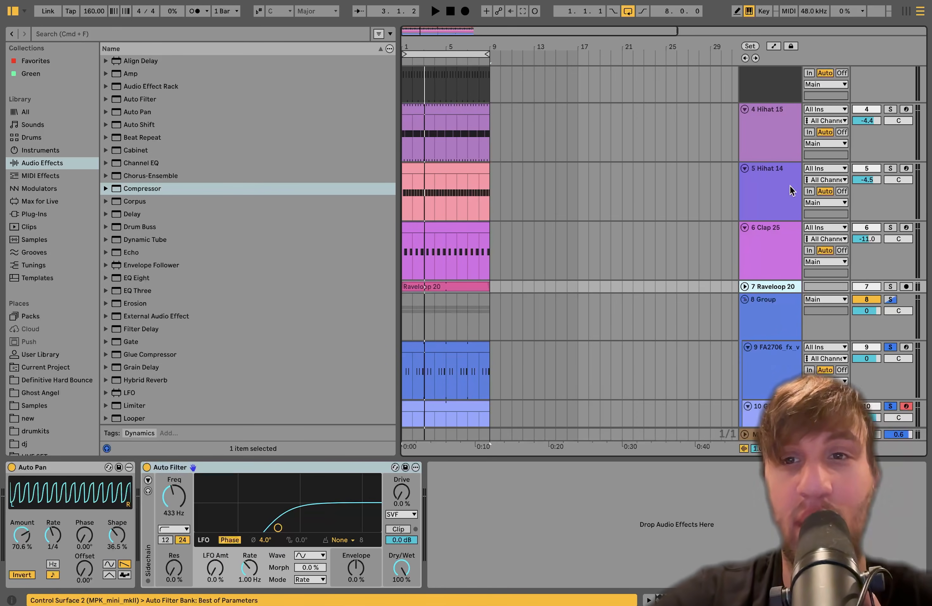
{"action": "left_click", "coordinate": [762, 317]}
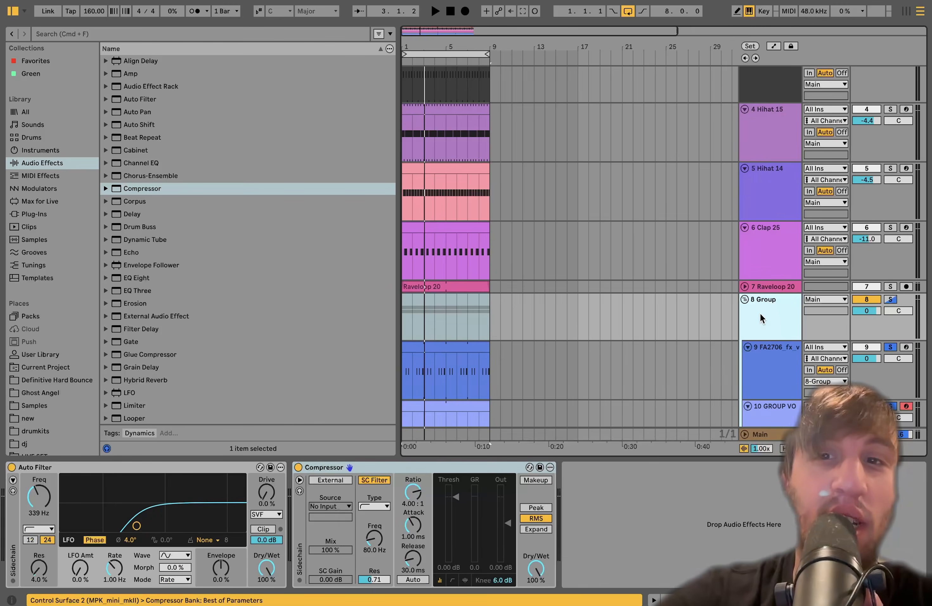
{"action": "left_click", "coordinate": [332, 481]}
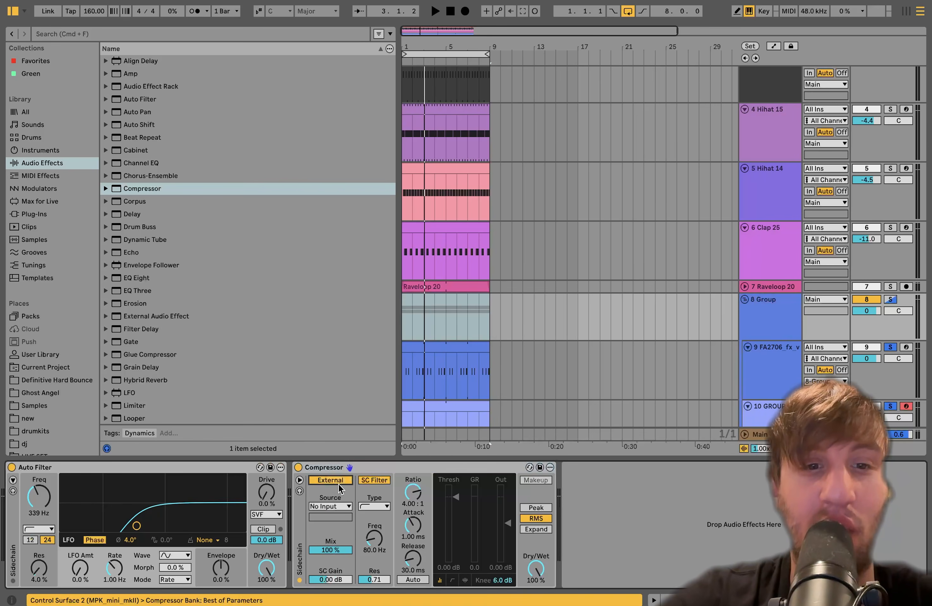
{"action": "left_click", "coordinate": [338, 507]}
{"action": "left_click", "coordinate": [334, 383]}
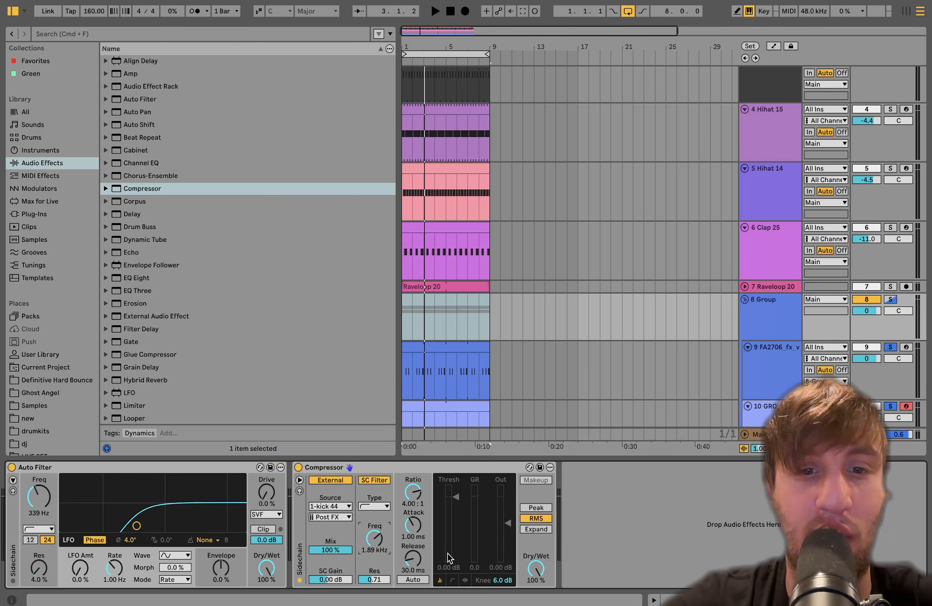
{"action": "key", "text": "space"}
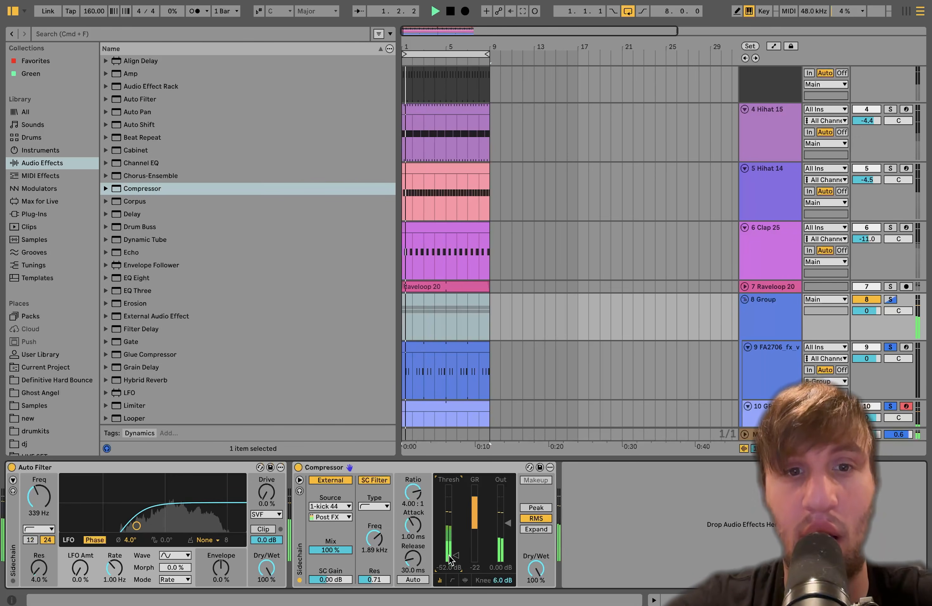
Add a Delay ahead of the group's Auto Filter with 38% dry/wet and a delay time of 2 sixteenths on both channels
{"action": "scroll", "coordinate": [174, 368], "scroll_direction": "down", "scroll_amount": 3}
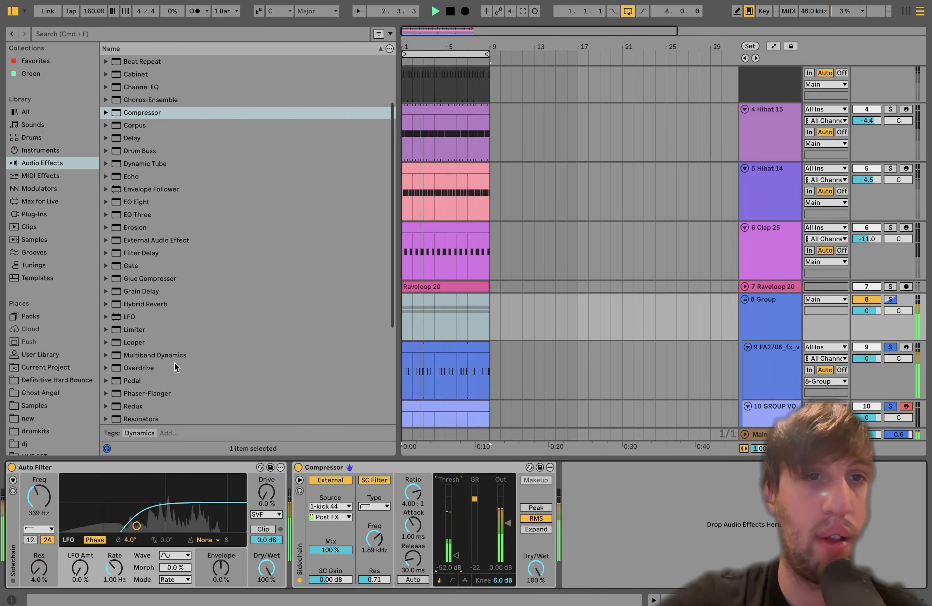
{"action": "left_click", "coordinate": [129, 141]}
{"action": "left_click_drag", "start_coordinate": [129, 141], "coordinate": [24, 511]}
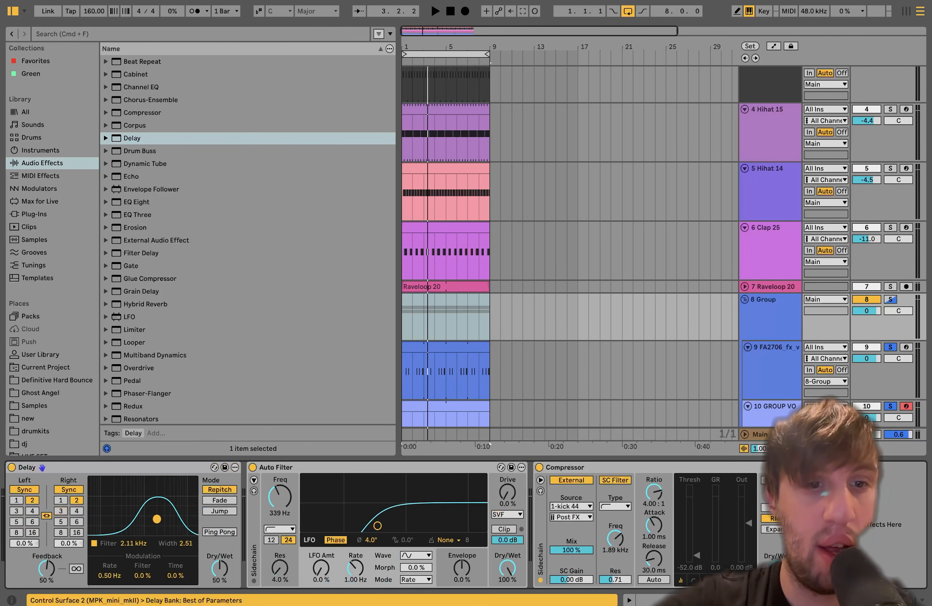
{"action": "left_click_drag", "start_coordinate": [220, 569], "coordinate": [219, 575]}
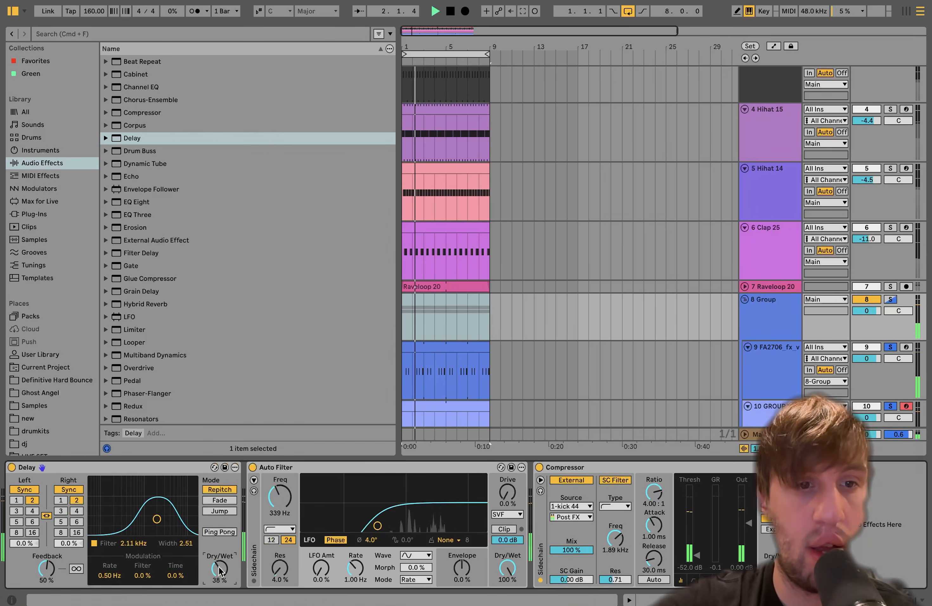
{"action": "left_click", "coordinate": [77, 511]}
{"action": "scroll", "coordinate": [141, 333], "scroll_direction": "up", "scroll_amount": 3}
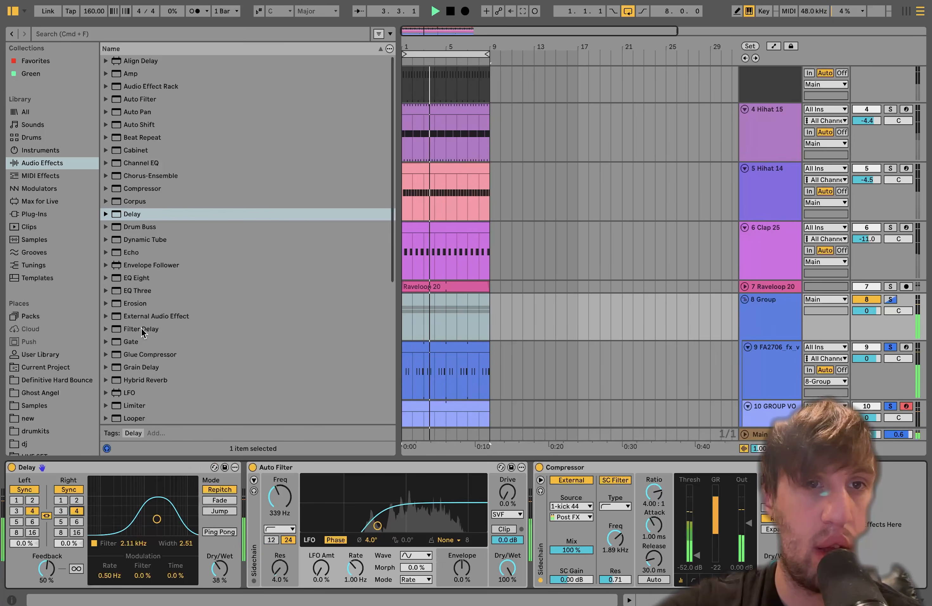
{"action": "left_click", "coordinate": [77, 500]}
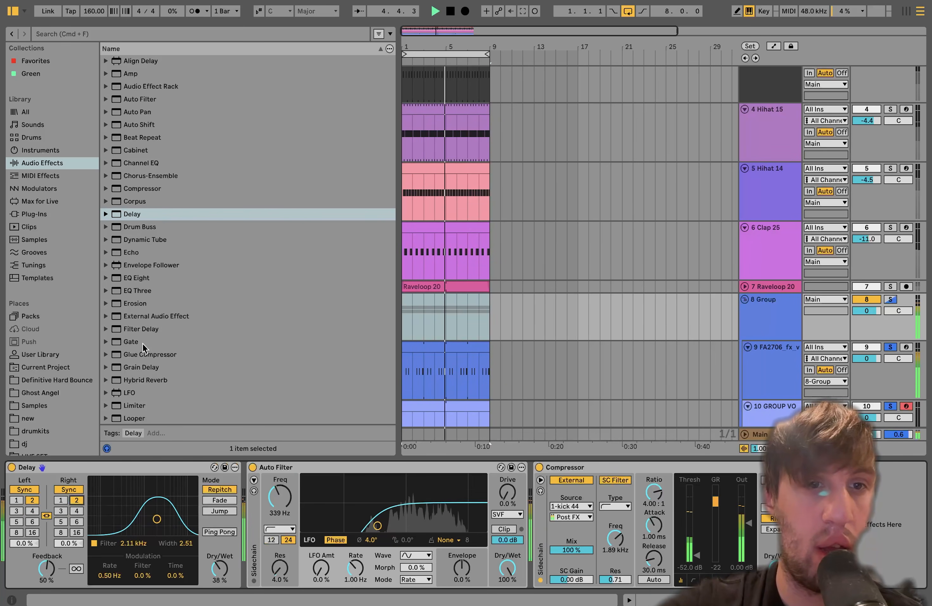
Insert a Reverb between the group's Delay and Auto Filter with a 1.62 s decay and 38% dry/wet
{"action": "scroll", "coordinate": [143, 343], "scroll_direction": "down", "scroll_amount": 8}
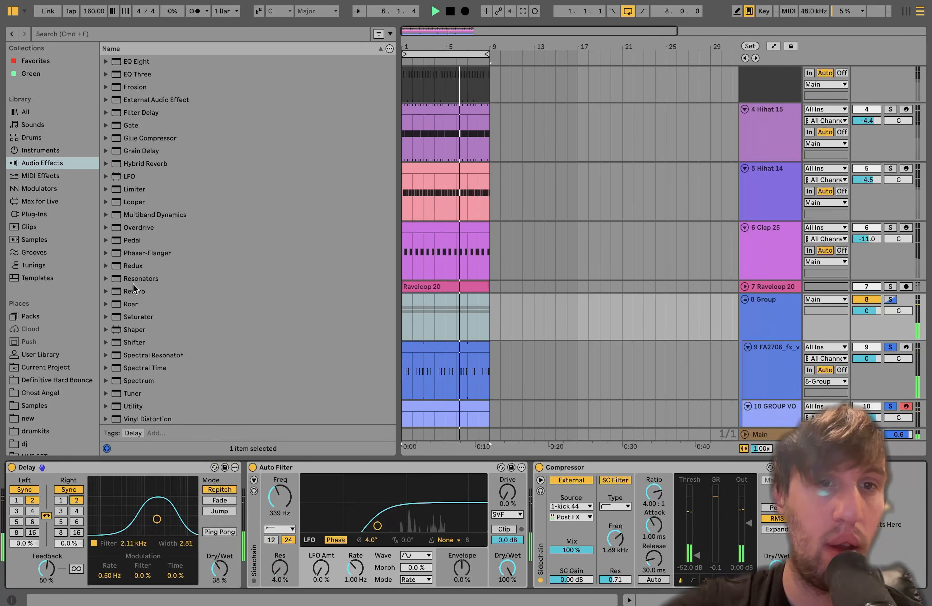
{"action": "left_click_drag", "start_coordinate": [134, 291], "coordinate": [257, 503]}
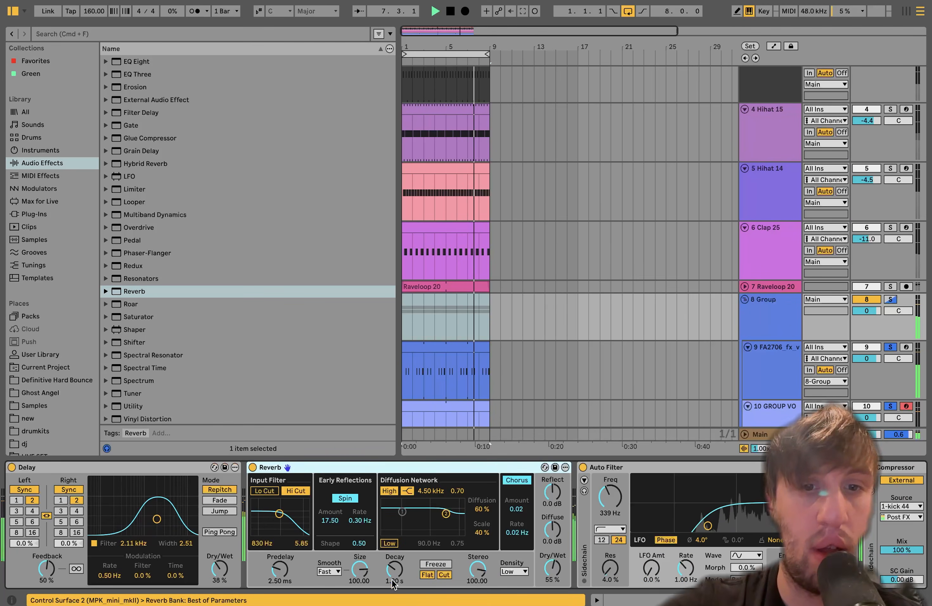
{"action": "left_click_drag", "start_coordinate": [393, 580], "coordinate": [393, 575]}
{"action": "left_click_drag", "start_coordinate": [553, 569], "coordinate": [552, 583]}
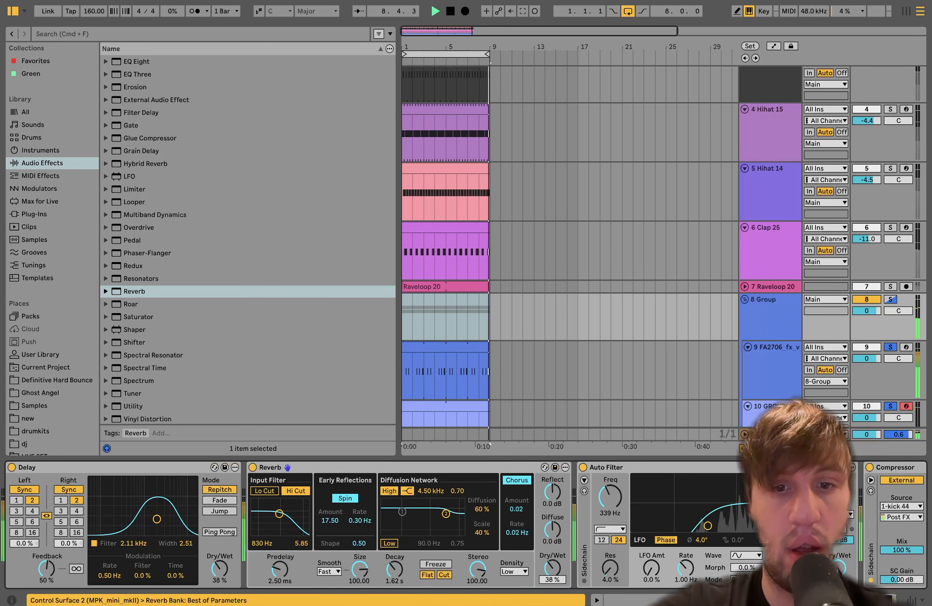
{"action": "key", "text": "space"}
Add a Pedal at the start of the group's effect chain with 37% gain and reduce its dry/wet mix
{"action": "scroll", "coordinate": [255, 293], "scroll_direction": "up", "scroll_amount": 8}
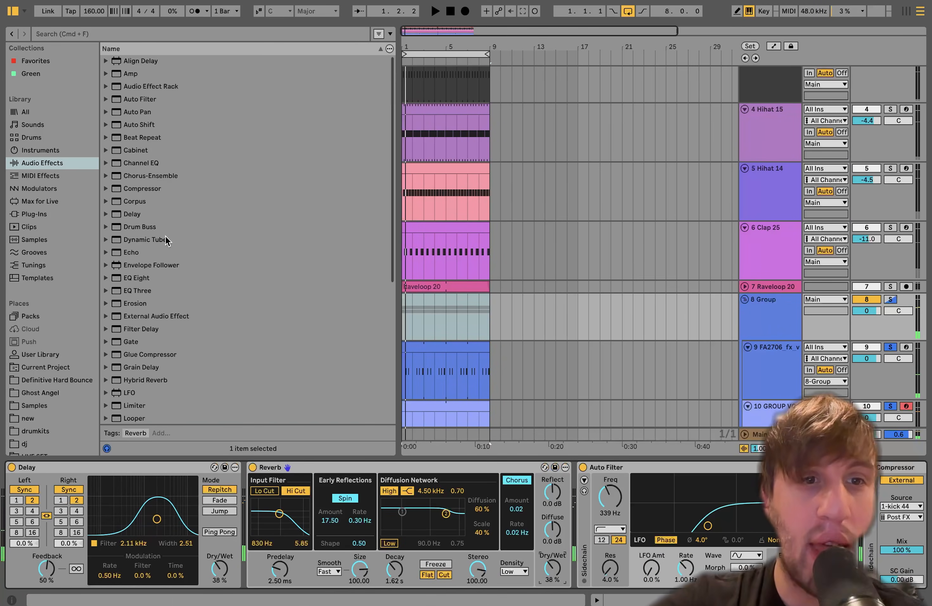
{"action": "scroll", "coordinate": [165, 240], "scroll_direction": "down", "scroll_amount": 5}
{"action": "left_click_drag", "start_coordinate": [139, 324], "coordinate": [24, 495]}
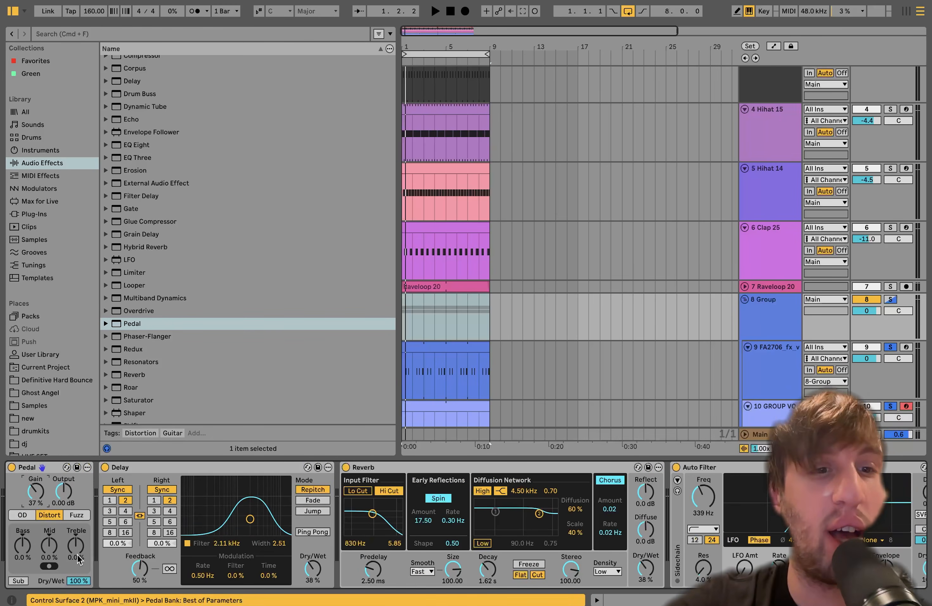
{"action": "left_click_drag", "start_coordinate": [78, 582], "coordinate": [77, 602]}
{"action": "key", "text": "space"}
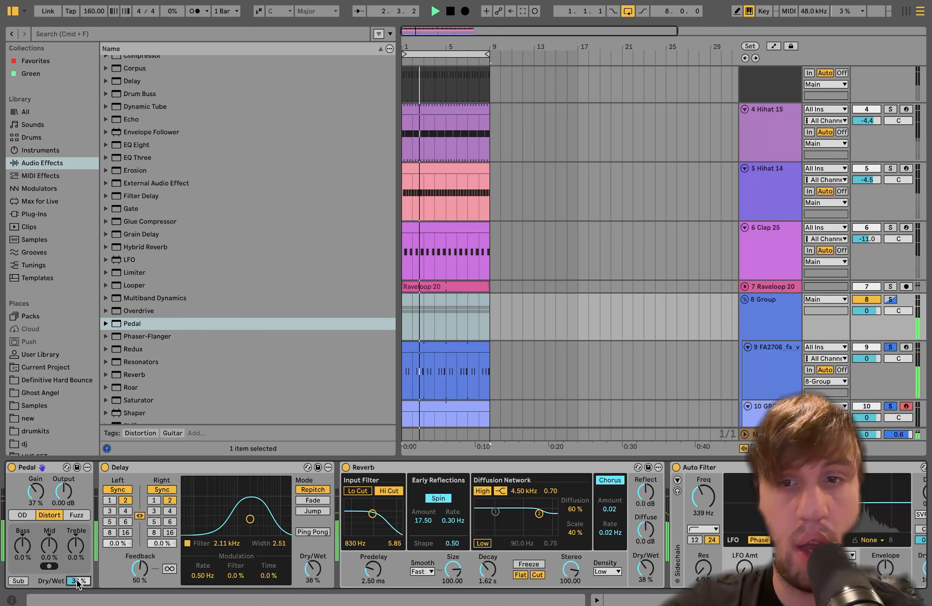
Raise the group's Auto Filter cutoff to about 514 Hz with 5.3% resonance
{"action": "scroll", "coordinate": [706, 552], "scroll_direction": "right", "scroll_amount": 3}
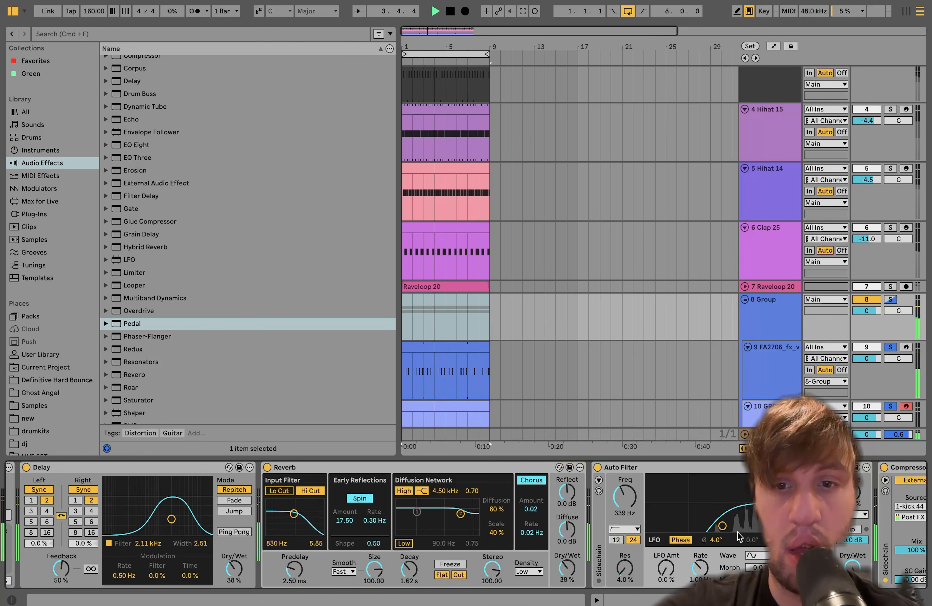
{"action": "left_click_drag", "start_coordinate": [722, 526], "coordinate": [732, 525]}
Set the 10 GROUP VO track's volume to -1.4 dB and turn off the group's solo to play the full mix
{"action": "scroll", "coordinate": [867, 356], "scroll_direction": "down", "scroll_amount": 3}
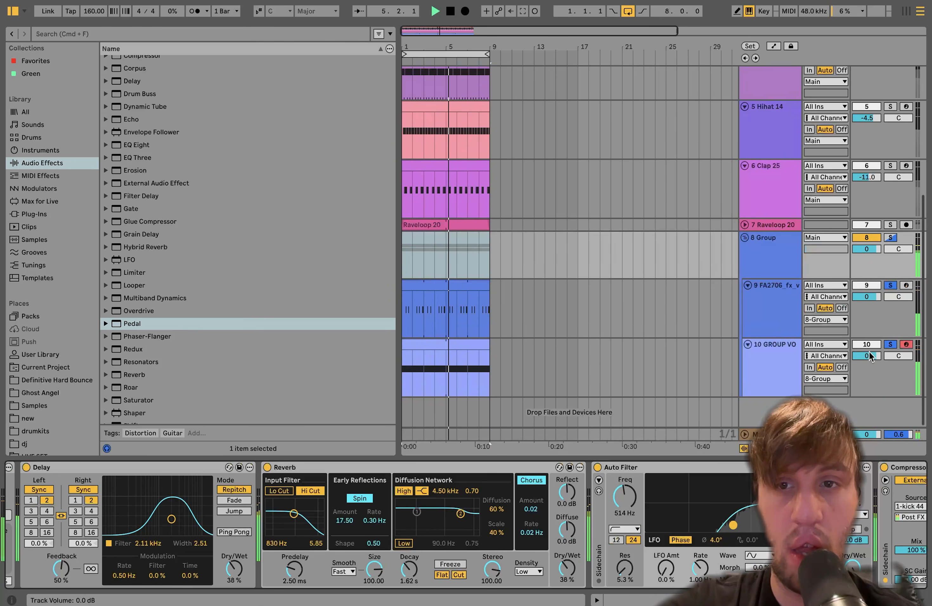
{"action": "left_click_drag", "start_coordinate": [866, 356], "coordinate": [865, 361]}
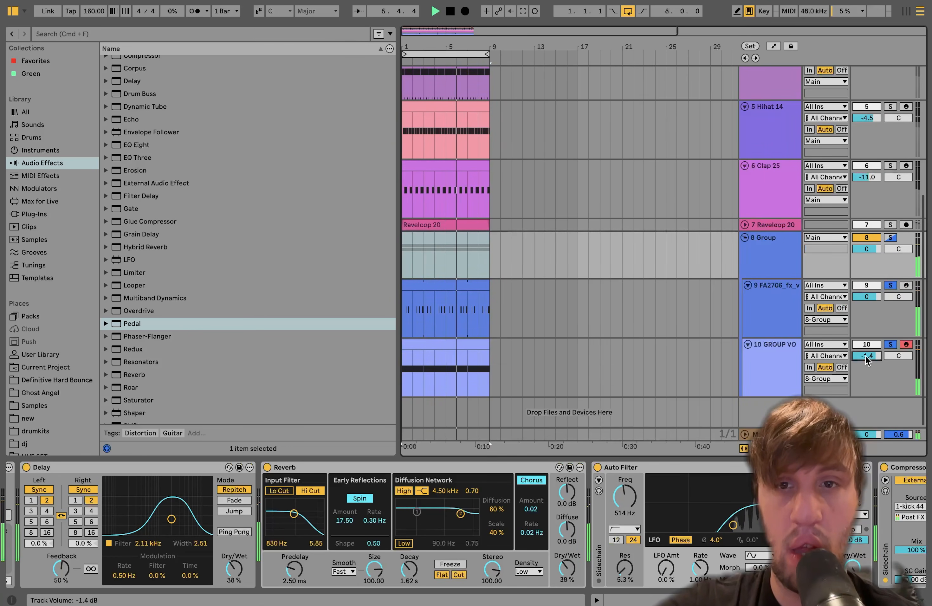
{"action": "left_click", "coordinate": [888, 348]}
{"action": "key", "text": "space"}
{"action": "left_click", "coordinate": [787, 267]}
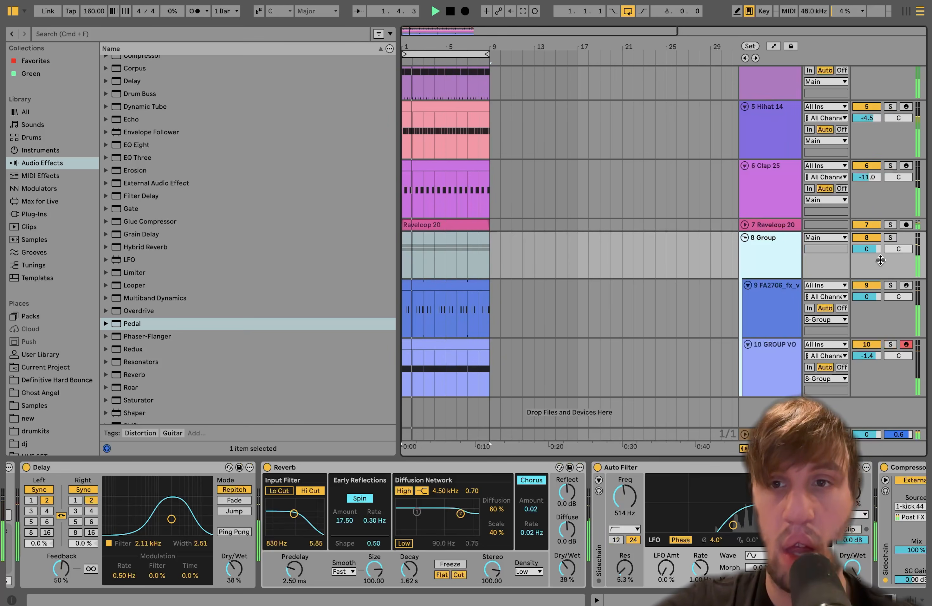
Transpose the FA2706_fx_vocal sampler on track 9 by 3 semitones
{"action": "left_click", "coordinate": [770, 307]}
{"action": "left_click", "coordinate": [410, 468]}
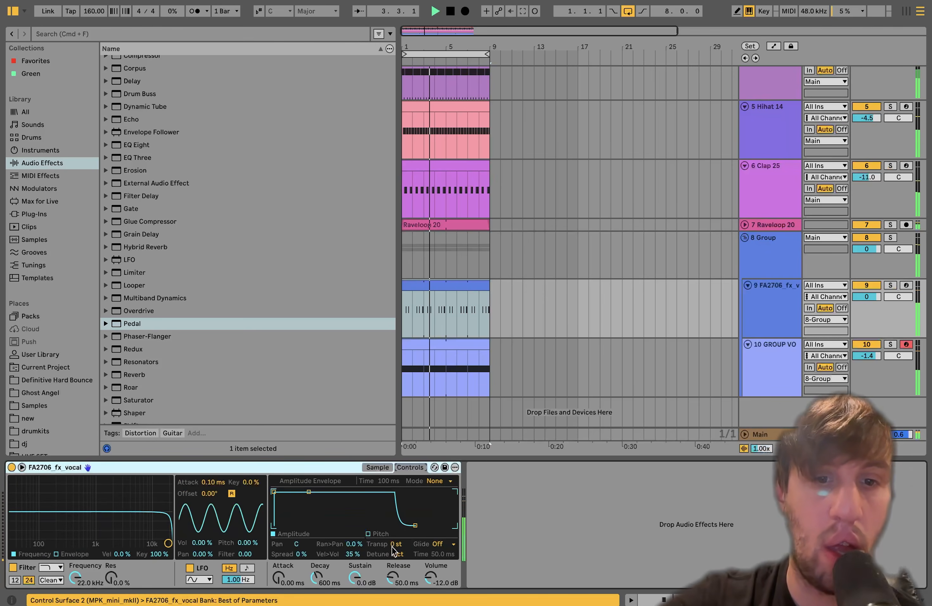
{"action": "left_click_drag", "start_coordinate": [392, 548], "coordinate": [393, 547]}
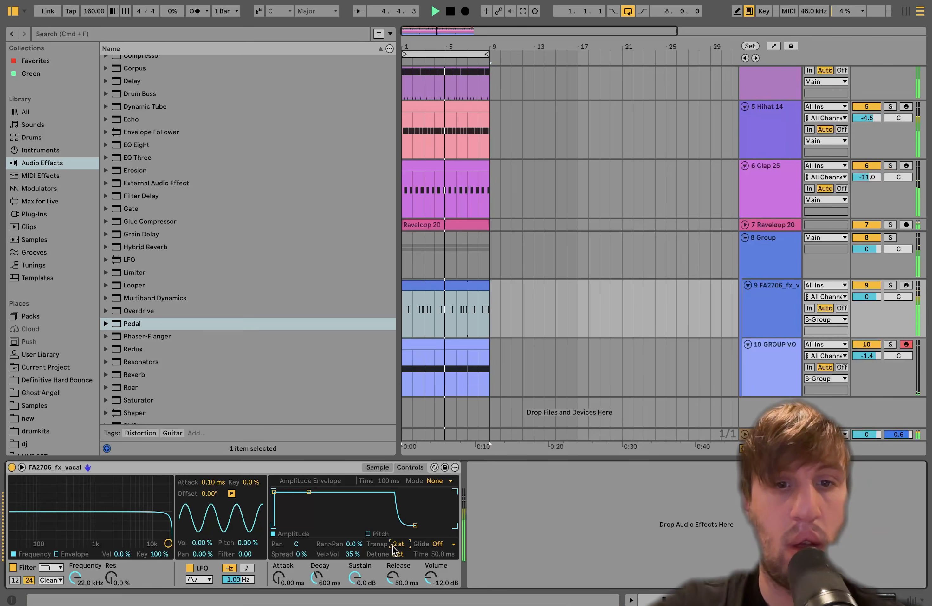
{"action": "key", "text": "Down"}
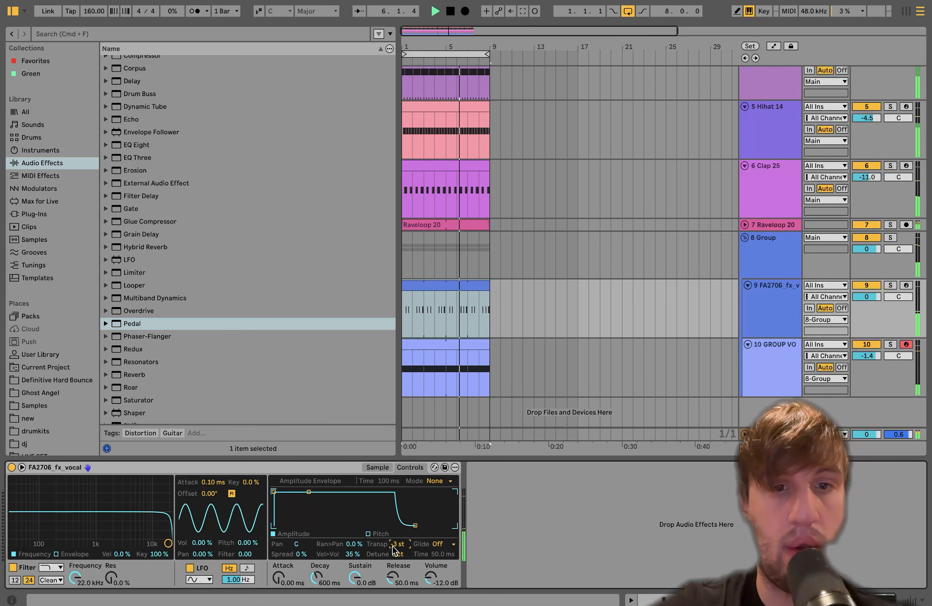
Reset the GROUP VOCA sampler's transposition to 0 st and lower its track volume to -3.9 dB
{"action": "left_click", "coordinate": [761, 382]}
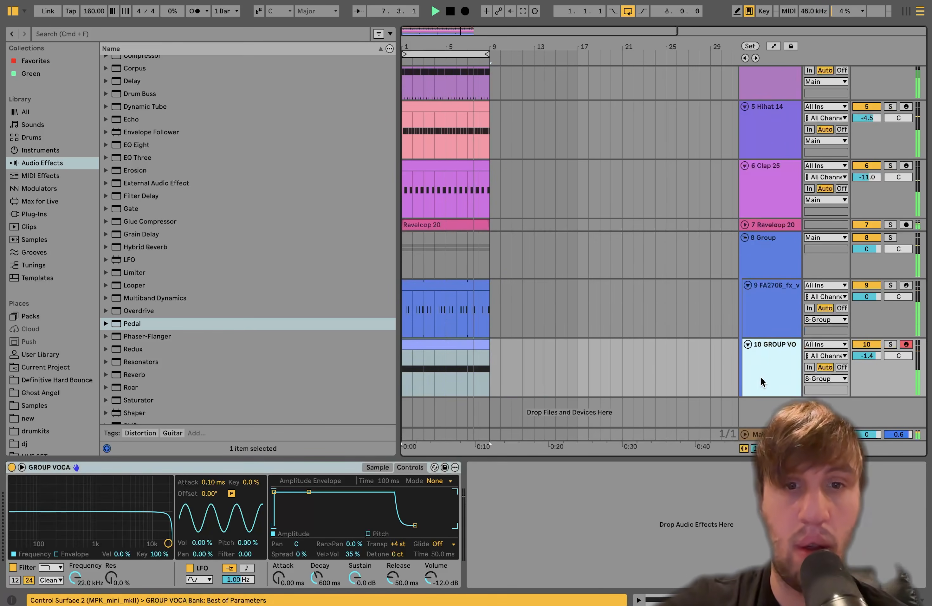
{"action": "left_click_drag", "start_coordinate": [397, 544], "coordinate": [399, 549]}
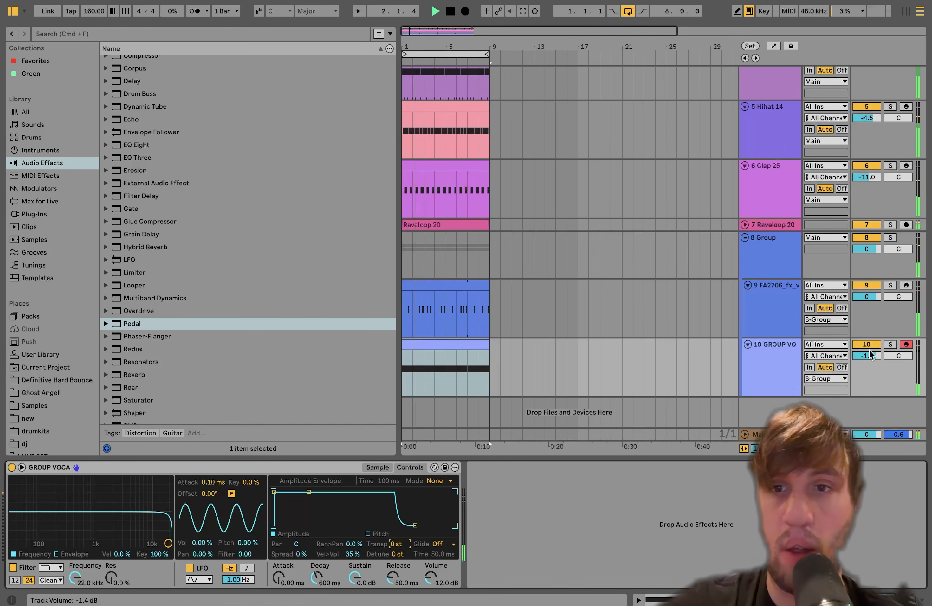
{"action": "left_click_drag", "start_coordinate": [870, 356], "coordinate": [870, 363]}
Clear bars 3 and 4 of the GROUP VO clip and duplicate its first four bars over bars 5 to 8
{"action": "left_click", "coordinate": [407, 363]}
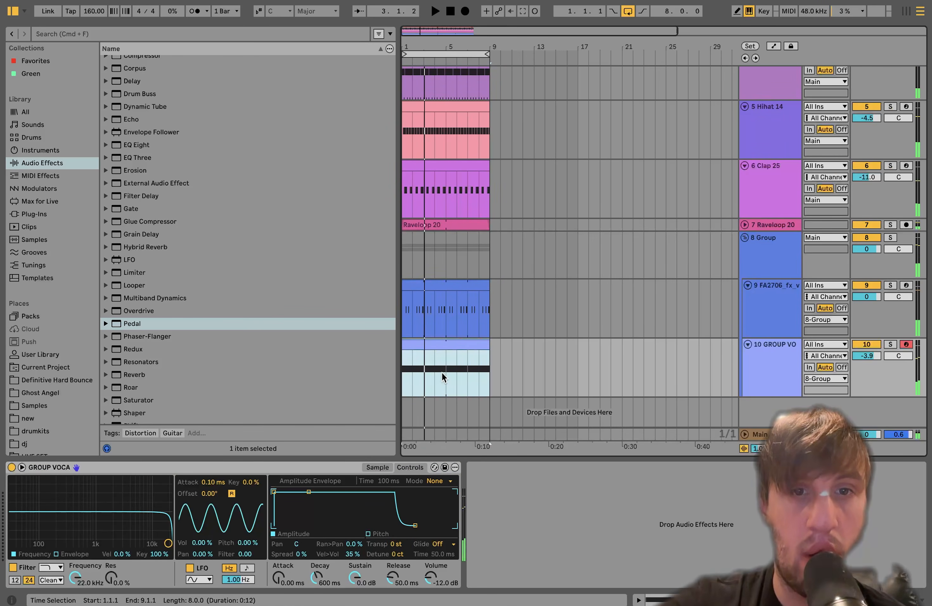
{"action": "left_click_drag", "start_coordinate": [442, 373], "coordinate": [370, 377]}
{"action": "key", "text": "Delete"}
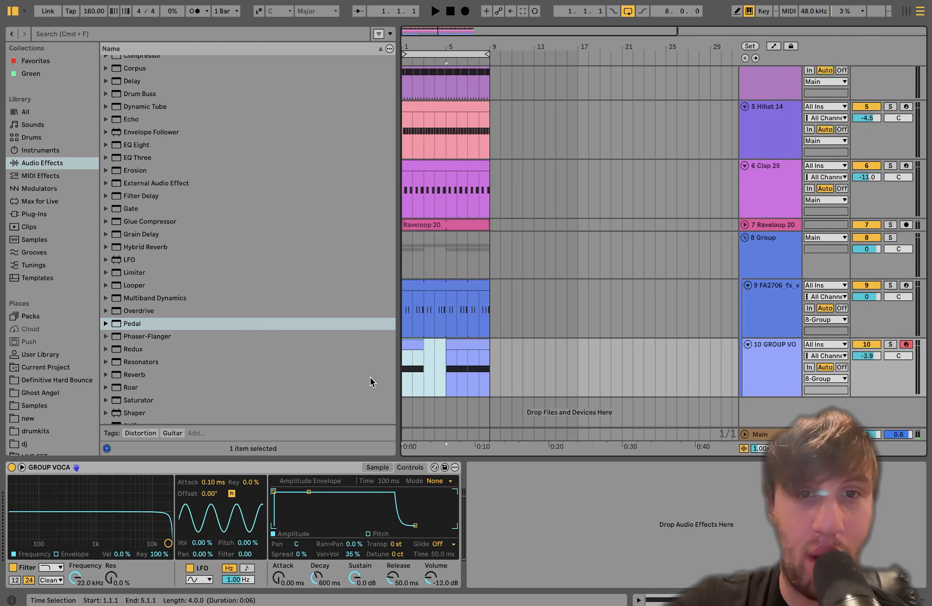
{"action": "key", "text": "super+d"}
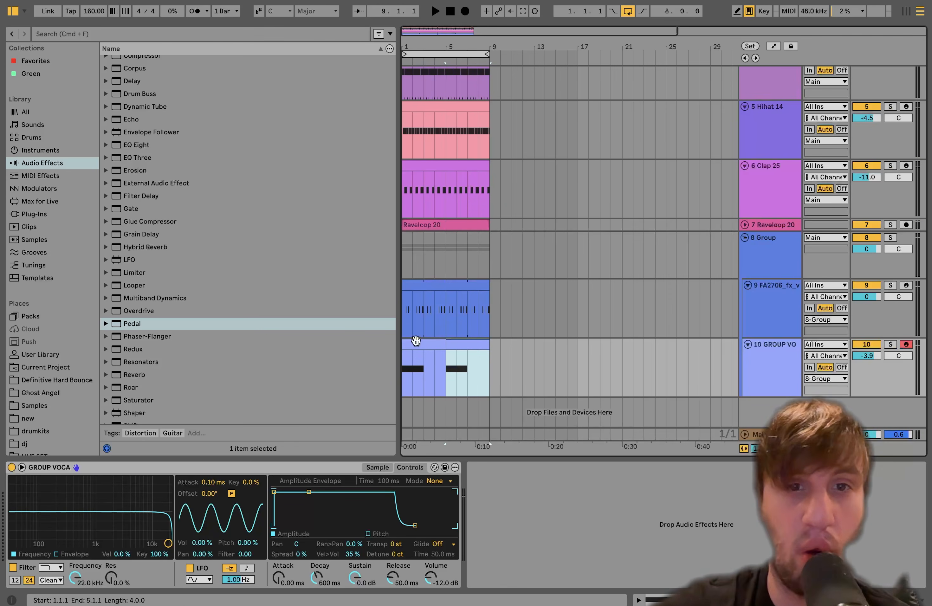
Play the loop from the start and check the two vocal tracks inside the group against the drums
{"action": "left_click", "coordinate": [422, 344]}
{"action": "key", "text": "space"}
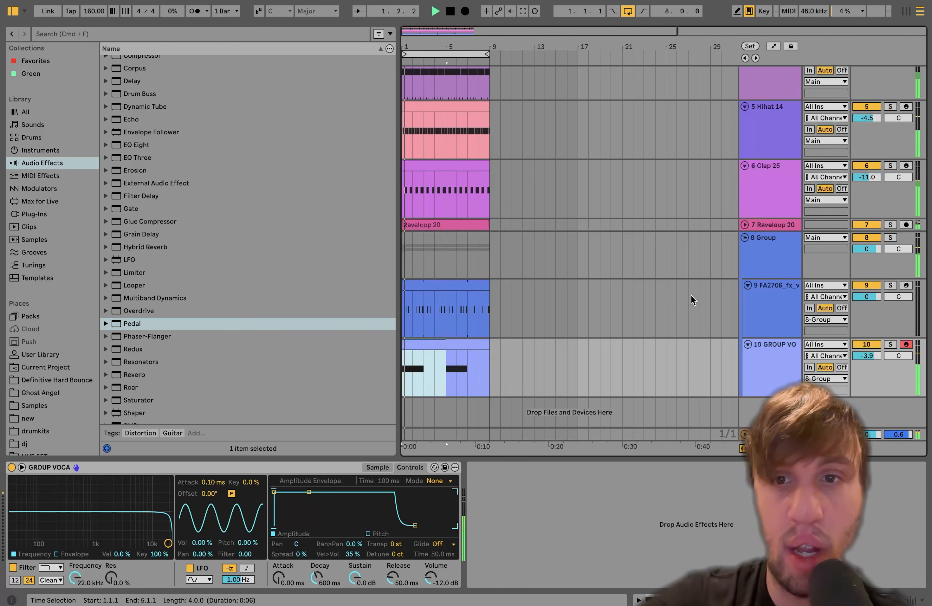
{"action": "left_click", "coordinate": [771, 310]}
{"action": "left_click", "coordinate": [782, 358]}
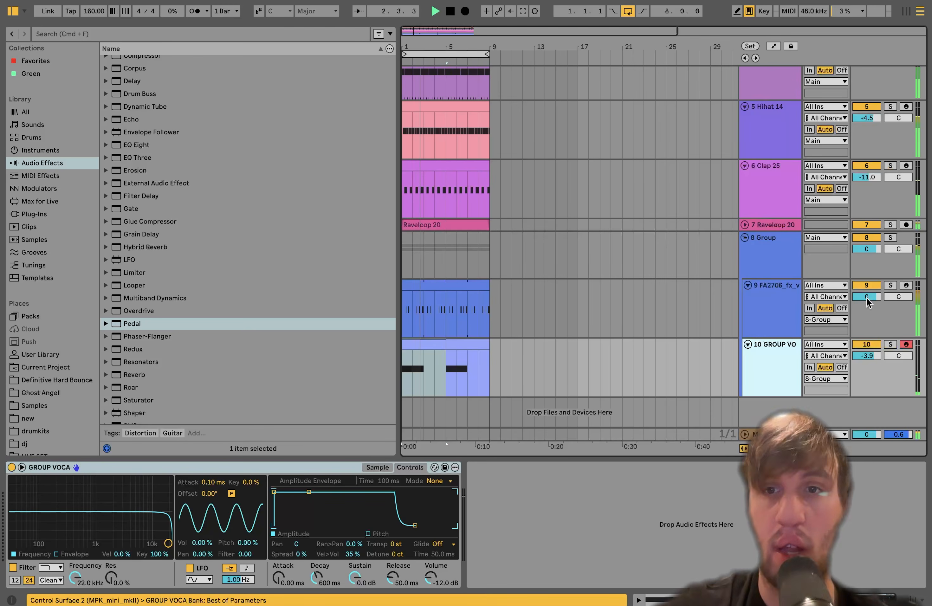
Lower the volume of the FA2706_fx_vocal track to -3.1 dB and of the GROUP VO track to -5.1 dB
{"action": "left_click_drag", "start_coordinate": [867, 356], "coordinate": [868, 360]}
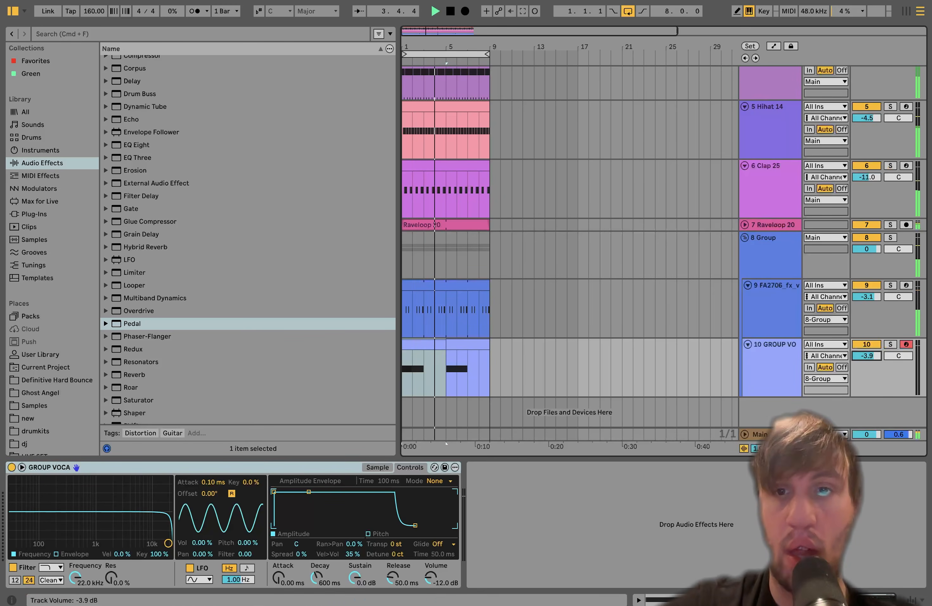
{"action": "left_click", "coordinate": [770, 227]}
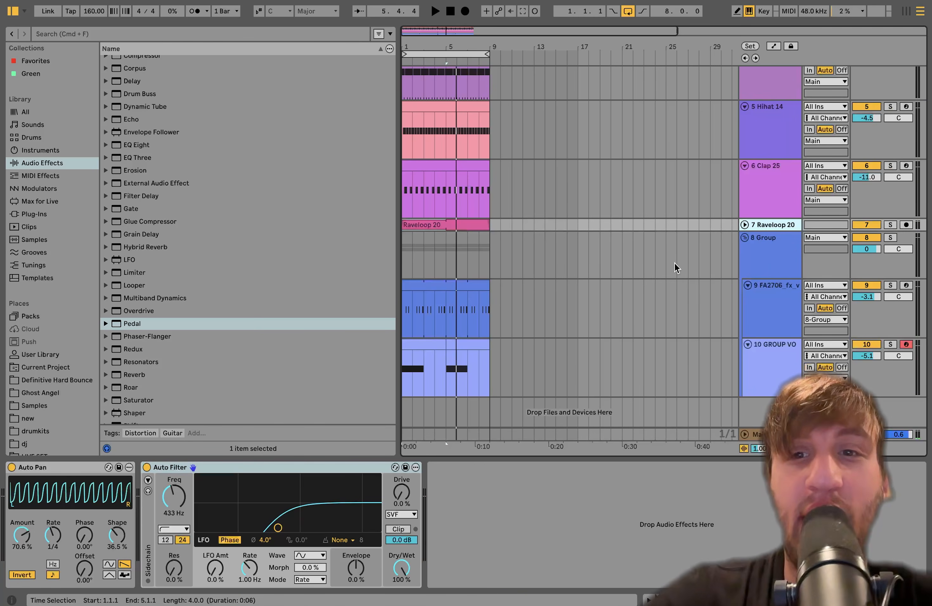
Review the devices on the FA2706_fx_vocal track and the vocal Group, play the Group soloed, and unsolo it
{"action": "left_click", "coordinate": [784, 293]}
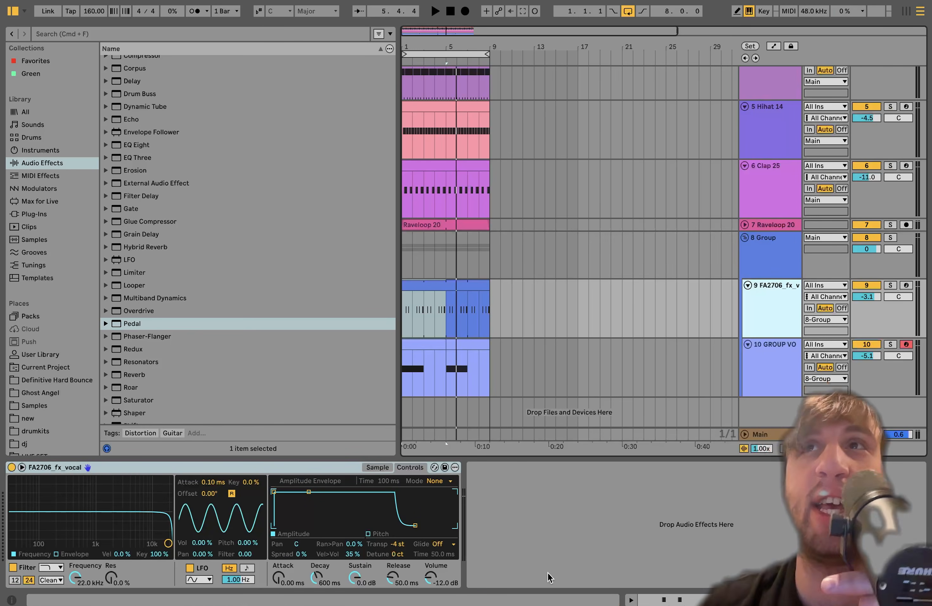
{"action": "left_click", "coordinate": [770, 244]}
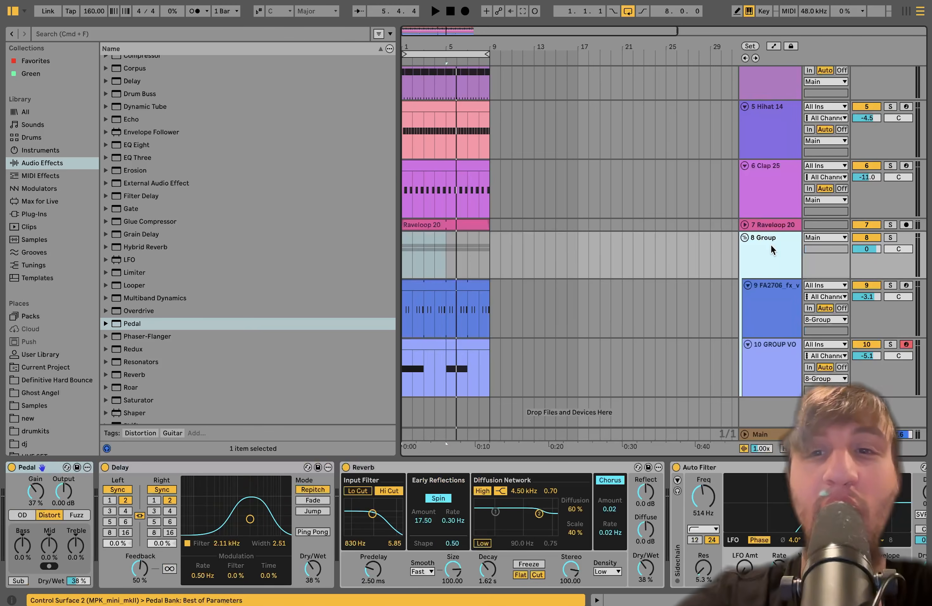
{"action": "scroll", "coordinate": [770, 245], "scroll_direction": "down", "scroll_amount": 2}
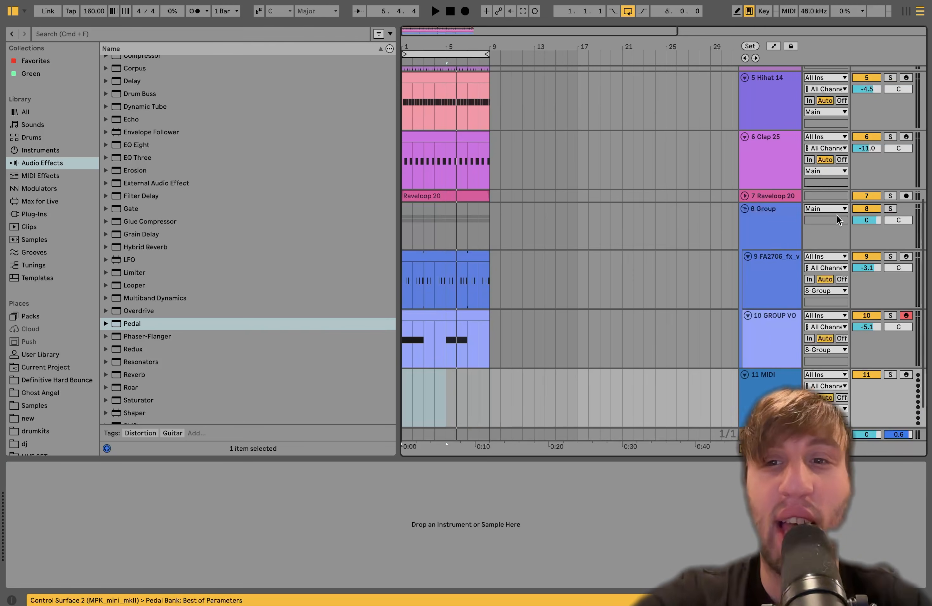
{"action": "left_click", "coordinate": [890, 208]}
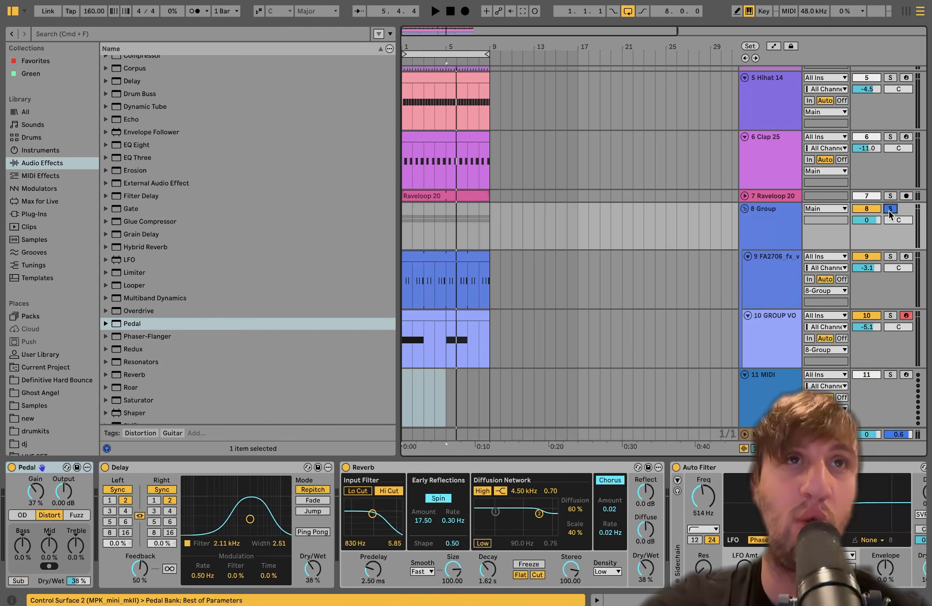
{"action": "key", "text": "space"}
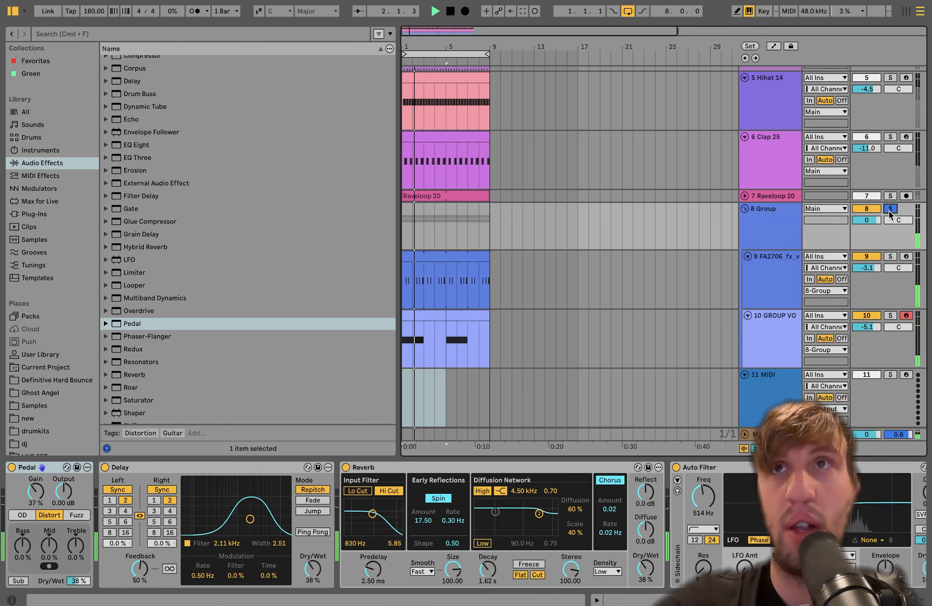
{"action": "left_click", "coordinate": [890, 209]}
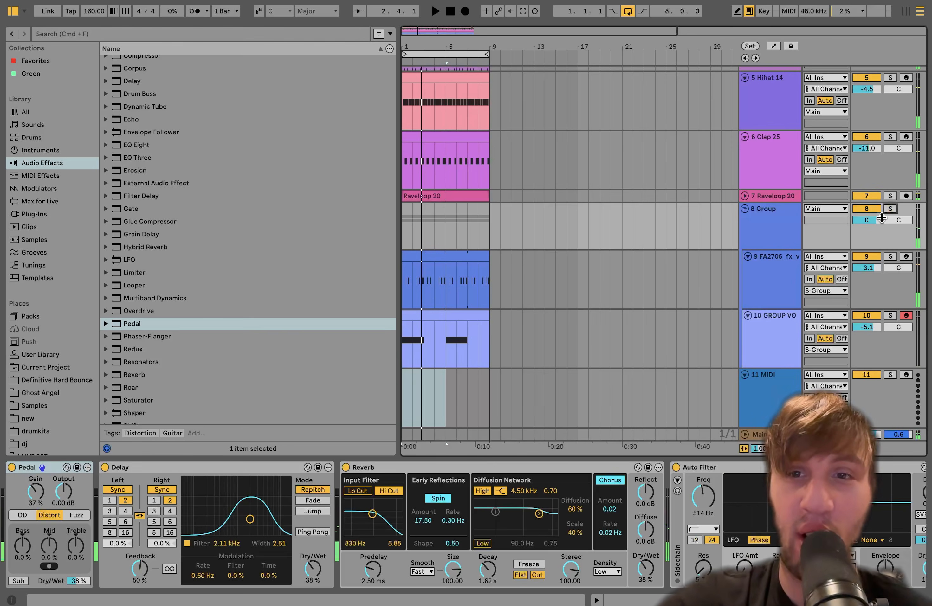
Delete the empty MIDI track 11 and fold the vocal Group
{"action": "scroll", "coordinate": [721, 273], "scroll_direction": "down", "scroll_amount": 2}
{"action": "left_click", "coordinate": [761, 373]}
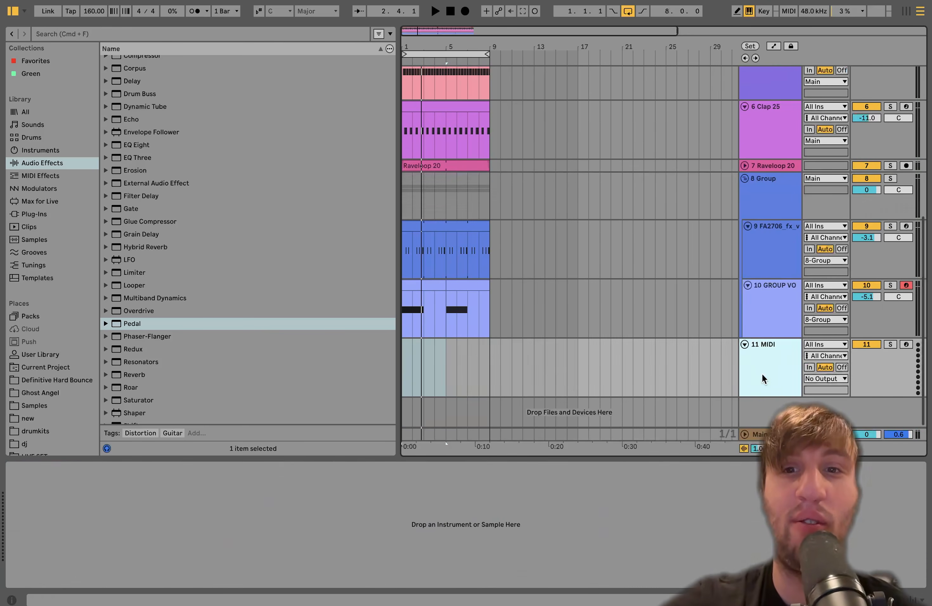
{"action": "key", "text": "Delete"}
{"action": "left_click", "coordinate": [760, 213]}
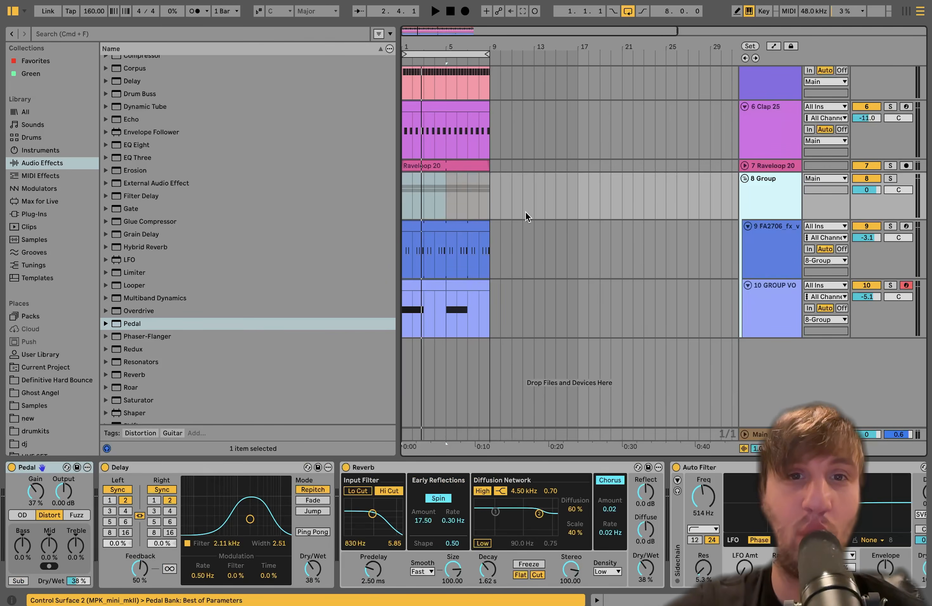
{"action": "left_click", "coordinate": [744, 178]}
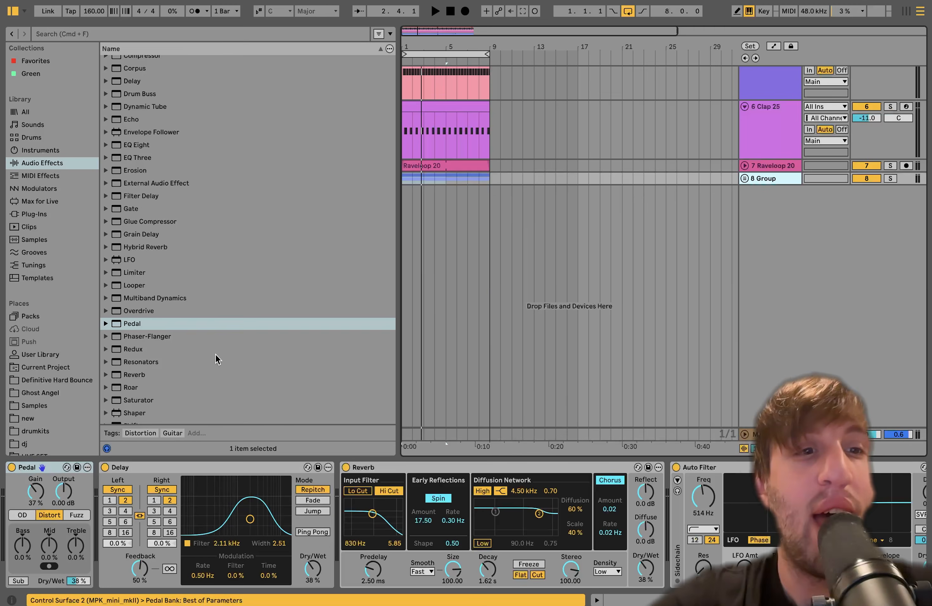
Browse the Definitive Hard Bounce folder and list the tracks inside Hardbounce Template 5 160 Bpm G#.als
{"action": "left_click", "coordinate": [75, 380]}
{"action": "left_click", "coordinate": [107, 114]}
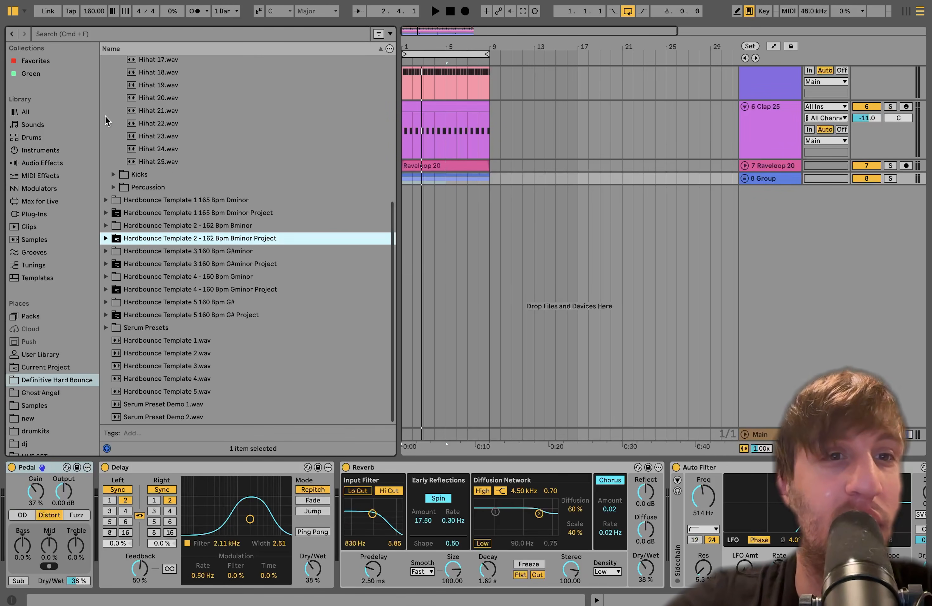
{"action": "left_click", "coordinate": [105, 314]}
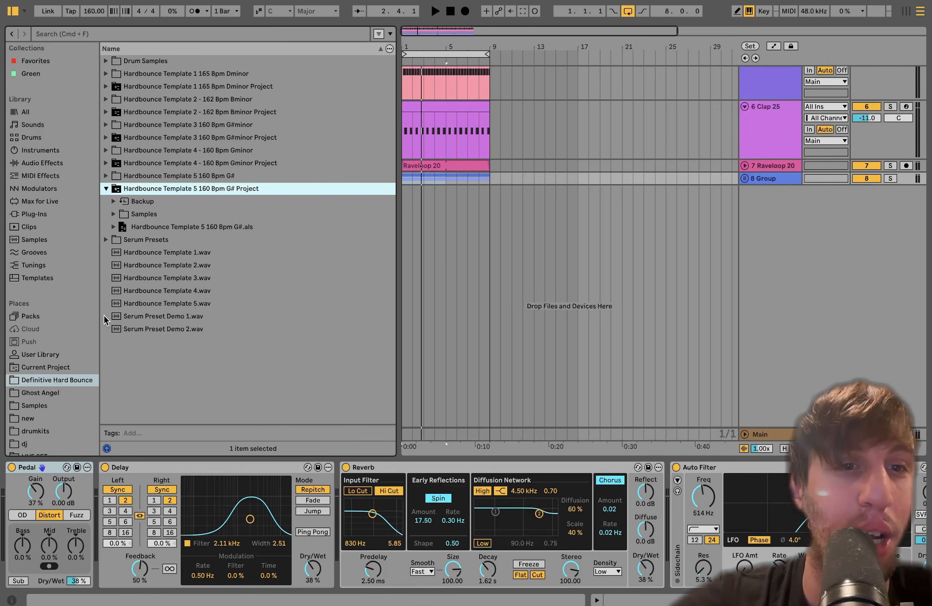
{"action": "left_click", "coordinate": [114, 227]}
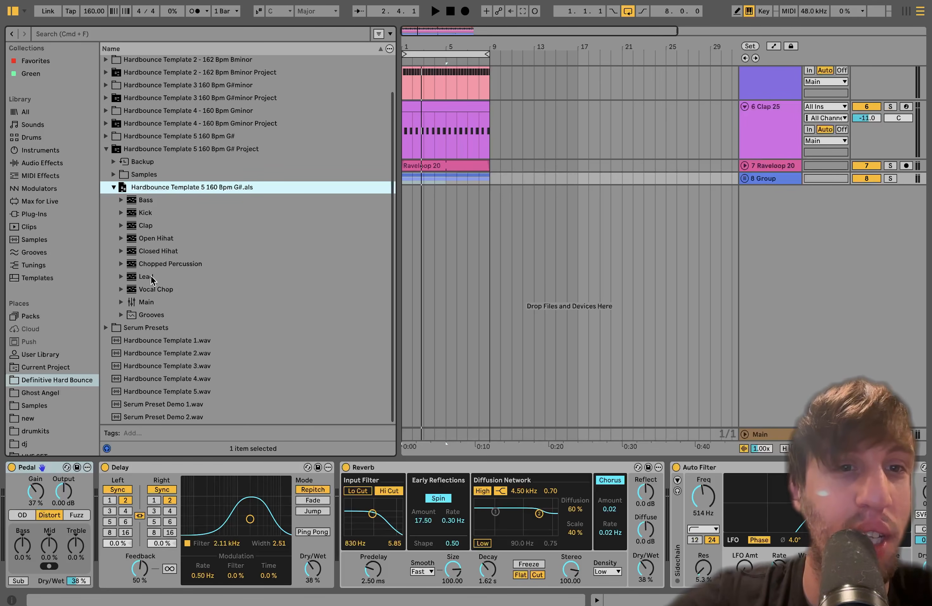
Add the Screech 1 and Screech 2 tracks from Hardbounce Template 4 - 160 Bpm Gminor.als below the vocal Group
{"action": "left_click", "coordinate": [105, 123]}
{"action": "left_click", "coordinate": [113, 202]}
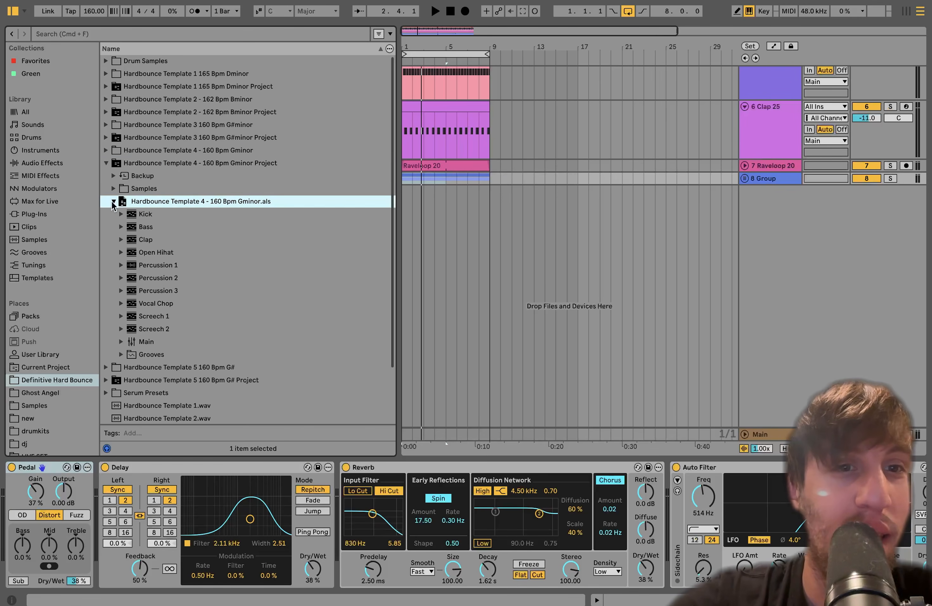
{"action": "left_click", "coordinate": [152, 283]}
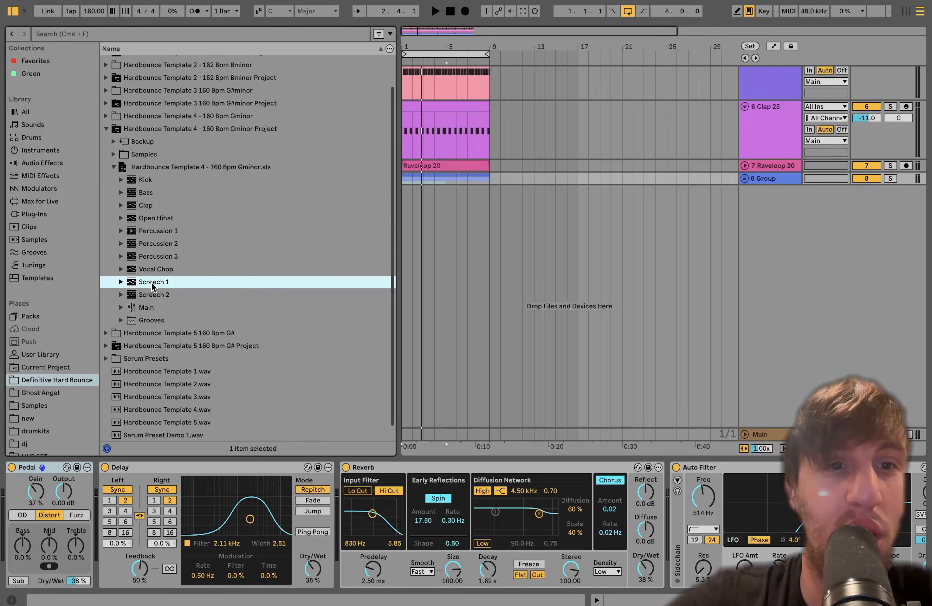
{"action": "left_click", "coordinate": [148, 295], "text": "shift"}
{"action": "left_click_drag", "start_coordinate": [148, 303], "coordinate": [501, 194]}
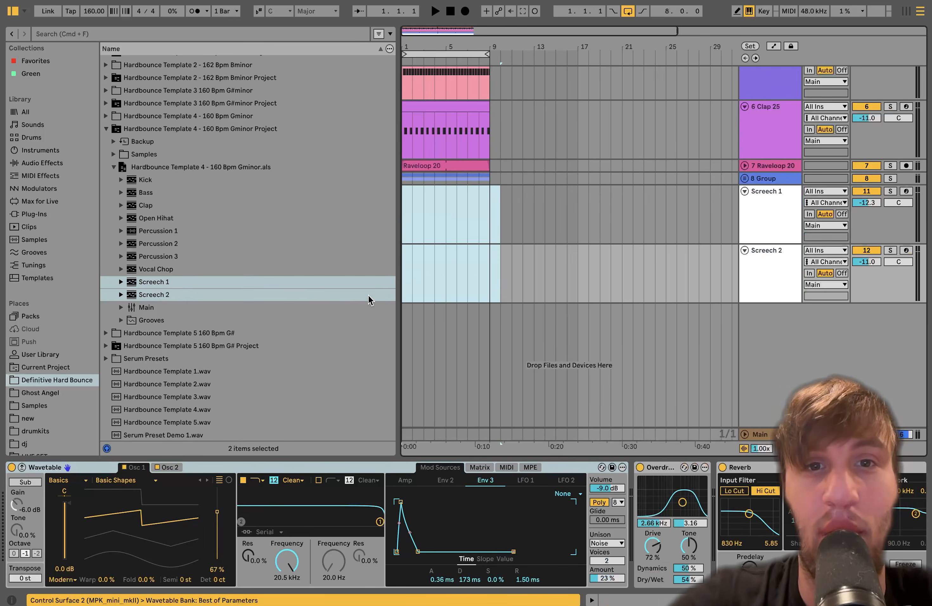
Audition Screech 1 and Screech 2 in turn with the computer keyboard, arming each track and shifting the octave
{"action": "left_click", "coordinate": [404, 225]}
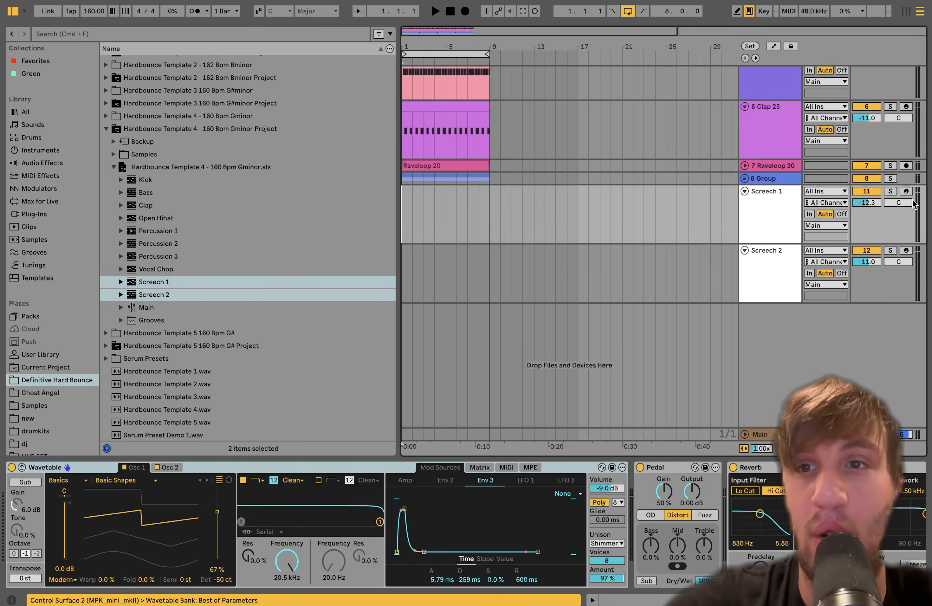
{"action": "key", "text": "x"}
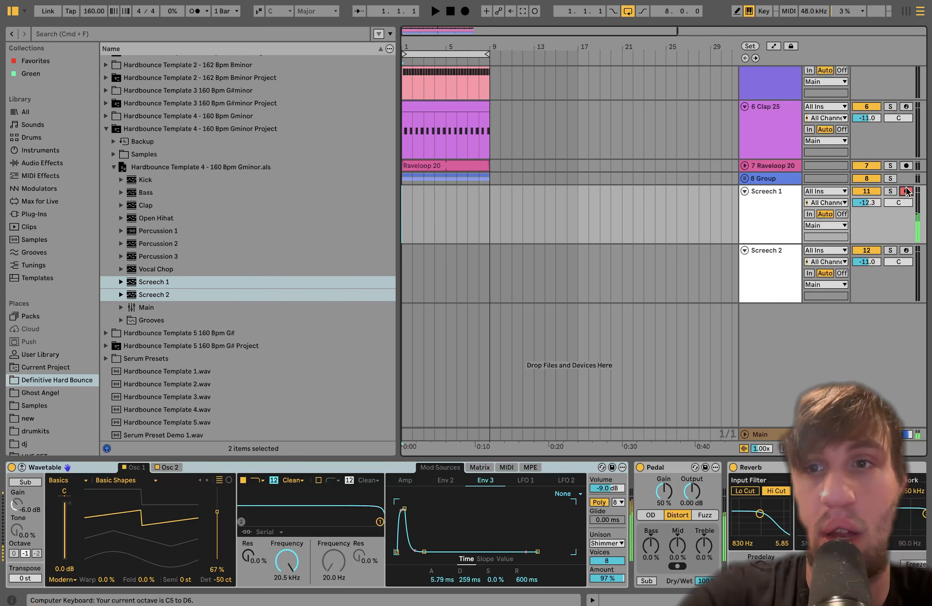
{"action": "left_click", "coordinate": [906, 250]}
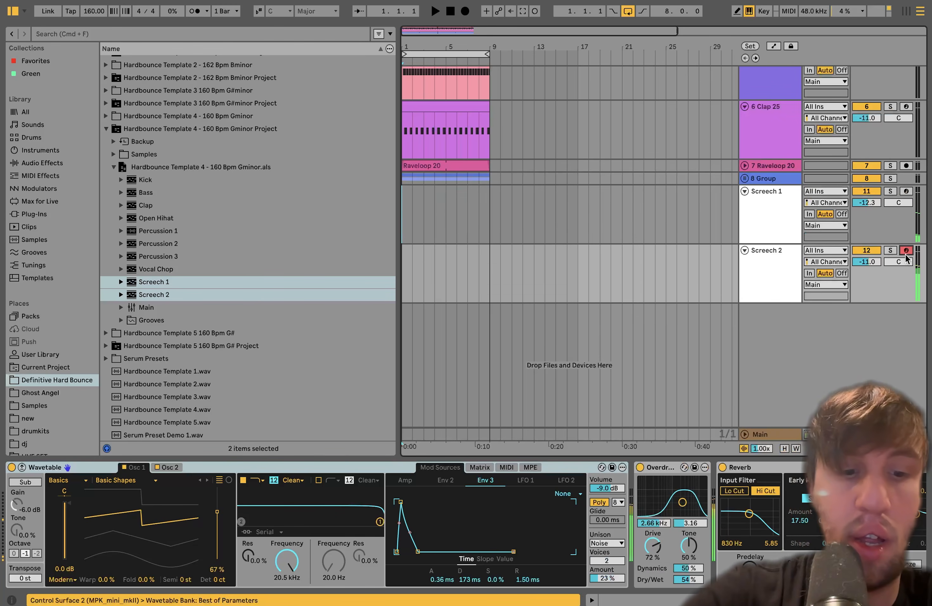
{"action": "key", "text": "z"}
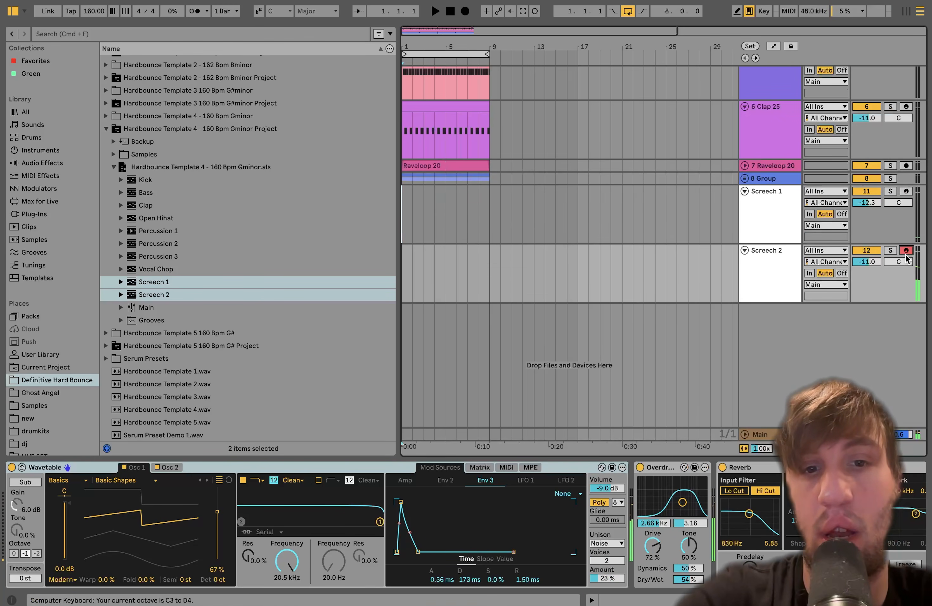
Raise the Screech 2 track volume to -8.9 dB and look through its effects chain
{"action": "left_click", "coordinate": [759, 287]}
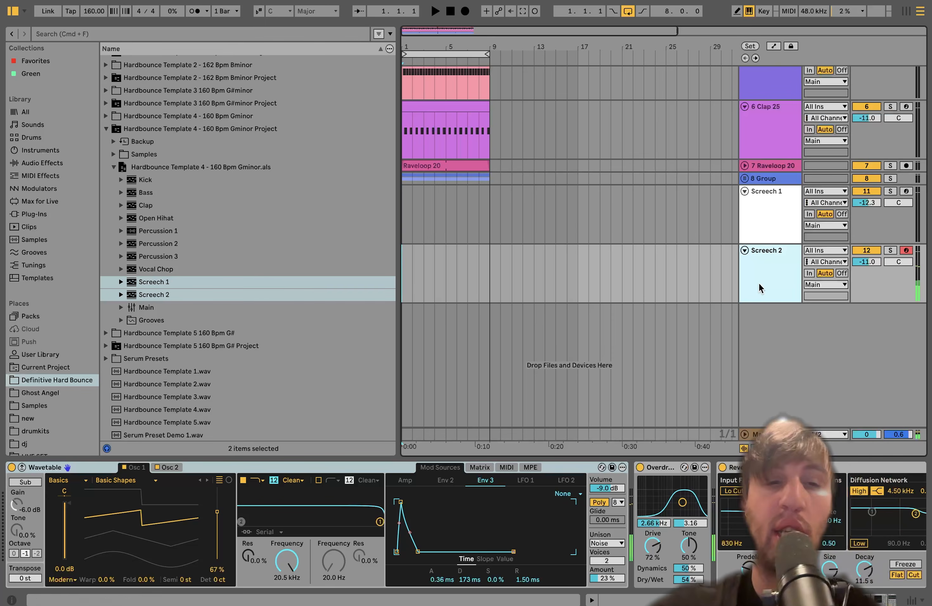
{"action": "left_click", "coordinate": [866, 262]}
{"action": "scroll", "coordinate": [644, 566], "scroll_direction": "right", "scroll_amount": 10}
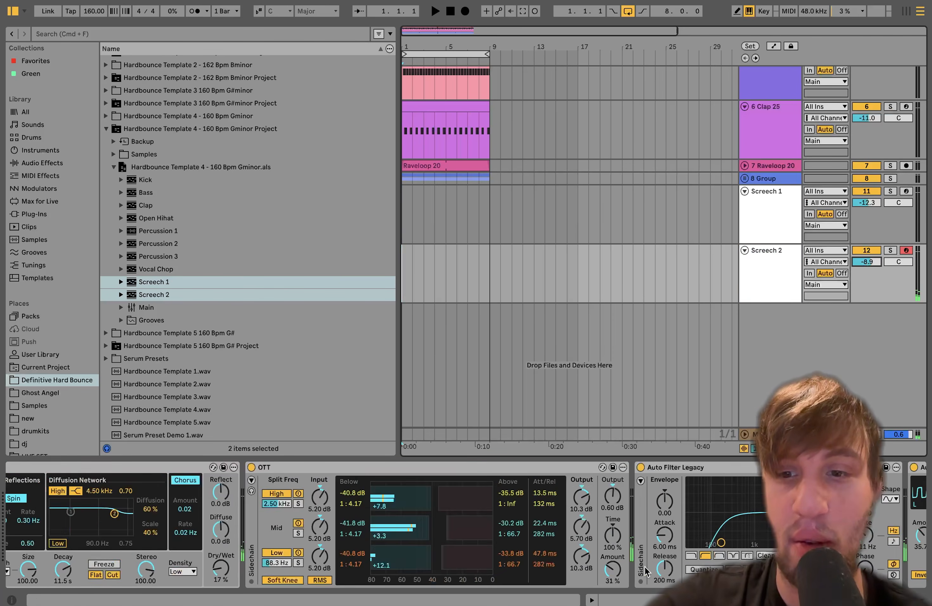
{"action": "scroll", "coordinate": [644, 566], "scroll_direction": "left", "scroll_amount": 10}
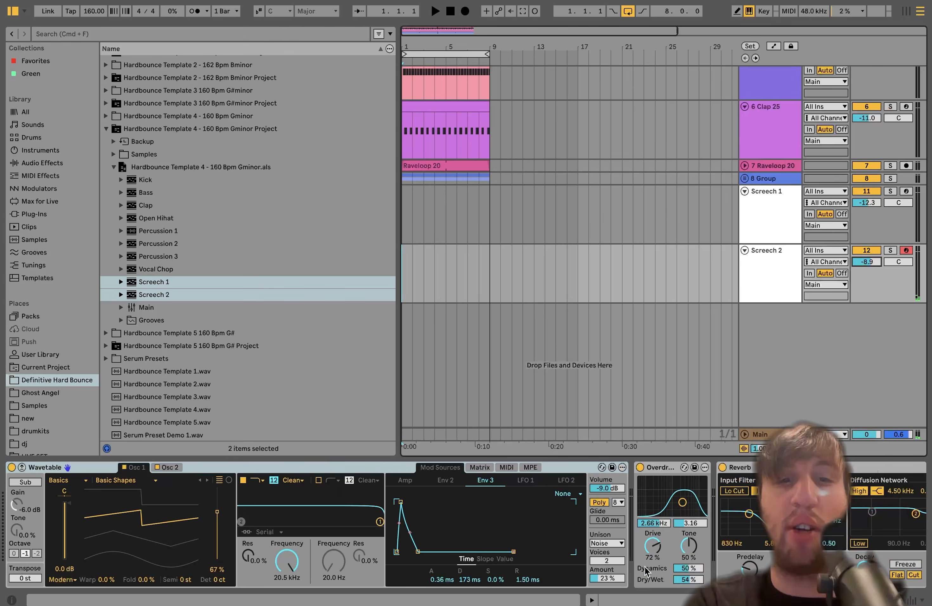
Examine both Wavetable oscillators and the Env 3 pitch modulation on Screech 2, and play a note to hear it
{"action": "left_click", "coordinate": [170, 467]}
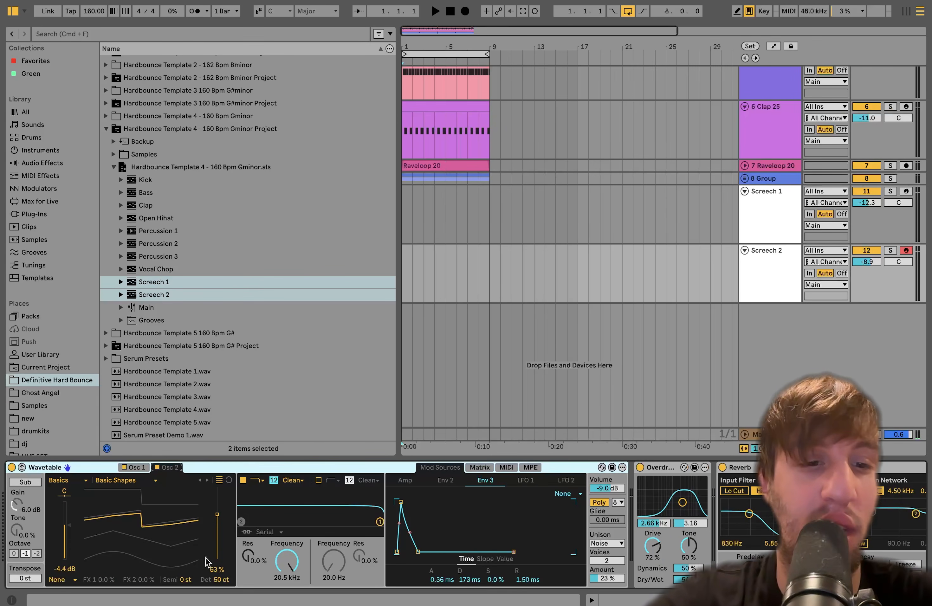
{"action": "left_click", "coordinate": [135, 467]}
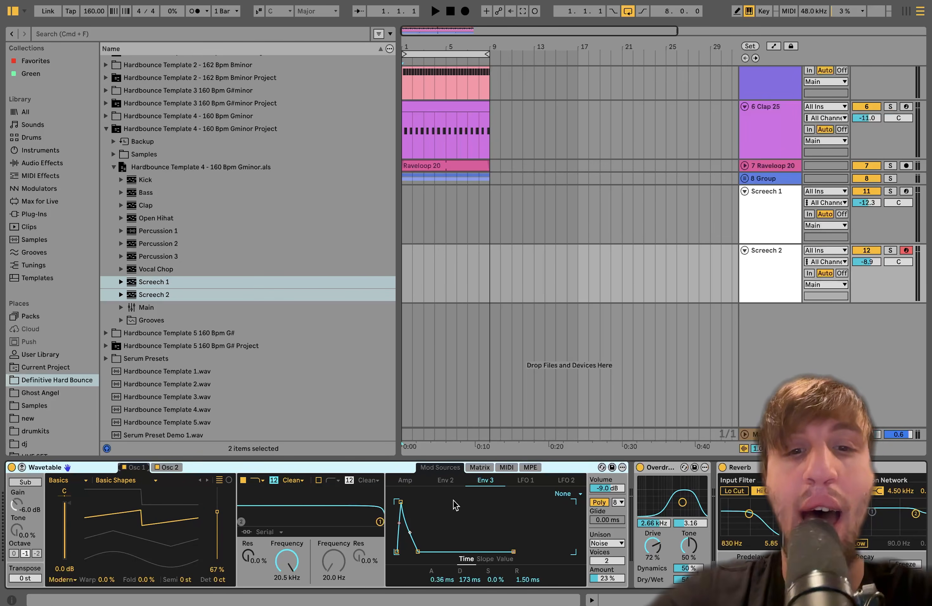
{"action": "left_click", "coordinate": [480, 467]}
{"action": "left_click_drag", "start_coordinate": [504, 534], "coordinate": [502, 536]}
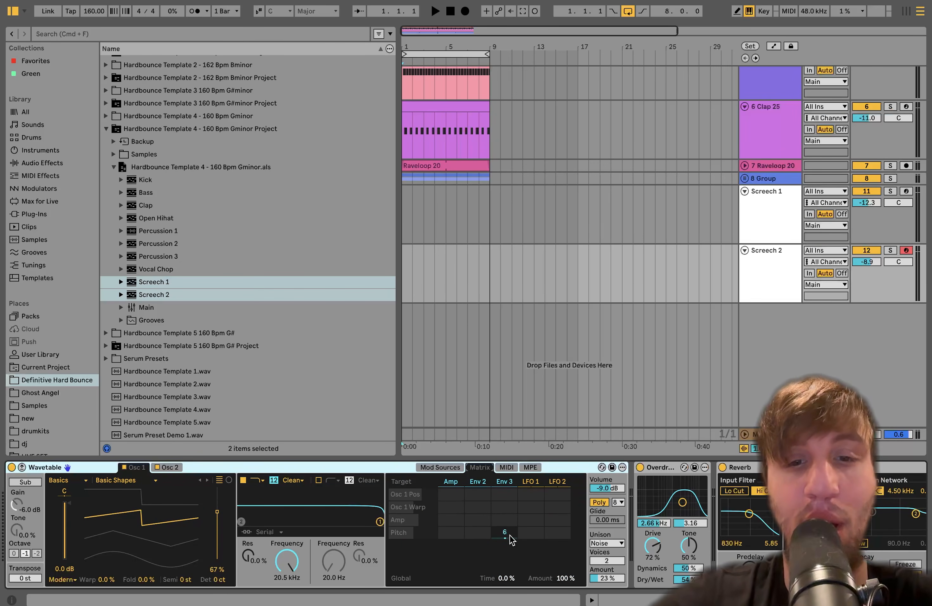
{"action": "left_click", "coordinate": [504, 484]}
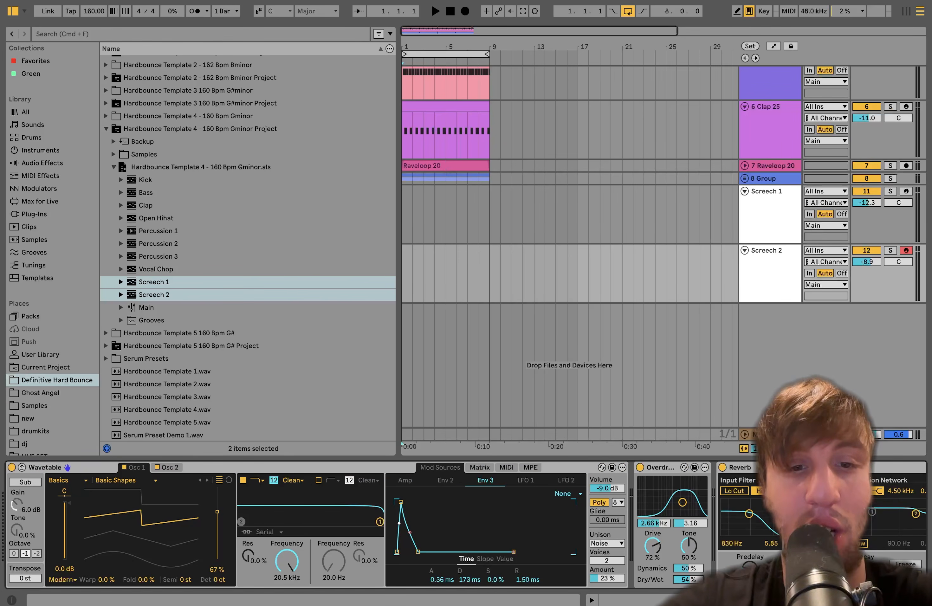
{"action": "key", "text": "a"}
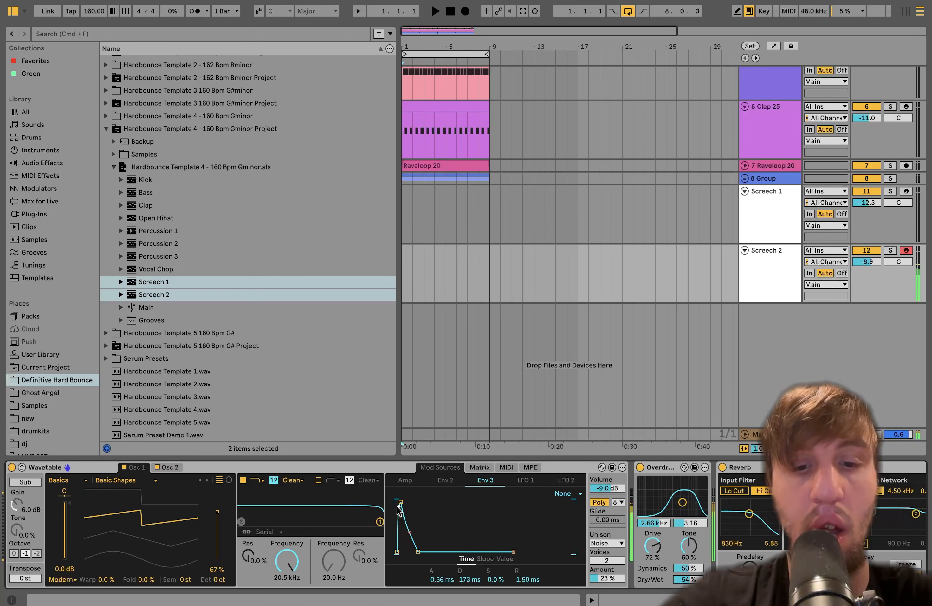
Check Screech 2's MIDI and matrix modulation, and reshape Env 3 with a steeper decay curve and a 790 ms decay
{"action": "left_click", "coordinate": [506, 467]}
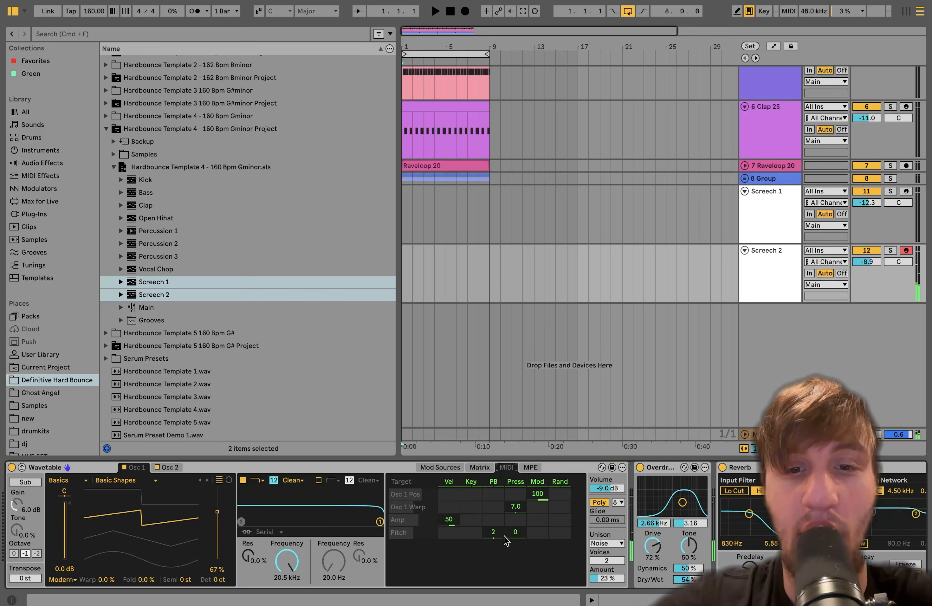
{"action": "left_click", "coordinate": [479, 468]}
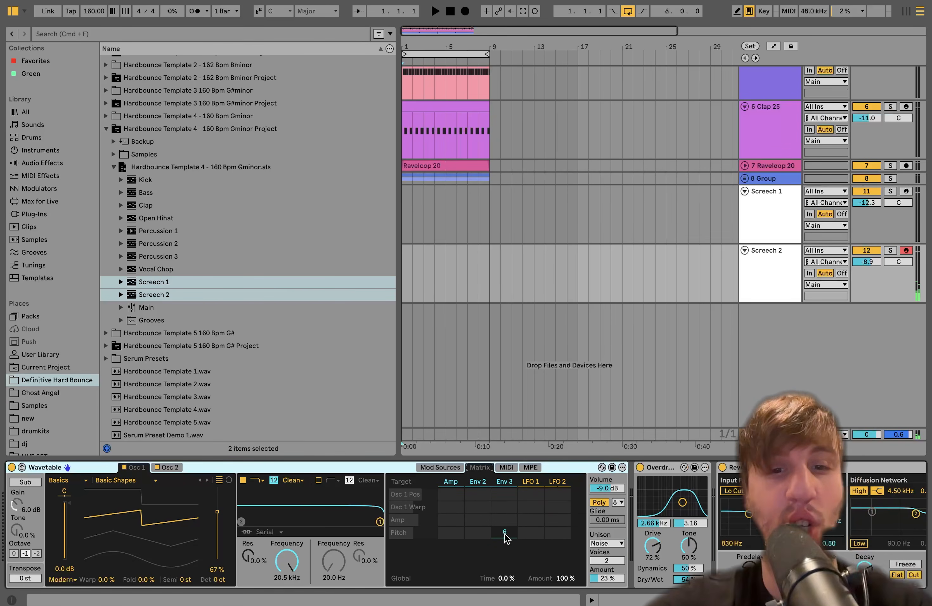
{"action": "left_click", "coordinate": [440, 467]}
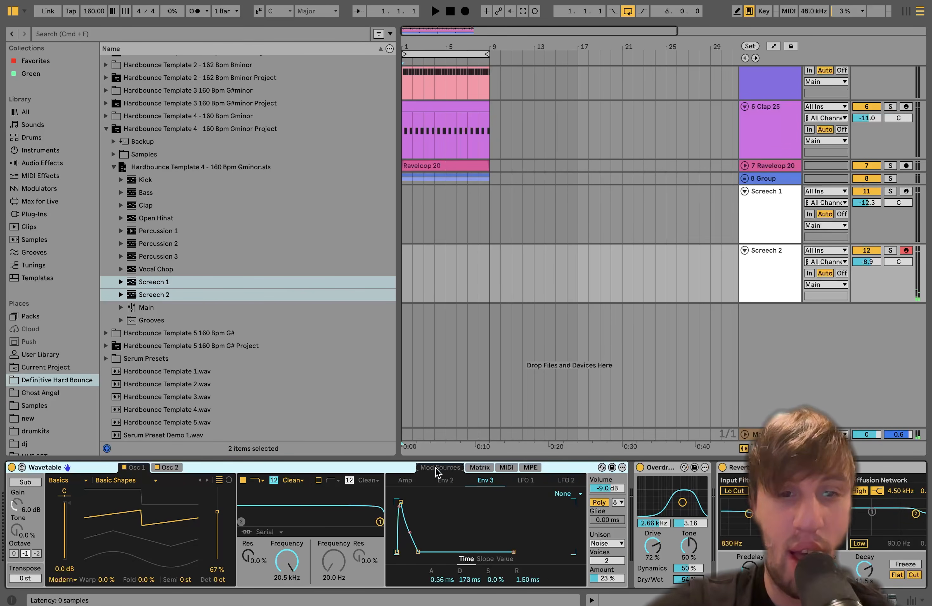
{"action": "left_click_drag", "start_coordinate": [414, 551], "coordinate": [420, 551]}
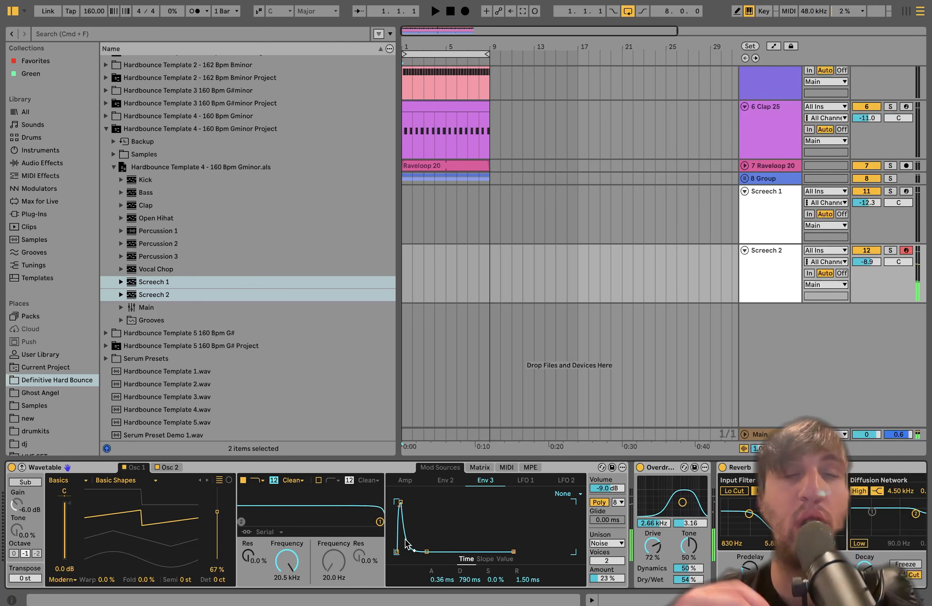
Arm and audition Screech 1, and examine the Env 3 pitch modulation in its Wavetable matrix
{"action": "left_click", "coordinate": [906, 191]}
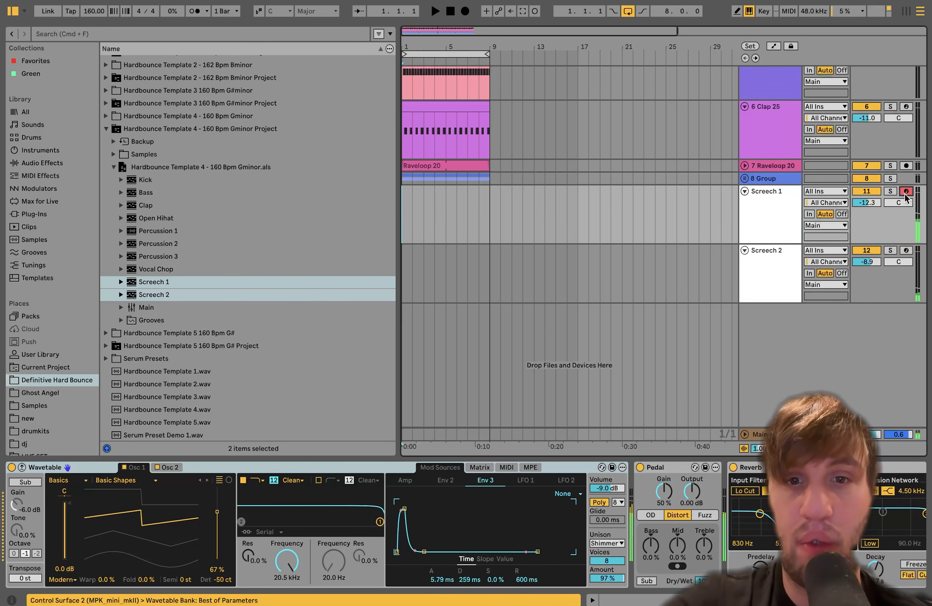
{"action": "left_click", "coordinate": [475, 470]}
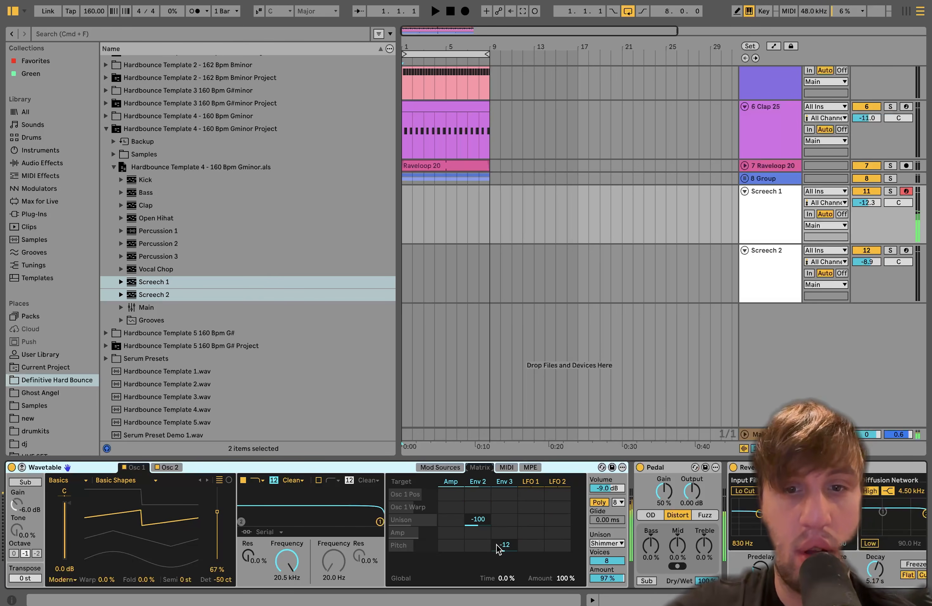
Arm Screech 2 and look through its effects chain from Wavetable to the final filter
{"action": "left_click", "coordinate": [803, 266]}
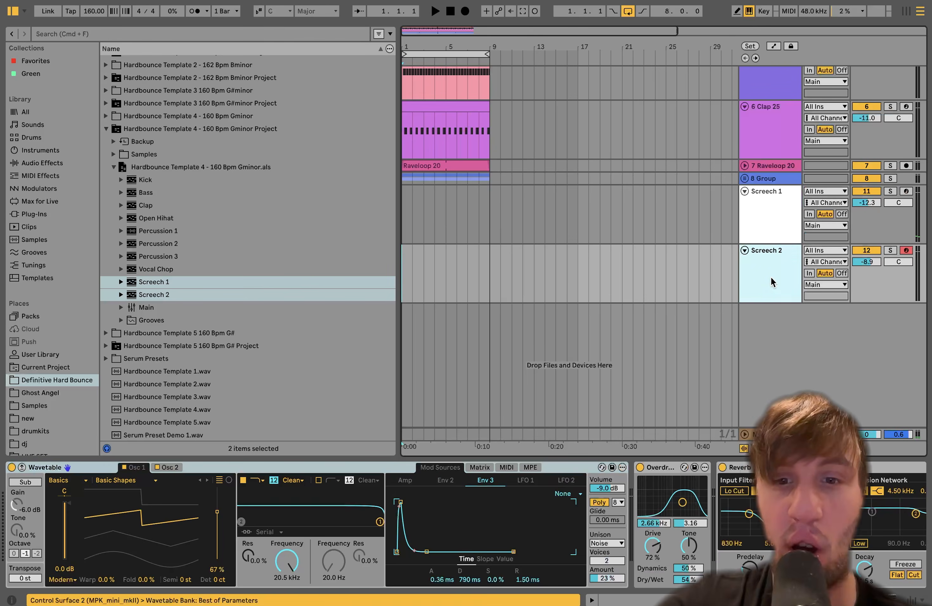
{"action": "left_click", "coordinate": [769, 218]}
{"action": "left_click", "coordinate": [759, 277]}
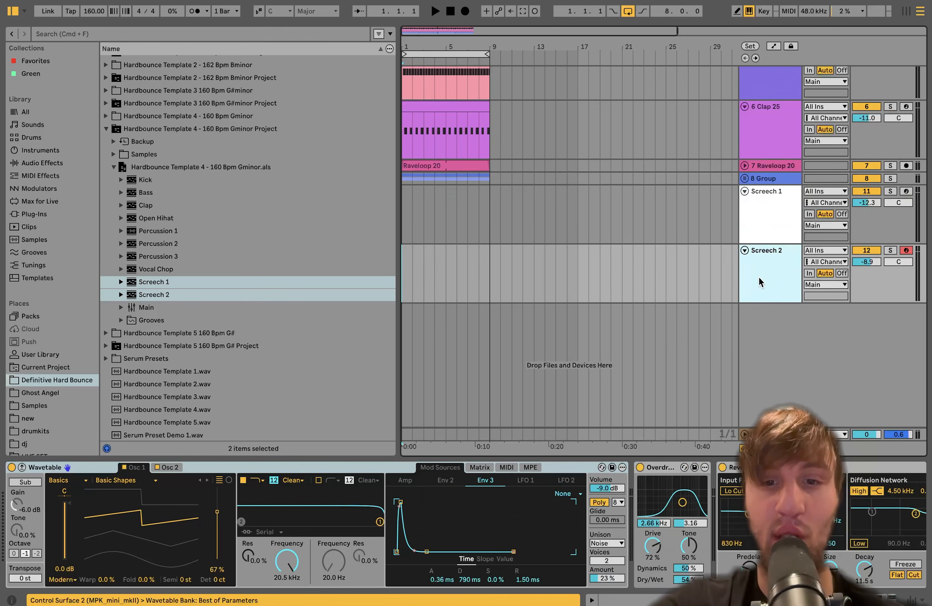
{"action": "scroll", "coordinate": [683, 538], "scroll_direction": "right", "scroll_amount": 6}
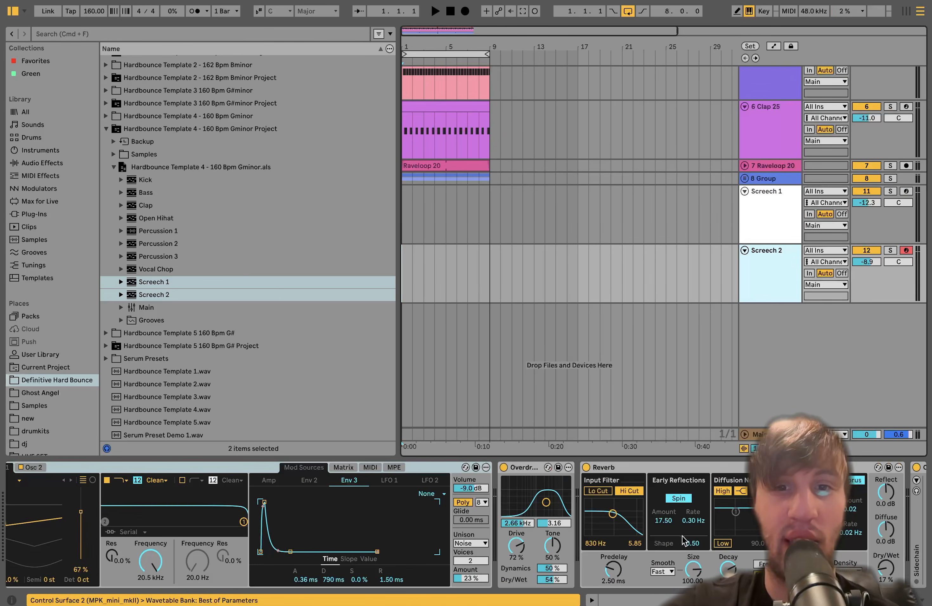
{"action": "scroll", "coordinate": [572, 524], "scroll_direction": "right", "scroll_amount": 10}
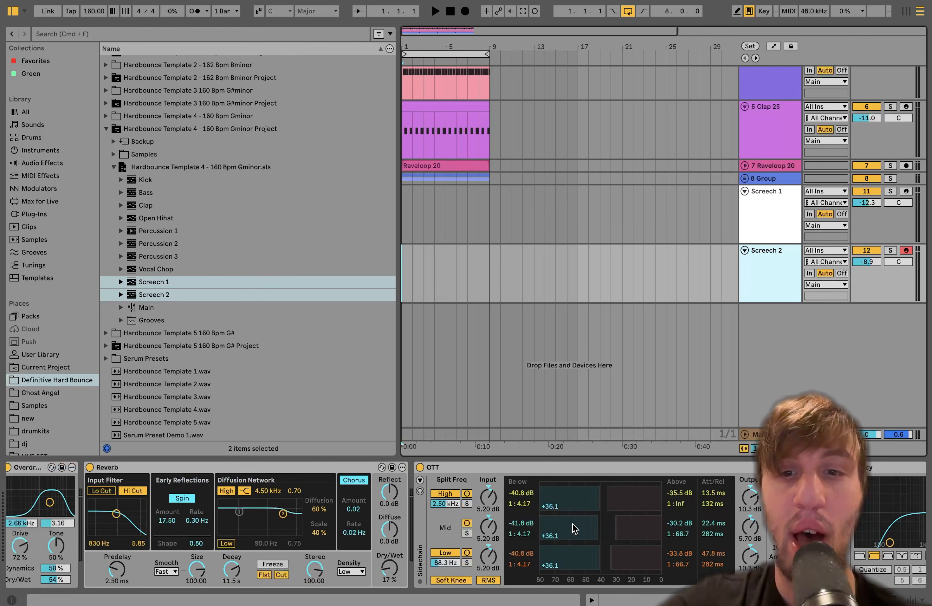
Remove the Auto Pan from the Screech 1 effects chain
{"action": "left_click", "coordinate": [772, 231]}
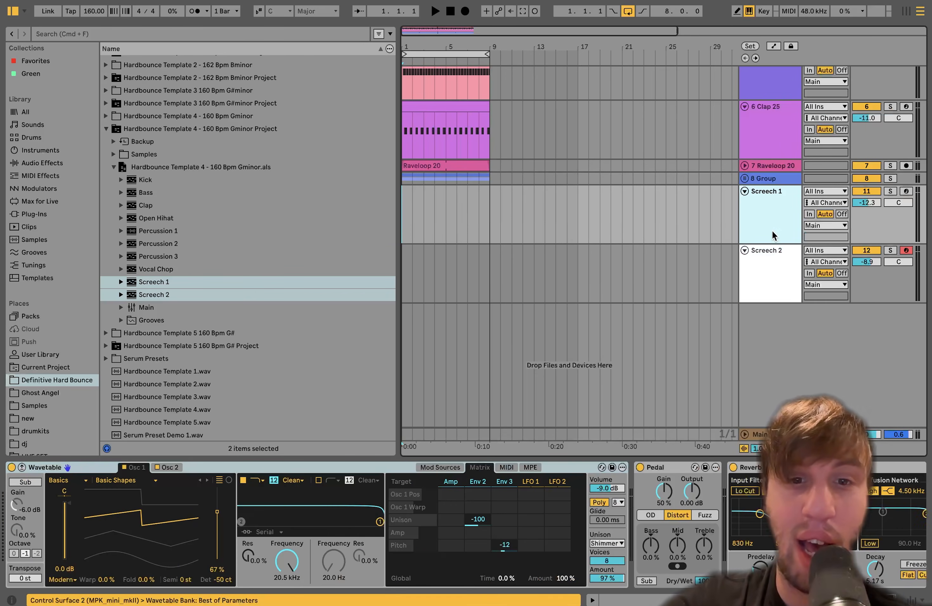
{"action": "scroll", "coordinate": [629, 495], "scroll_direction": "right", "scroll_amount": 10}
{"action": "scroll", "coordinate": [630, 495], "scroll_direction": "right", "scroll_amount": 4}
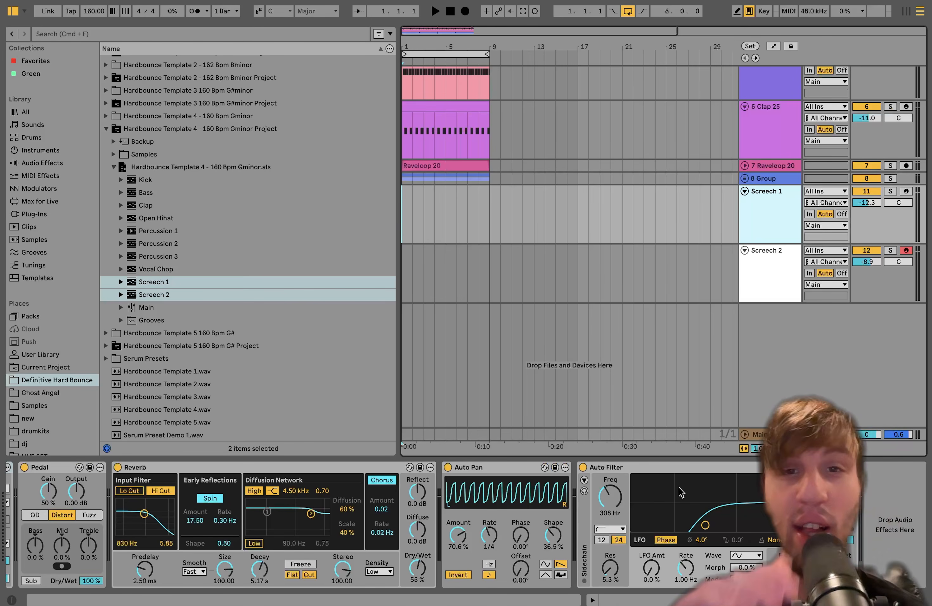
{"action": "left_click", "coordinate": [518, 465]}
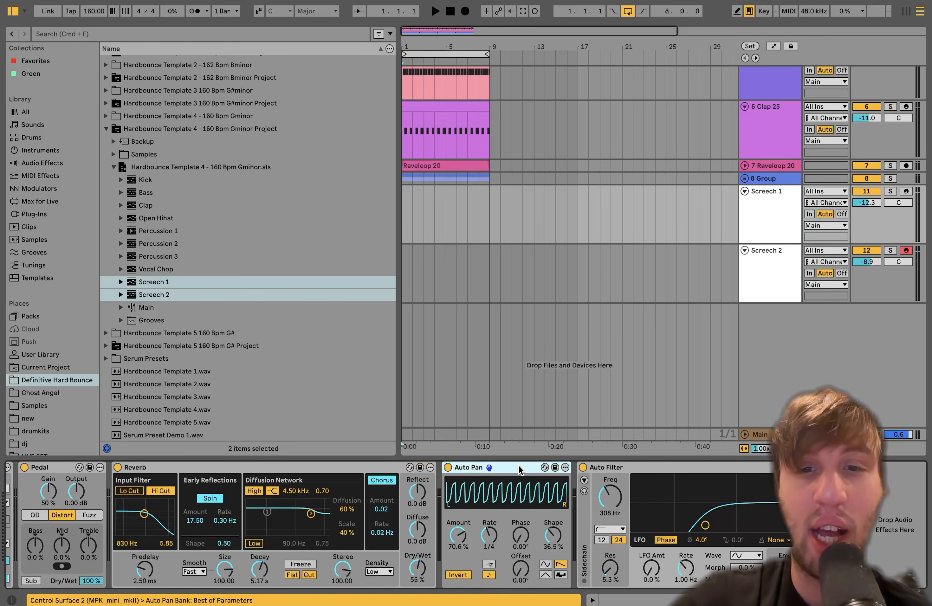
{"action": "key", "text": "Delete"}
Copy the kick-sidechained Compressor from the 8 Group track to the end of the Screech 1 and Screech 2 chains
{"action": "left_click", "coordinate": [777, 274]}
{"action": "left_click", "coordinate": [768, 236]}
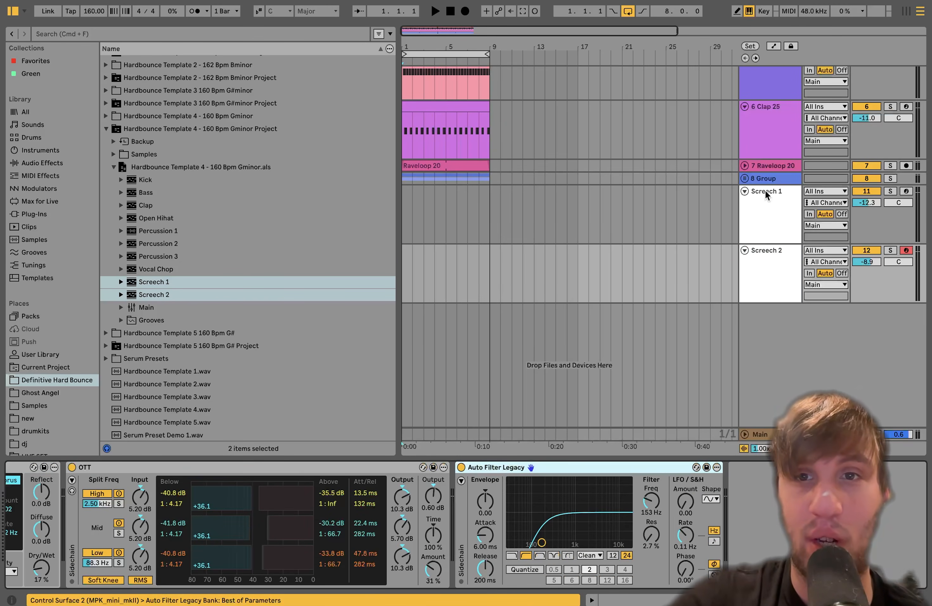
{"action": "left_click", "coordinate": [763, 180]}
{"action": "scroll", "coordinate": [761, 556], "scroll_direction": "right", "scroll_amount": 5}
{"action": "left_click", "coordinate": [702, 488]}
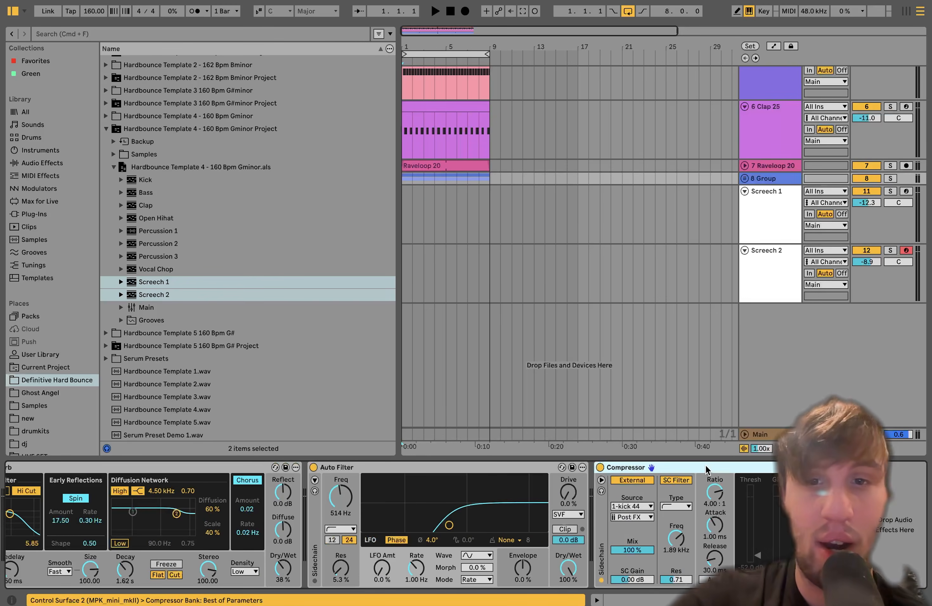
{"action": "left_click", "coordinate": [777, 201]}
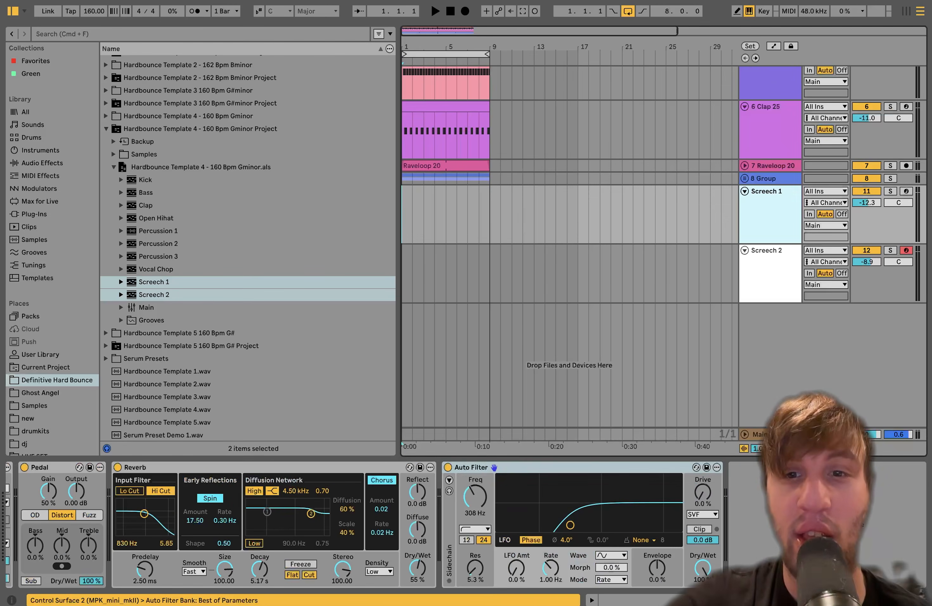
{"action": "scroll", "coordinate": [781, 532], "scroll_direction": "right", "scroll_amount": 3}
{"action": "left_click", "coordinate": [770, 269]}
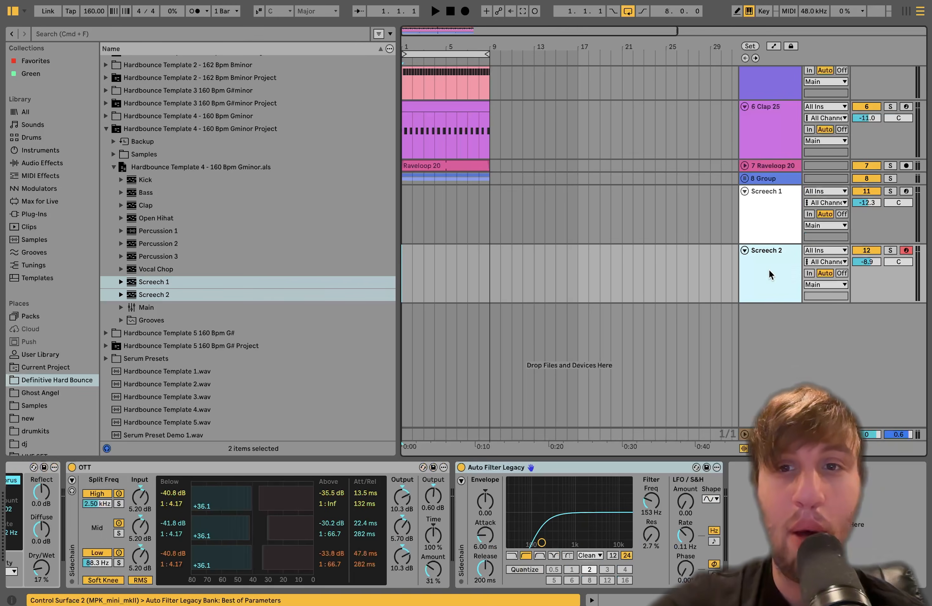
{"action": "scroll", "coordinate": [774, 504], "scroll_direction": "right", "scroll_amount": 2}
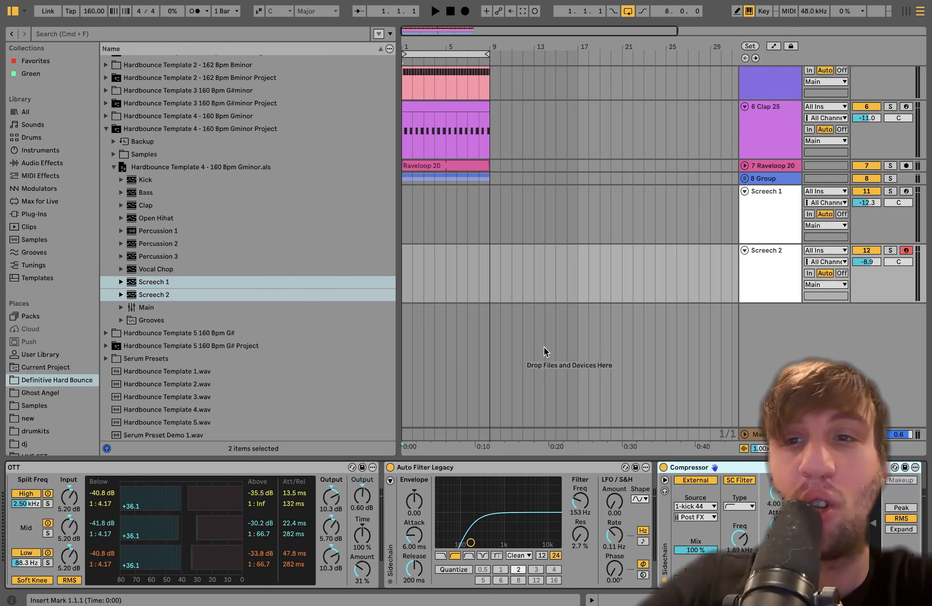
Play the loop, unfold the 8 Group tracks and set track 10's volume to -11.7 dB
{"action": "scroll", "coordinate": [432, 249], "scroll_direction": "up", "scroll_amount": 2}
{"action": "scroll", "coordinate": [432, 249], "scroll_direction": "up", "scroll_amount": 2}
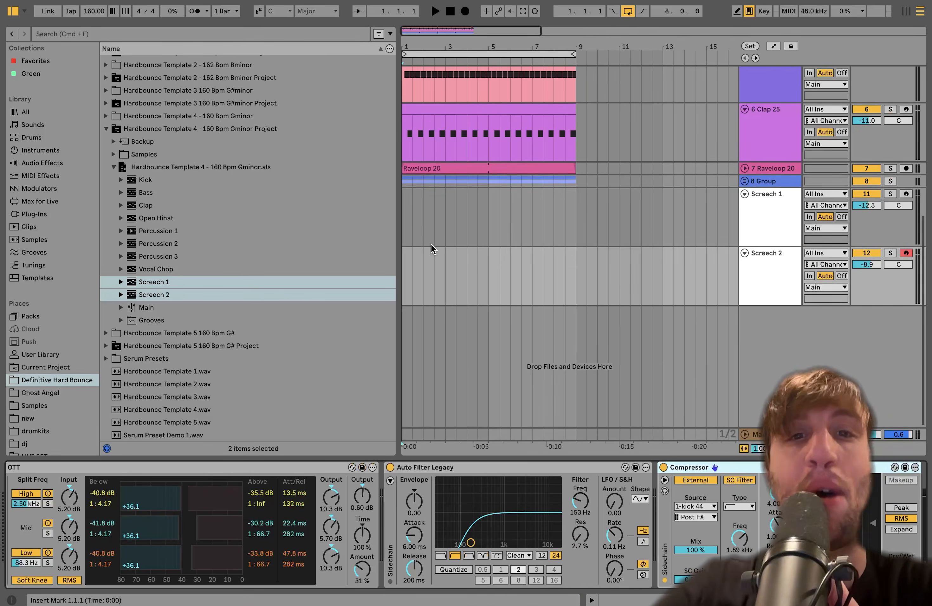
{"action": "scroll", "coordinate": [456, 247], "scroll_direction": "up", "scroll_amount": 8}
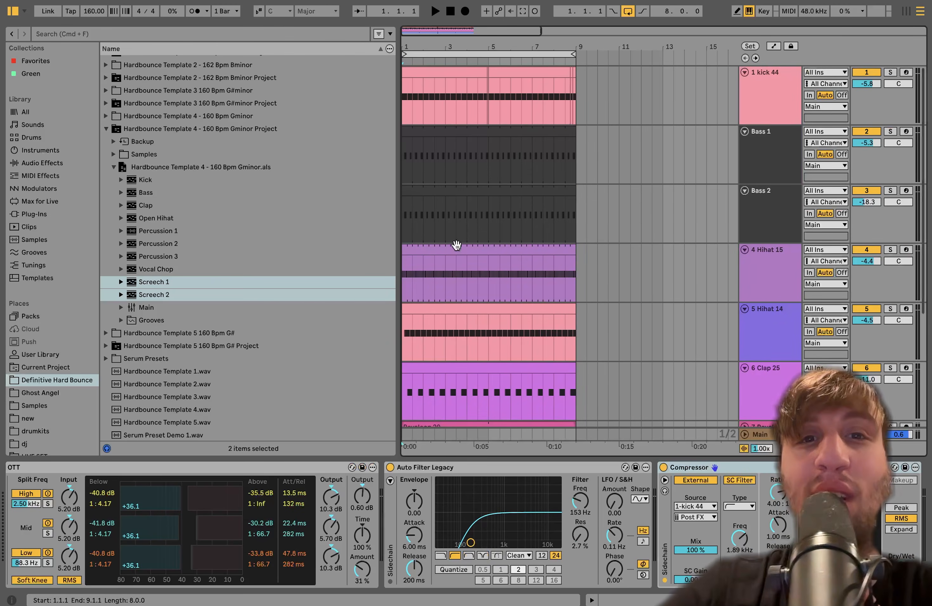
{"action": "scroll", "coordinate": [518, 146], "scroll_direction": "down", "scroll_amount": 6}
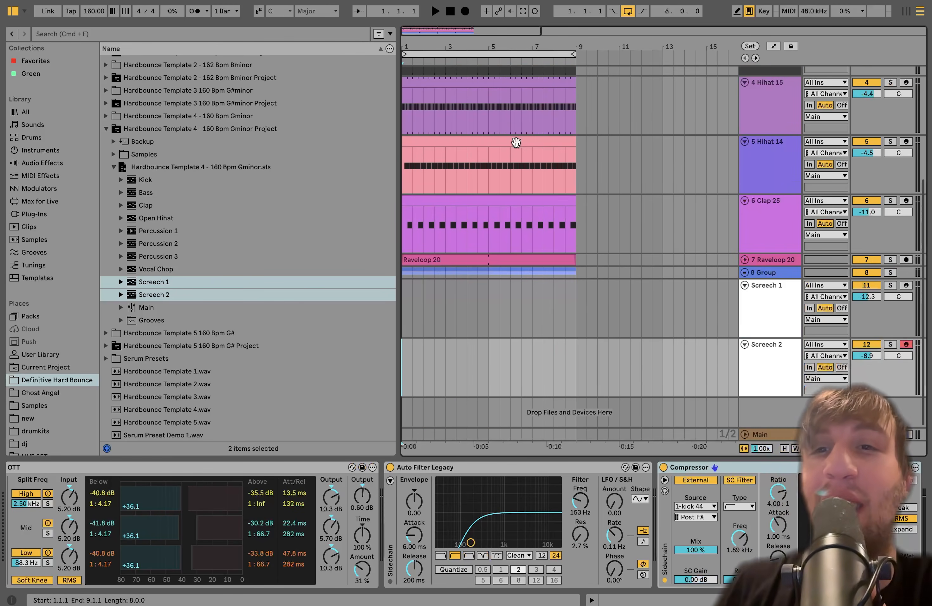
{"action": "key", "text": "space"}
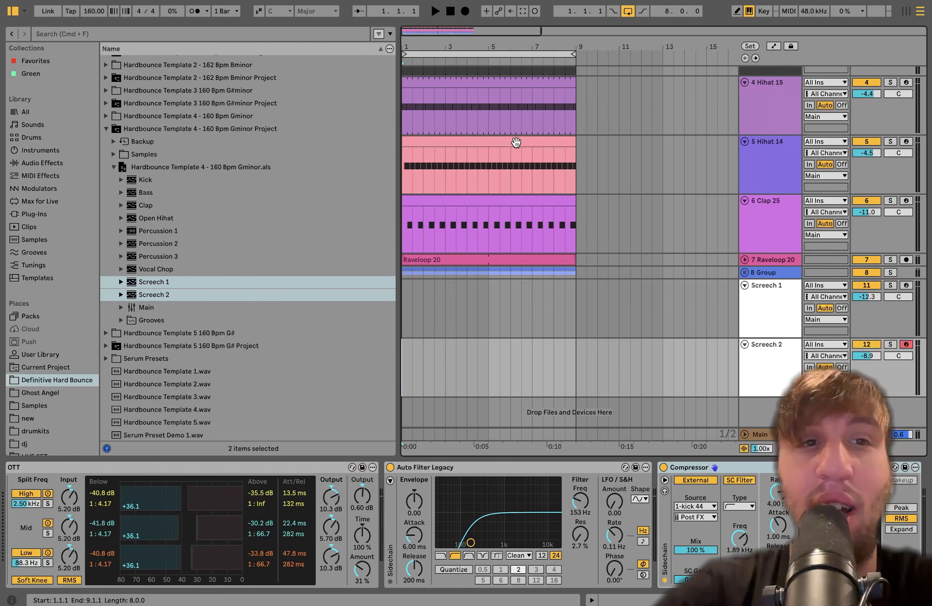
{"action": "left_click", "coordinate": [745, 272]}
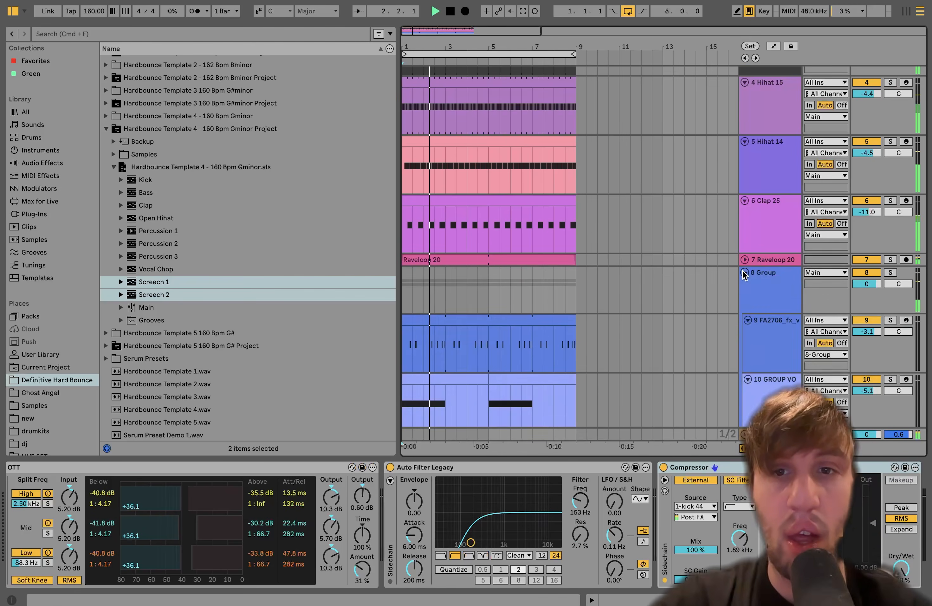
{"action": "key", "text": "space"}
{"action": "scroll", "coordinate": [744, 273], "scroll_direction": "down", "scroll_amount": 5}
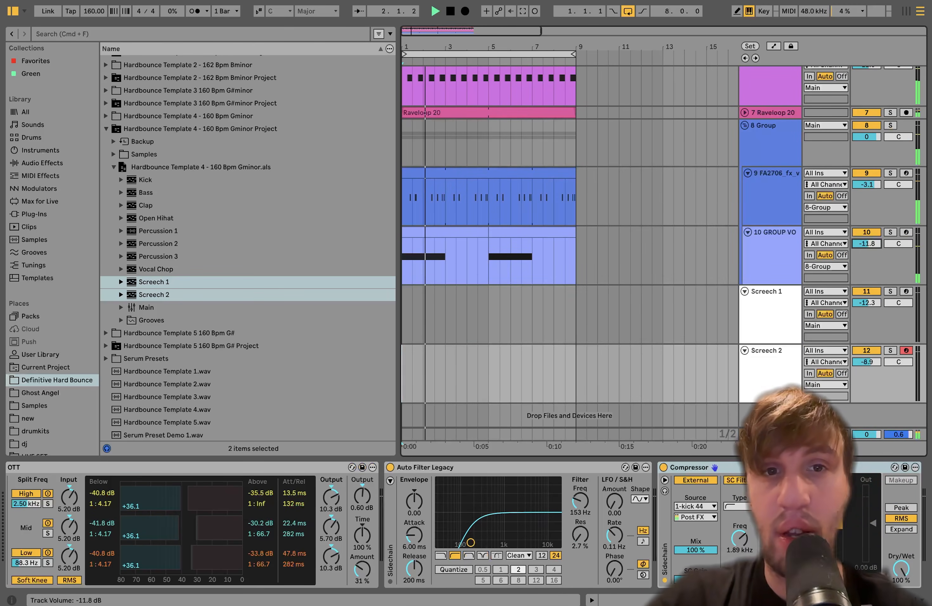
{"action": "left_click_drag", "start_coordinate": [868, 246], "coordinate": [869, 244]}
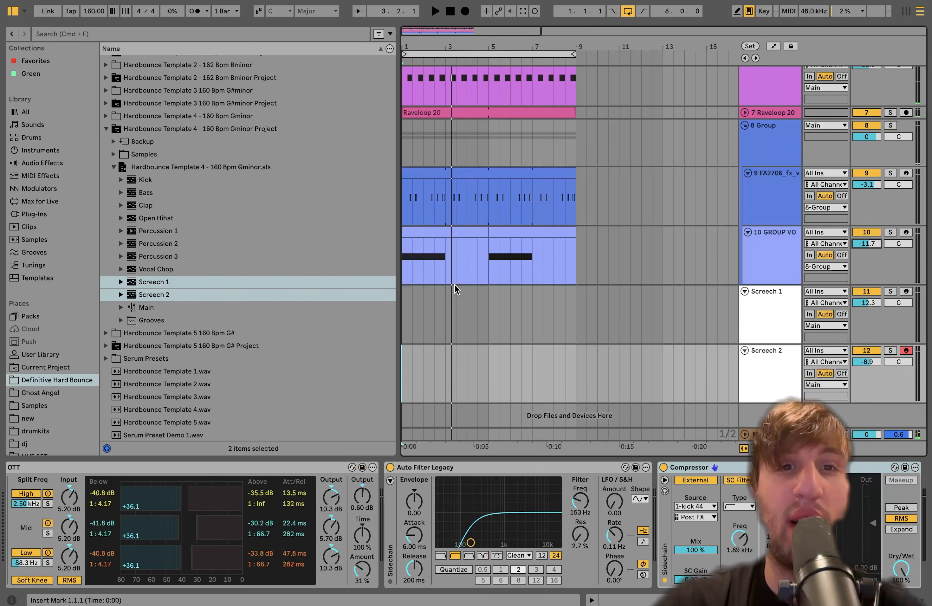
Audition notes over the loop and create an empty two-bar MIDI clip on Screech 2 at bar 1
{"action": "left_click_drag", "start_coordinate": [447, 368], "coordinate": [384, 367]}
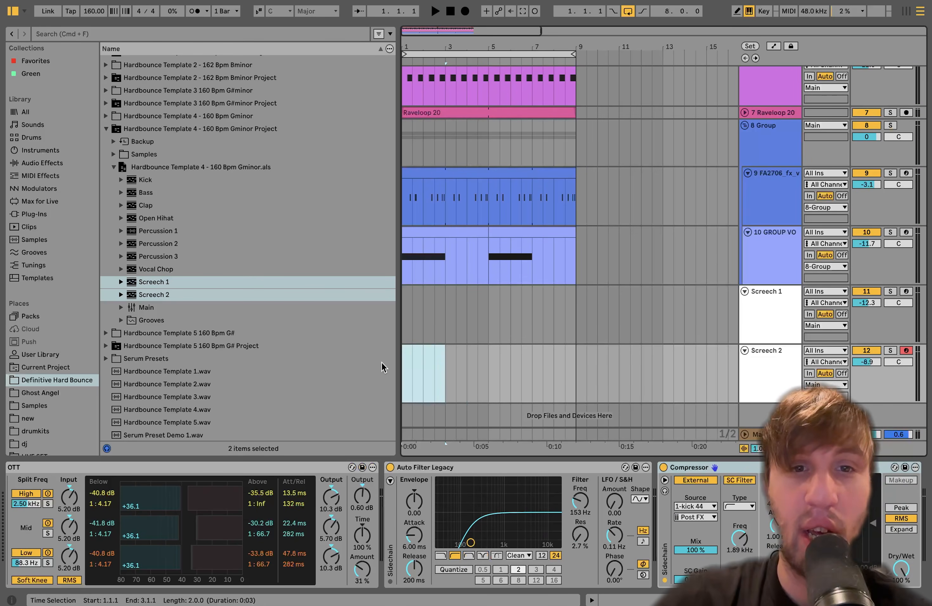
{"action": "key", "text": "space"}
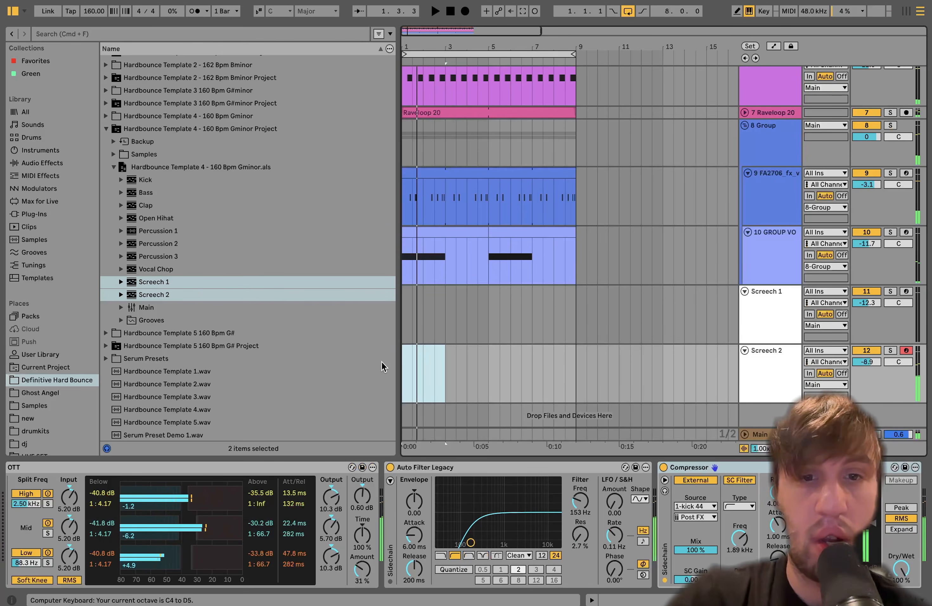
{"action": "key", "text": "space"}
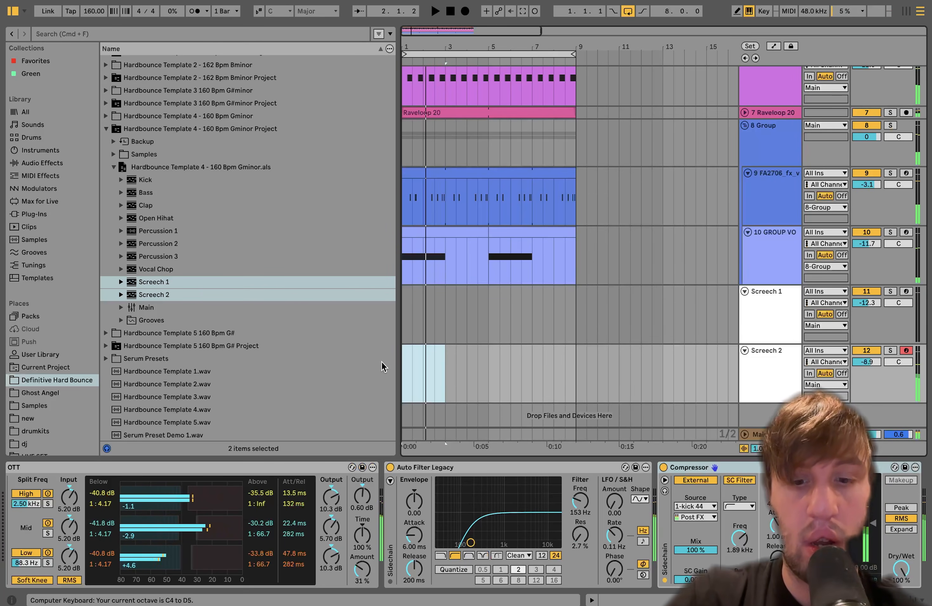
{"action": "key", "text": "super+shift+m"}
{"action": "key", "text": "space"}
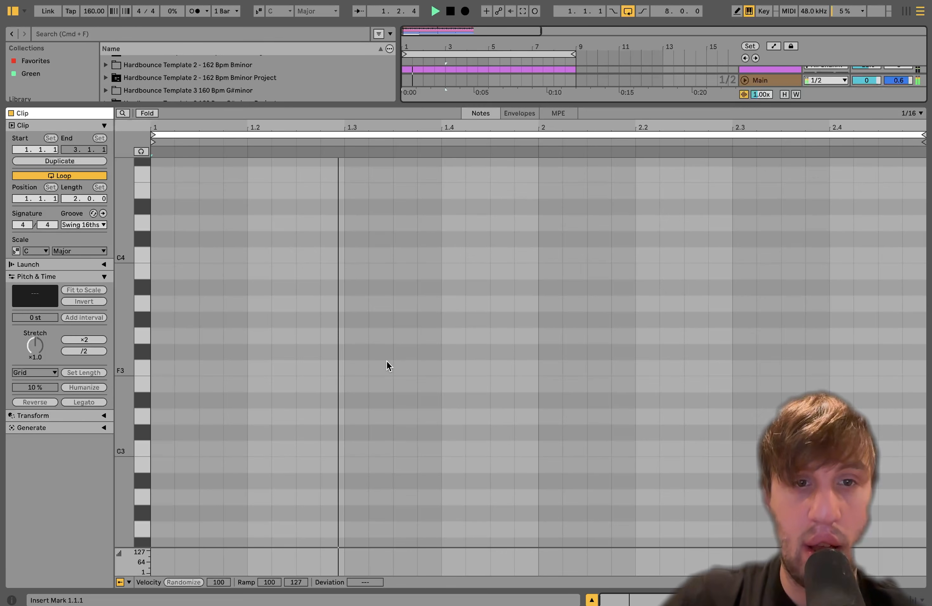
Add a one-beat A4 note at 1.4 in the Screech 2 clip and play it back
{"action": "scroll", "coordinate": [387, 361], "scroll_direction": "down", "scroll_amount": 3}
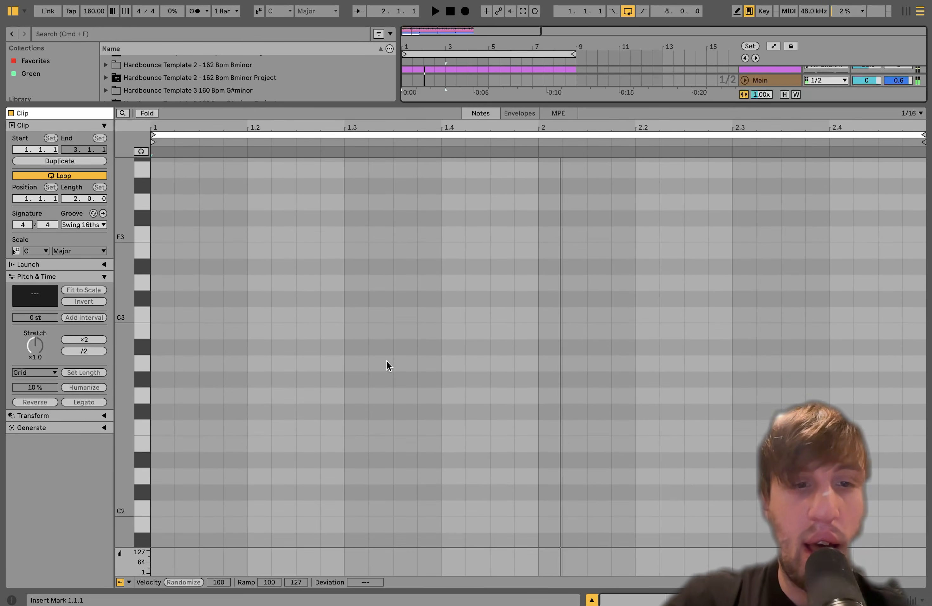
{"action": "scroll", "coordinate": [386, 362], "scroll_direction": "up", "scroll_amount": 4}
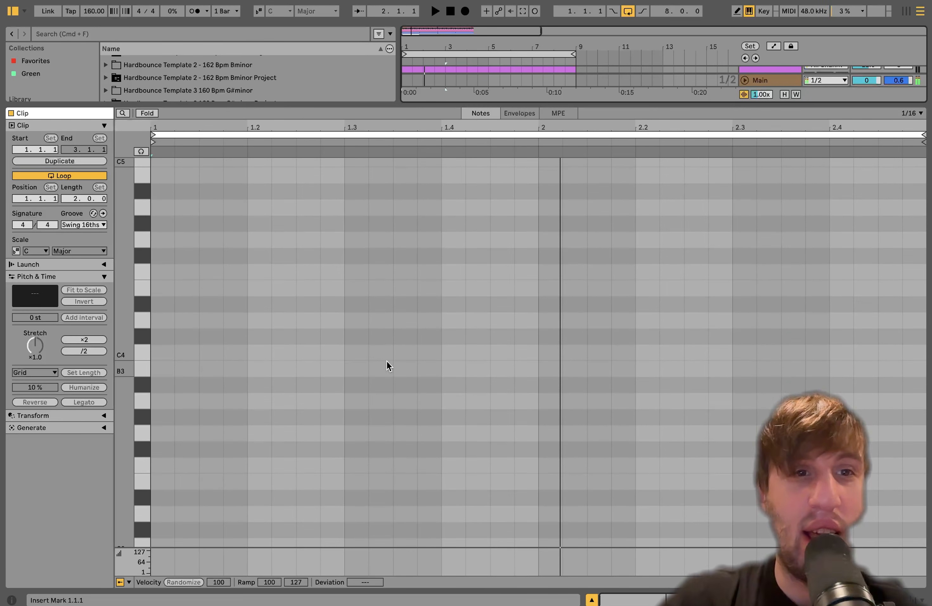
{"action": "scroll", "coordinate": [386, 361], "scroll_direction": "up", "scroll_amount": 2}
{"action": "left_click", "coordinate": [451, 249]}
{"action": "key", "text": "shift+Right"}
{"action": "key", "text": "shift+Right"}
{"action": "key", "text": "shift+Right"}
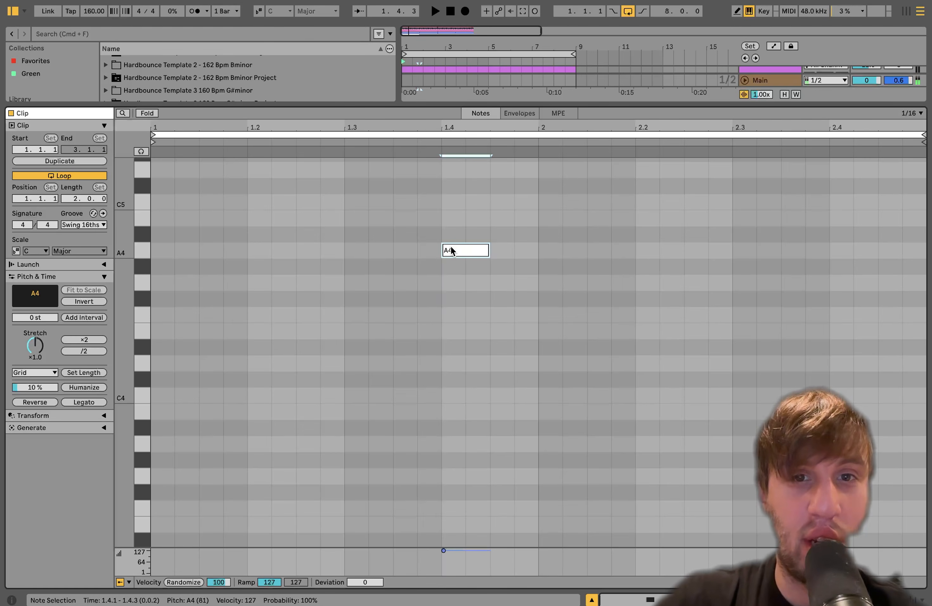
{"action": "key", "text": "space"}
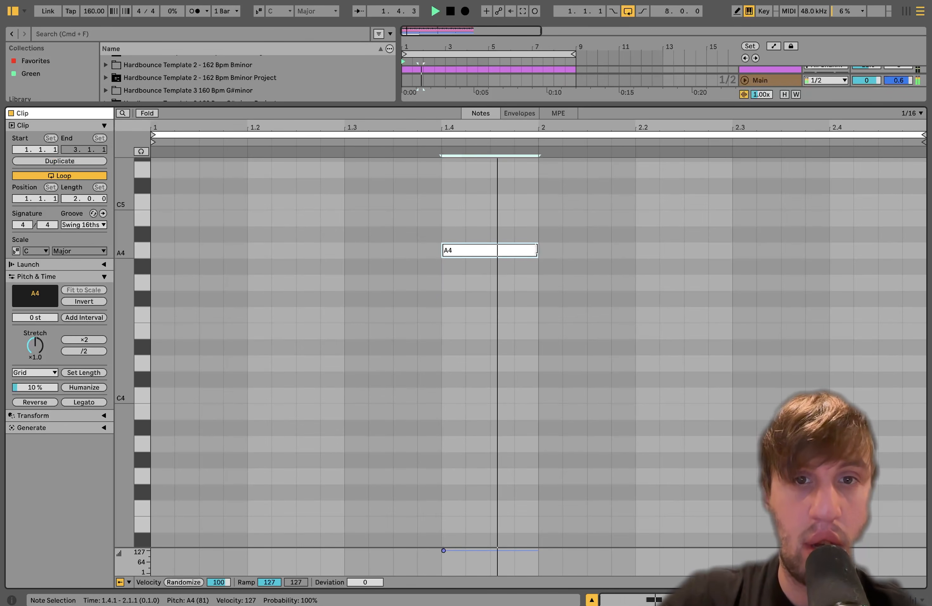
Duplicate the two-bar Screech 2 clip so the copy starts at bar 3
{"action": "key", "text": "shift+Tab"}
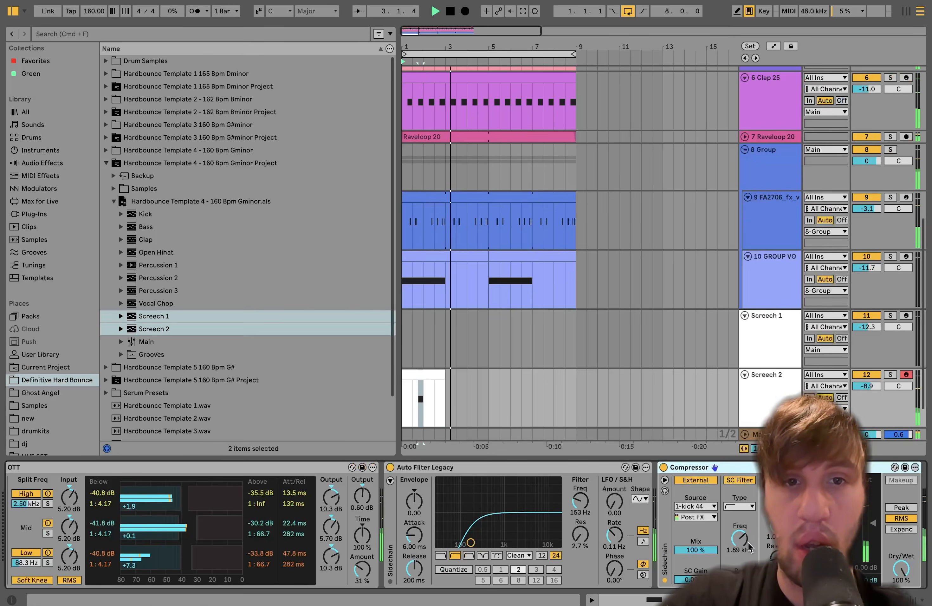
{"action": "left_click", "coordinate": [426, 373]}
{"action": "key", "text": "space"}
{"action": "key", "text": "super+d"}
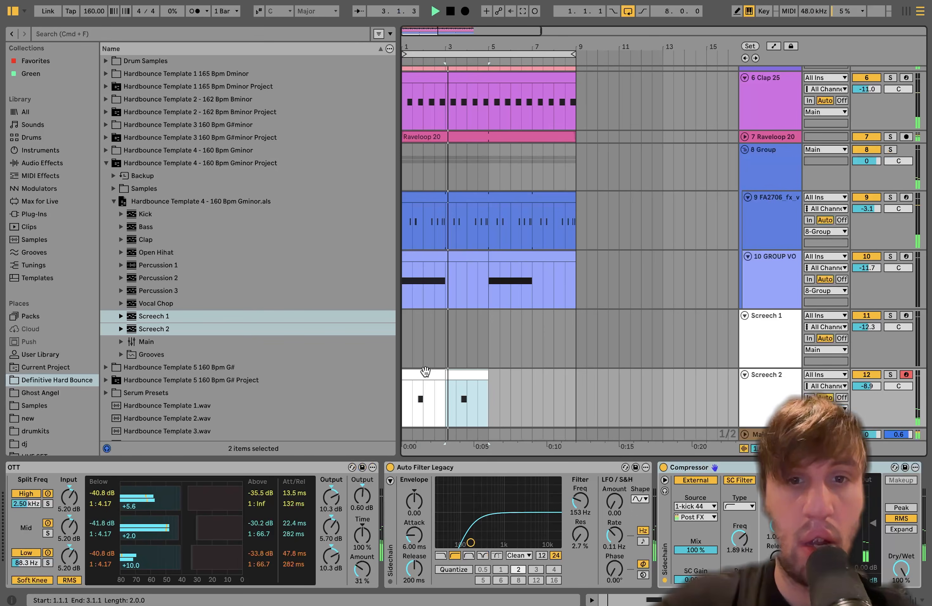
In the duplicated Screech 2 clip, shorten the A4 note to half a beat and add a half-beat A3 right after it
{"action": "key", "text": "shift+Tab"}
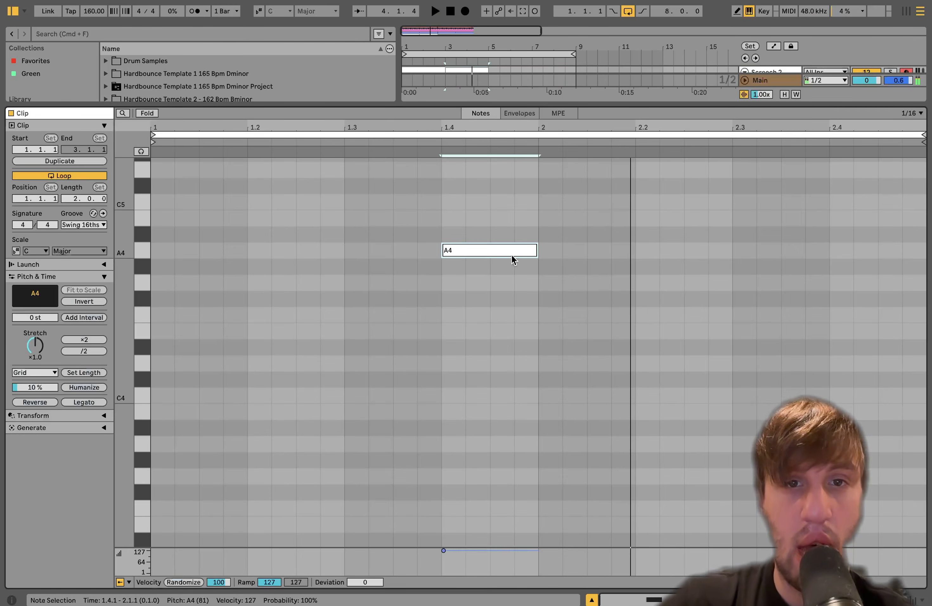
{"action": "left_click_drag", "start_coordinate": [536, 250], "coordinate": [493, 251]}
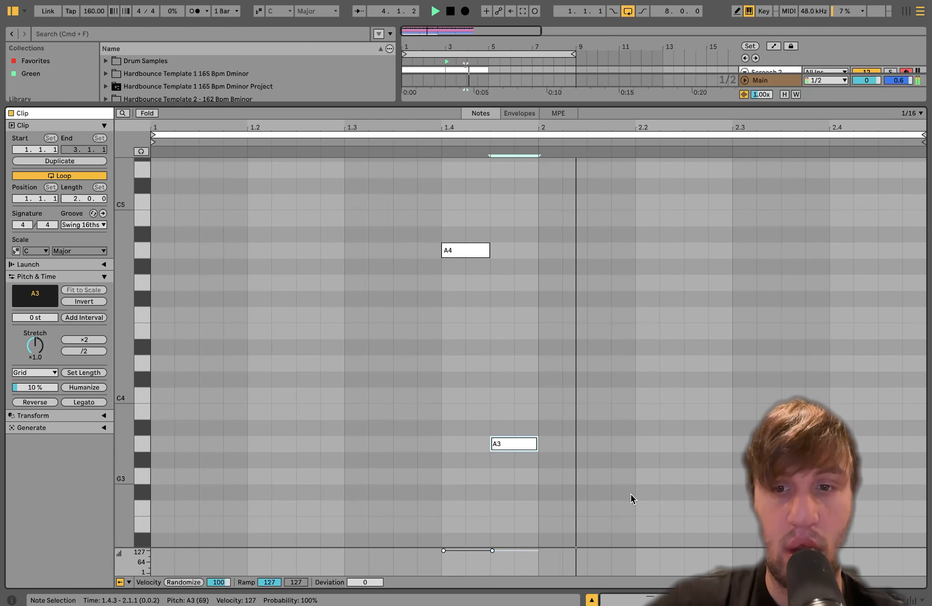
{"action": "key", "text": "shift+Tab"}
Duplicate both Screech 2 clips together to fill bars 5 to 9
{"action": "left_click", "coordinate": [476, 374]}
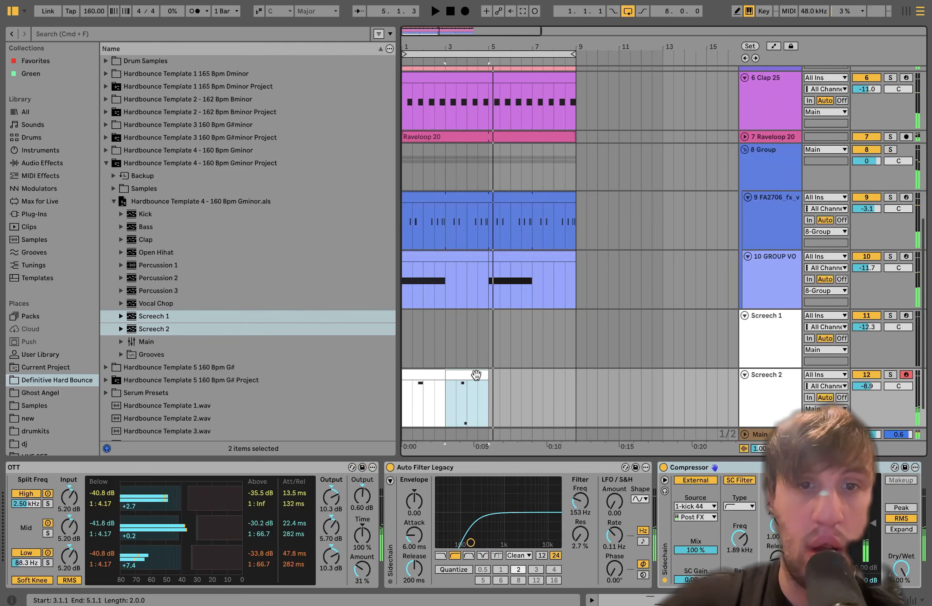
{"action": "left_click", "coordinate": [426, 373], "text": "shift"}
{"action": "key", "text": "super+d"}
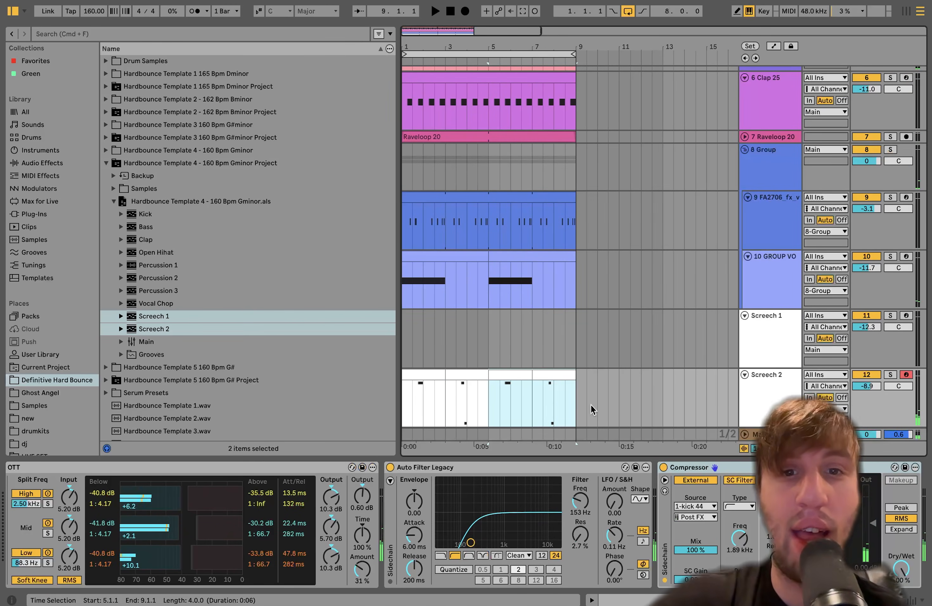
Create an empty four-bar MIDI clip on Screech 1 starting at bar 1
{"action": "left_click_drag", "start_coordinate": [484, 352], "coordinate": [389, 348]}
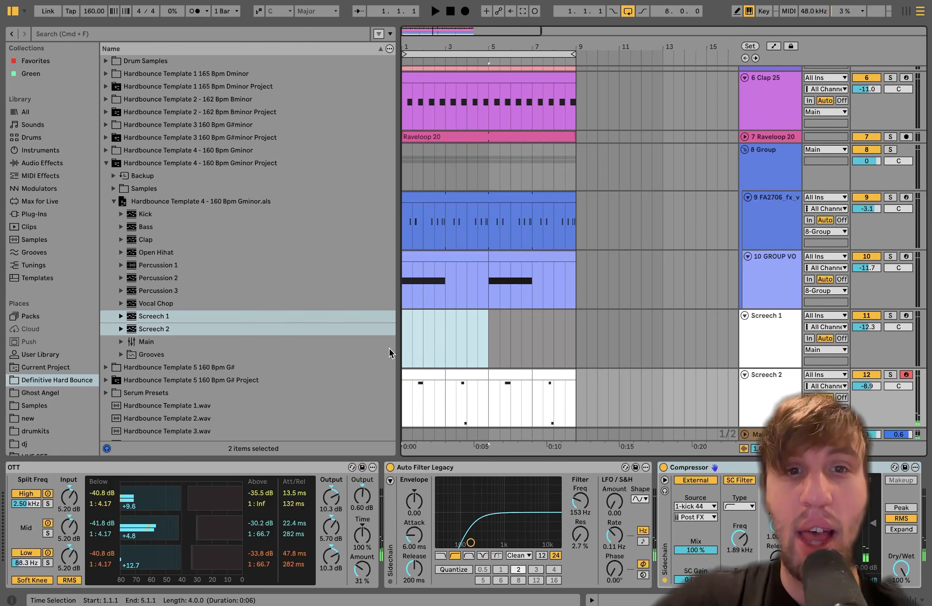
{"action": "key", "text": "super+shift+m"}
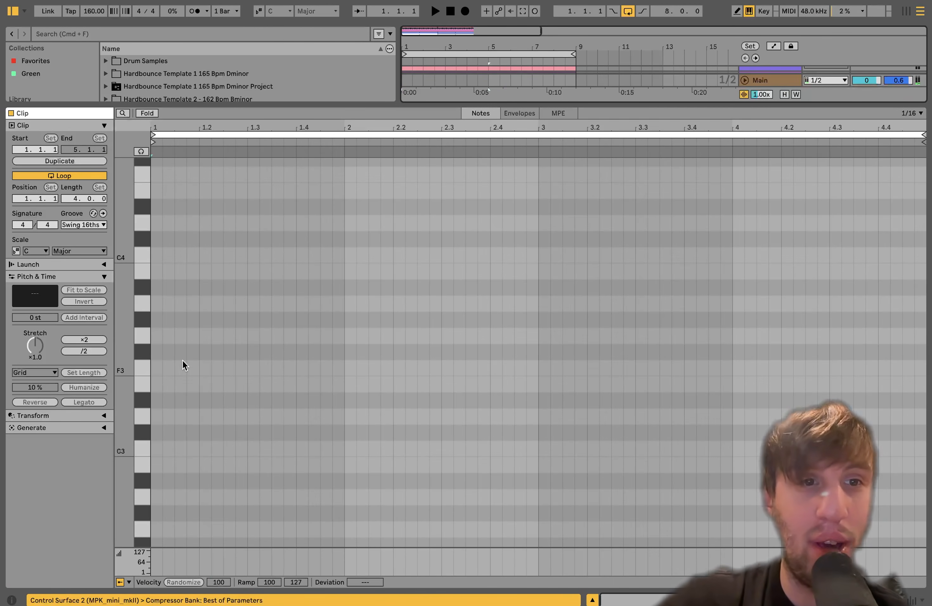
Add an A4 note three sixteenths long at 1.2 in the Screech 1 clip
{"action": "double_click", "coordinate": [204, 304]}
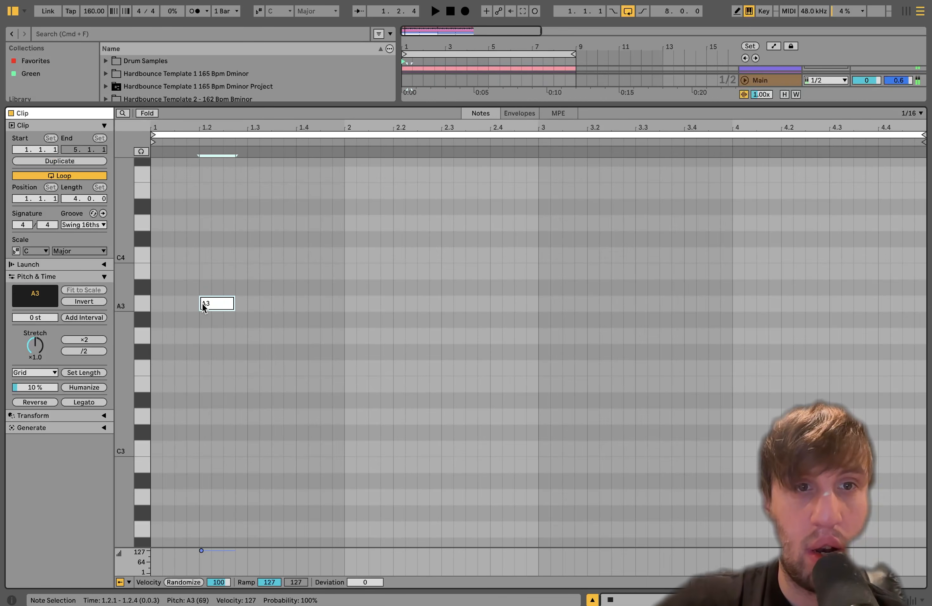
{"action": "key", "text": "space"}
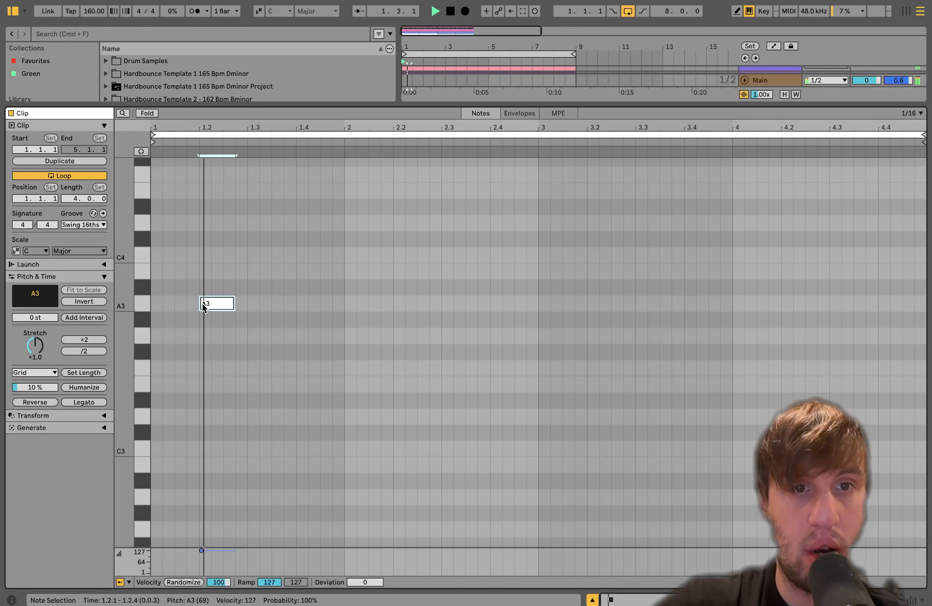
{"action": "key", "text": "shift+Up"}
{"action": "key", "text": "space"}
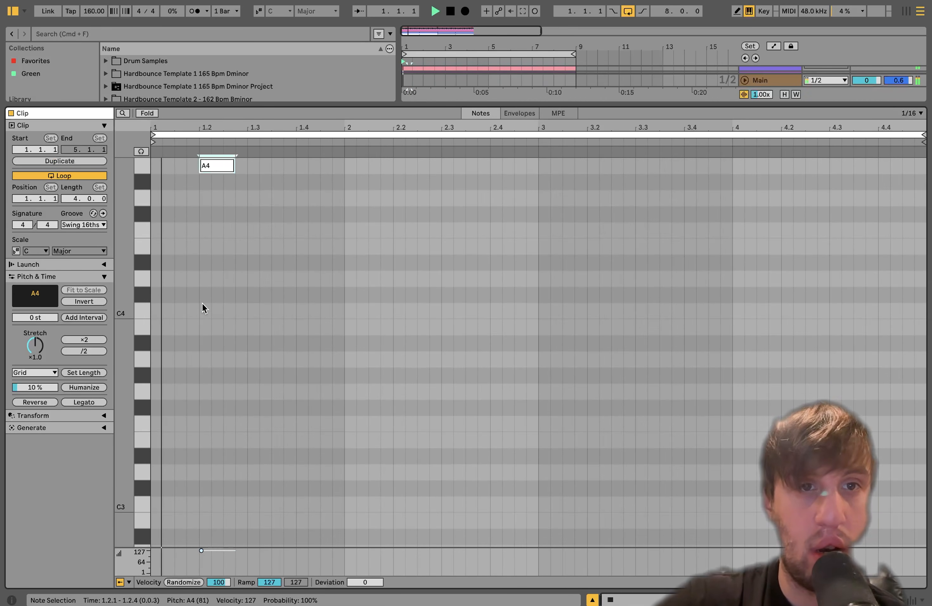
Add a second A4 note, half a beat long, at 2.1.3 in the Screech 1 clip
{"action": "double_click", "coordinate": [326, 166]}
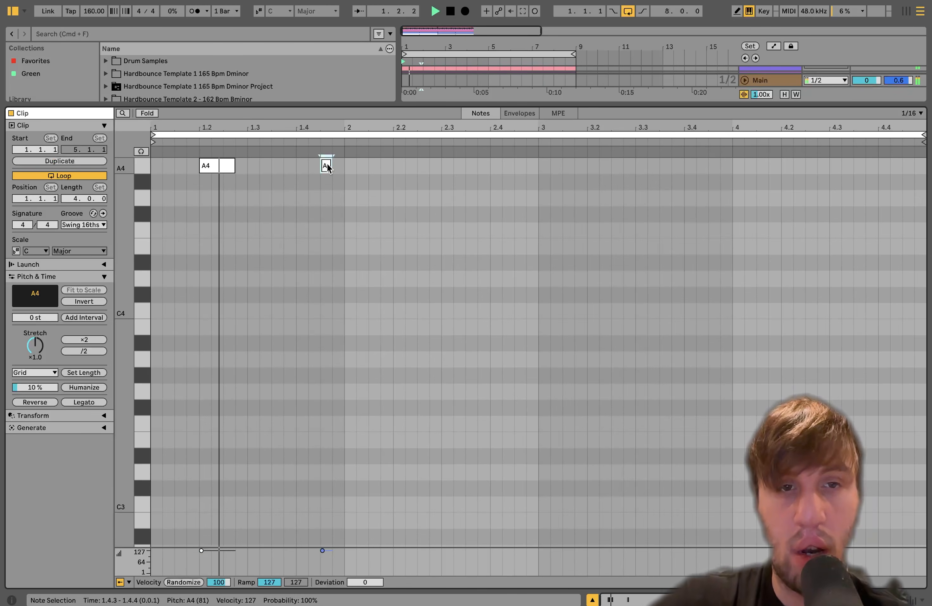
{"action": "key", "text": "shift+Right"}
{"action": "key", "text": "shift+Right"}
{"action": "key", "text": "space"}
{"action": "left_click_drag", "start_coordinate": [328, 168], "coordinate": [375, 166]}
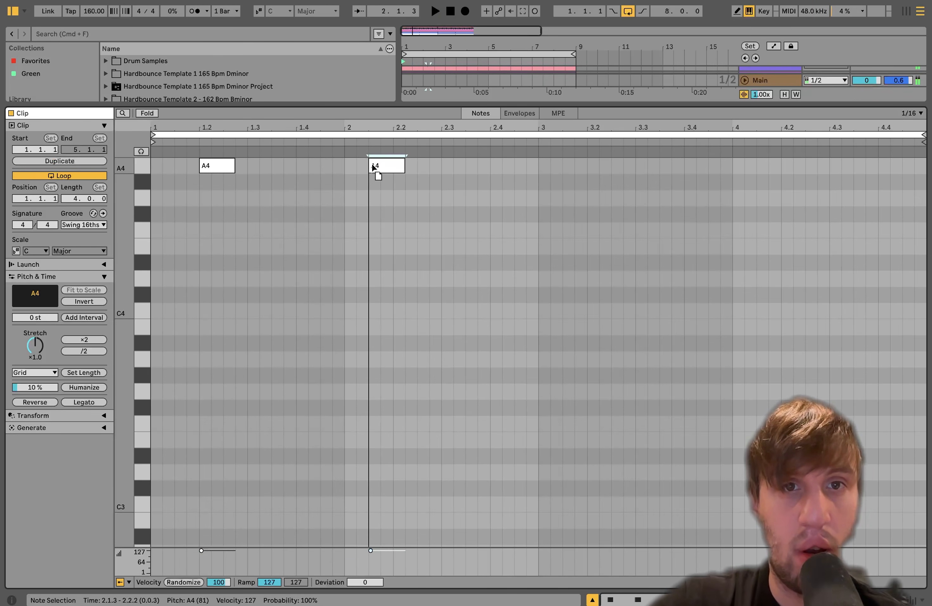
{"action": "key", "text": "shift+Left"}
{"action": "key", "text": "space"}
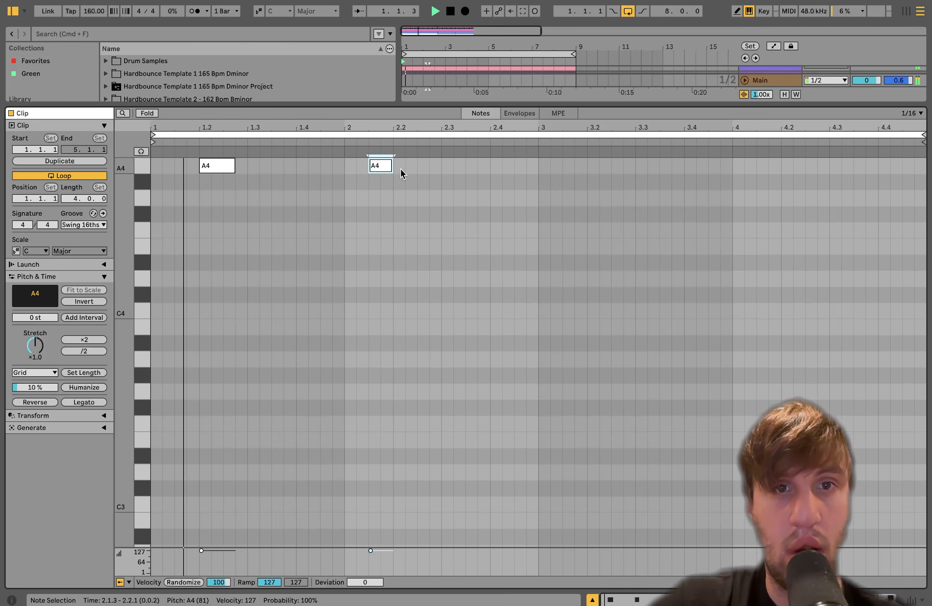
Try a third half-beat A4 note at 2.2.3 in the Screech 1 clip, and remove it after listening
{"action": "double_click", "coordinate": [445, 165]}
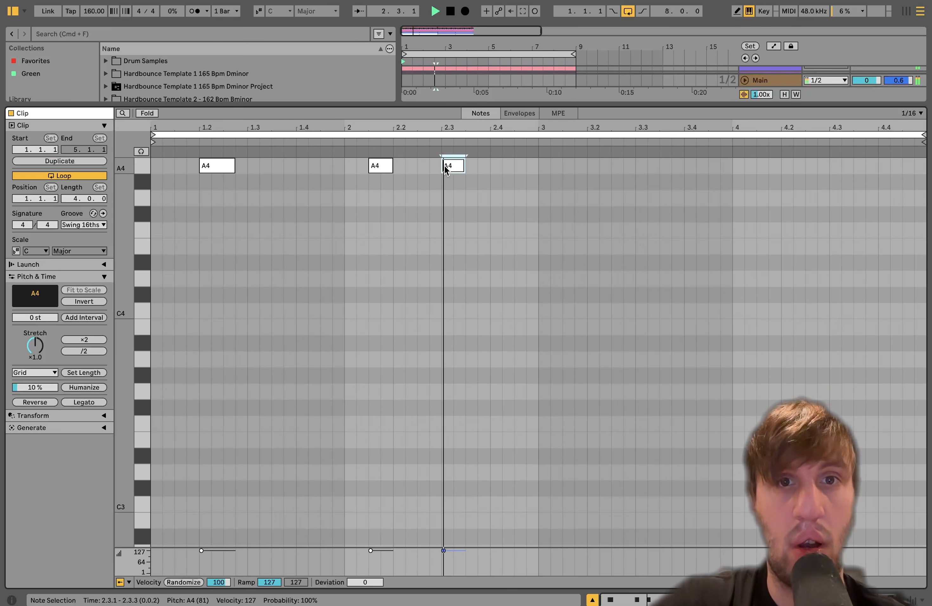
{"action": "key", "text": "Left"}
{"action": "key", "text": "Left"}
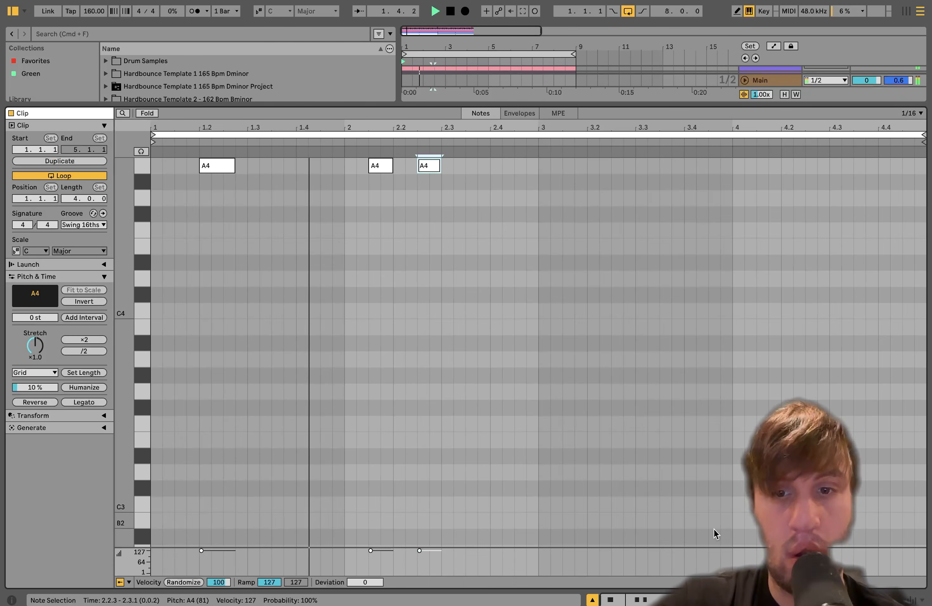
{"action": "left_click", "coordinate": [748, 600]}
{"action": "key", "text": "space"}
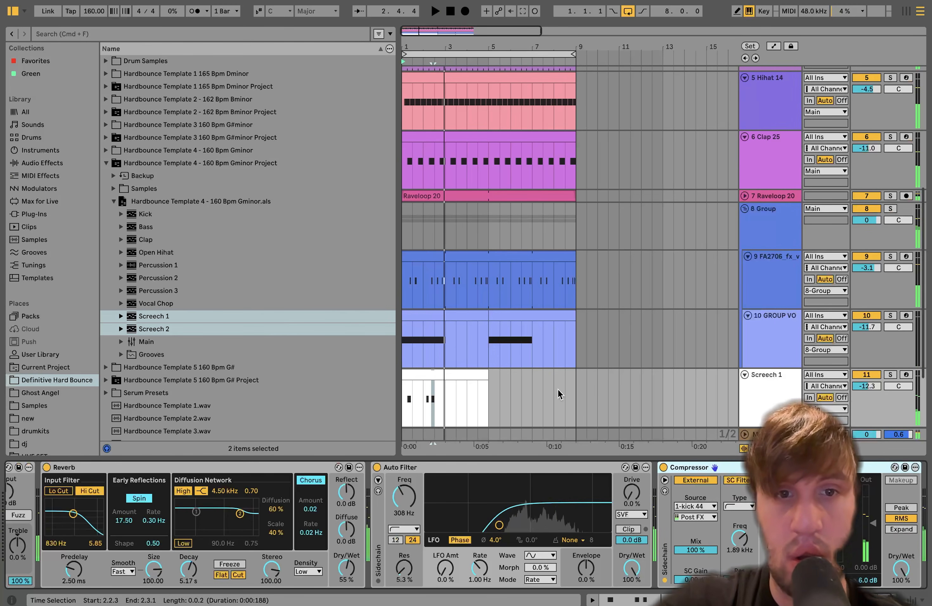
{"action": "double_click", "coordinate": [432, 375]}
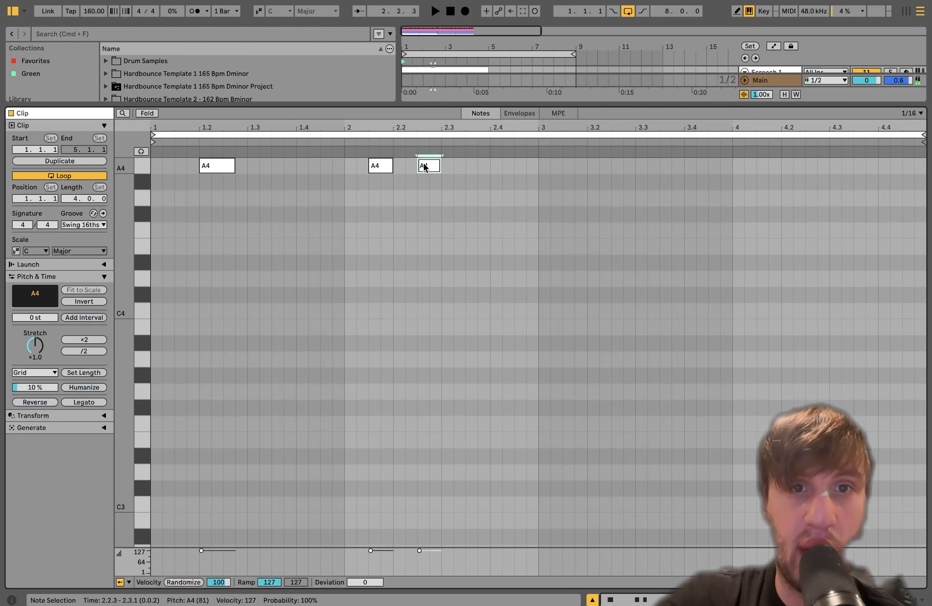
{"action": "key", "text": "Delete"}
{"action": "left_click", "coordinate": [748, 600]}
Raise the Screech 1 track volume to -5.7 dB and play the loop
{"action": "scroll", "coordinate": [824, 383], "scroll_direction": "down", "scroll_amount": 5}
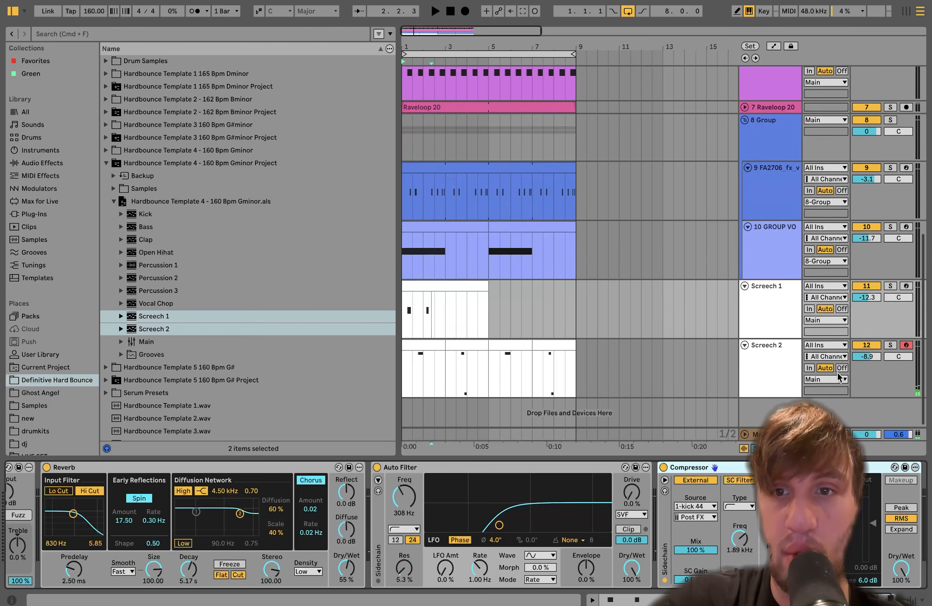
{"action": "mouse_move", "coordinate": [864, 296]}
{"action": "left_mouse_down"}
{"action": "mouse_move", "coordinate": [863, 280]}
{"action": "mouse_move", "coordinate": [864, 300]}
{"action": "left_mouse_up"}
{"action": "key", "text": "space"}
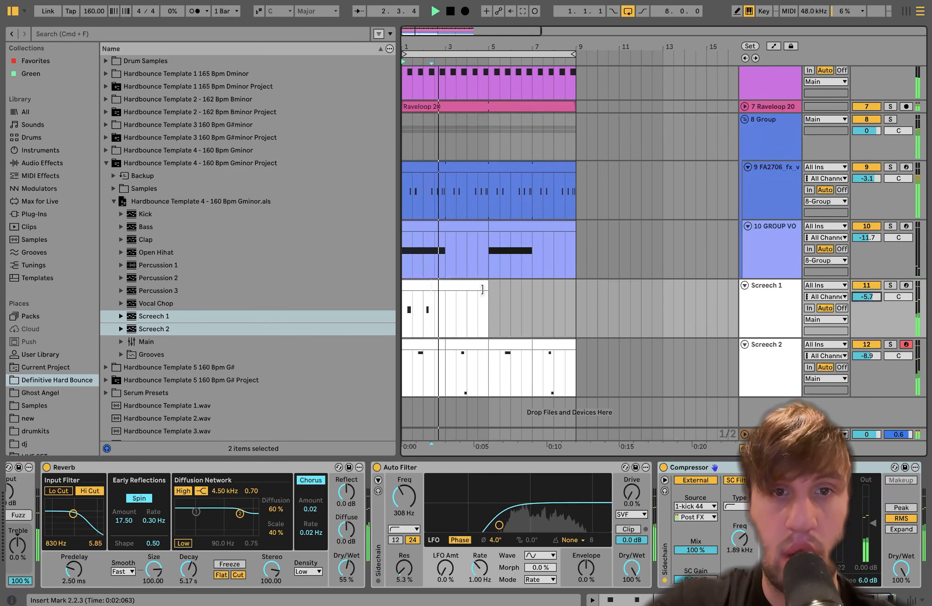
Repeat the first two Screech 1 bars at bar 3 without the note at 3.2, and consolidate everything into one four-bar clip
{"action": "left_click_drag", "start_coordinate": [444, 311], "coordinate": [370, 315]}
{"action": "key", "text": "super+d"}
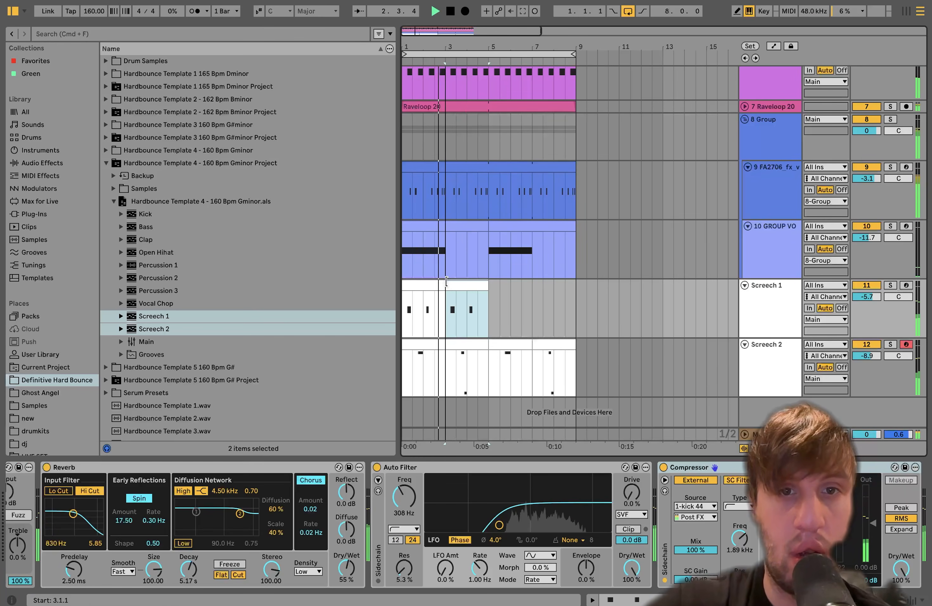
{"action": "left_click_drag", "start_coordinate": [447, 285], "coordinate": [389, 302]}
{"action": "key", "text": "super+j"}
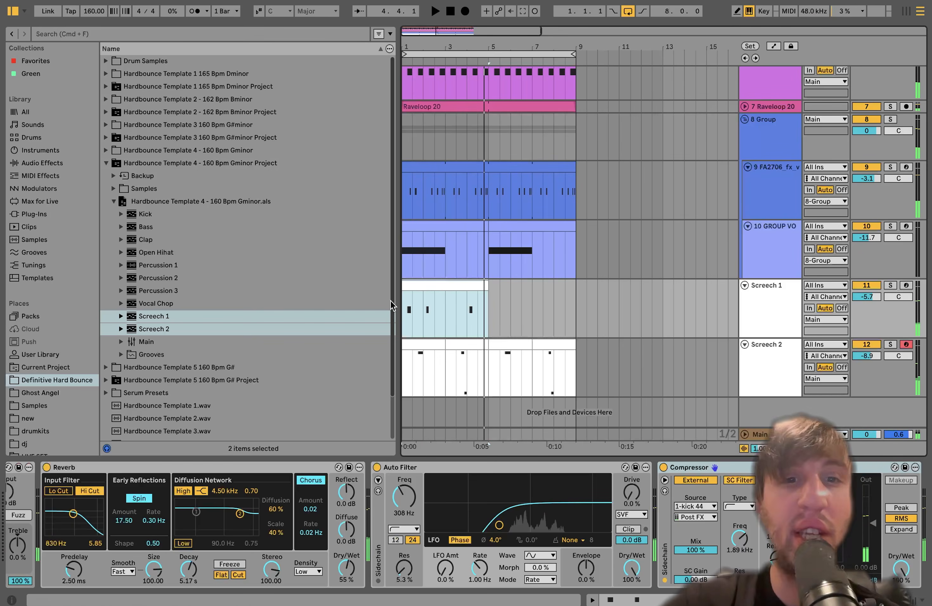
Duplicate the four-bar Screech 1 clip to fill bars 5 to 9, and set the track volume to -6.6 dB
{"action": "key", "text": "super+d"}
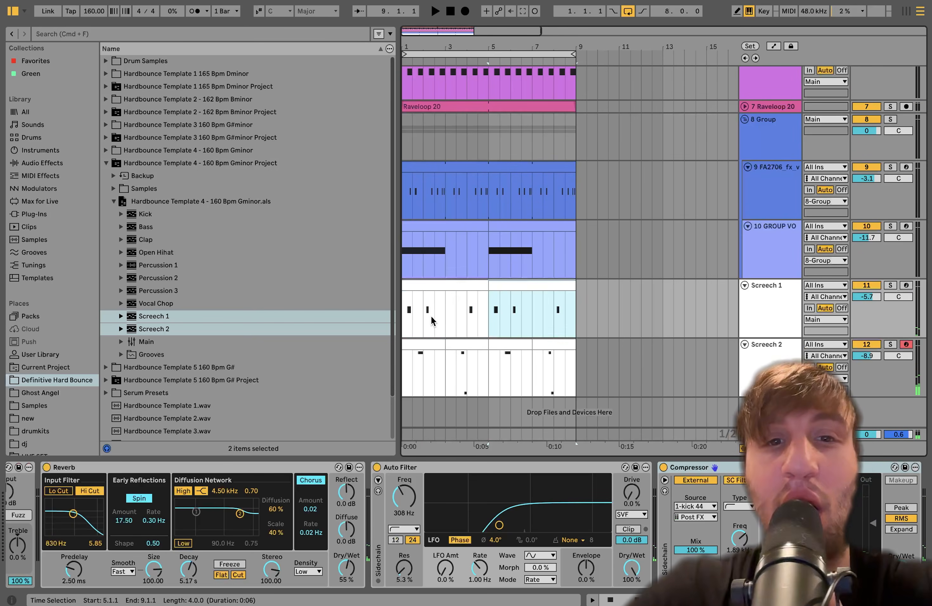
{"action": "left_click", "coordinate": [431, 317]}
{"action": "key", "text": "space"}
{"action": "left_click", "coordinate": [783, 305]}
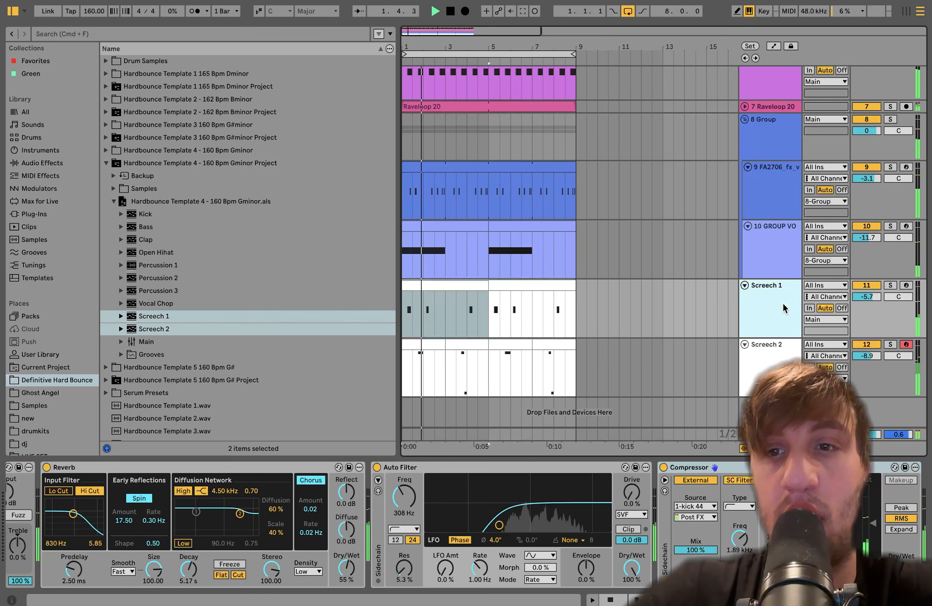
{"action": "left_click_drag", "start_coordinate": [862, 297], "coordinate": [862, 298]}
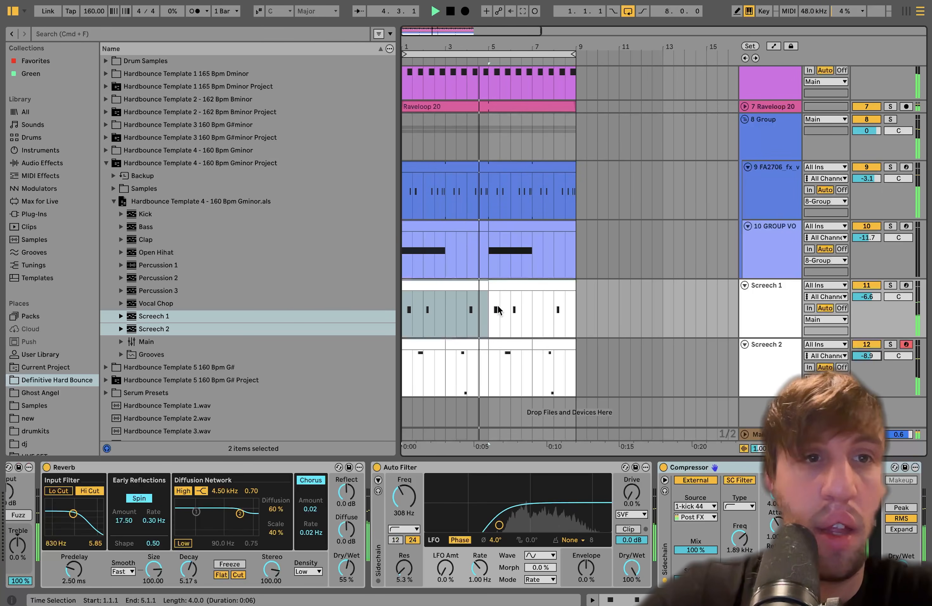
Preview FA9411_vox_baby.wav from the Hardbounce Template 1 165 Bpm Dminor Project's imported samples and place it on a new audio track at 1.3
{"action": "left_click", "coordinate": [106, 87]}
{"action": "left_click", "coordinate": [114, 112]}
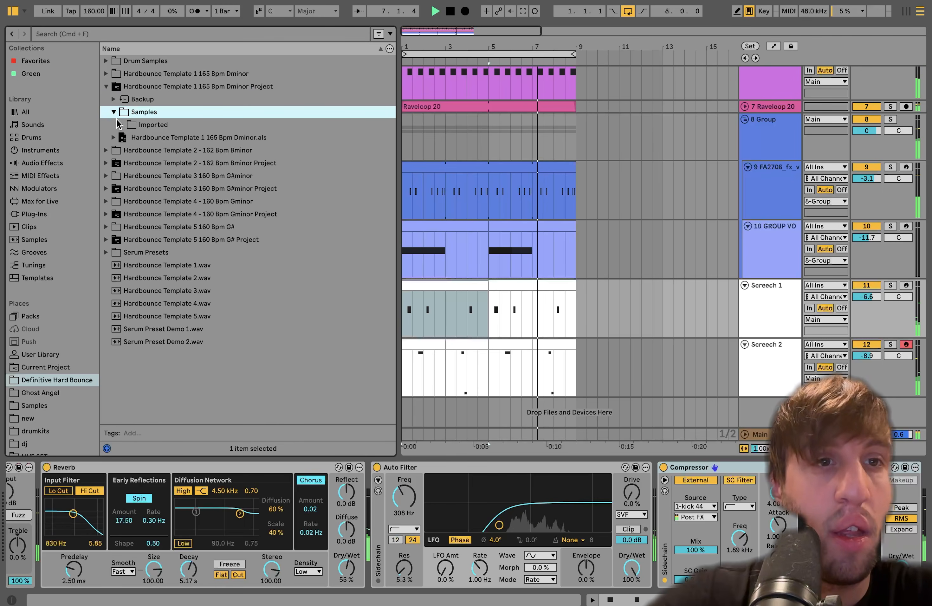
{"action": "left_click", "coordinate": [120, 129]}
{"action": "scroll", "coordinate": [120, 129], "scroll_direction": "down", "scroll_amount": 1}
{"action": "scroll", "coordinate": [121, 129], "scroll_direction": "down", "scroll_amount": 1}
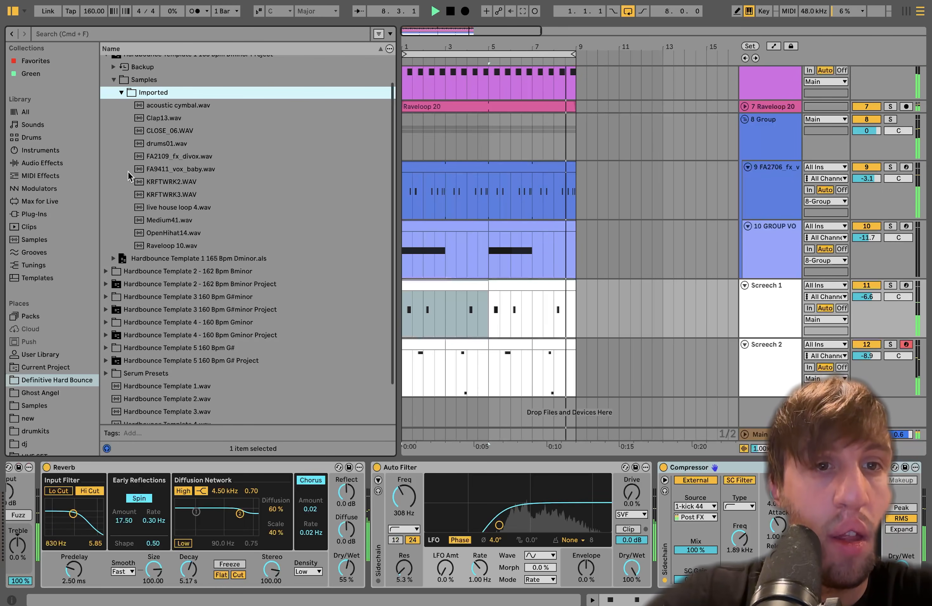
{"action": "left_click", "coordinate": [147, 172]}
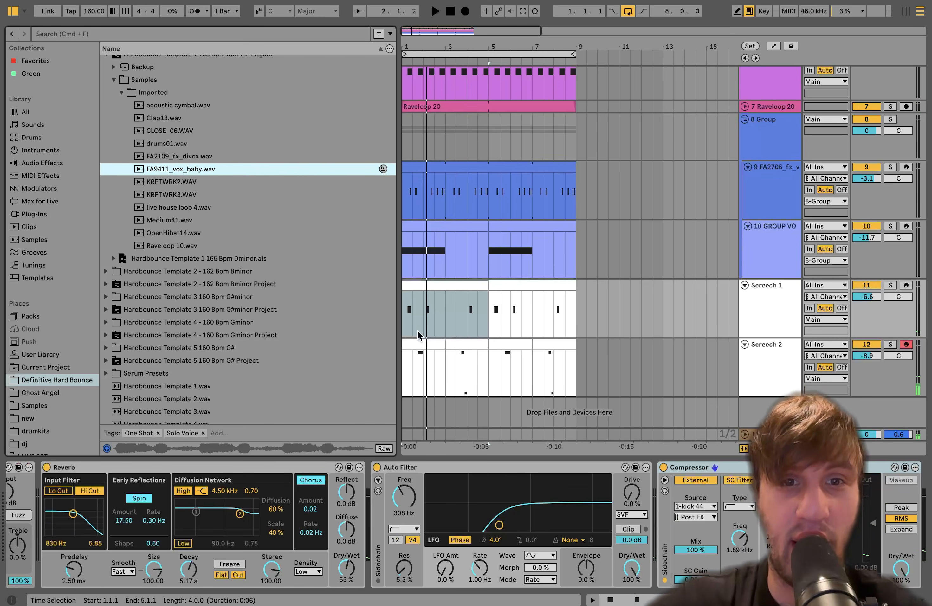
{"action": "scroll", "coordinate": [417, 331], "scroll_direction": "up", "scroll_amount": 5}
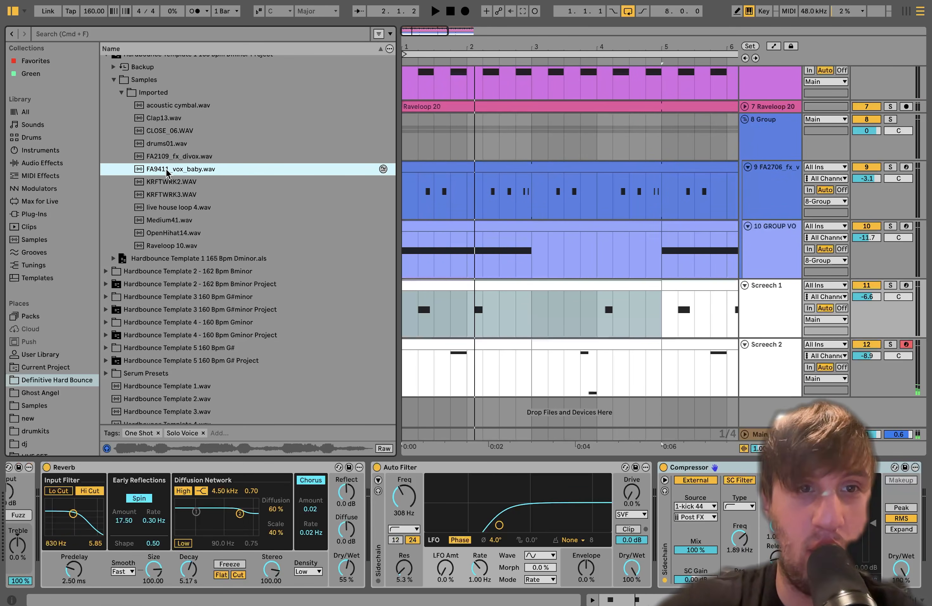
{"action": "left_click_drag", "start_coordinate": [167, 173], "coordinate": [435, 415]}
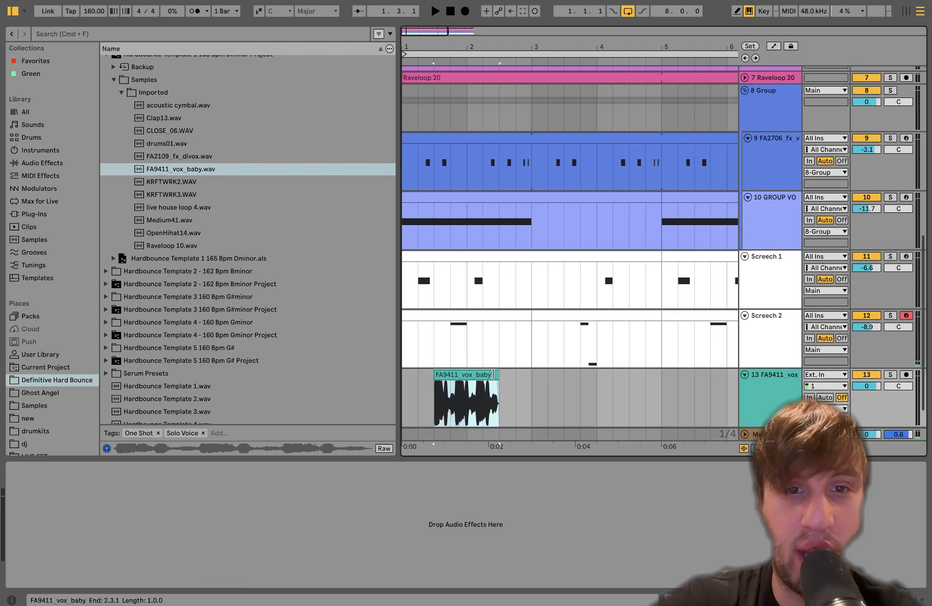
Trim the FA9411_vox_baby clip to its first beat and set its track volume to -9.7 dB
{"action": "left_click_drag", "start_coordinate": [493, 374], "coordinate": [455, 374]}
{"action": "key", "text": "space"}
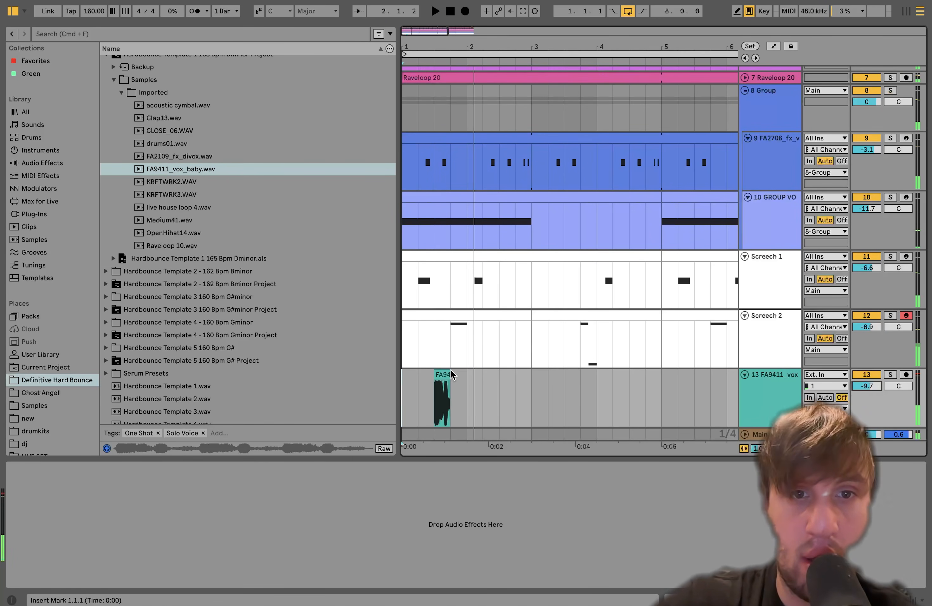
{"action": "key", "text": "space"}
{"action": "double_click", "coordinate": [443, 376]}
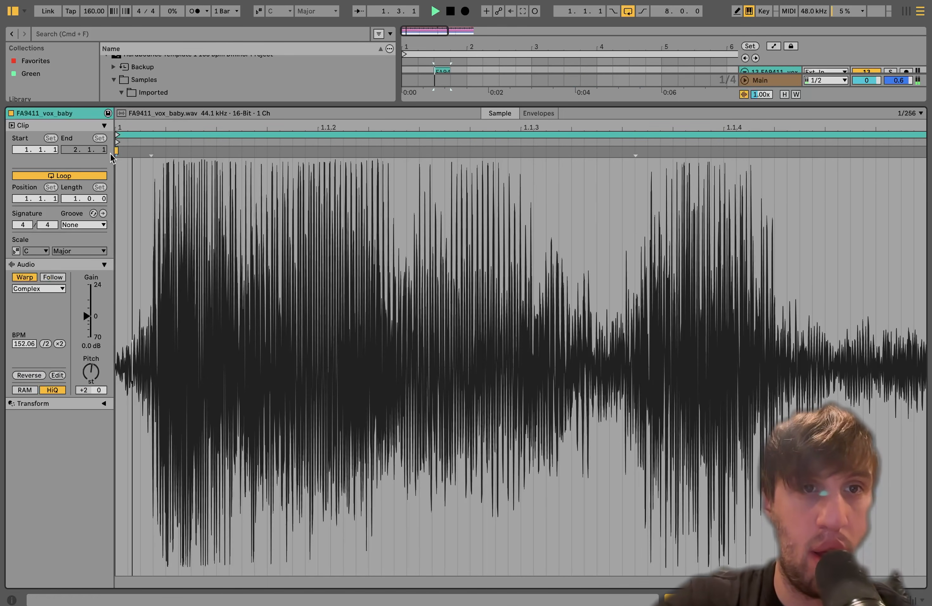
{"action": "key", "text": "shift+Tab"}
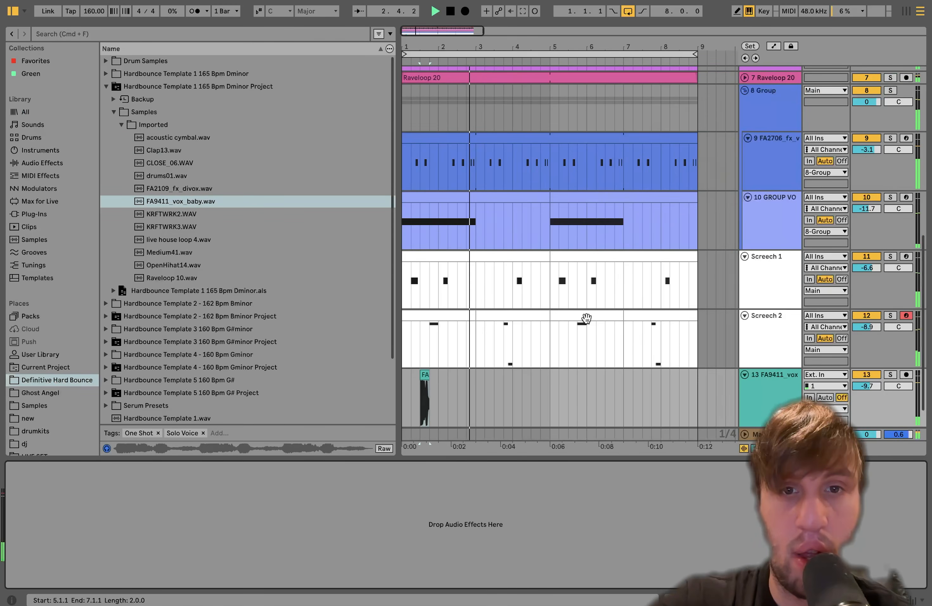
Duplicate the first four bars of the FA9411_vox_baby track so the vocal repeats at 5.3
{"action": "left_click", "coordinate": [554, 396]}
{"action": "left_click_drag", "start_coordinate": [554, 396], "coordinate": [380, 397]}
{"action": "key", "text": "ctrl+d"}
Copy the kick-sidechained Compressor from Screech 1 onto the FA9411_vox_baby track
{"action": "left_click", "coordinate": [777, 274]}
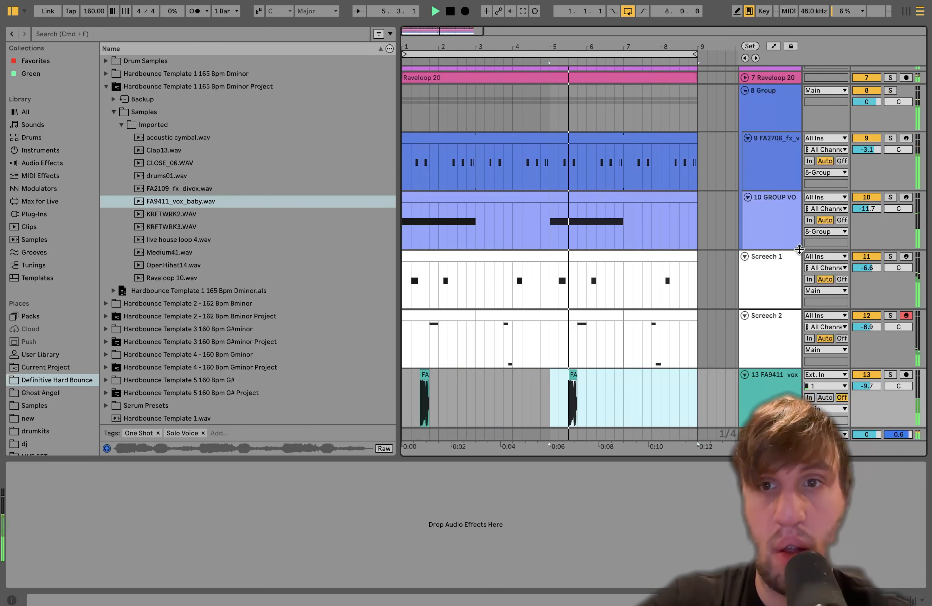
{"action": "left_click", "coordinate": [784, 468]}
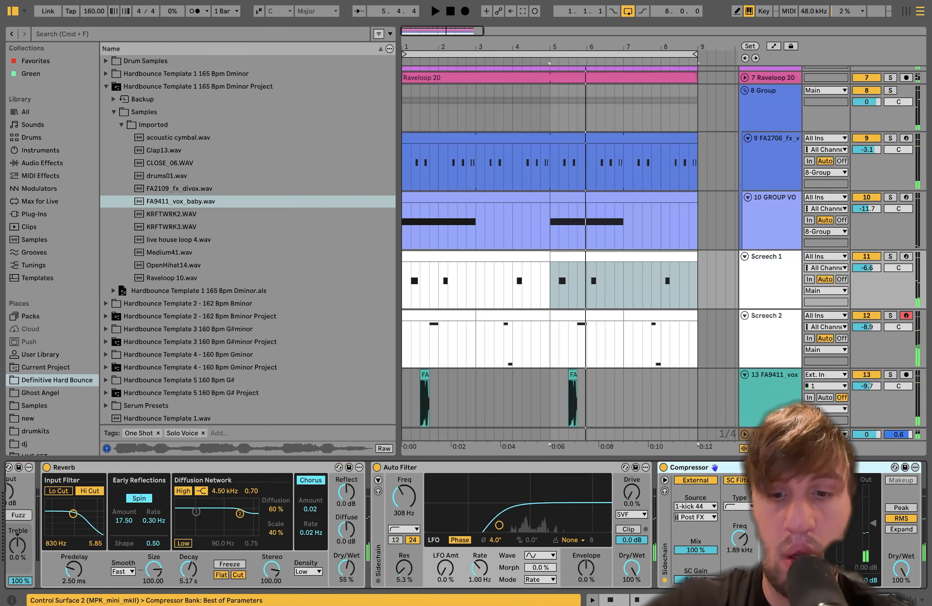
{"action": "left_click", "coordinate": [661, 395]}
Move the two FA9411_vox_baby clips to 2.2 and 6.2, and lower the track volume to -12.2 dB
{"action": "left_click", "coordinate": [573, 376]}
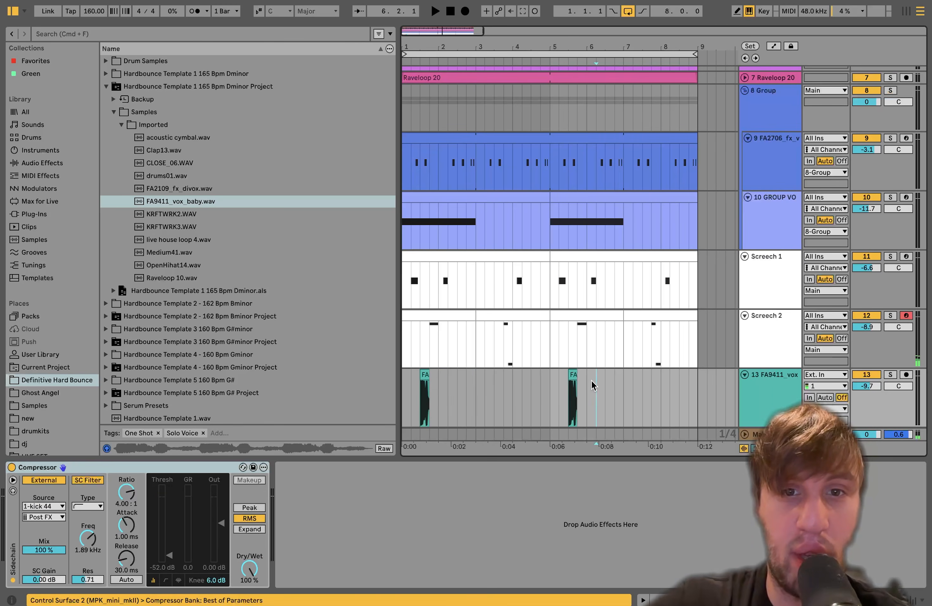
{"action": "left_click_drag", "start_coordinate": [593, 385], "coordinate": [454, 373]}
{"action": "left_click", "coordinate": [437, 380]}
{"action": "key", "text": "space"}
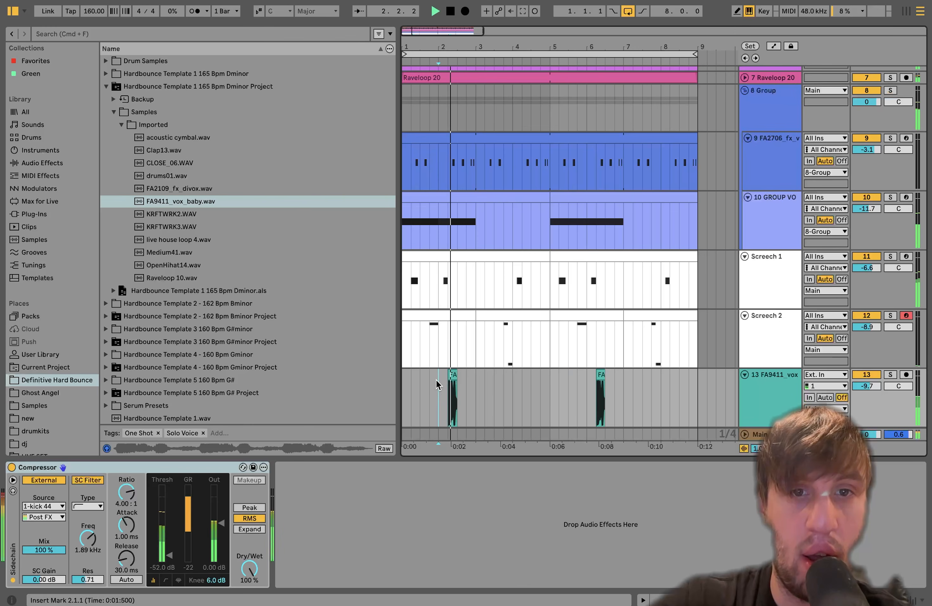
{"action": "left_click_drag", "start_coordinate": [882, 381], "coordinate": [882, 390]}
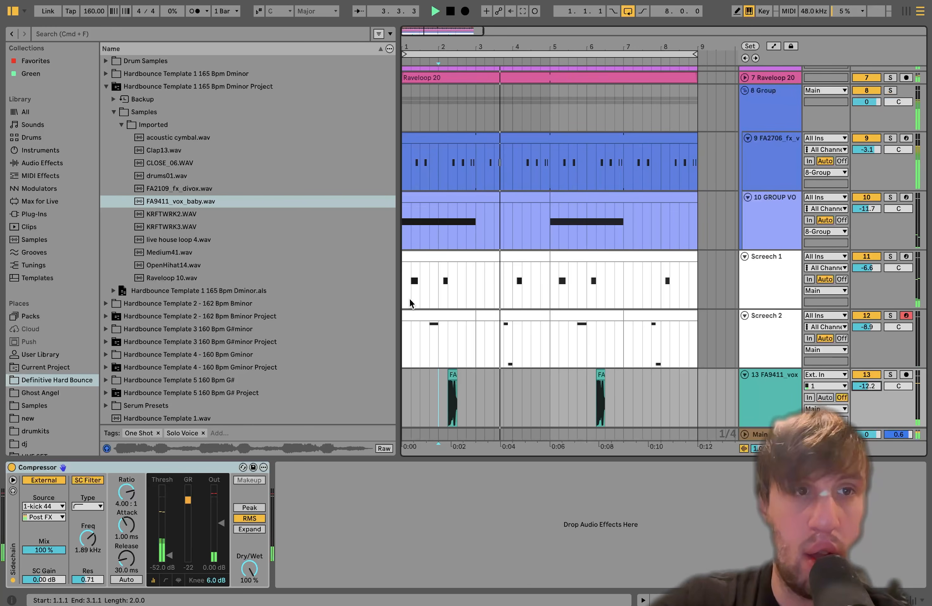
Add a Pedal before the Compressor on the FA9411_vox_baby track, set to Distort with 7.1% gain
{"action": "left_click", "coordinate": [68, 168]}
{"action": "scroll", "coordinate": [133, 228], "scroll_direction": "up", "scroll_amount": 3}
{"action": "scroll", "coordinate": [133, 228], "scroll_direction": "down", "scroll_amount": 8}
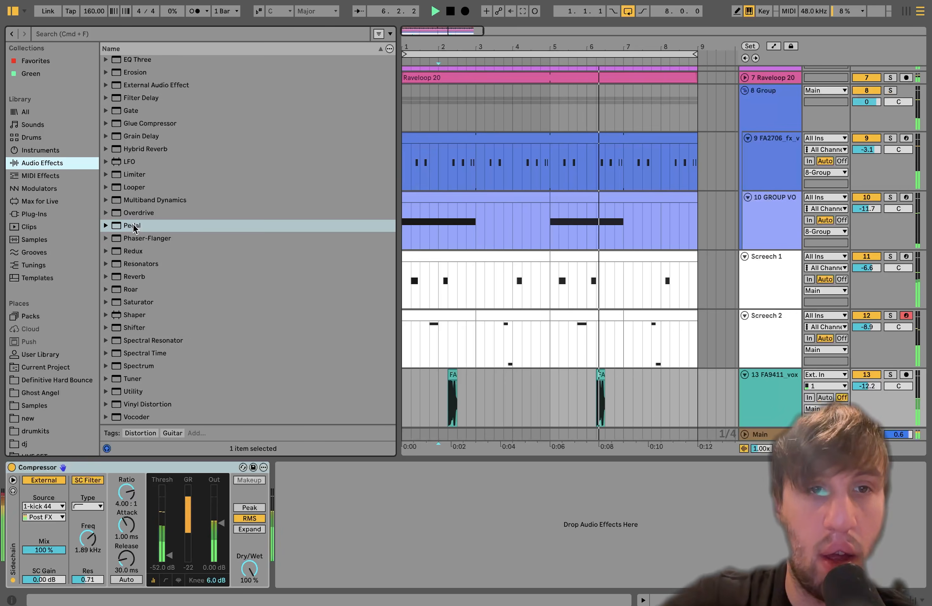
{"action": "left_click", "coordinate": [133, 227]}
{"action": "left_click_drag", "start_coordinate": [60, 504], "coordinate": [60, 512]}
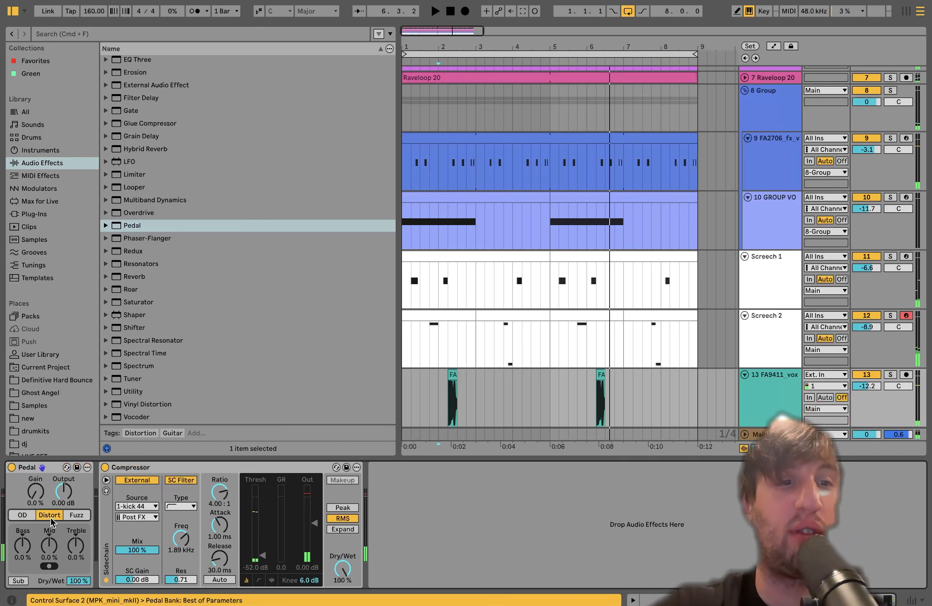
Add an Auto Filter after the Compressor on the FA9411_vox_baby track
{"action": "scroll", "coordinate": [140, 78], "scroll_direction": "up", "scroll_amount": 5}
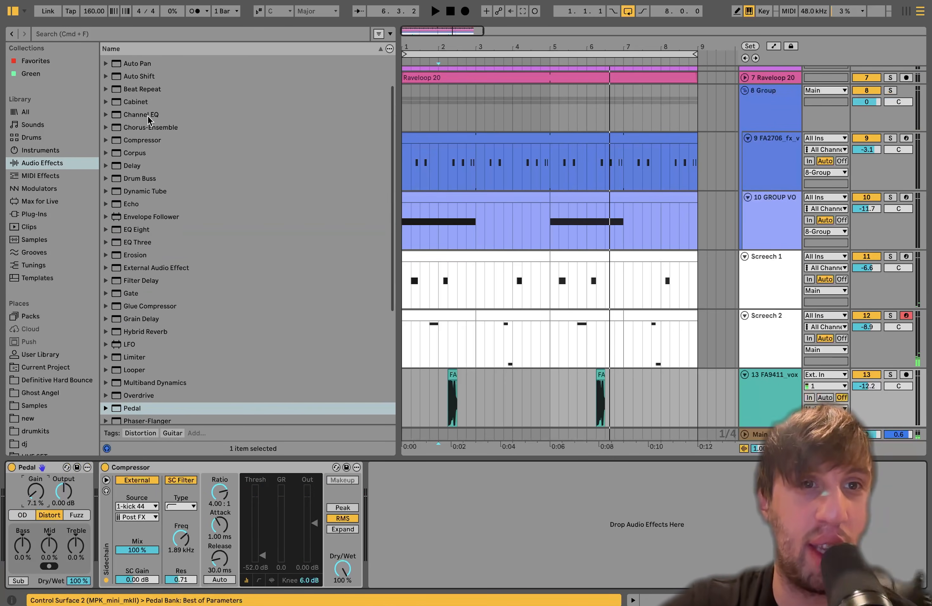
{"action": "scroll", "coordinate": [138, 70], "scroll_direction": "up", "scroll_amount": 1}
{"action": "double_click", "coordinate": [146, 78]}
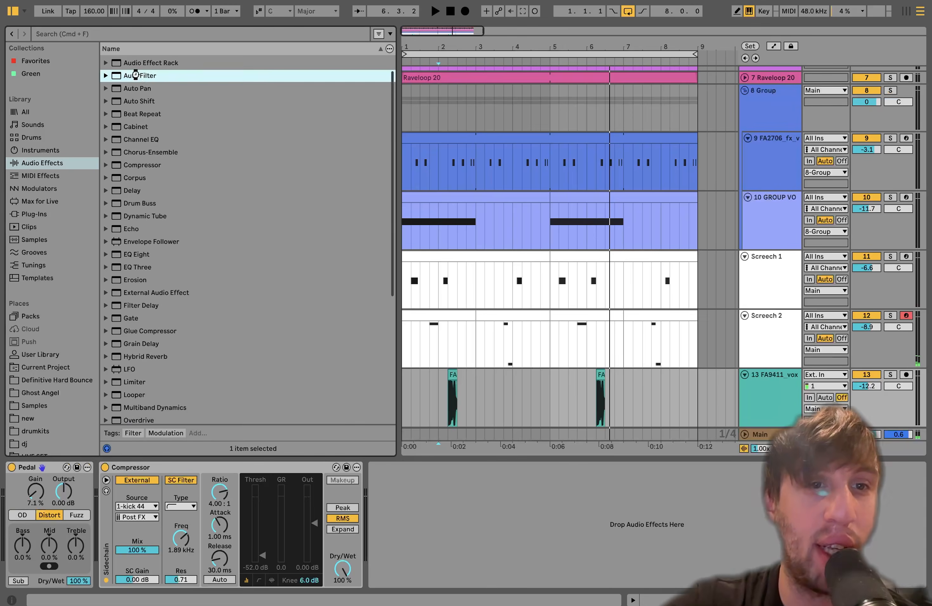
Insert a Reverb between the Pedal and the Compressor on the vocal track, with a decay of 2.11 s
{"action": "scroll", "coordinate": [145, 78], "scroll_direction": "down", "scroll_amount": 5}
{"action": "left_click_drag", "start_coordinate": [134, 280], "coordinate": [164, 540]}
{"action": "left_click_drag", "start_coordinate": [242, 579], "coordinate": [244, 578]}
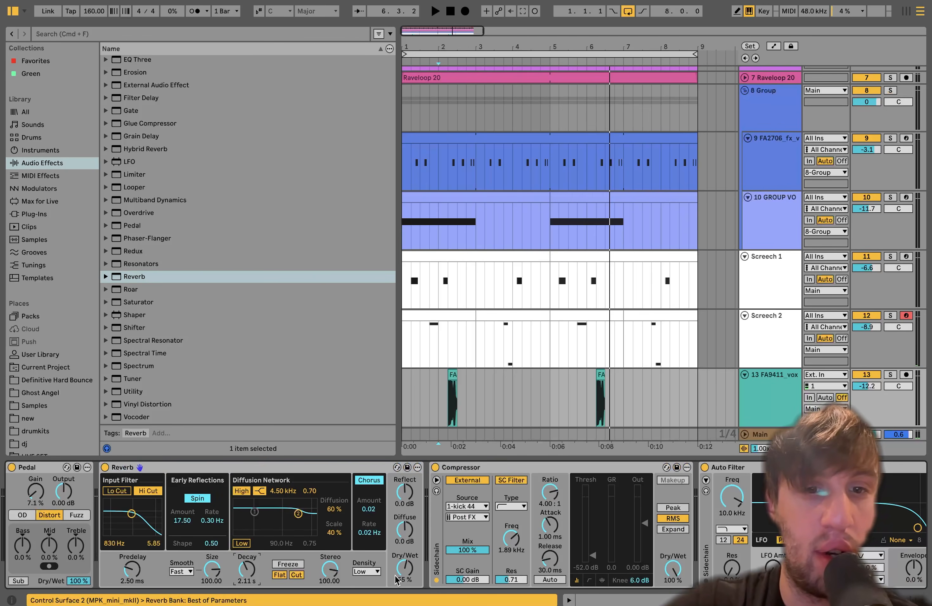
Raise the Pedal gain to 22% and switch the vocal track's Auto Filter to High-pass at 224 Hz with 8.0% resonance
{"action": "left_click_drag", "start_coordinate": [35, 492], "coordinate": [35, 490]}
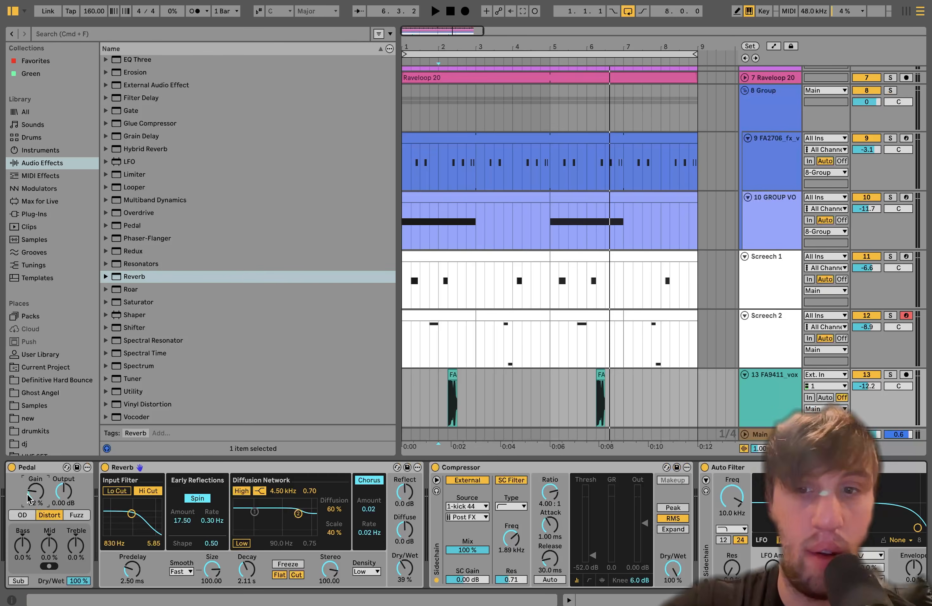
{"action": "scroll", "coordinate": [29, 498], "scroll_direction": "right", "scroll_amount": 5}
{"action": "left_click", "coordinate": [609, 532]}
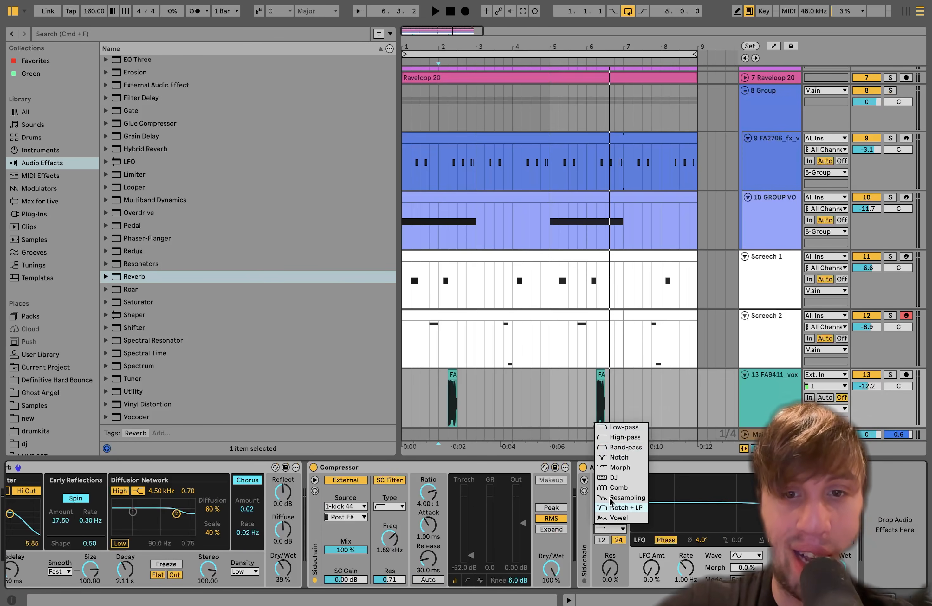
{"action": "left_click", "coordinate": [619, 437]}
{"action": "key", "text": "space"}
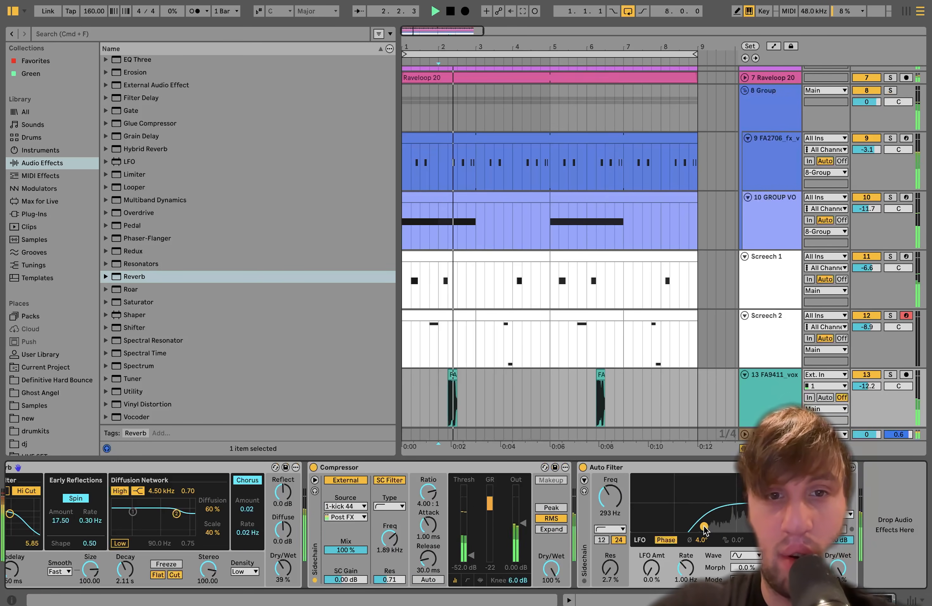
{"action": "key", "text": "space"}
{"action": "left_click_drag", "start_coordinate": [704, 527], "coordinate": [697, 524]}
{"action": "key", "text": "space"}
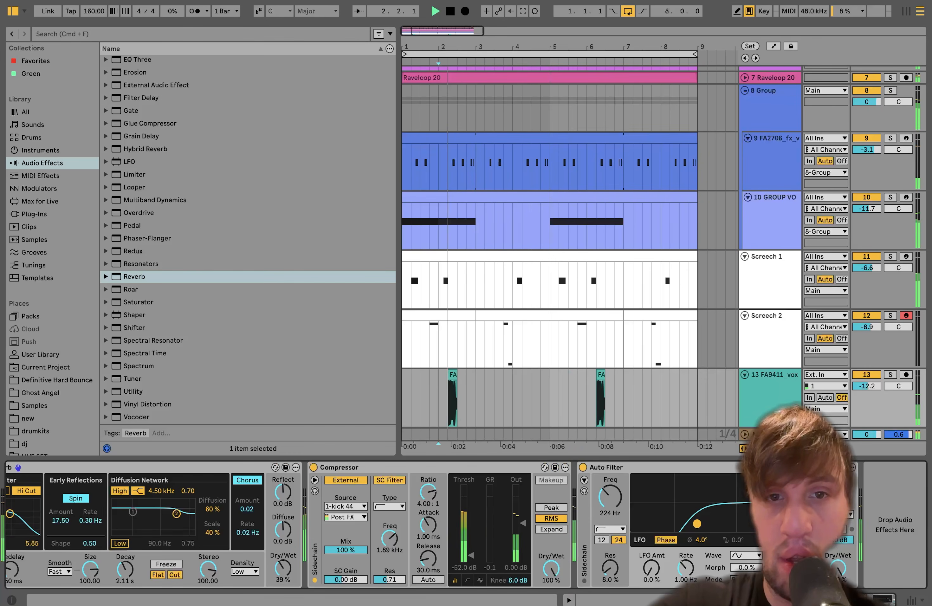
Raise the FA9411_vox track volume to -4.8 dB and lengthen its Reverb decay to 6.83 s while playing the loop
{"action": "mouse_move", "coordinate": [867, 386]}
{"action": "left_mouse_down"}
{"action": "mouse_move", "coordinate": [867, 376]}
{"action": "mouse_move", "coordinate": [867, 384]}
{"action": "left_mouse_up"}
{"action": "key", "text": "space"}
{"action": "key", "text": "space"}
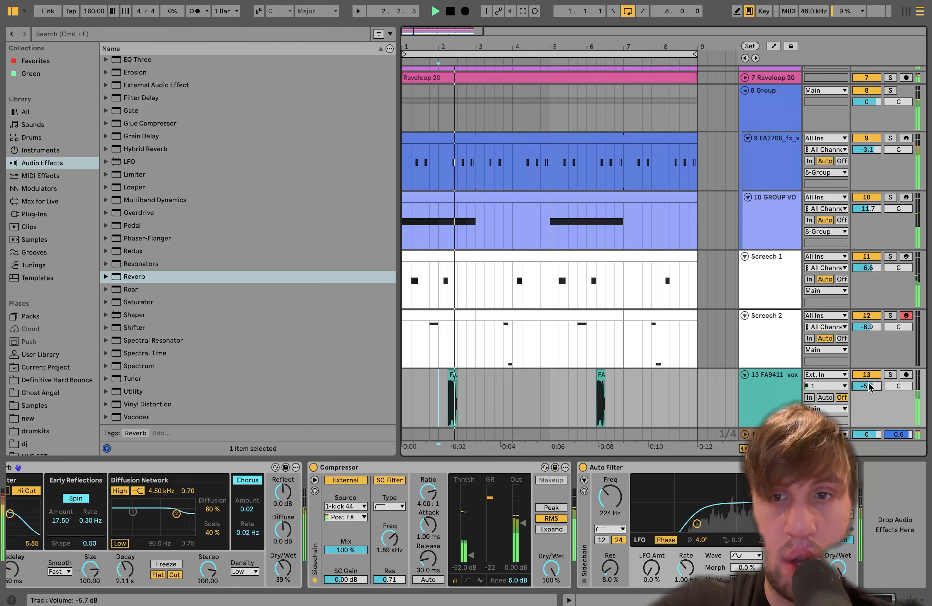
{"action": "scroll", "coordinate": [334, 515], "scroll_direction": "left", "scroll_amount": 3}
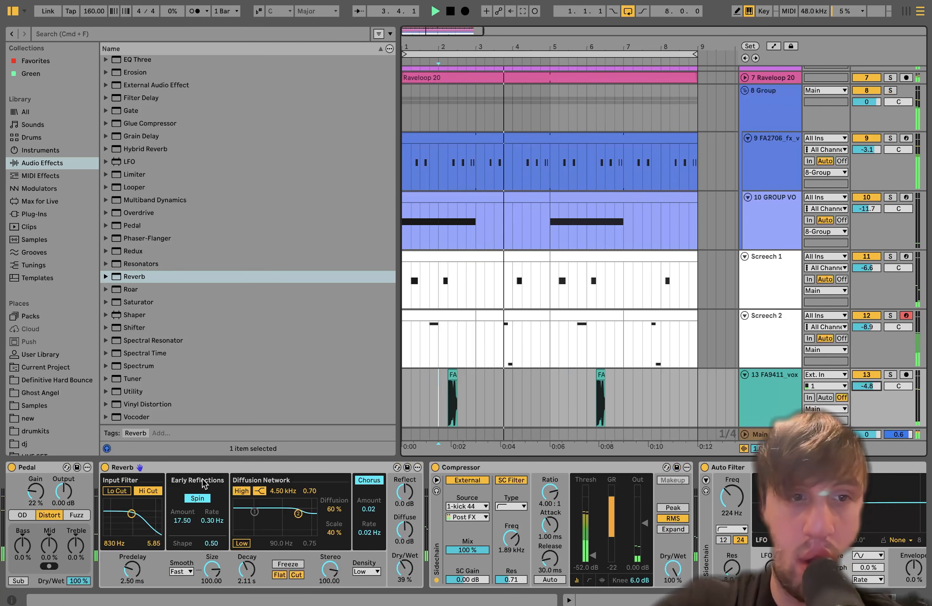
{"action": "left_click_drag", "start_coordinate": [244, 581], "coordinate": [244, 559]}
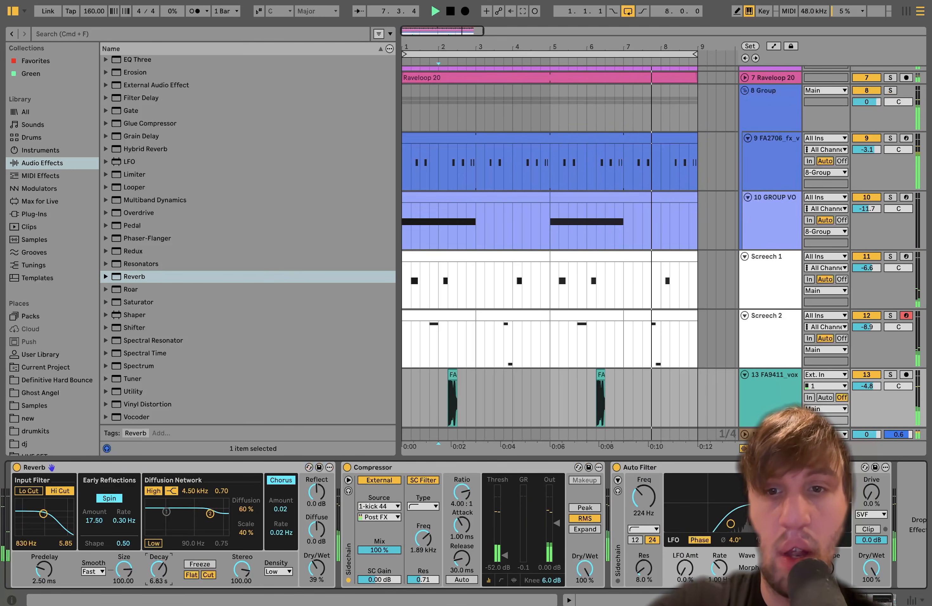
{"action": "key", "text": "space"}
Solo the tracks from kick 44 through Raveloop 20 and listen to the drum and bass groove on its own
{"action": "left_click", "coordinate": [774, 400]}
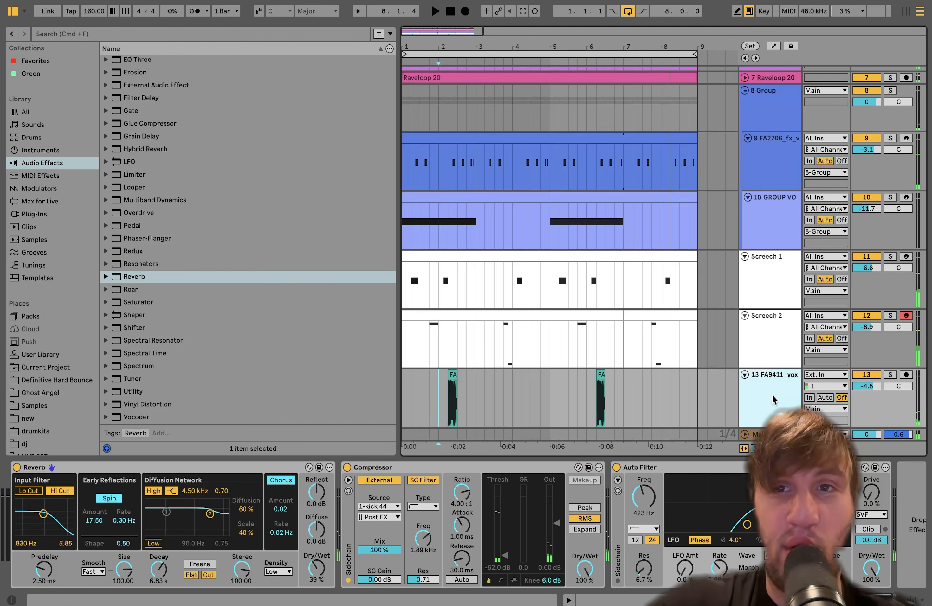
{"action": "scroll", "coordinate": [786, 99], "scroll_direction": "up", "scroll_amount": 3}
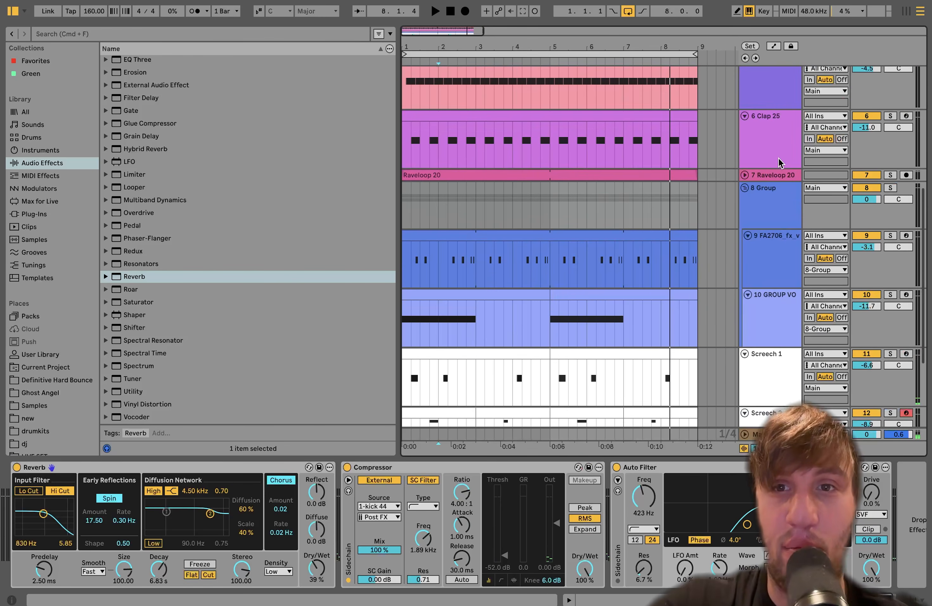
{"action": "left_click", "coordinate": [775, 169]}
{"action": "scroll", "coordinate": [774, 169], "scroll_direction": "up", "scroll_amount": 10}
{"action": "left_click", "coordinate": [773, 93], "text": "shift"}
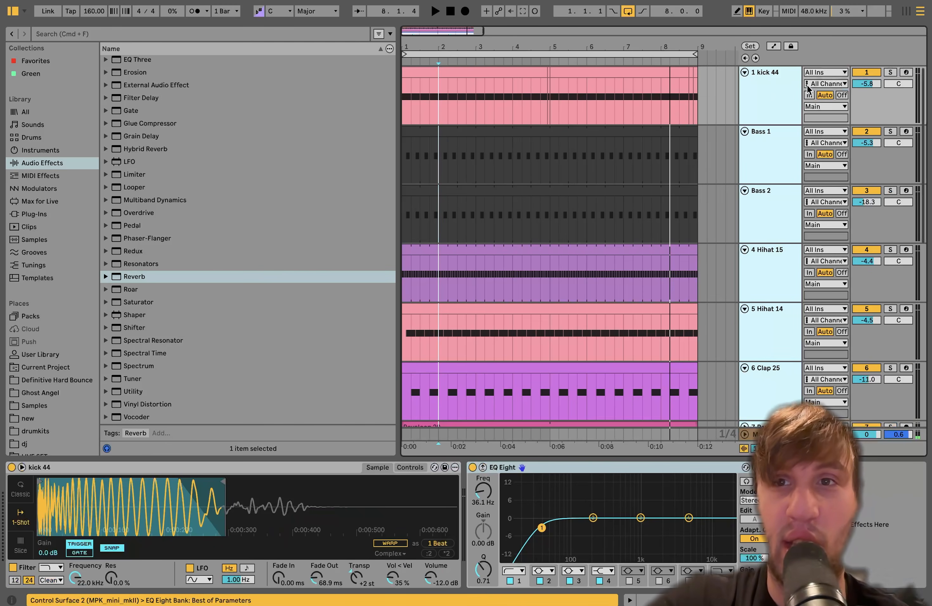
{"action": "left_click", "coordinate": [891, 73]}
{"action": "key", "text": "space"}
{"action": "scroll", "coordinate": [771, 167], "scroll_direction": "down", "scroll_amount": 1}
{"action": "scroll", "coordinate": [772, 171], "scroll_direction": "down", "scroll_amount": 15}
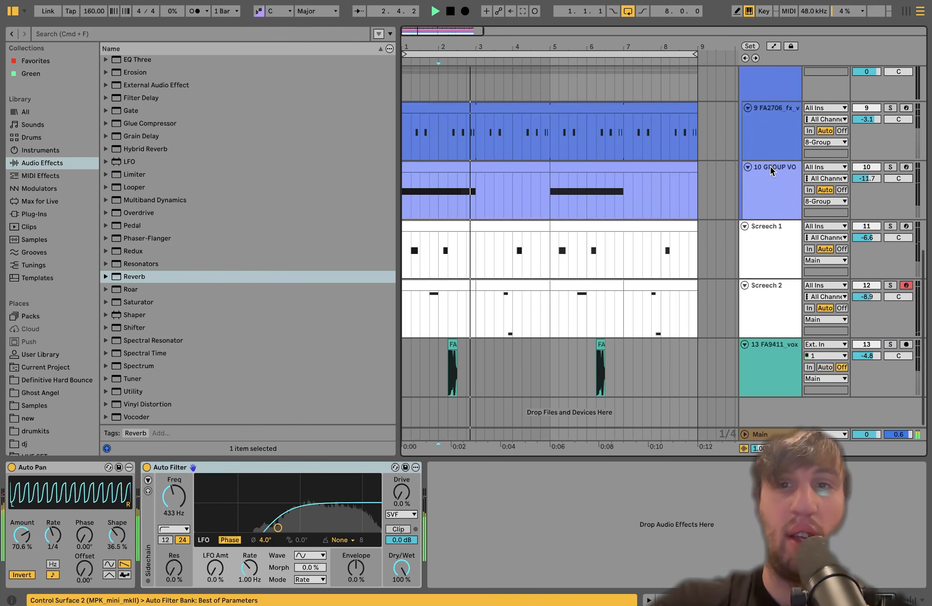
{"action": "scroll", "coordinate": [771, 170], "scroll_direction": "up", "scroll_amount": 6}
{"action": "scroll", "coordinate": [772, 170], "scroll_direction": "down", "scroll_amount": 2}
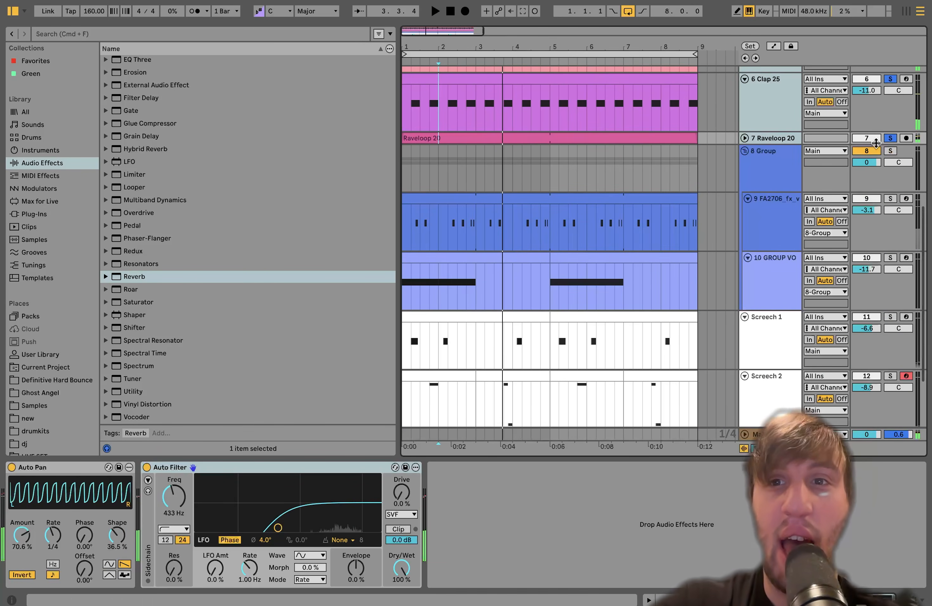
Solo the Group, Screech 1, Screech 2 and FA9411_vox tracks to hear the melodic parts alone, and clear the solo
{"action": "left_click", "coordinate": [772, 170]}
{"action": "scroll", "coordinate": [777, 172], "scroll_direction": "down", "scroll_amount": 3}
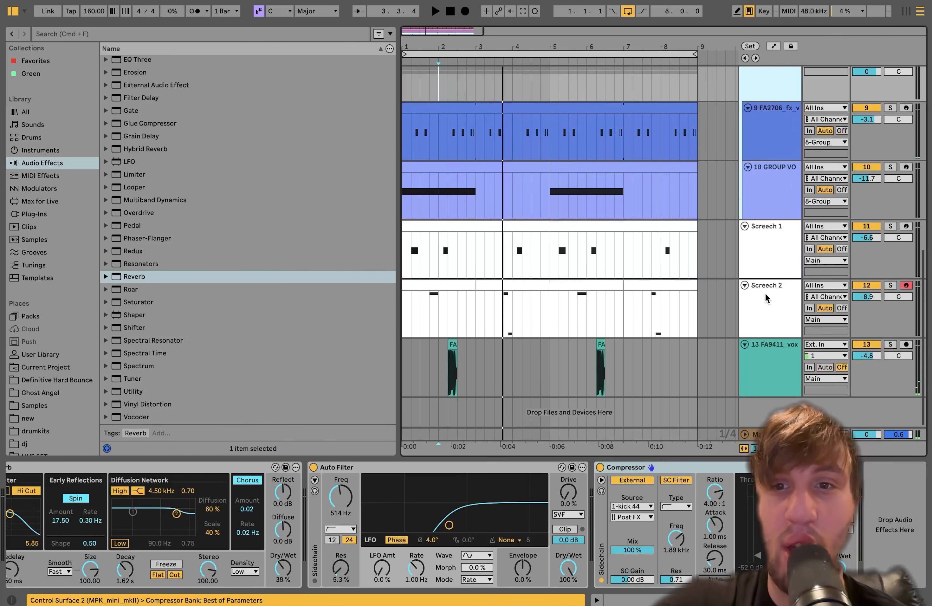
{"action": "left_click", "coordinate": [769, 392], "text": "shift"}
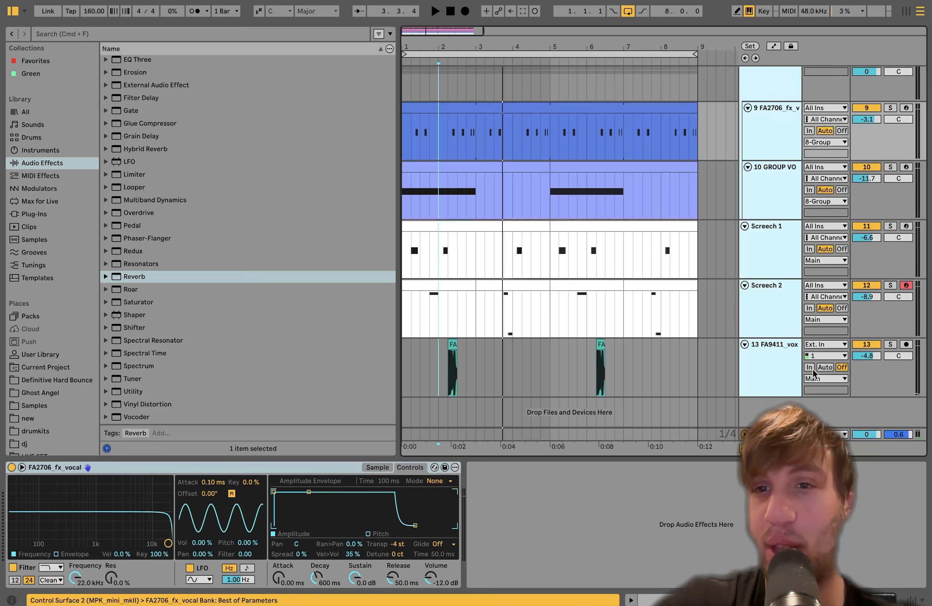
{"action": "left_click", "coordinate": [890, 344]}
{"action": "key", "text": "space"}
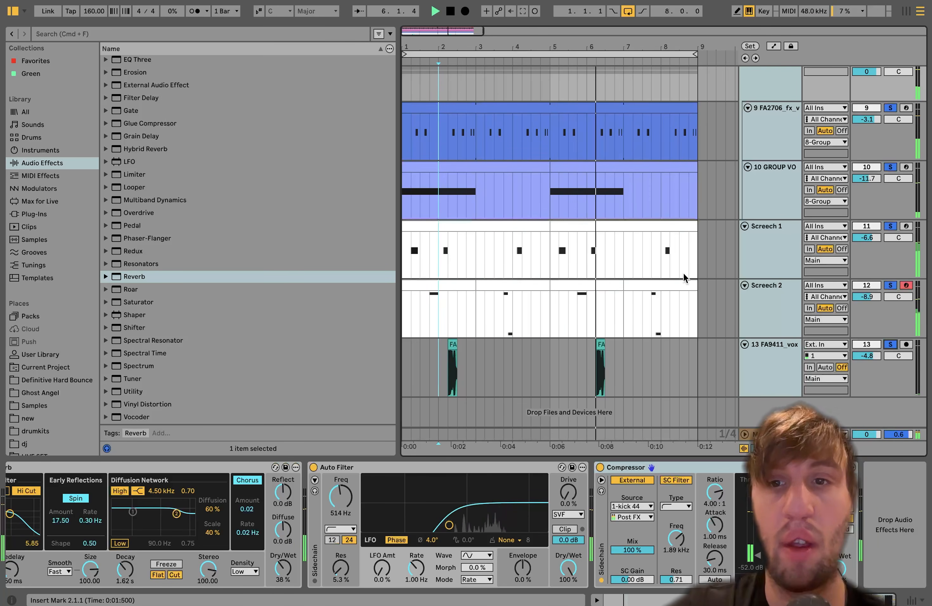
{"action": "scroll", "coordinate": [643, 291], "scroll_direction": "down", "scroll_amount": 5}
{"action": "scroll", "coordinate": [642, 292], "scroll_direction": "up", "scroll_amount": 5}
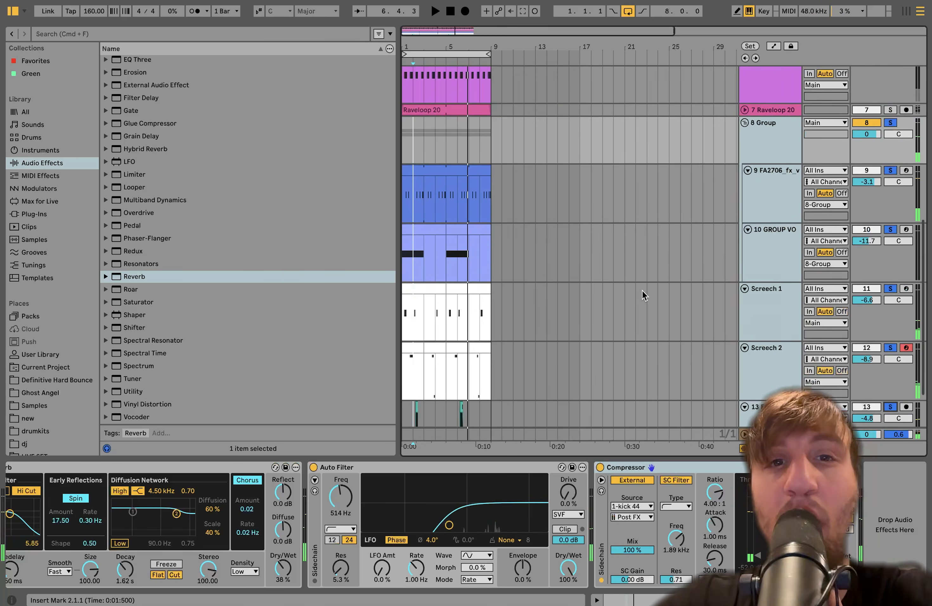
{"action": "left_click", "coordinate": [892, 190]}
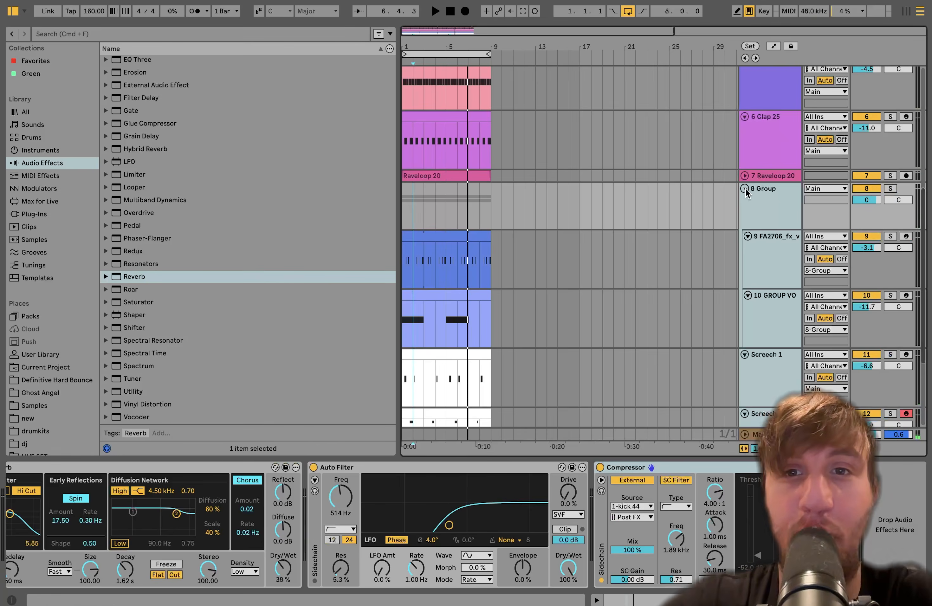
Fold the 8 Group track and collapse all the other tracks in the arrangement to their minimum height
{"action": "left_click", "coordinate": [744, 189]}
{"action": "scroll", "coordinate": [562, 218], "scroll_direction": "down", "scroll_amount": 3}
{"action": "scroll", "coordinate": [512, 256], "scroll_direction": "up", "scroll_amount": 5}
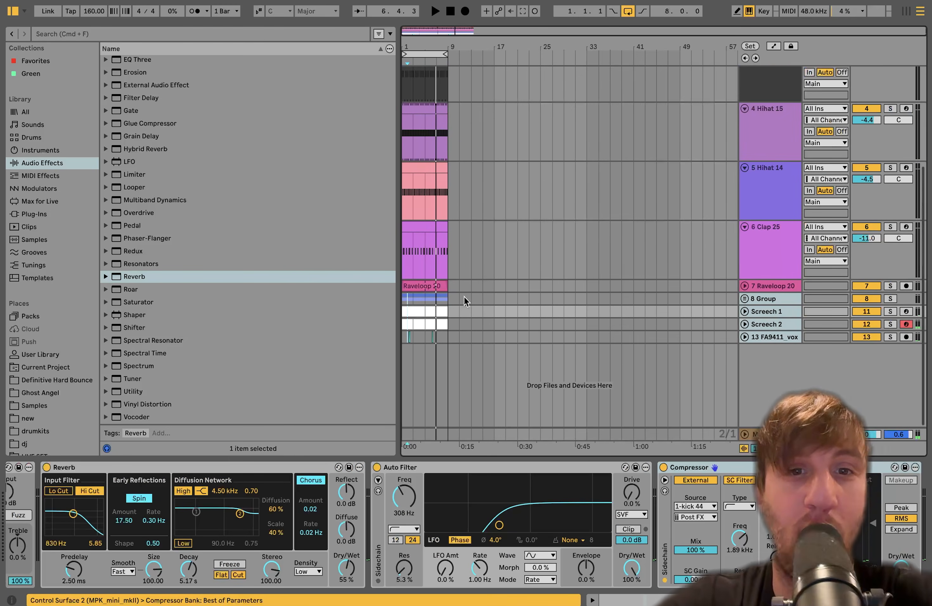
{"action": "left_click", "coordinate": [449, 337]}
{"action": "scroll", "coordinate": [449, 336], "scroll_direction": "up", "scroll_amount": 4}
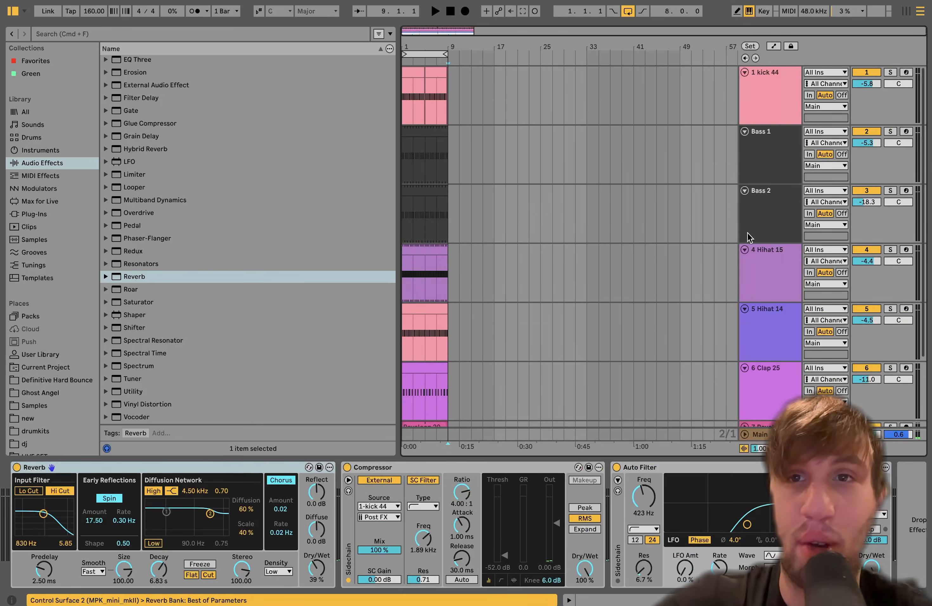
{"action": "left_click", "coordinate": [772, 110]}
{"action": "key", "text": "super+a"}
{"action": "key", "text": "u"}
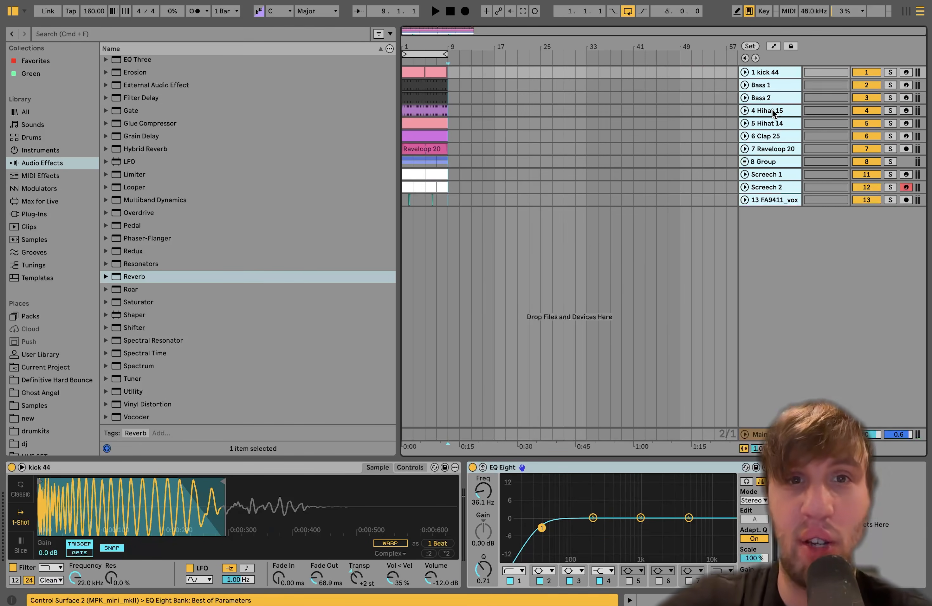
Copy the eight-bar loop on all tracks to bars 17 and 25, and delete the original from bars 1 to 9
{"action": "left_click_drag", "start_coordinate": [452, 71], "coordinate": [347, 196]}
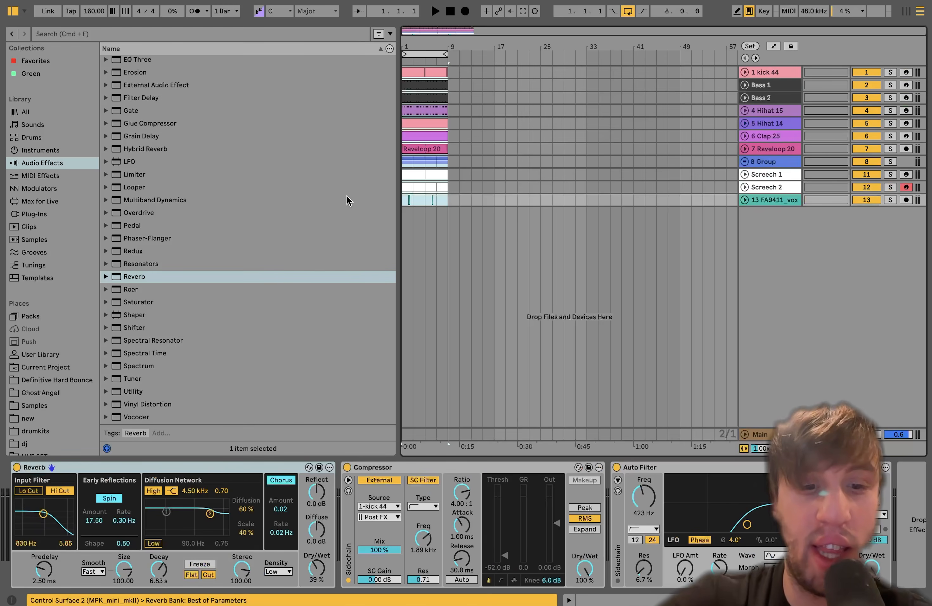
{"action": "left_click", "coordinate": [496, 73]}
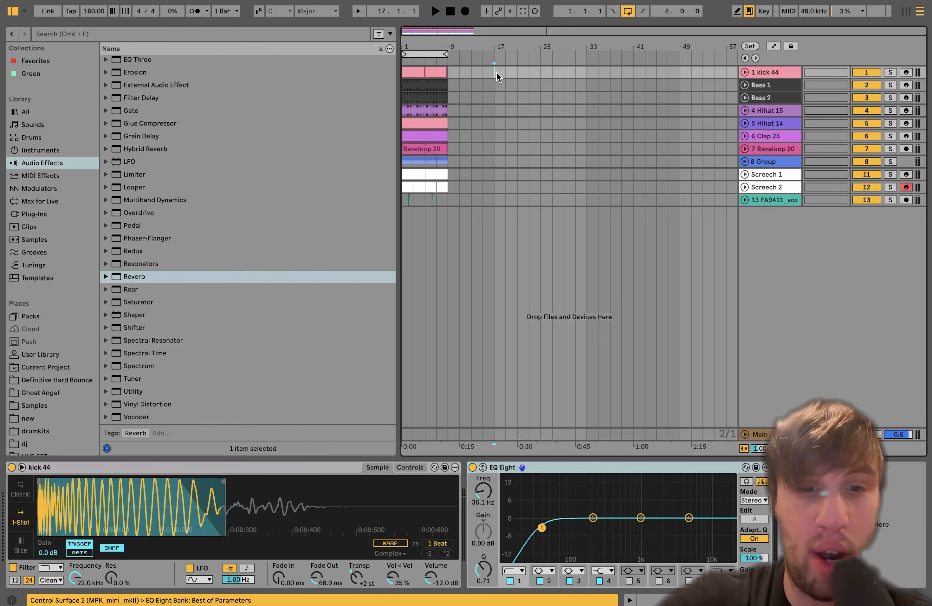
{"action": "key", "text": "super+v"}
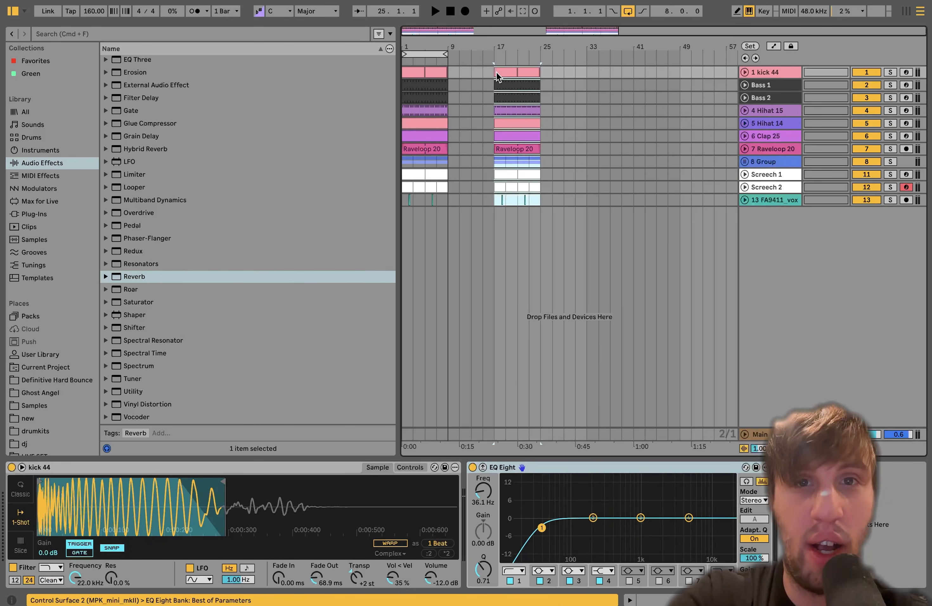
{"action": "key", "text": "super+d"}
{"action": "left_click_drag", "start_coordinate": [454, 70], "coordinate": [367, 227]}
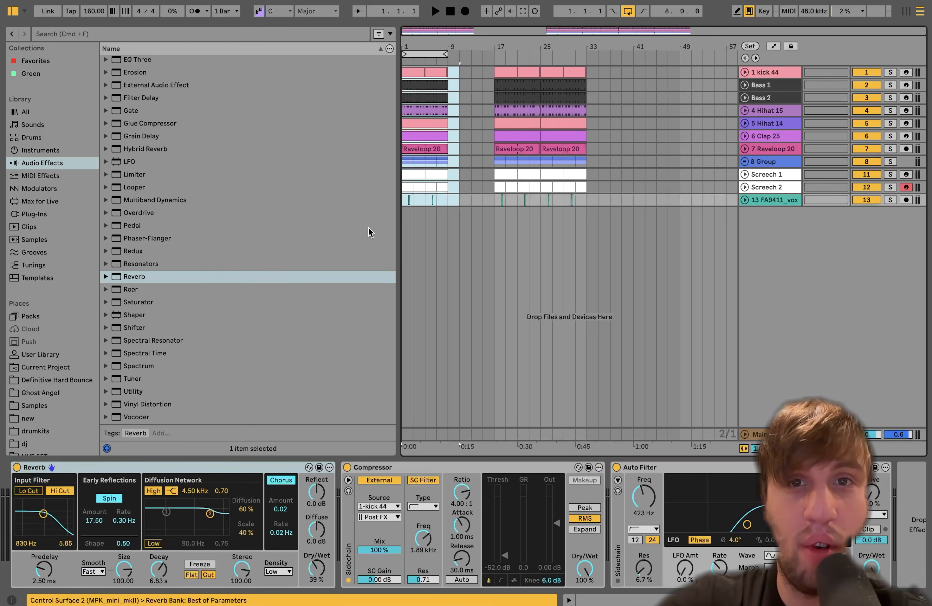
{"action": "key", "text": "Delete"}
Cut the kick 44 clips from 24.3 to 25 and from bar 31 onwards, and play the gap before bar 25
{"action": "left_click", "coordinate": [595, 74]}
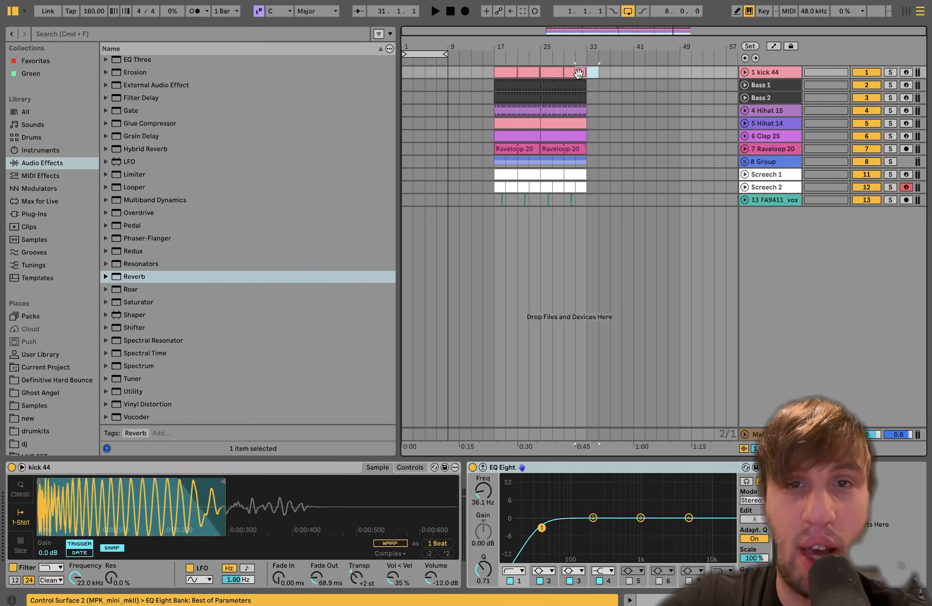
{"action": "scroll", "coordinate": [530, 74], "scroll_direction": "up", "scroll_amount": 5}
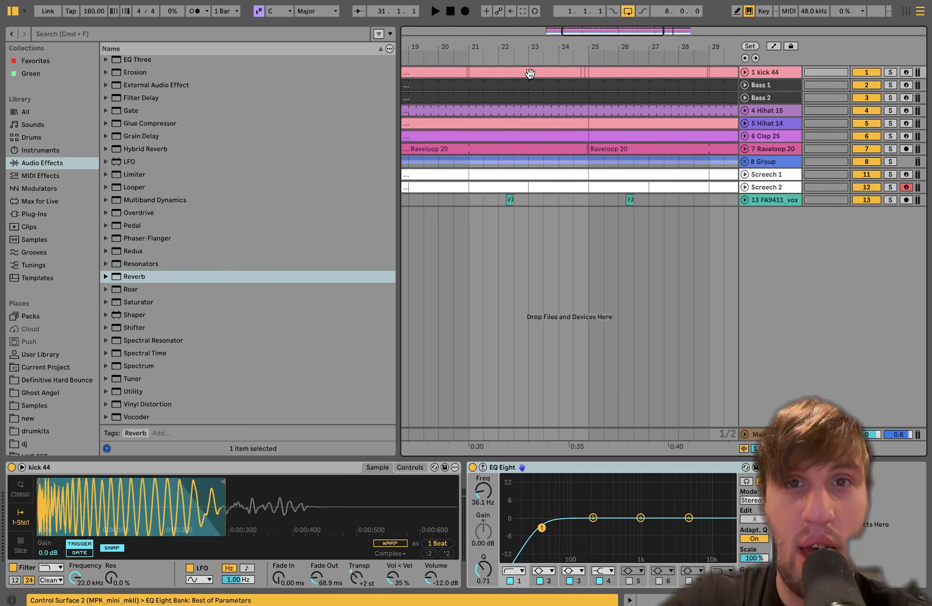
{"action": "left_click", "coordinate": [750, 74]}
{"action": "left_click", "coordinate": [744, 73]}
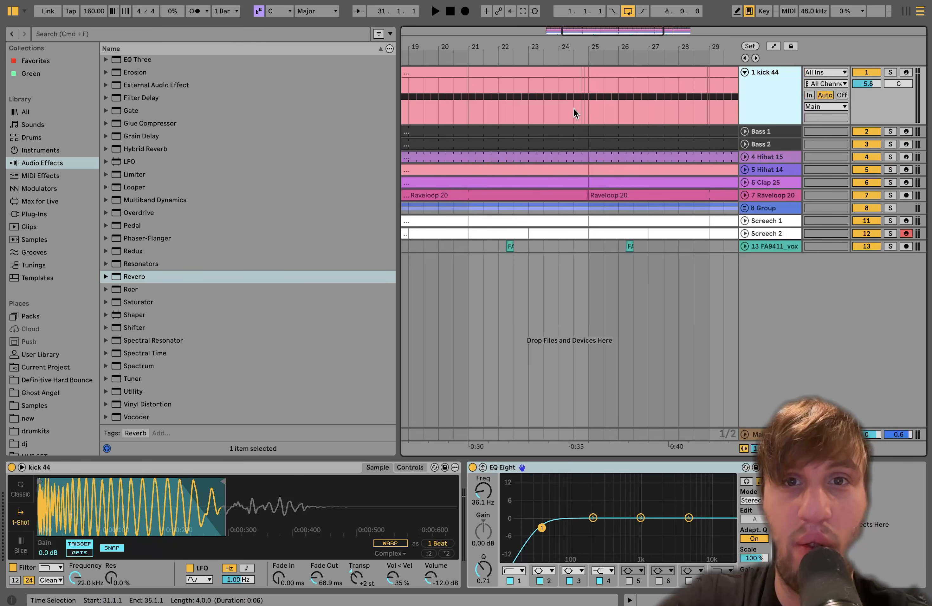
{"action": "scroll", "coordinate": [570, 110], "scroll_direction": "right", "scroll_amount": 2}
{"action": "left_click_drag", "start_coordinate": [505, 103], "coordinate": [642, 77]}
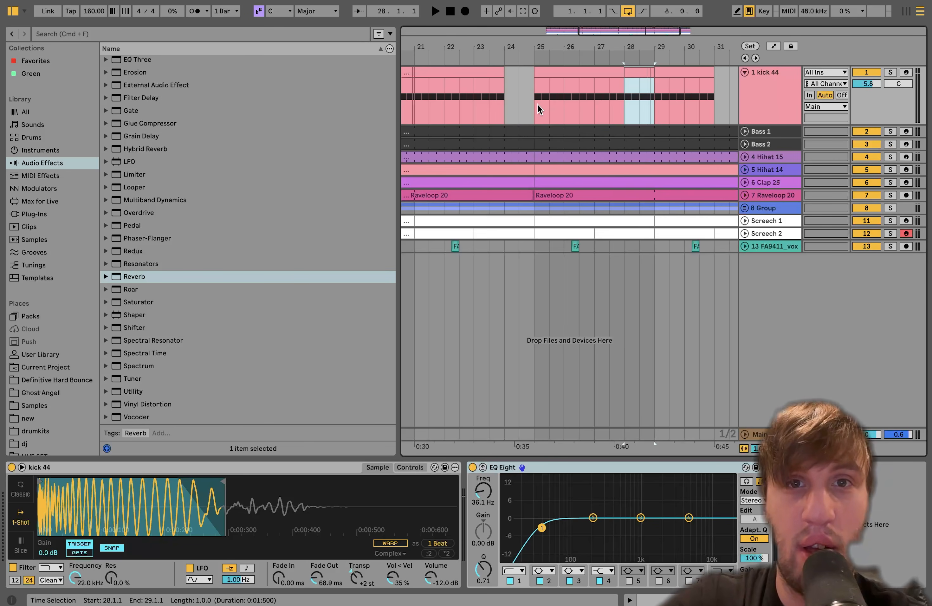
{"action": "left_click_drag", "start_coordinate": [504, 77], "coordinate": [519, 81]}
{"action": "left_click", "coordinate": [507, 87]}
{"action": "key", "text": "space"}
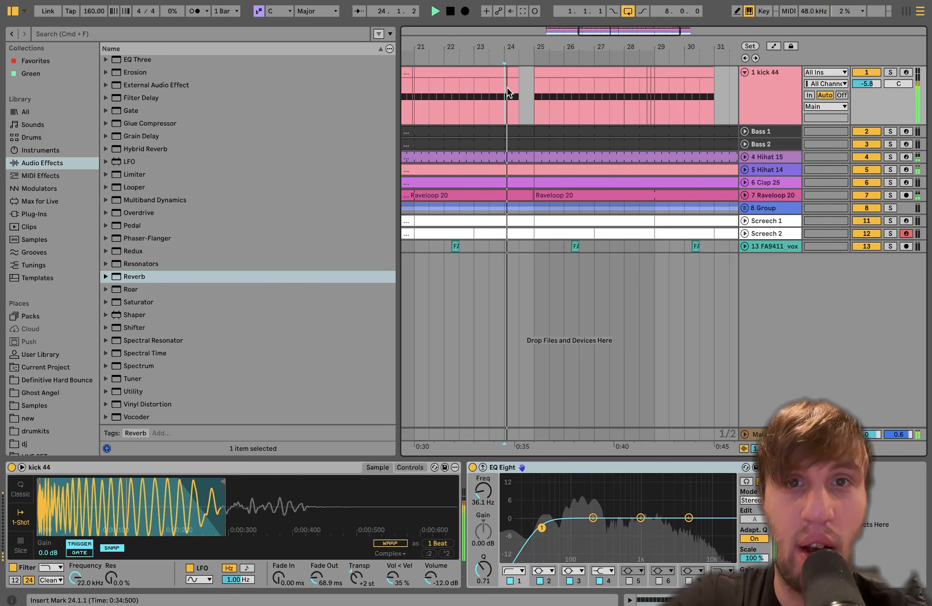
{"action": "key", "text": "minus"}
{"action": "key", "text": "minus"}
{"action": "key", "text": "minus"}
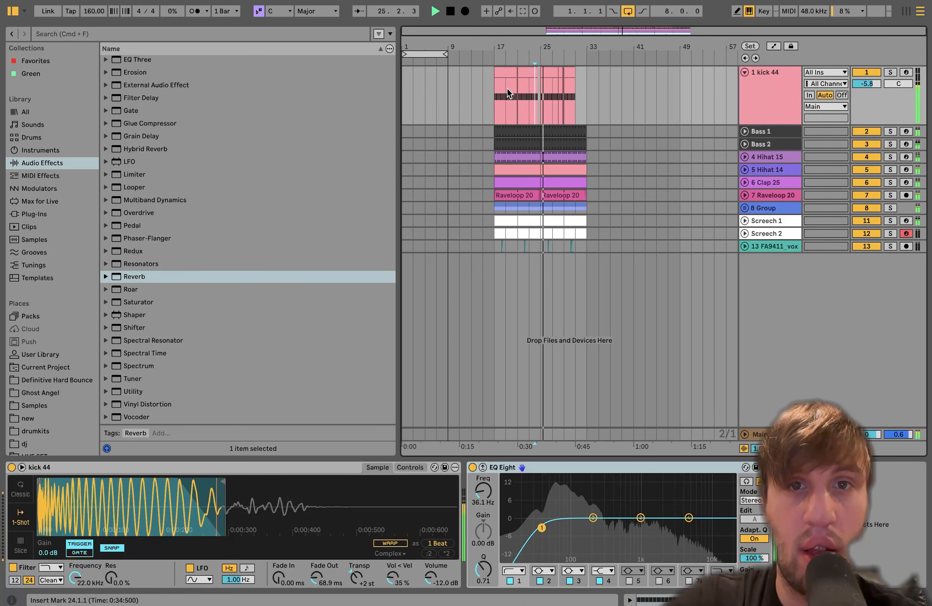
Copy the Group, Screech 1, Screech 2 and FA9411_vox clips from bars 17–33 to bar 1 and play them from the start
{"action": "left_click", "coordinate": [496, 205]}
{"action": "key", "text": "space"}
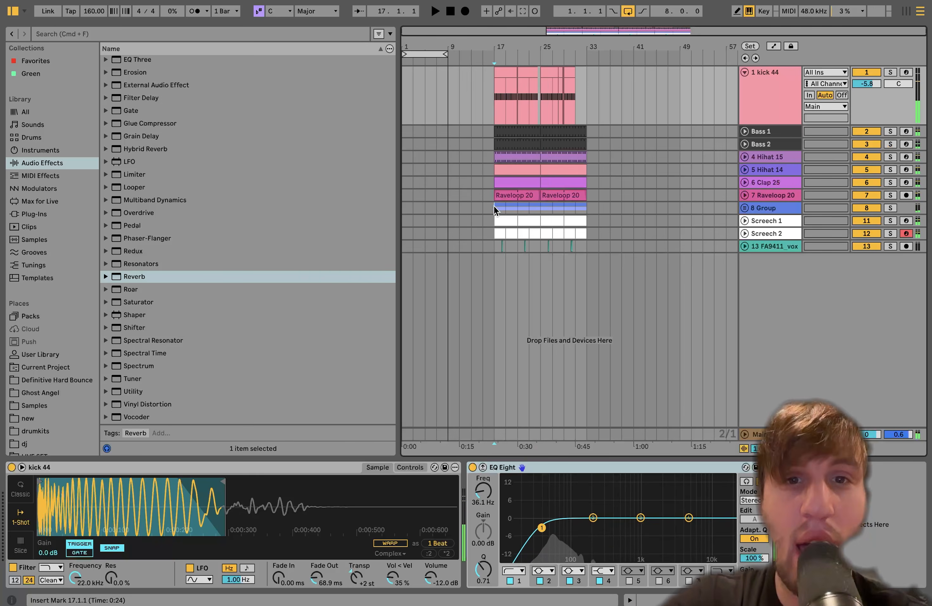
{"action": "left_click_drag", "start_coordinate": [494, 206], "coordinate": [589, 247]}
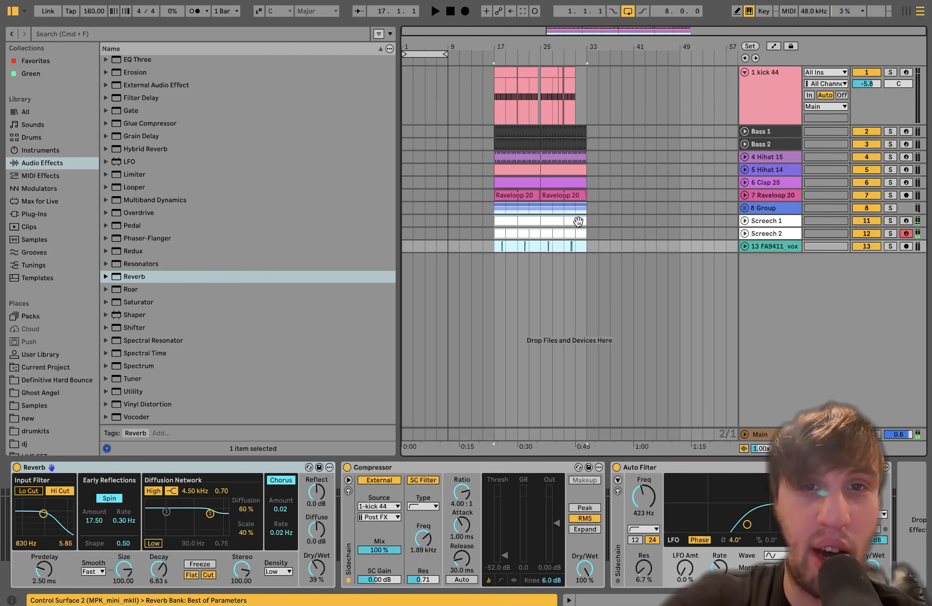
{"action": "key", "text": "super+c"}
{"action": "left_click", "coordinate": [404, 211]}
{"action": "key", "text": "super+v"}
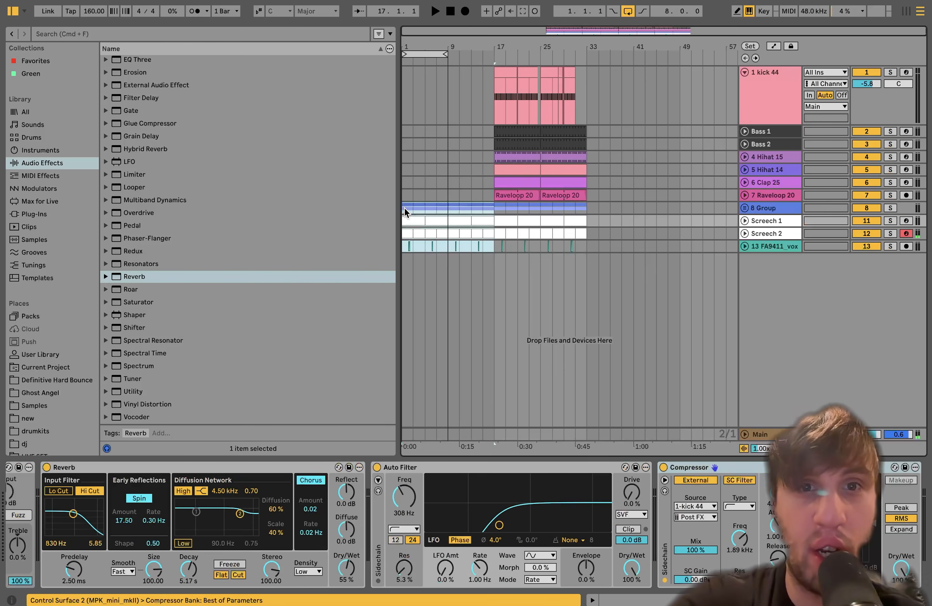
{"action": "key", "text": "space"}
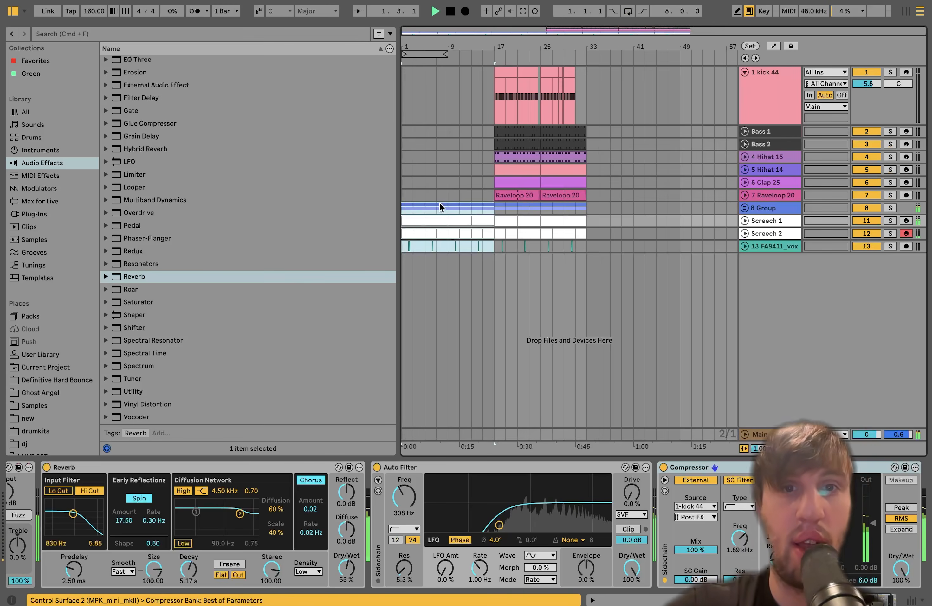
{"action": "left_click", "coordinate": [446, 207]}
{"action": "left_click", "coordinate": [446, 252]}
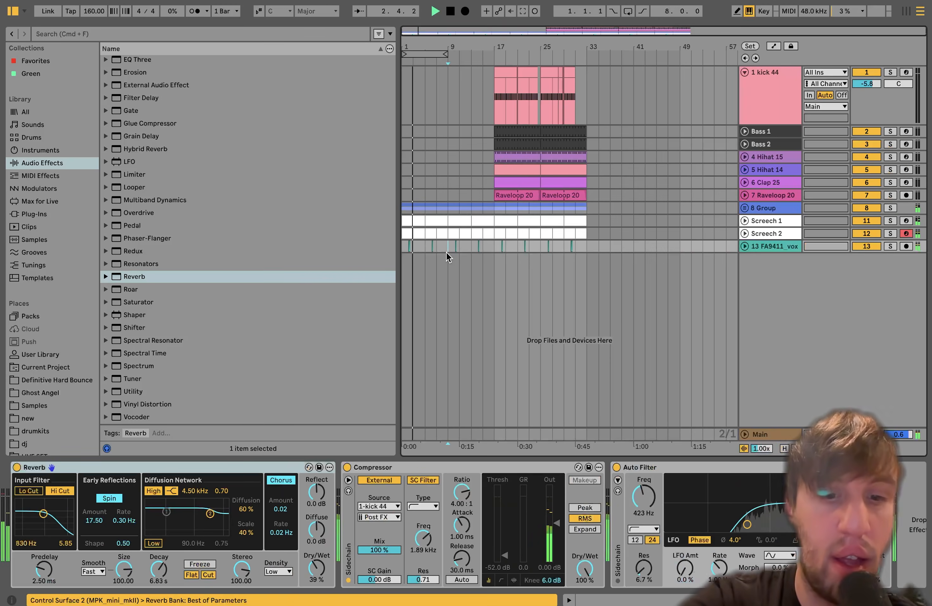
Insert a MIDI track below FA9411_vox and extend the first Raveloop 20 clip back to bar 9
{"action": "key", "text": "super+shift+t"}
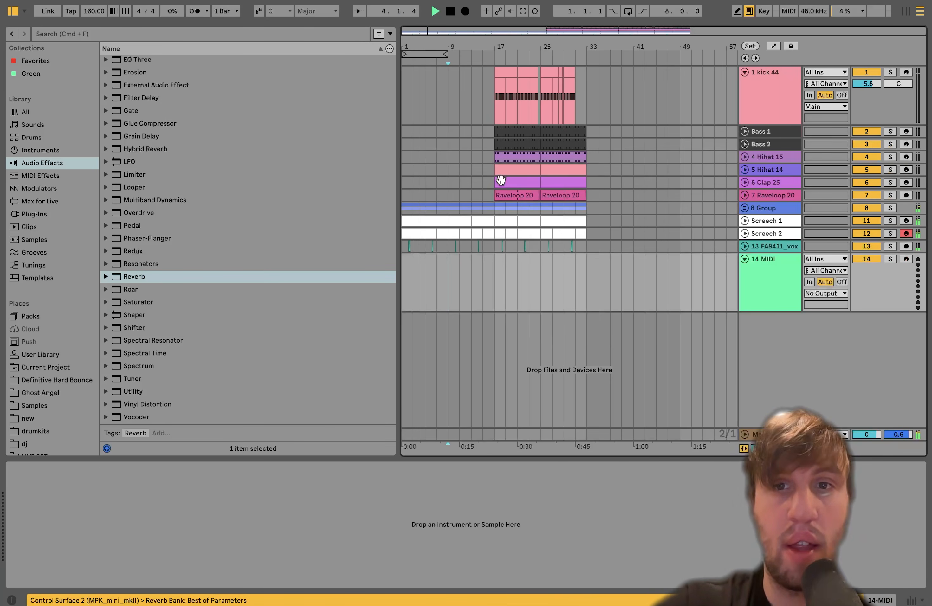
{"action": "left_click", "coordinate": [495, 196]}
{"action": "left_click_drag", "start_coordinate": [495, 196], "coordinate": [446, 195]}
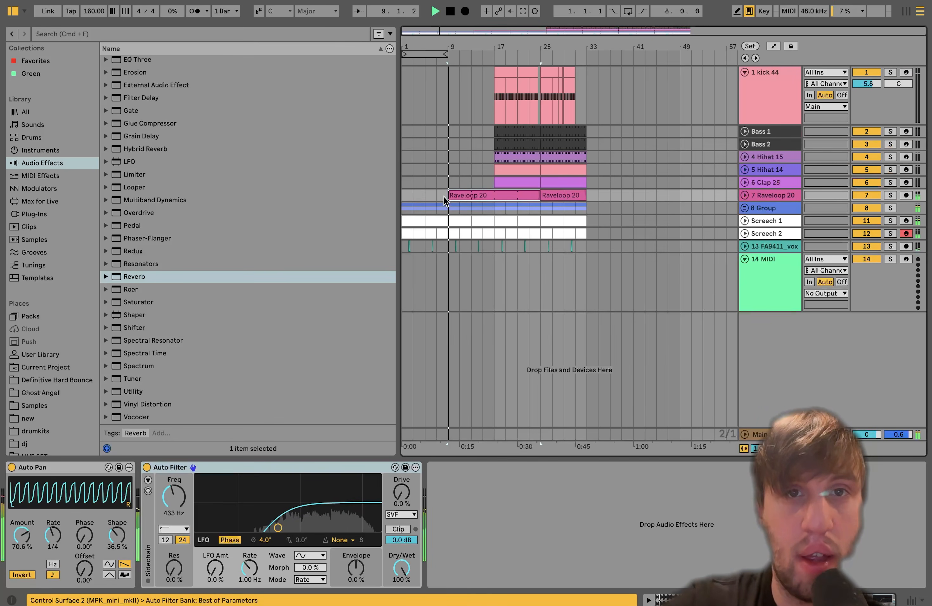
{"action": "left_click", "coordinate": [446, 259]}
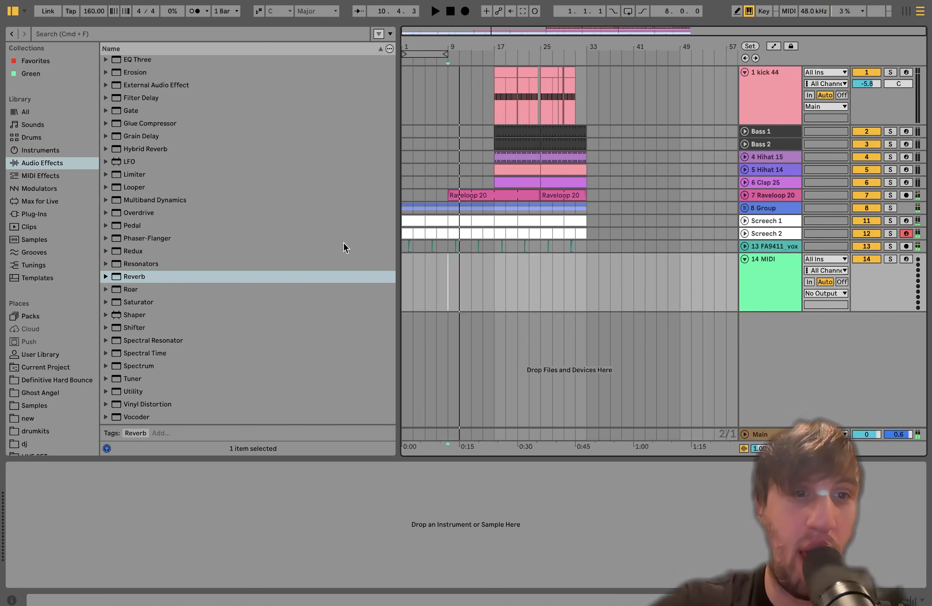
Load snare 20.wav from the Definitive Hard Bounce drum samples onto the new MIDI track, with sustain at -inf dB and decay at 640 ms
{"action": "left_click", "coordinate": [46, 380]}
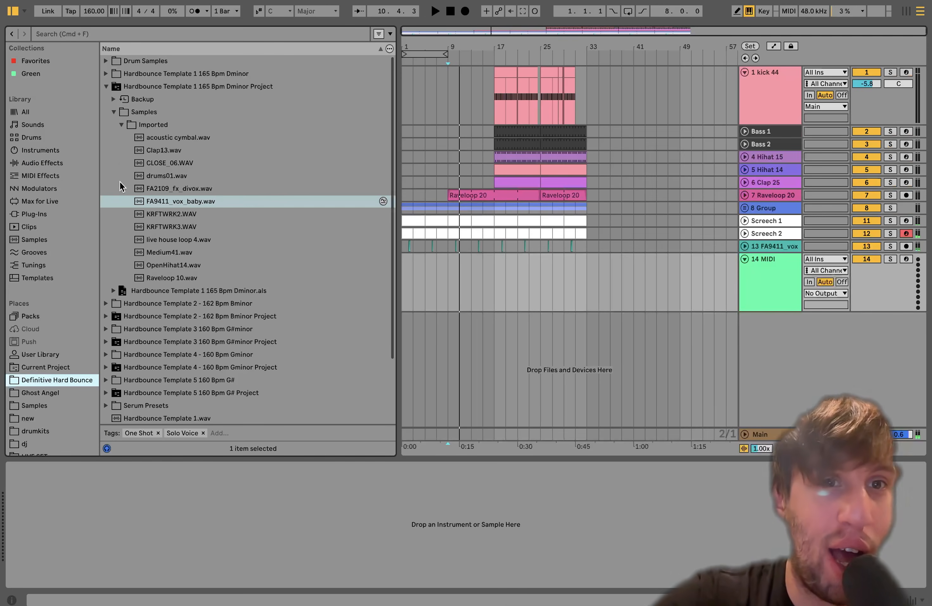
{"action": "left_click", "coordinate": [105, 60]}
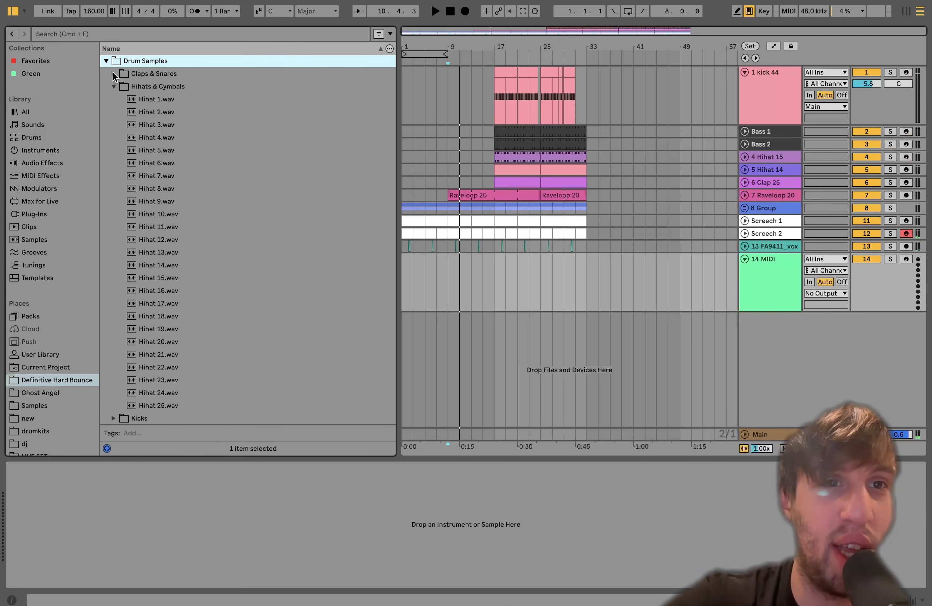
{"action": "left_click", "coordinate": [113, 73]}
{"action": "scroll", "coordinate": [162, 272], "scroll_direction": "down", "scroll_amount": 10}
{"action": "left_click", "coordinate": [163, 276]}
{"action": "key", "text": "Up"}
{"action": "key", "text": "Up"}
{"action": "key", "text": "Up"}
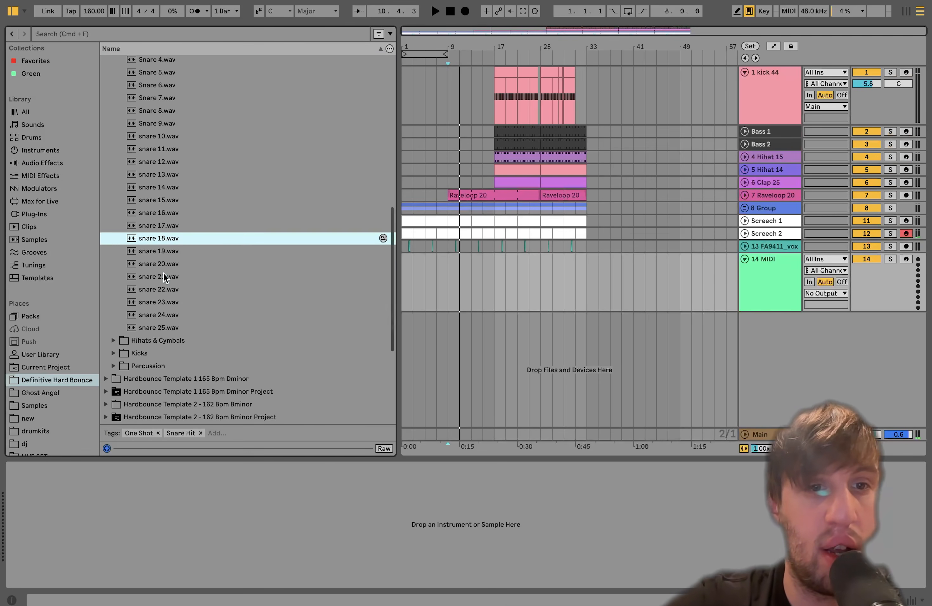
{"action": "key", "text": "Down"}
{"action": "key", "text": "Down"}
{"action": "key", "text": "Return"}
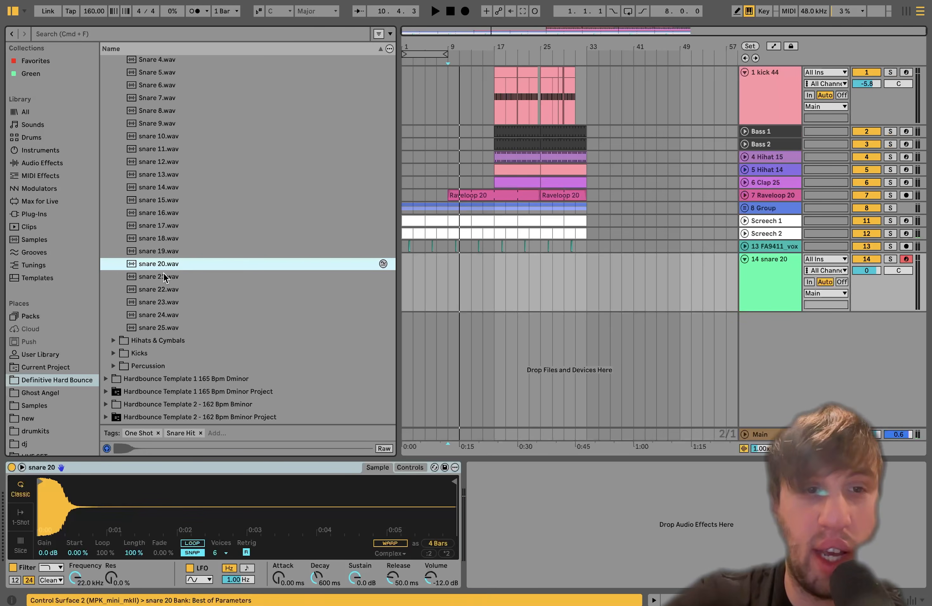
{"action": "left_click_drag", "start_coordinate": [356, 584], "coordinate": [355, 604]}
{"action": "key", "text": "a"}
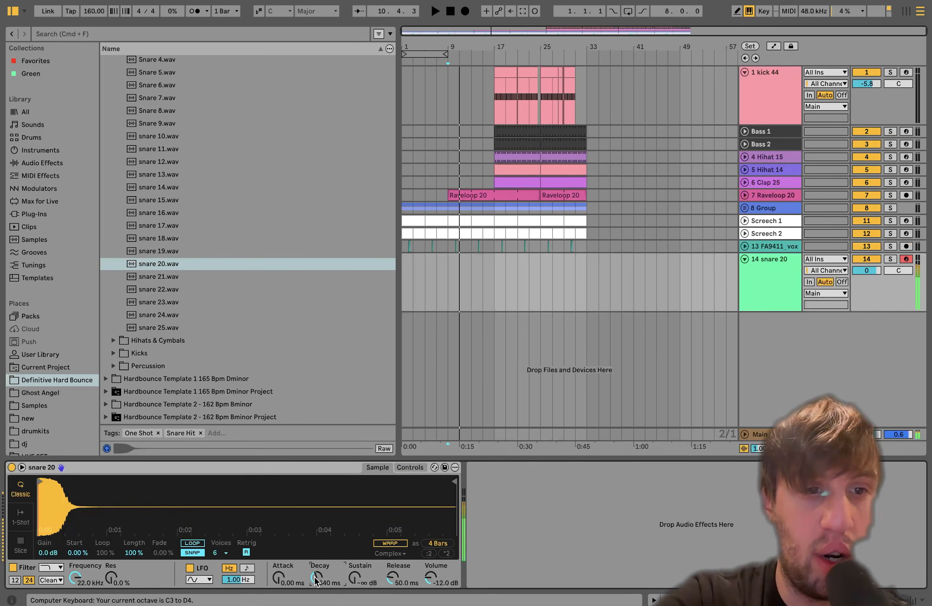
Create a MIDI clip on the snare 20 track from bar 9 to 17 and fill it with sixteenth notes on C3
{"action": "left_click_drag", "start_coordinate": [444, 277], "coordinate": [486, 280]}
{"action": "key", "text": "super+shift+m"}
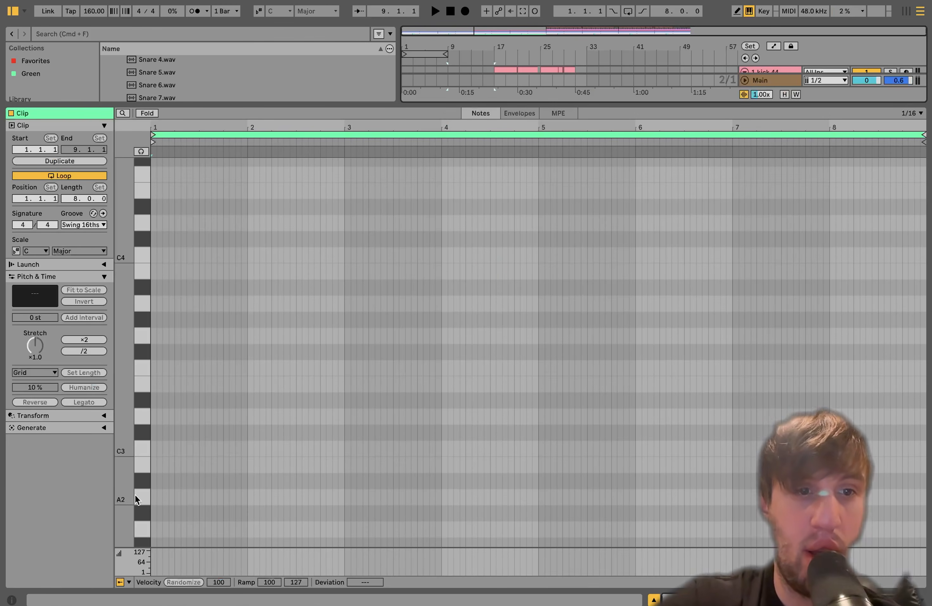
{"action": "double_click", "coordinate": [153, 447]}
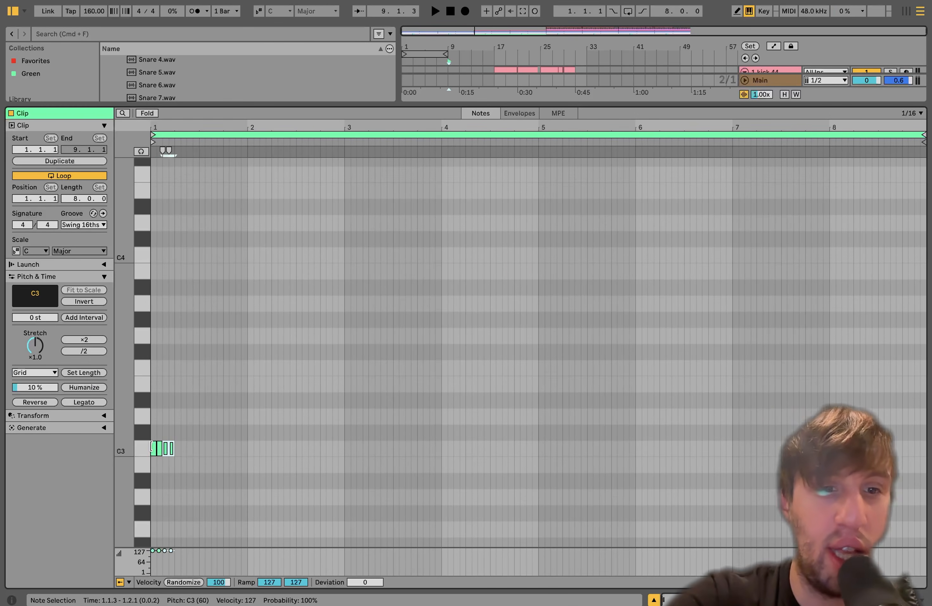
{"action": "key", "text": "super+d"}
{"action": "key", "text": "super+d"}
{"action": "key", "text": "super+d"}
{"action": "key", "text": "super+d"}
{"action": "key", "text": "super+d"}
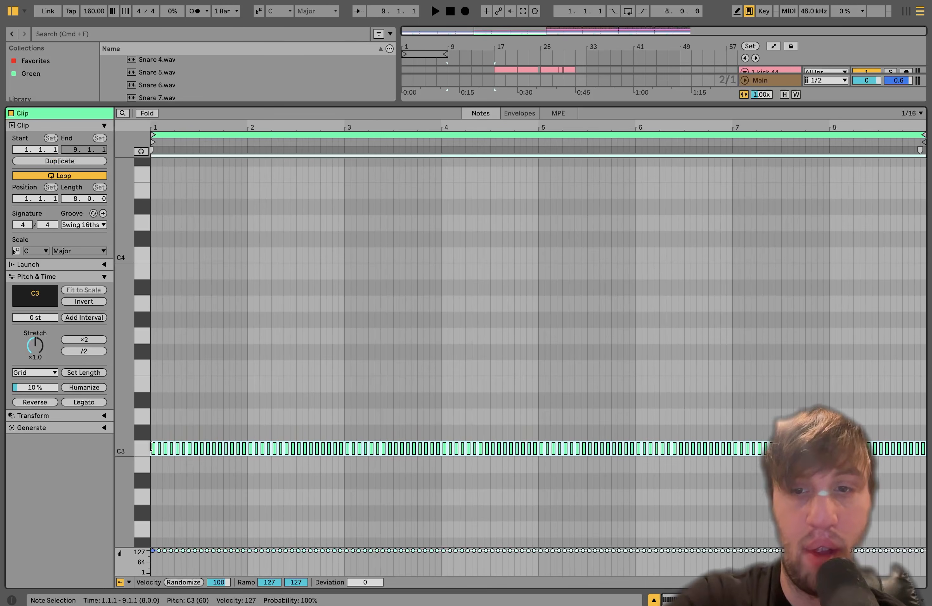
Automate the snare 20 sampler volume to rise from a low level at bar 9 to -12 dB at bar 17
{"action": "key", "text": "shift+Tab"}
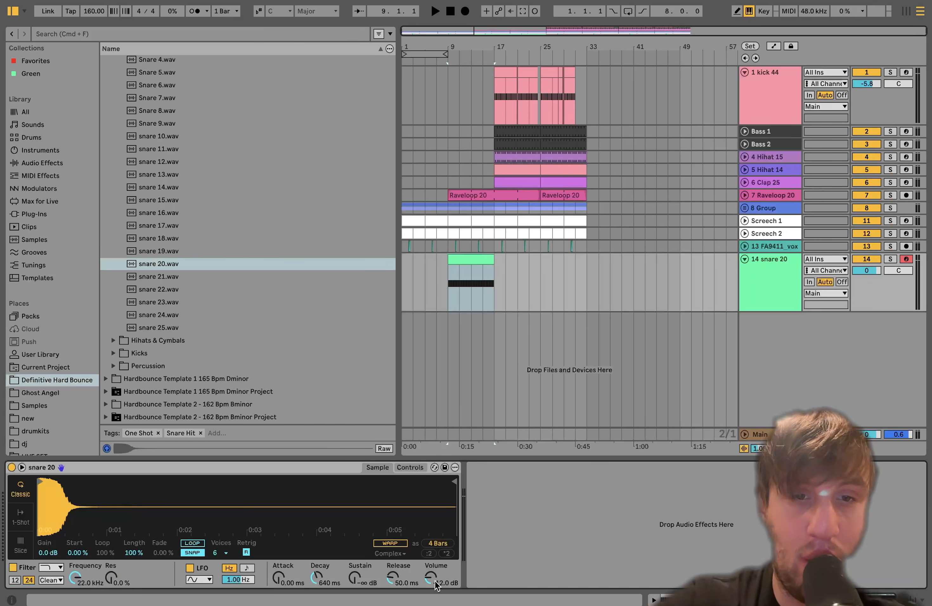
{"action": "right_click", "coordinate": [428, 573]}
{"action": "left_click", "coordinate": [468, 482]}
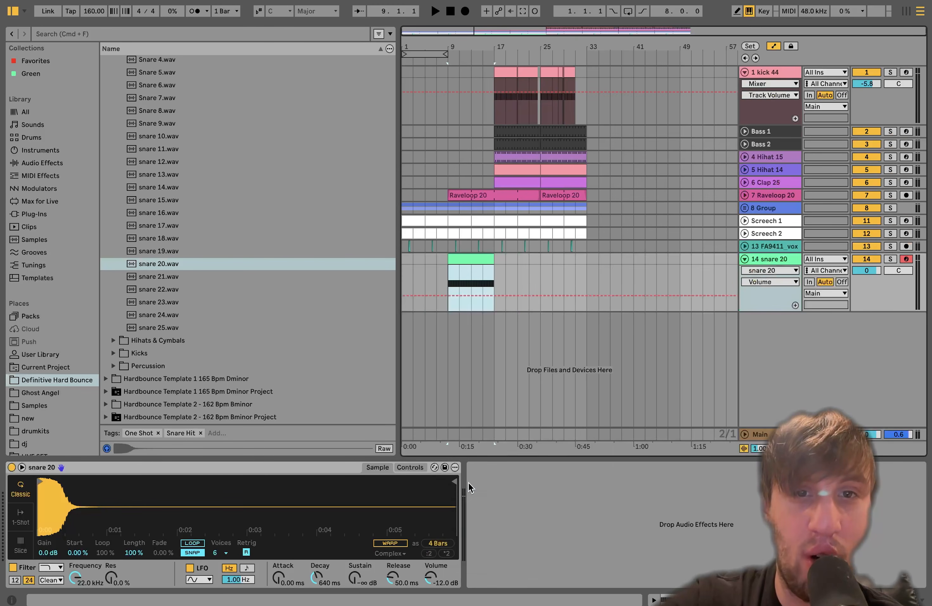
{"action": "left_click", "coordinate": [492, 295]}
{"action": "left_click_drag", "start_coordinate": [448, 295], "coordinate": [445, 310]}
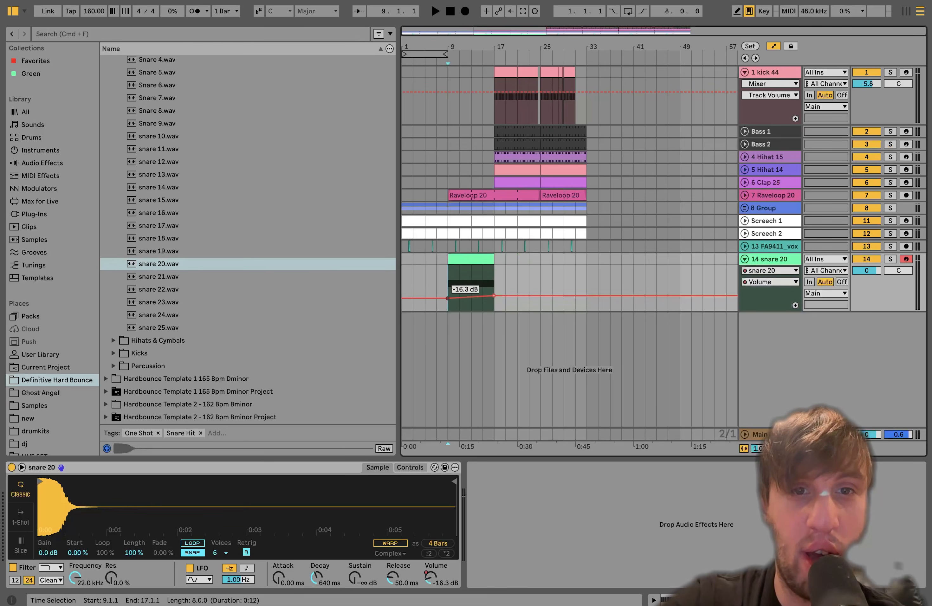
Play the snare build-up from bar 9 into the drop and lower the snare 20 track volume to -9.2 dB
{"action": "key", "text": "space"}
{"action": "left_click_drag", "start_coordinate": [866, 270], "coordinate": [866, 273]}
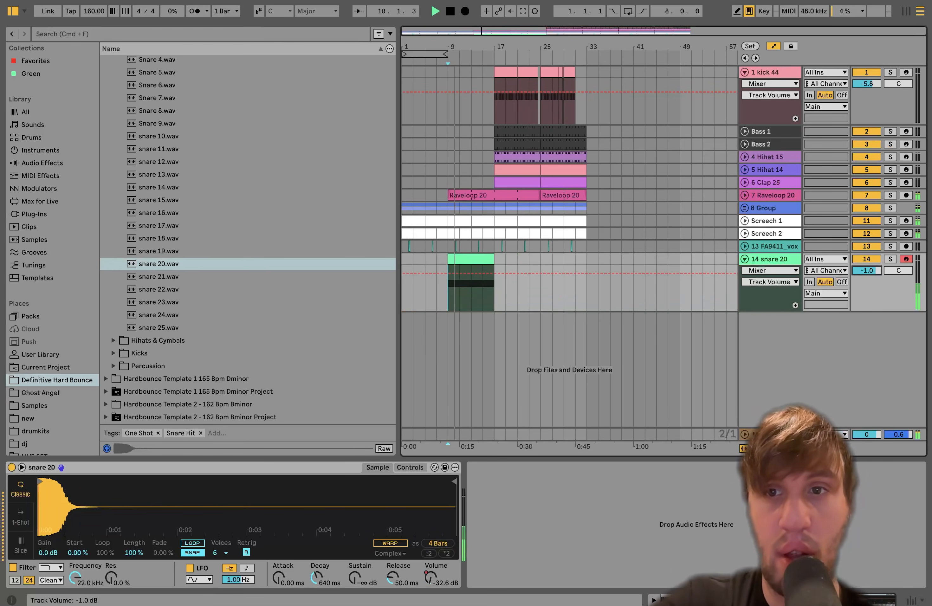
{"action": "scroll", "coordinate": [494, 253], "scroll_direction": "up", "scroll_amount": 5}
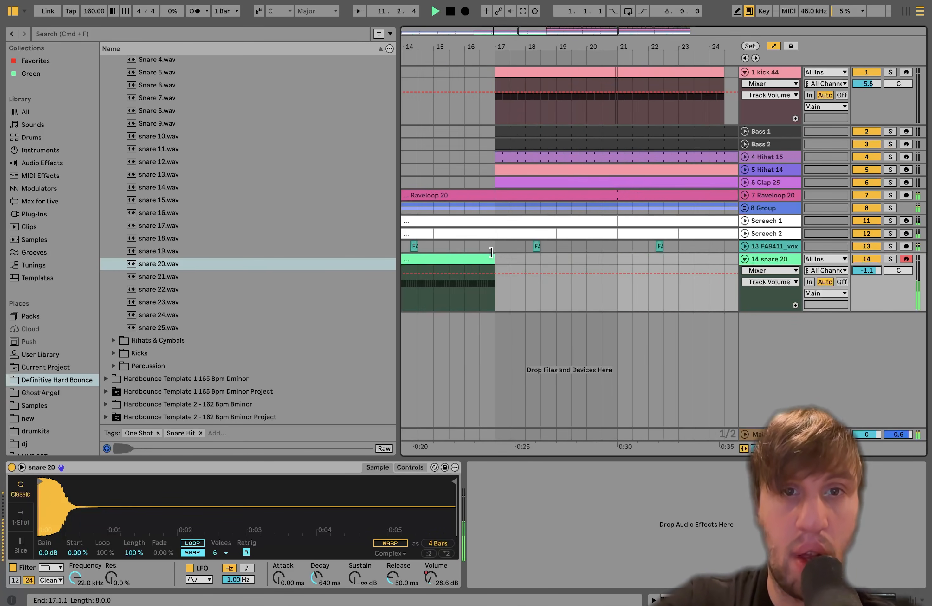
{"action": "left_click", "coordinate": [449, 243]}
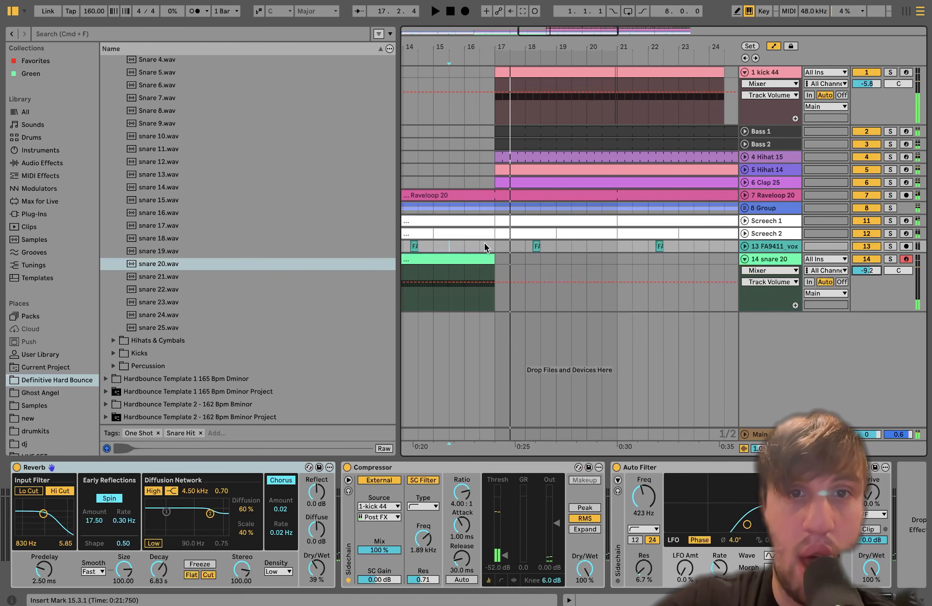
End the snare 20 clip and its volume ramp at bar 16, and delete Raveloop 20 between bars 16 and 17
{"action": "left_click_drag", "start_coordinate": [493, 259], "coordinate": [465, 259]}
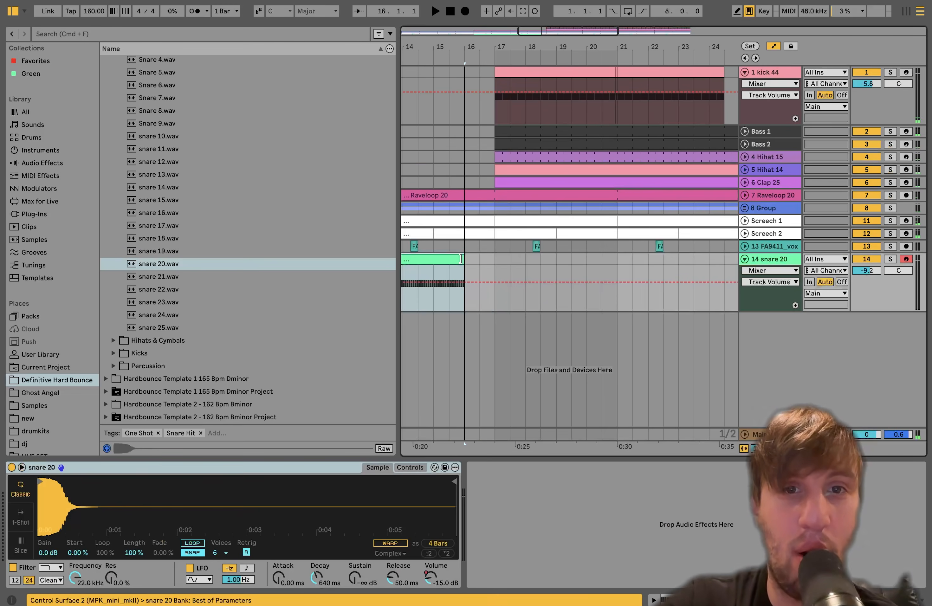
{"action": "left_click", "coordinate": [426, 577]}
{"action": "left_click_drag", "start_coordinate": [494, 295], "coordinate": [464, 295]}
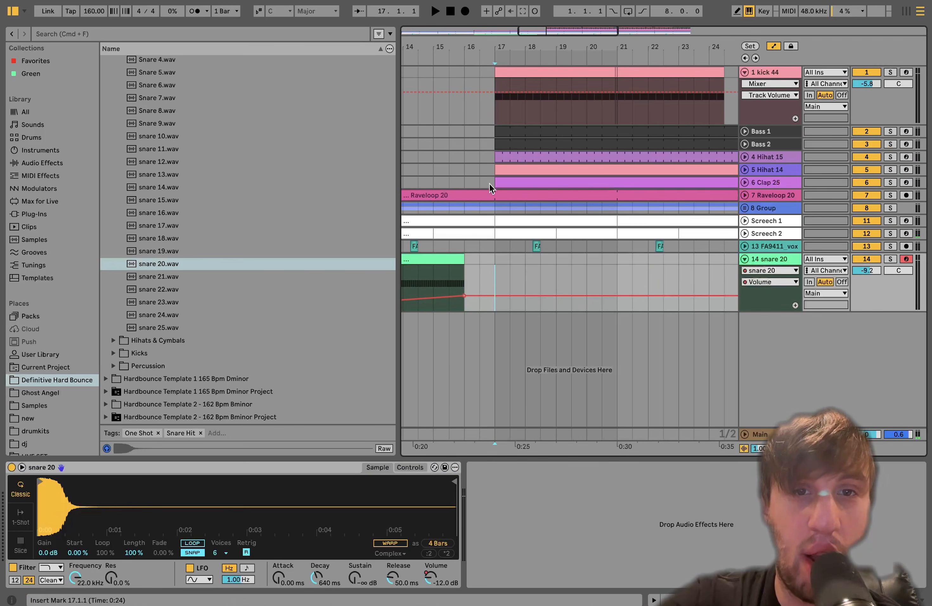
{"action": "left_click_drag", "start_coordinate": [493, 194], "coordinate": [464, 195]}
{"action": "key", "text": "Delete"}
Play the transition from bar 15 and set the snare 20 track volume to -12 dB
{"action": "left_click", "coordinate": [438, 181]}
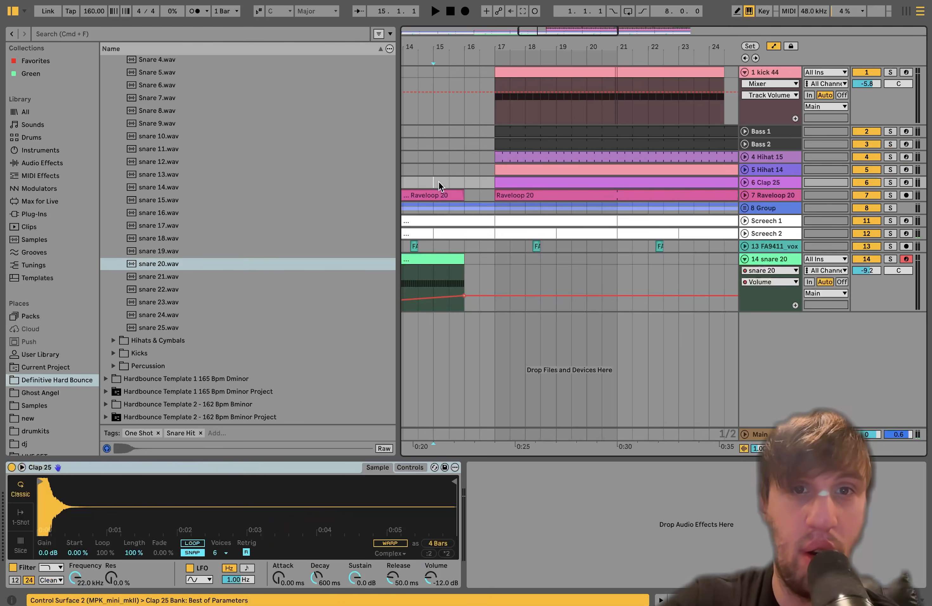
{"action": "key", "text": "space"}
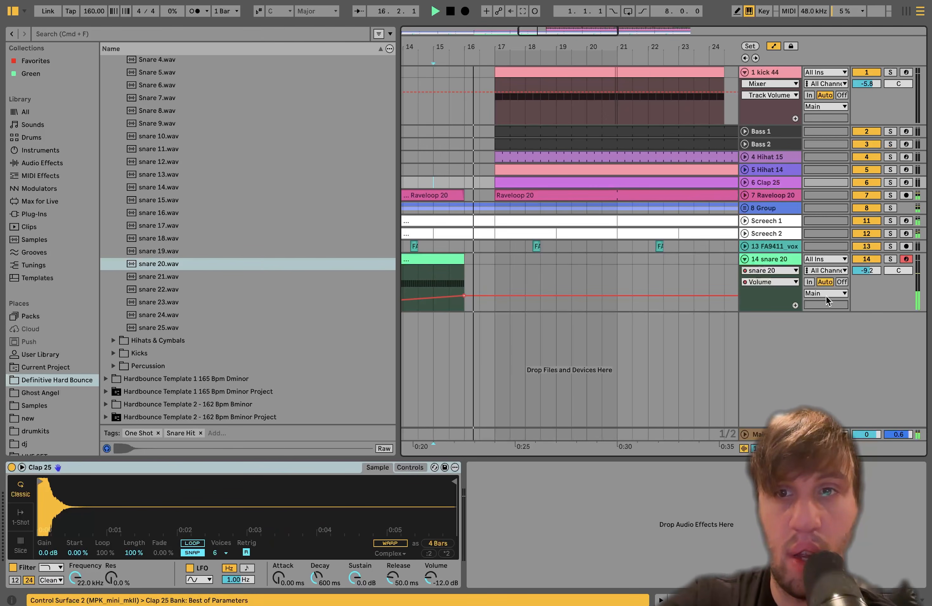
{"action": "left_click_drag", "start_coordinate": [874, 271], "coordinate": [874, 278]}
{"action": "scroll", "coordinate": [555, 275], "scroll_direction": "down", "scroll_amount": 10}
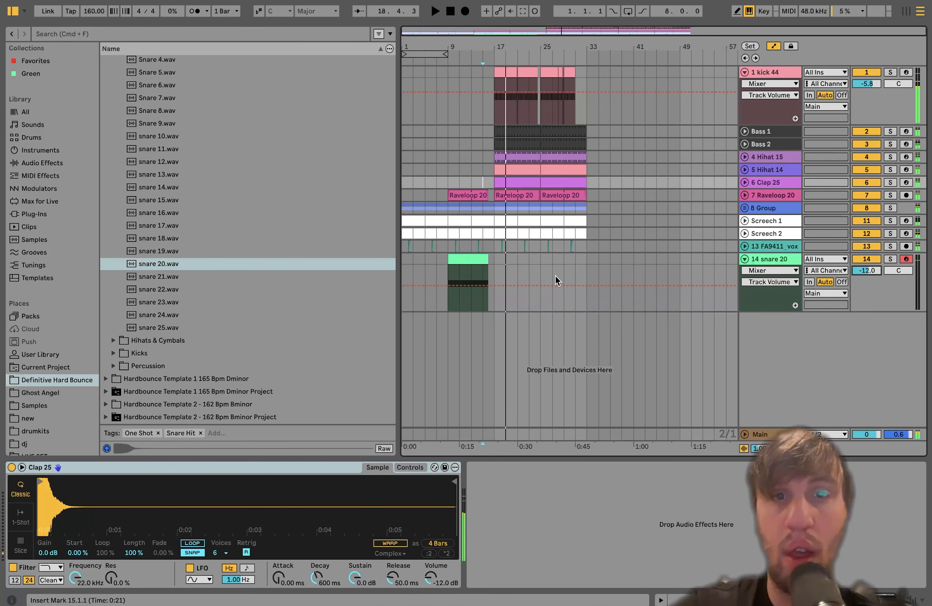
Add a MIDI track below snare 20 and load the Operator instrument on it
{"action": "left_click", "coordinate": [763, 260]}
{"action": "key", "text": "super+shift+t"}
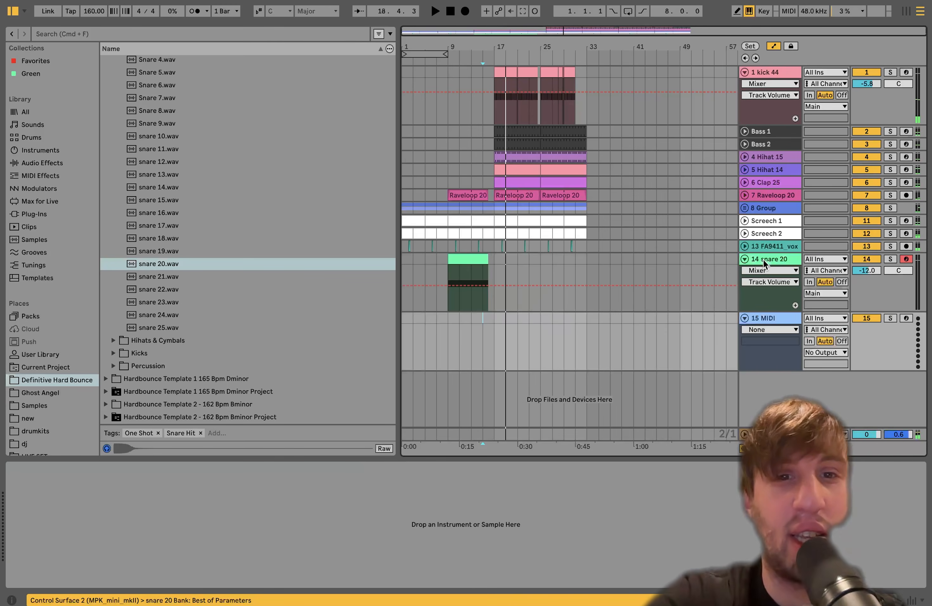
{"action": "left_click", "coordinate": [37, 150]}
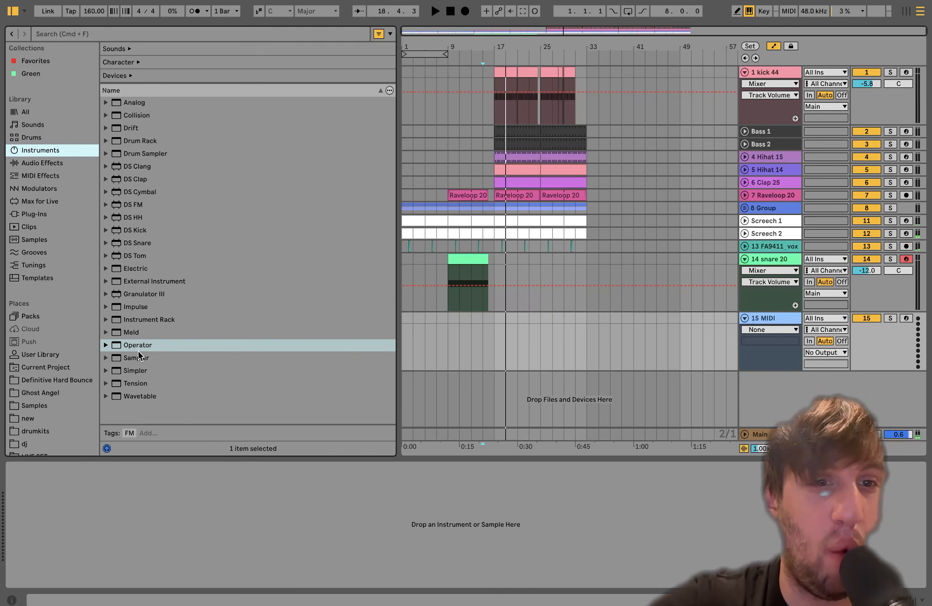
{"action": "left_click", "coordinate": [137, 345]}
{"action": "left_click_drag", "start_coordinate": [137, 345], "coordinate": [361, 319]}
Create a 32-bar MIDI clip from bar 1 on the Operator track with one C3 note spanning its full length
{"action": "key", "text": "super+shift+m"}
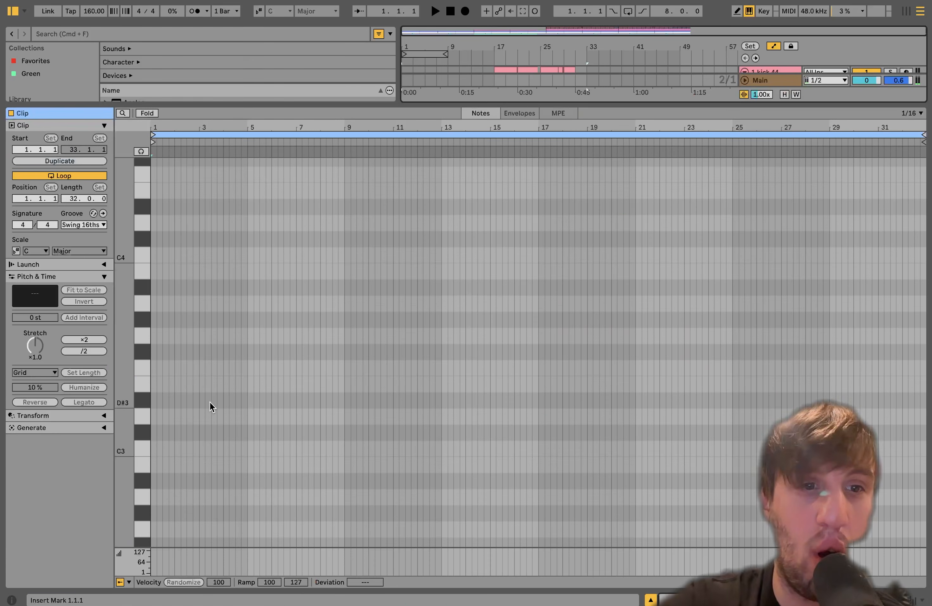
{"action": "double_click", "coordinate": [153, 448]}
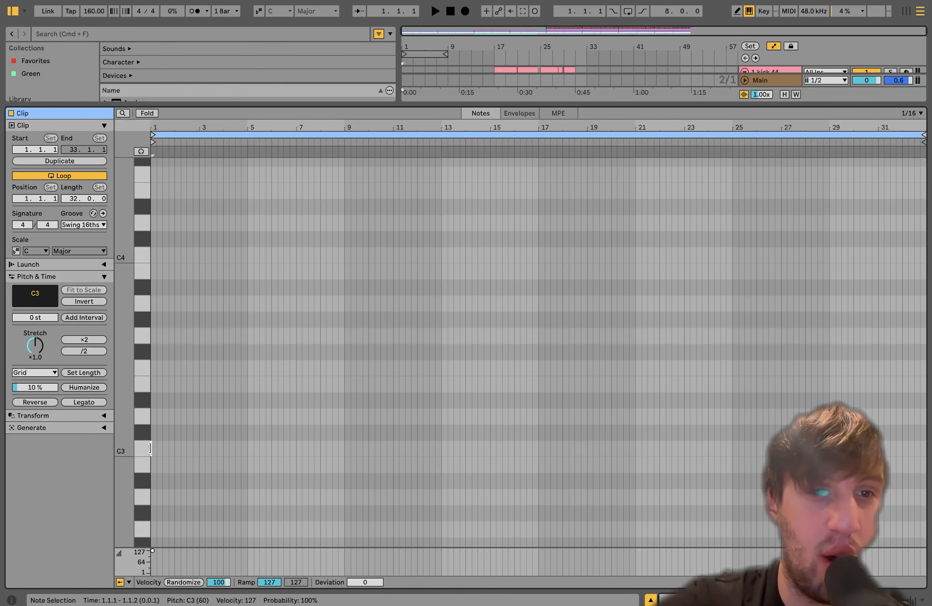
{"action": "left_click", "coordinate": [94, 402]}
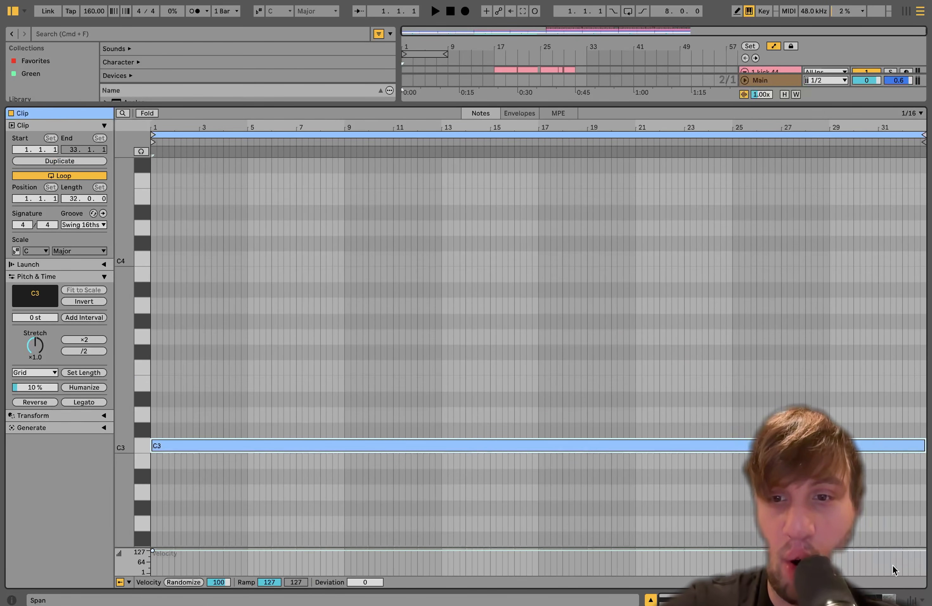
{"action": "key", "text": "shift+Tab"}
Set Operator's oscillator A to the NoW noise wave with a 25.3 ms release, and its filter to band-pass at 14.4 kHz with 0% resonance
{"action": "left_click_drag", "start_coordinate": [296, 509], "coordinate": [293, 508]}
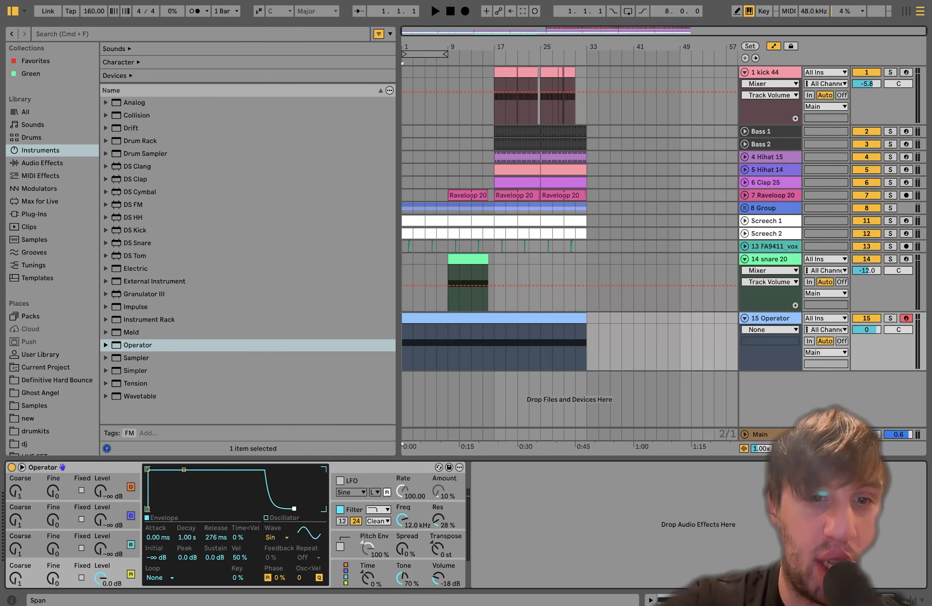
{"action": "left_click", "coordinate": [280, 537]}
{"action": "left_click", "coordinate": [287, 516]}
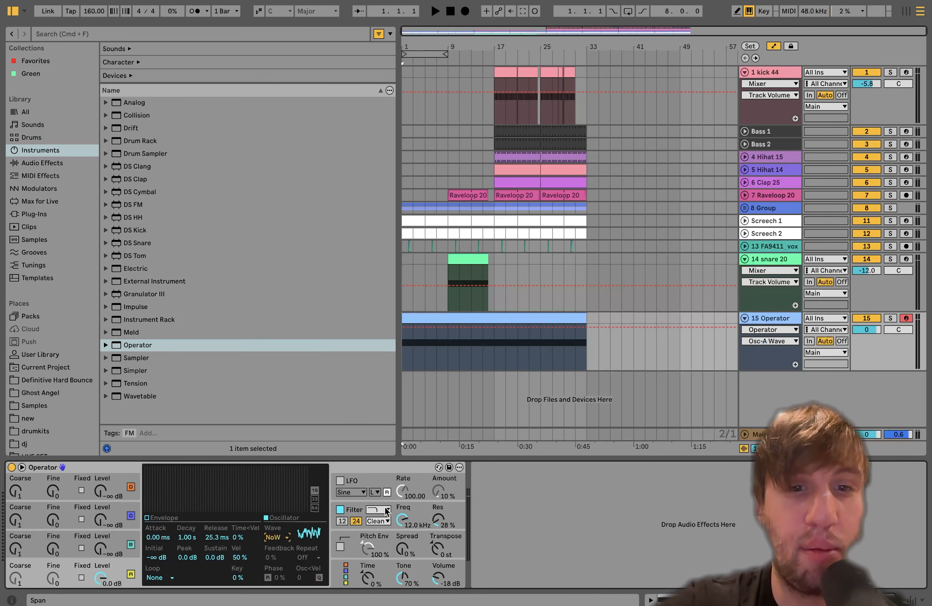
{"action": "left_click", "coordinate": [379, 510]}
{"action": "left_click", "coordinate": [381, 540]}
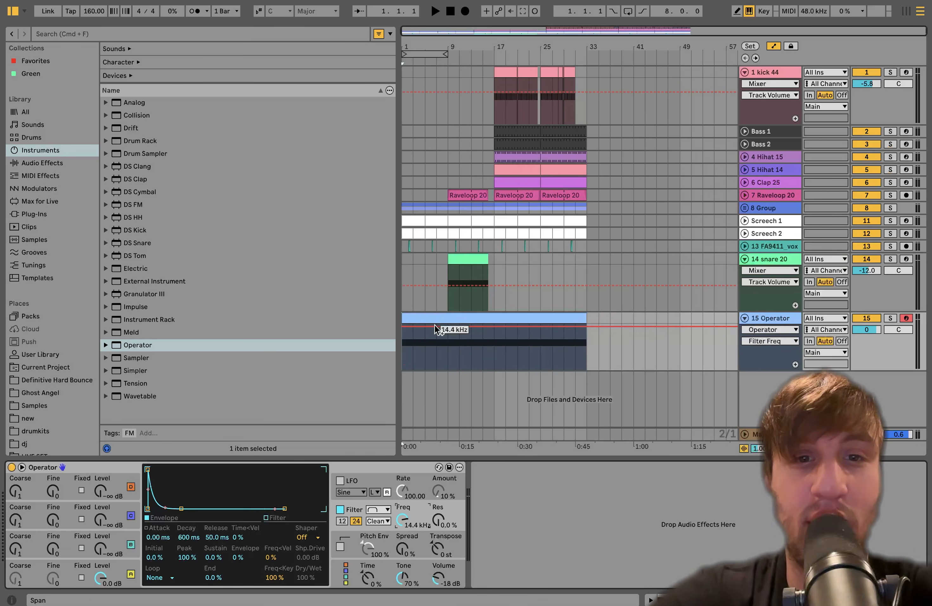
Automate Operator's filter frequency to fall from 14.4 kHz at bar 1 to a low at bar 9 and climb back by bar 17, then play the sweep
{"action": "left_click", "coordinate": [436, 329]}
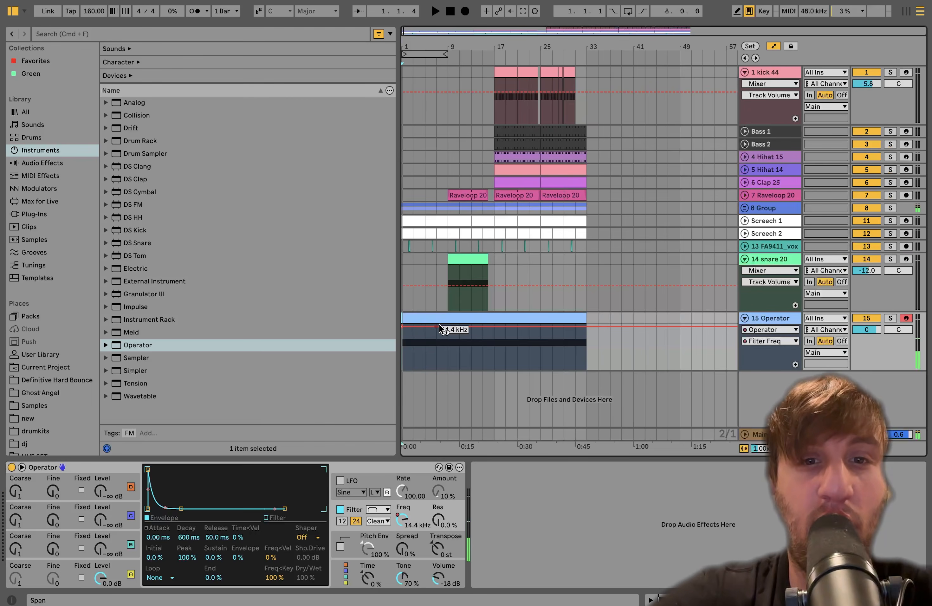
{"action": "mouse_move", "coordinate": [449, 330]}
{"action": "left_mouse_down"}
{"action": "mouse_move", "coordinate": [448, 359]}
{"action": "mouse_move", "coordinate": [494, 346]}
{"action": "mouse_move", "coordinate": [494, 328]}
{"action": "left_mouse_up"}
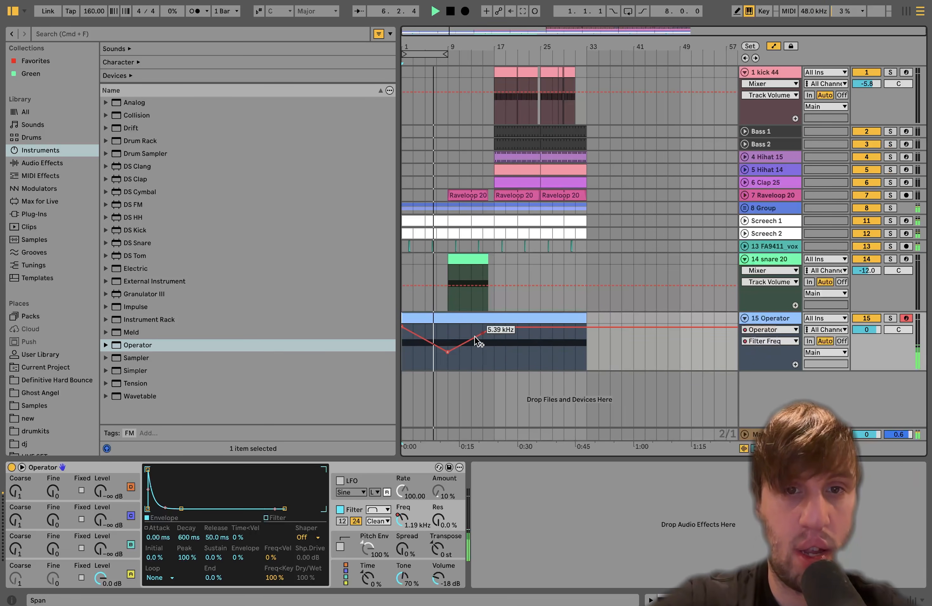
{"action": "left_click", "coordinate": [419, 336]}
{"action": "left_click", "coordinate": [419, 336]}
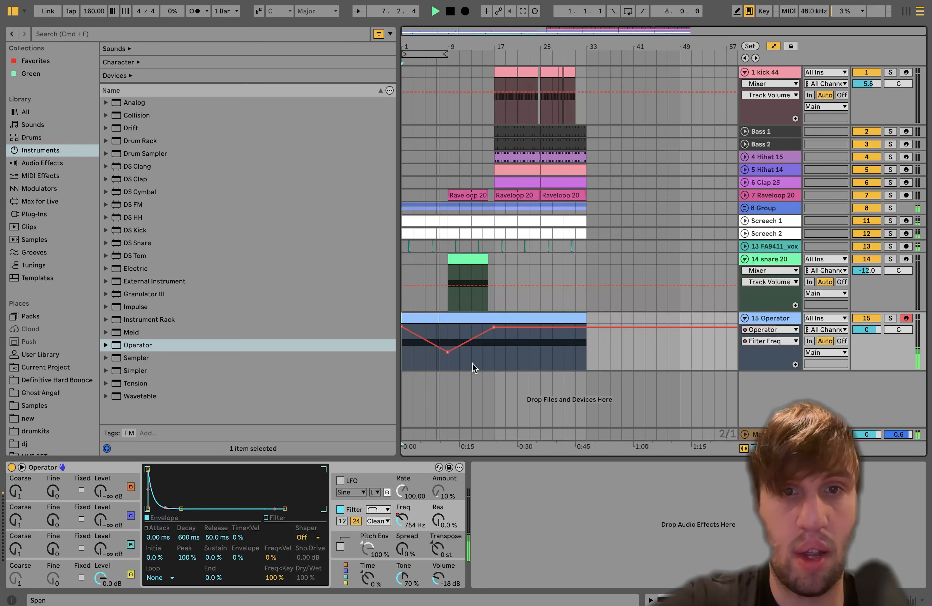
{"action": "left_click", "coordinate": [446, 362]}
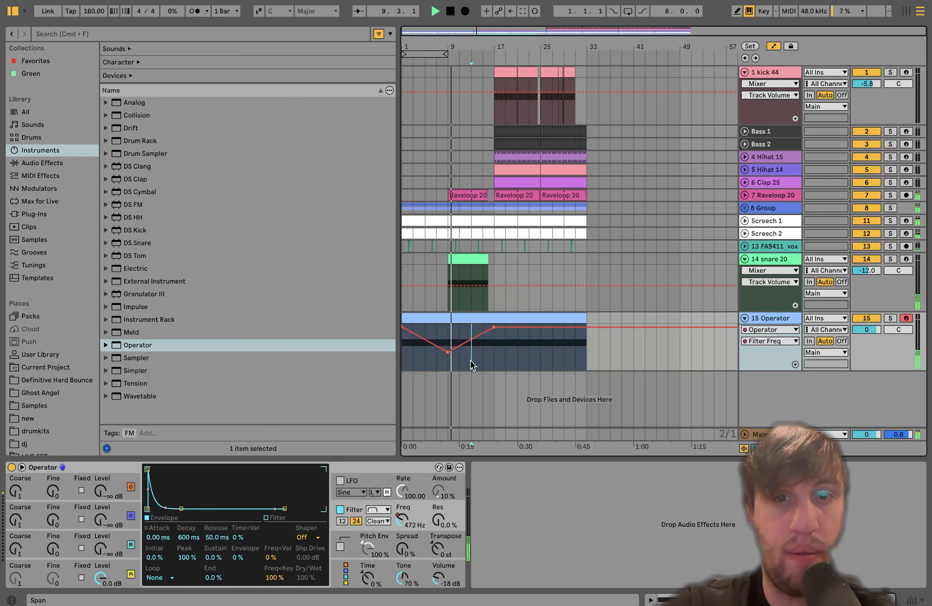
{"action": "left_click", "coordinate": [482, 360]}
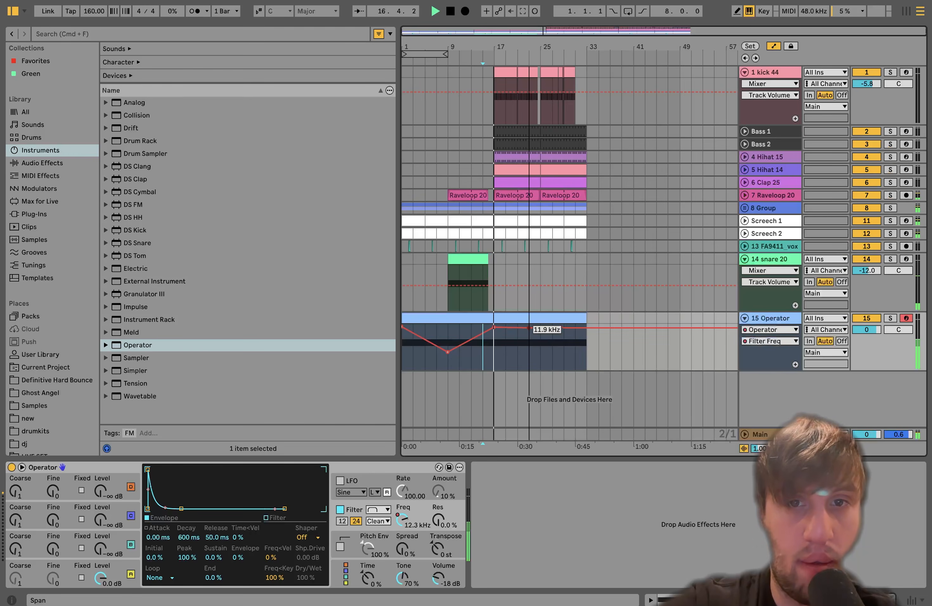
Continue Operator's filter frequency automation with two dips between bars 17 and 33, rising to 8.91 kHz at bar 25, and play it
{"action": "left_click_drag", "start_coordinate": [540, 327], "coordinate": [586, 325]}
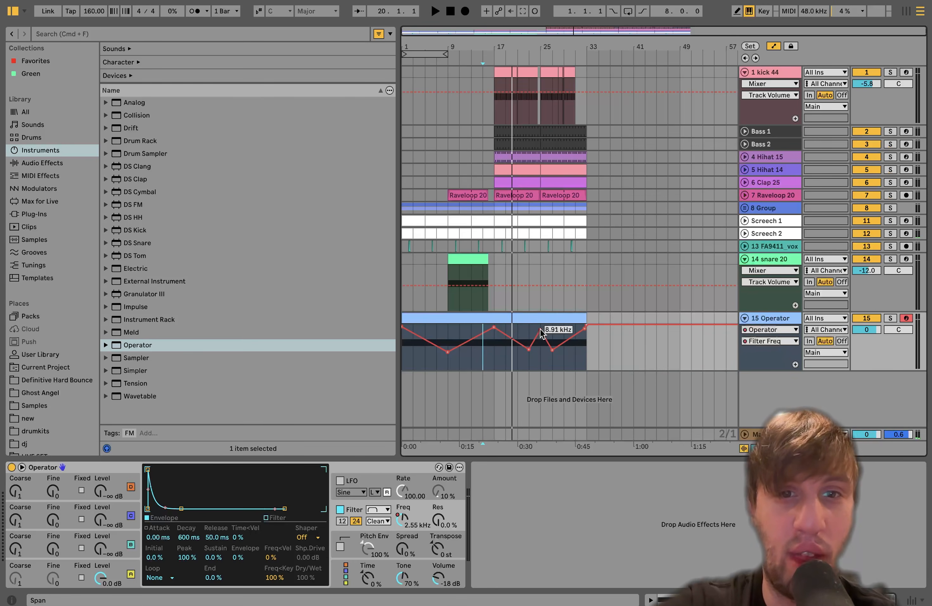
{"action": "key", "text": "space"}
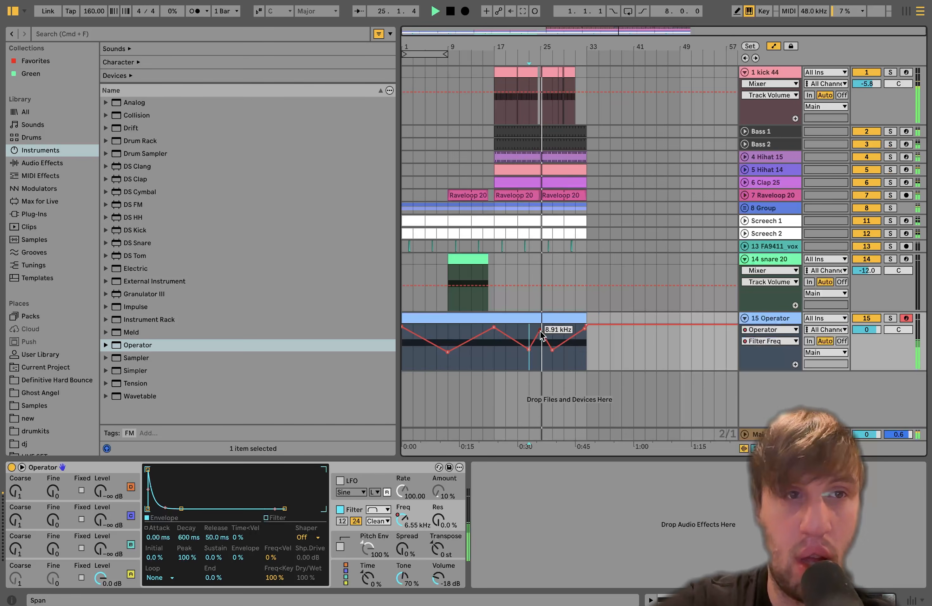
Add a Reverb after Operator and disable its input filter's high cut
{"action": "left_click", "coordinate": [58, 164]}
{"action": "scroll", "coordinate": [209, 198], "scroll_direction": "up", "scroll_amount": 3}
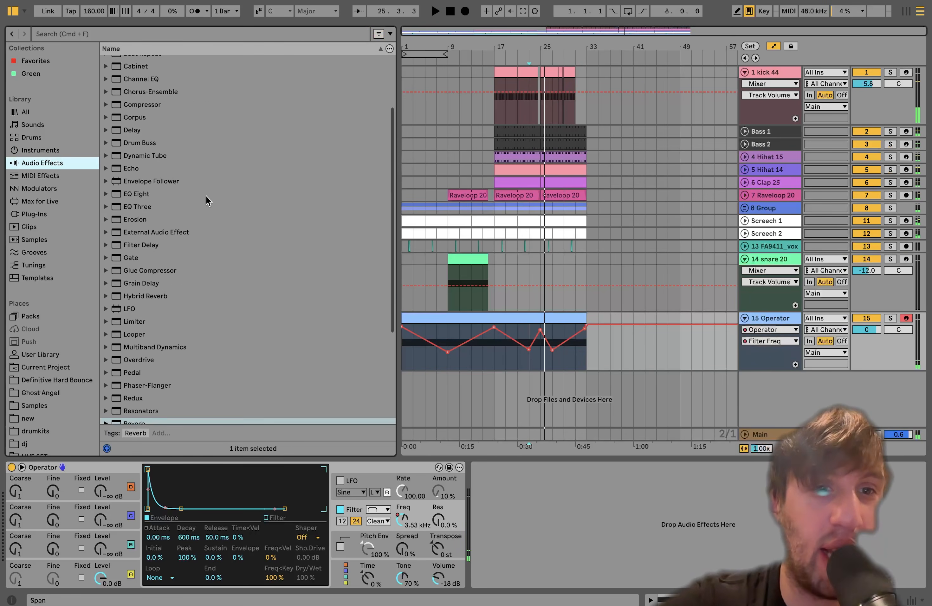
{"action": "scroll", "coordinate": [188, 220], "scroll_direction": "down", "scroll_amount": 3}
{"action": "double_click", "coordinate": [141, 292]}
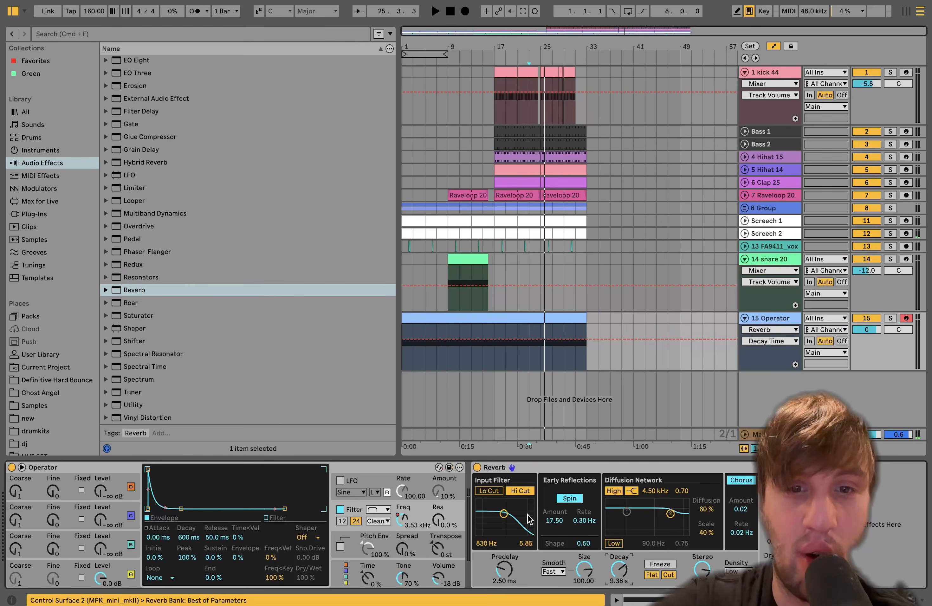
{"action": "left_click_drag", "start_coordinate": [529, 520], "coordinate": [523, 523]}
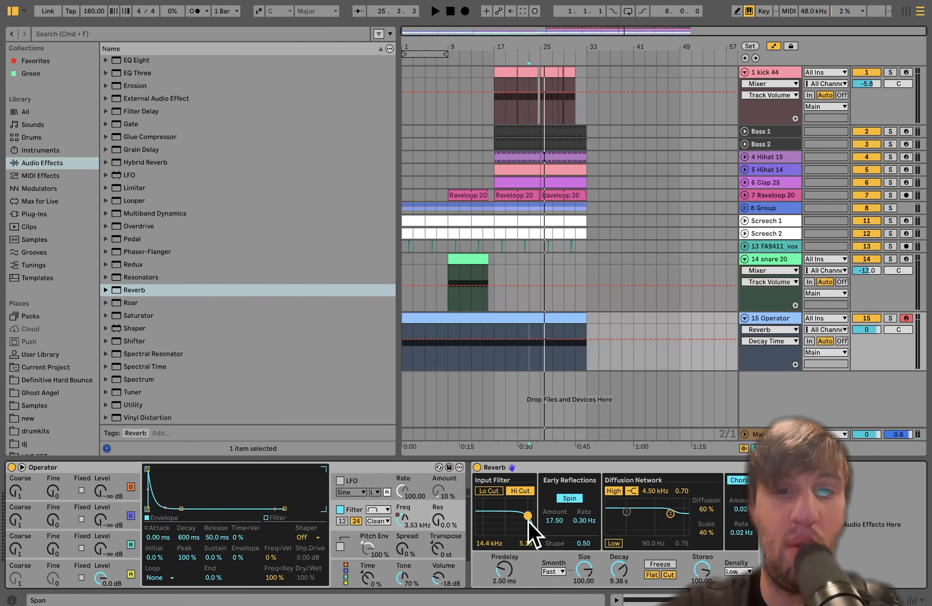
{"action": "left_click", "coordinate": [526, 492]}
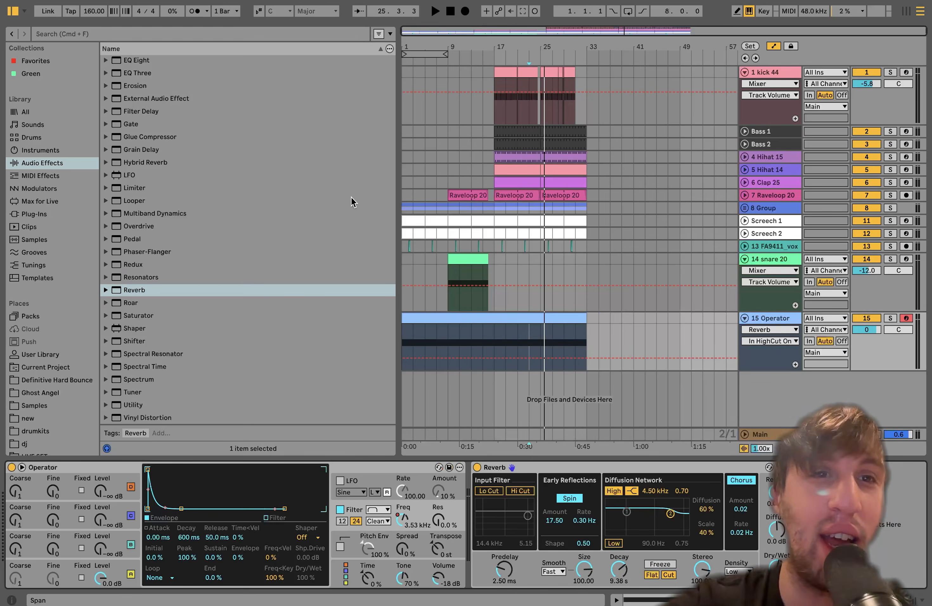
Add an Auto Filter after the Reverb as a high-pass at 581 Hz with 11% resonance, and audition the noise
{"action": "scroll", "coordinate": [342, 195], "scroll_direction": "up", "scroll_amount": 5}
{"action": "double_click", "coordinate": [161, 99]}
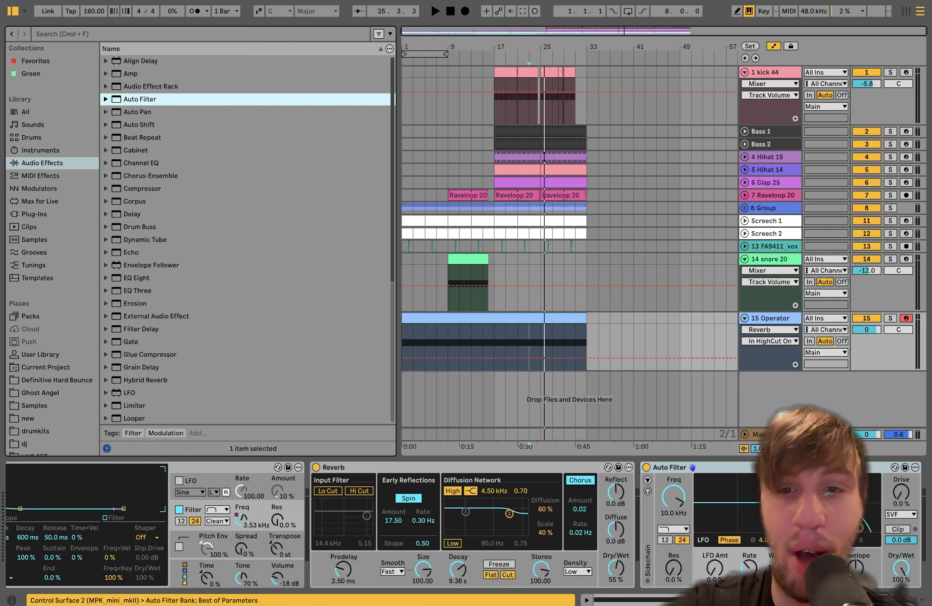
{"action": "left_click", "coordinate": [673, 529]}
{"action": "left_click", "coordinate": [687, 435]}
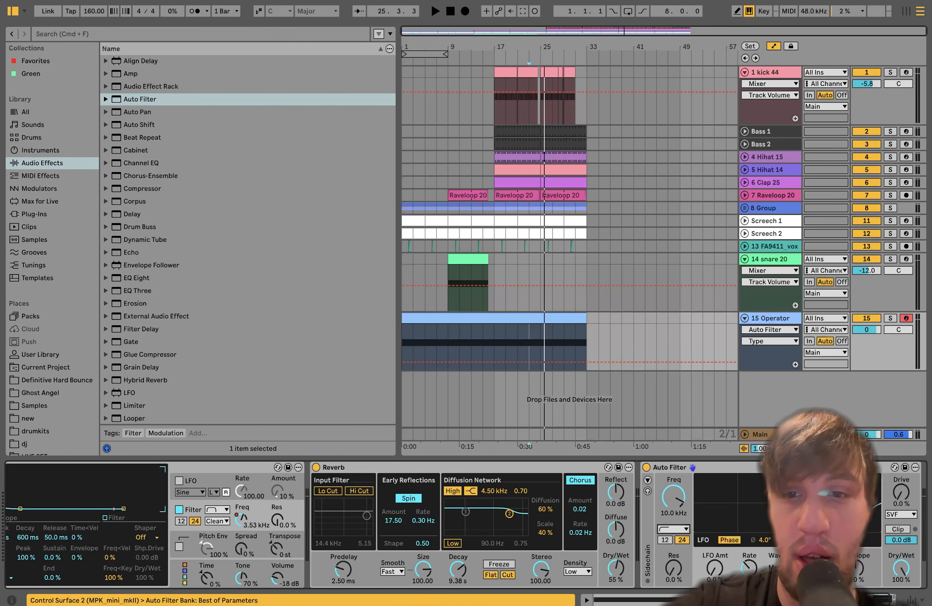
{"action": "key", "text": "space"}
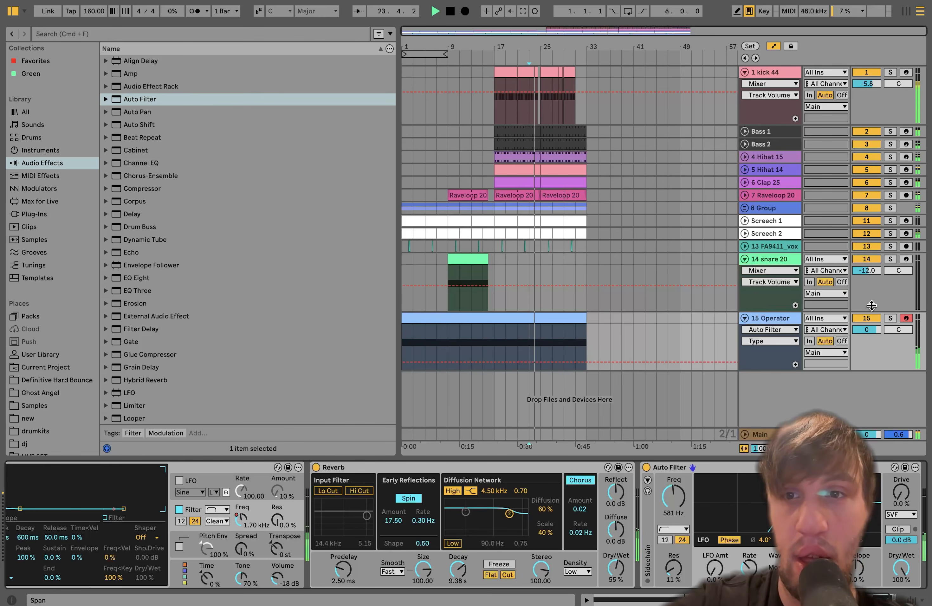
{"action": "left_click", "coordinate": [890, 319]}
{"action": "left_click", "coordinate": [890, 319]}
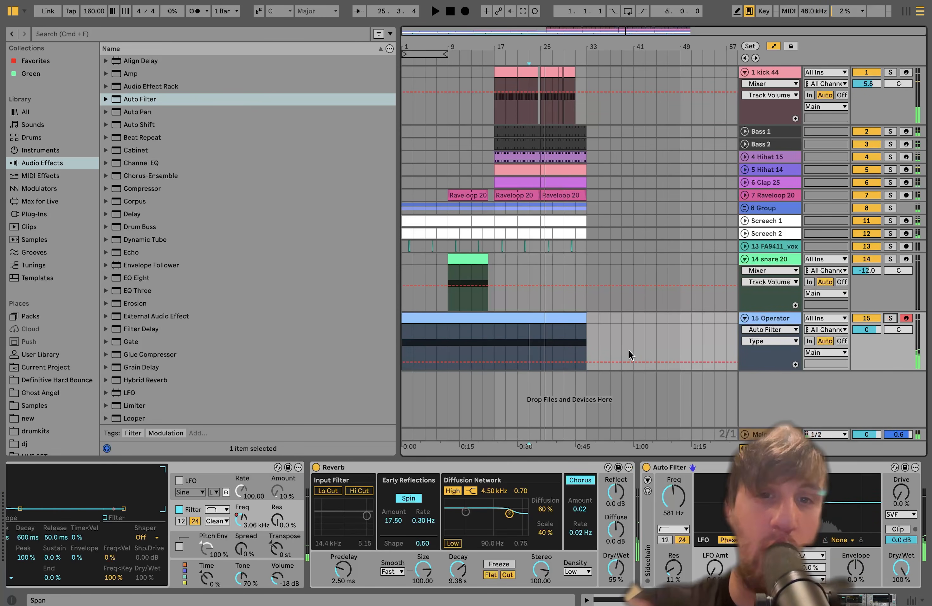
Copy the kick-sidechained Compressor from Screech 2 to the end of the Operator track's effect chain
{"action": "left_click", "coordinate": [774, 233]}
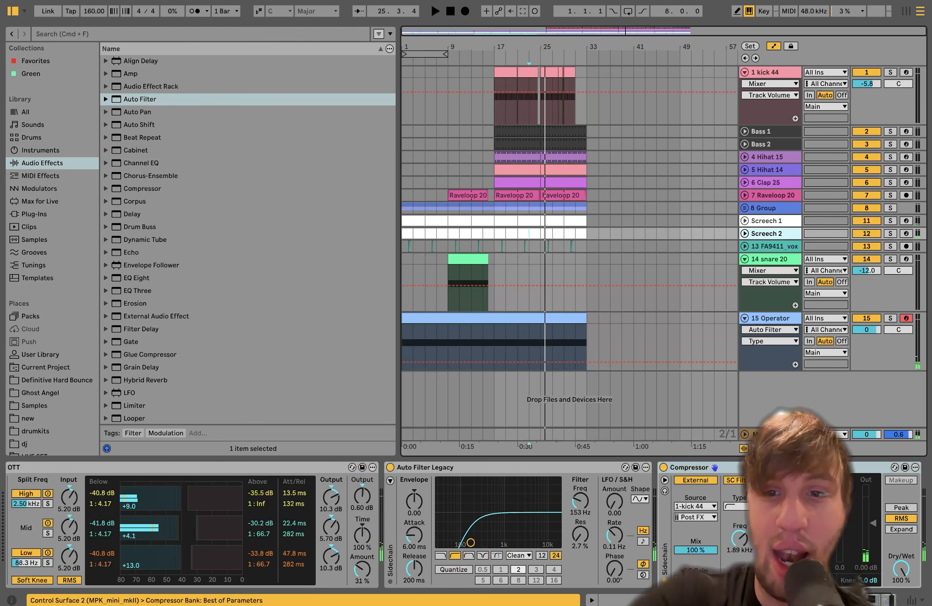
{"action": "left_click", "coordinate": [772, 319]}
{"action": "scroll", "coordinate": [877, 504], "scroll_direction": "right", "scroll_amount": 3}
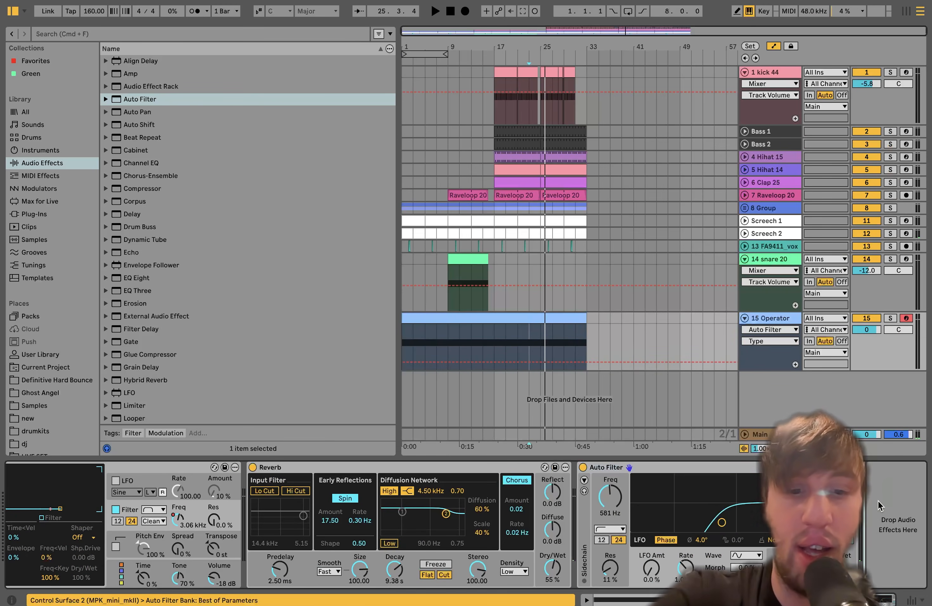
{"action": "scroll", "coordinate": [877, 503], "scroll_direction": "right", "scroll_amount": 3}
Play from bar 15 while lowering the Operator track to -3.0 dB and adjusting its Compressor's threshold and output gain
{"action": "left_click", "coordinate": [483, 332]}
{"action": "key", "text": "space"}
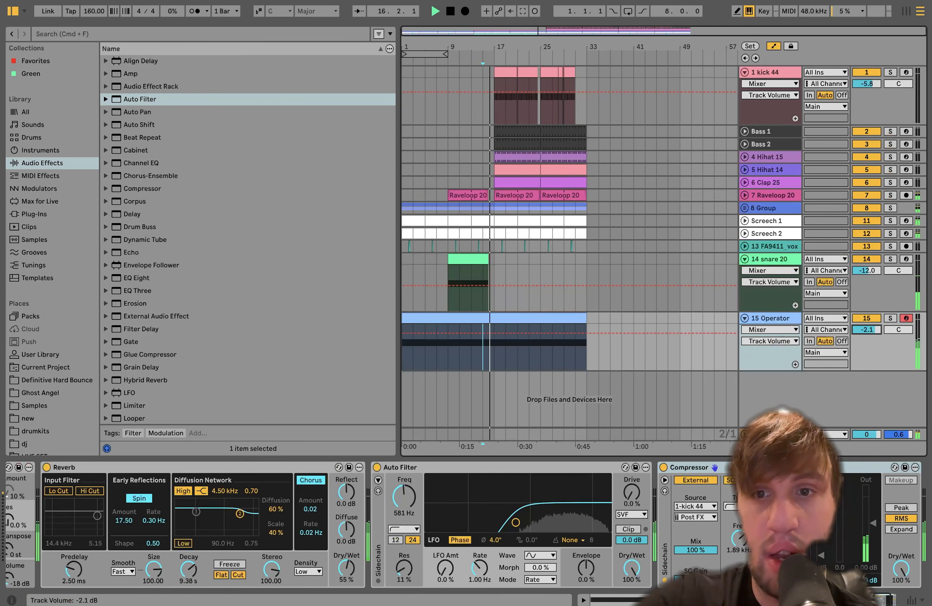
{"action": "left_click_drag", "start_coordinate": [866, 330], "coordinate": [864, 333]}
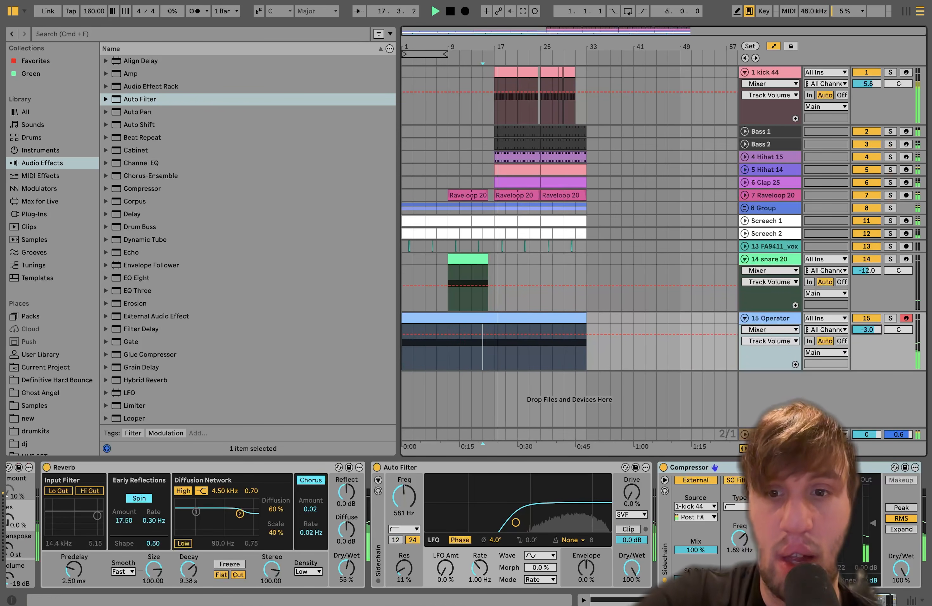
{"action": "left_click", "coordinate": [812, 540]}
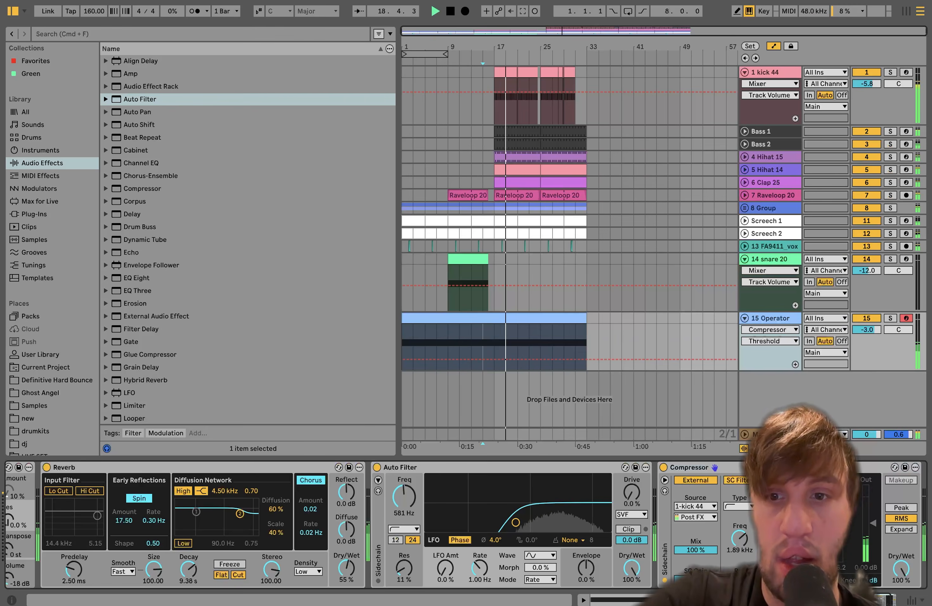
{"action": "left_click_drag", "start_coordinate": [873, 522], "coordinate": [873, 515]}
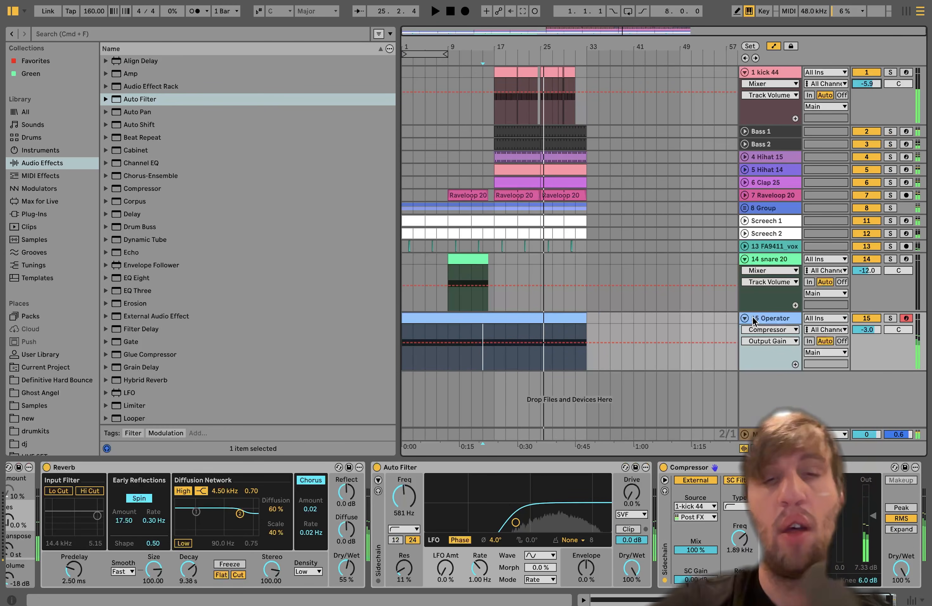
Open the Definitive Hard Bounce sample folder with its subfolders collapsed
{"action": "left_click", "coordinate": [61, 381]}
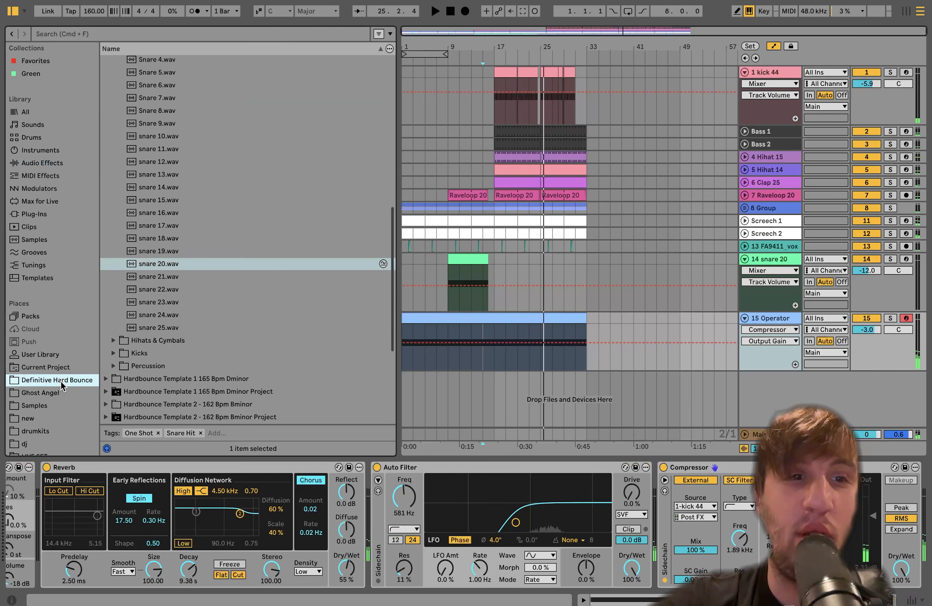
{"action": "left_click", "coordinate": [61, 381]}
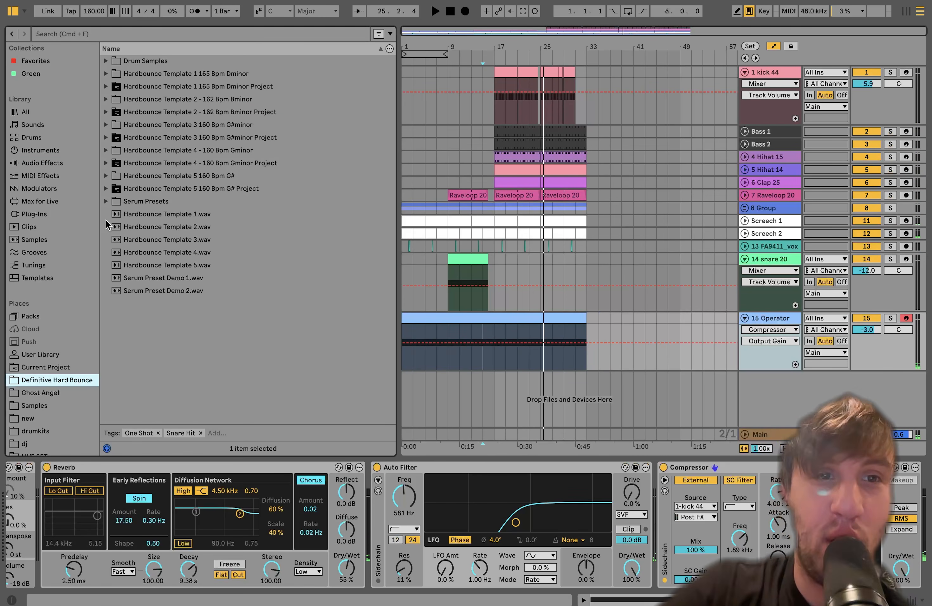